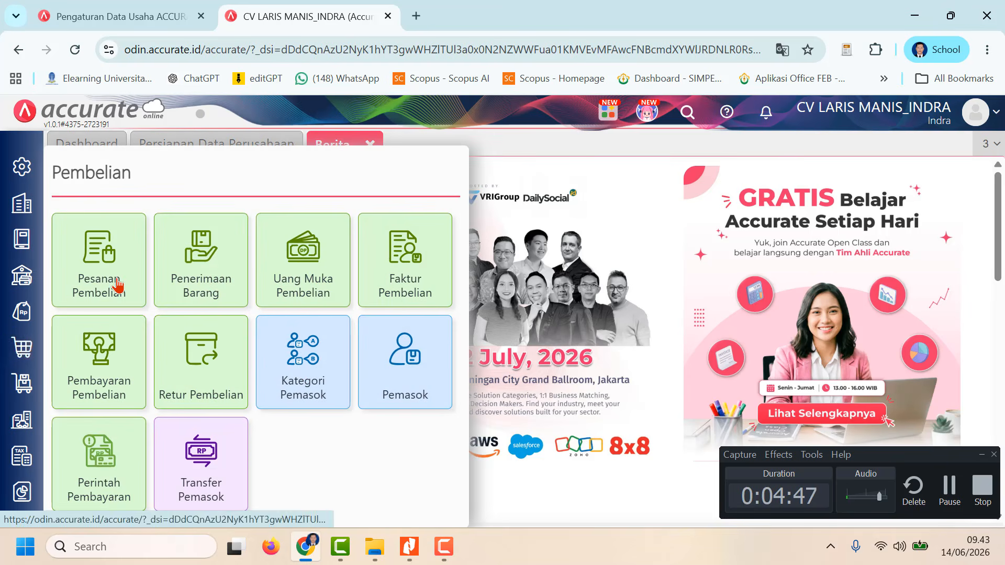
Step: Start a new purchase order (Pesanan Pembelian) with Raja Sprei as the supplier
click(111, 299)
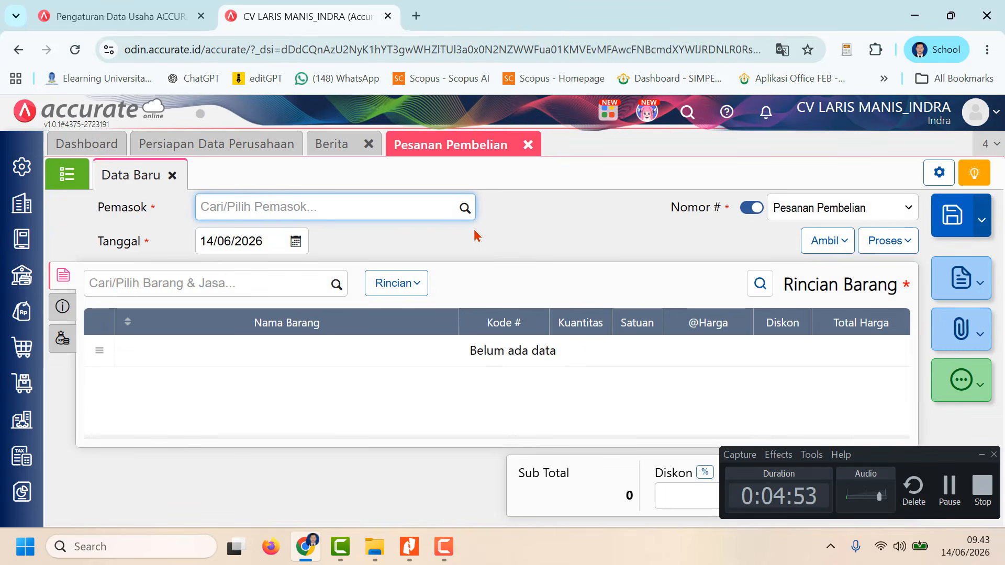
click(464, 210)
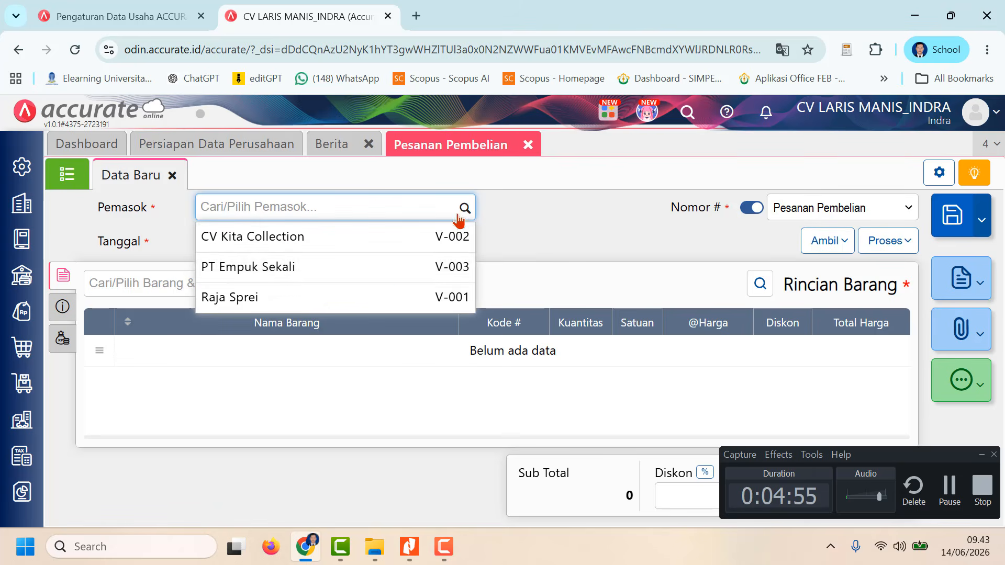
click(380, 296)
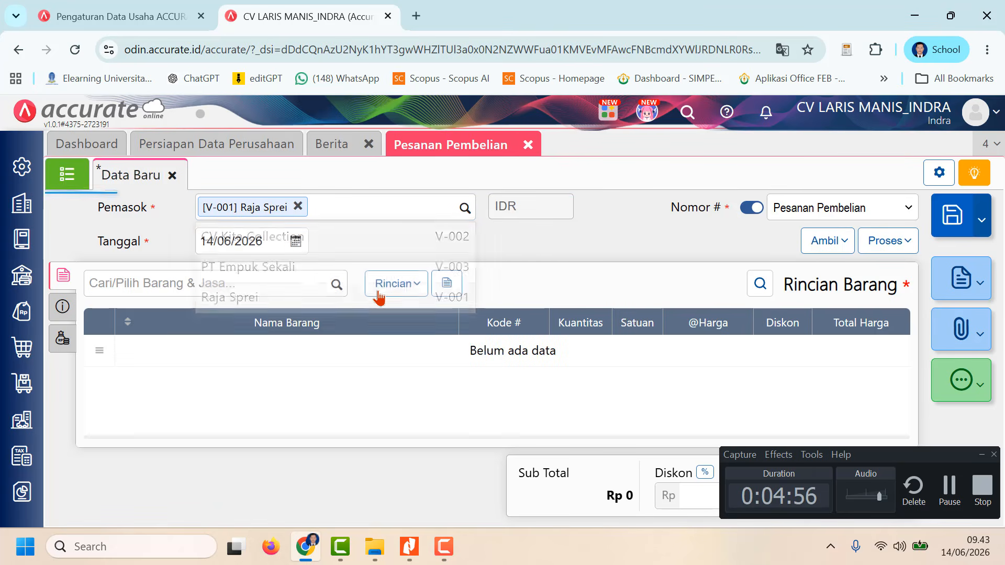
Step: Set the purchase order date to 06/01/2023
click(280, 239)
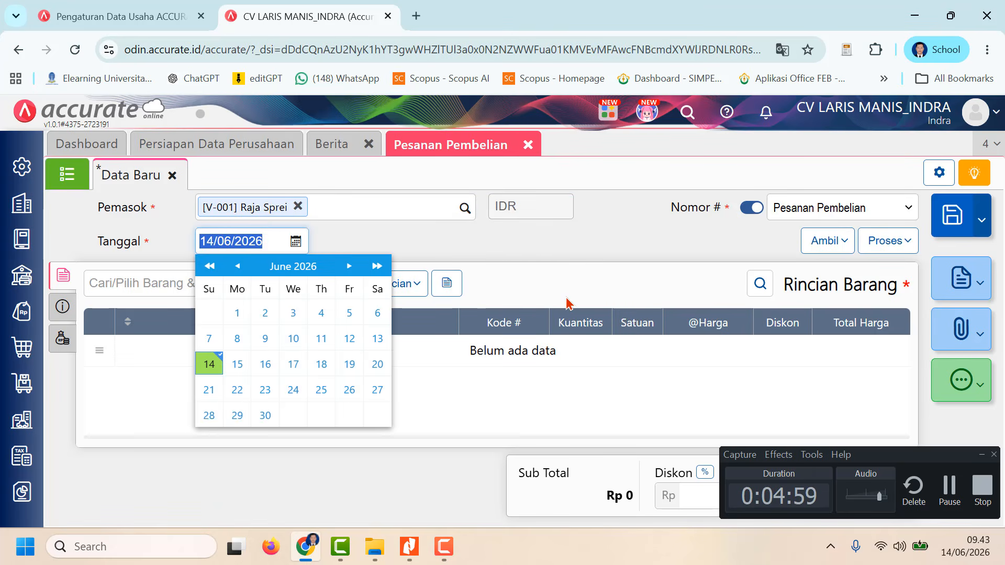
text(05/__/____)
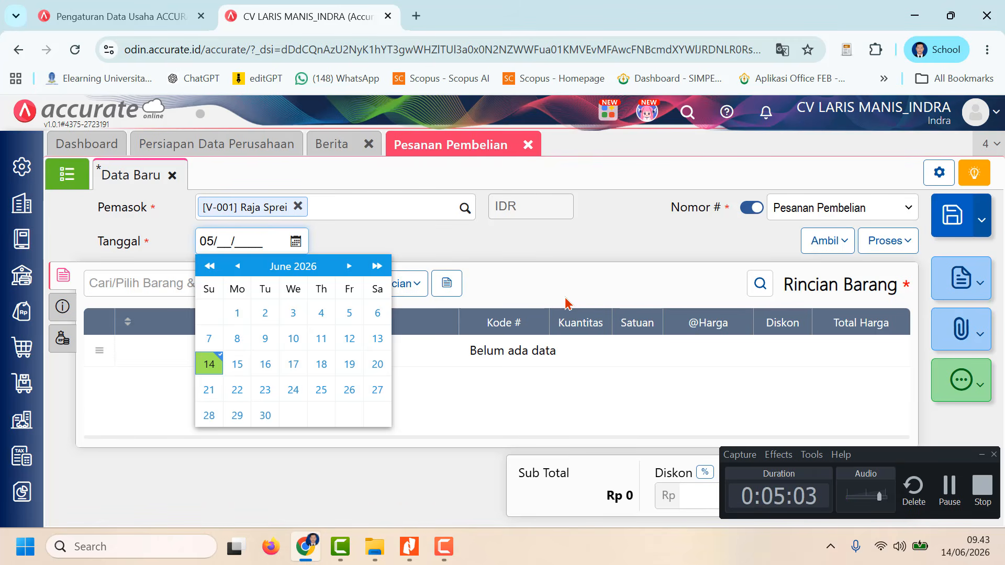
text(0)
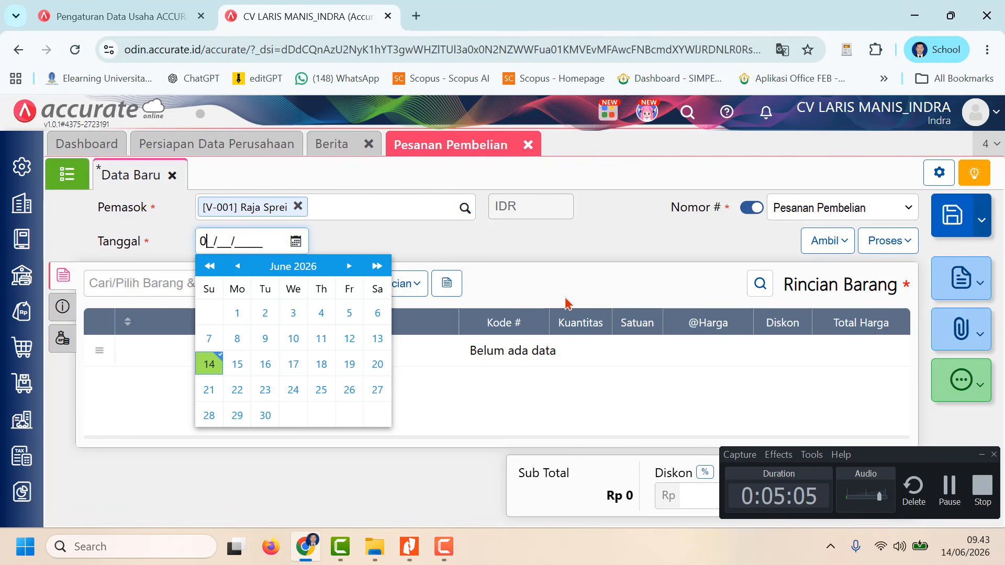
text(6012023)
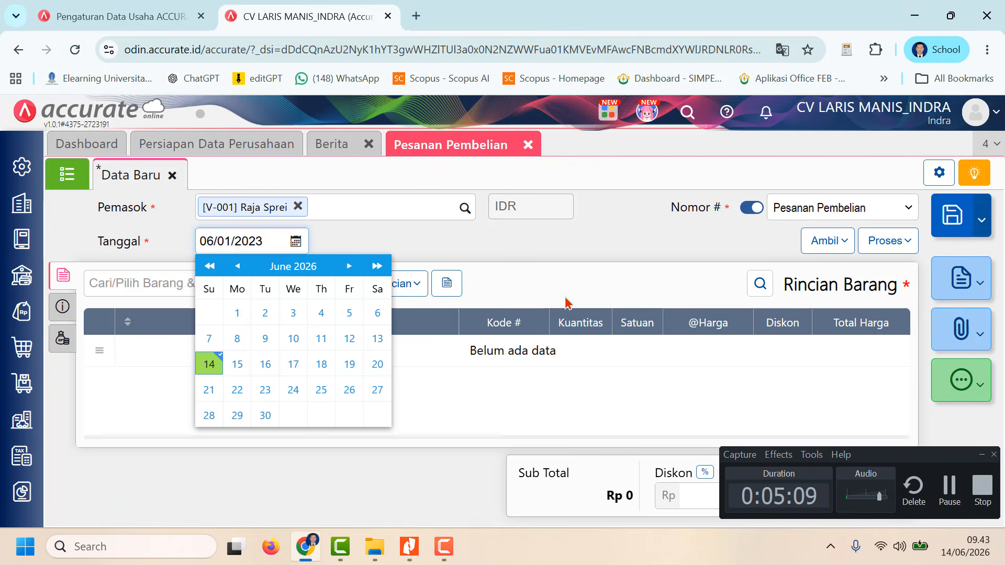
click(533, 286)
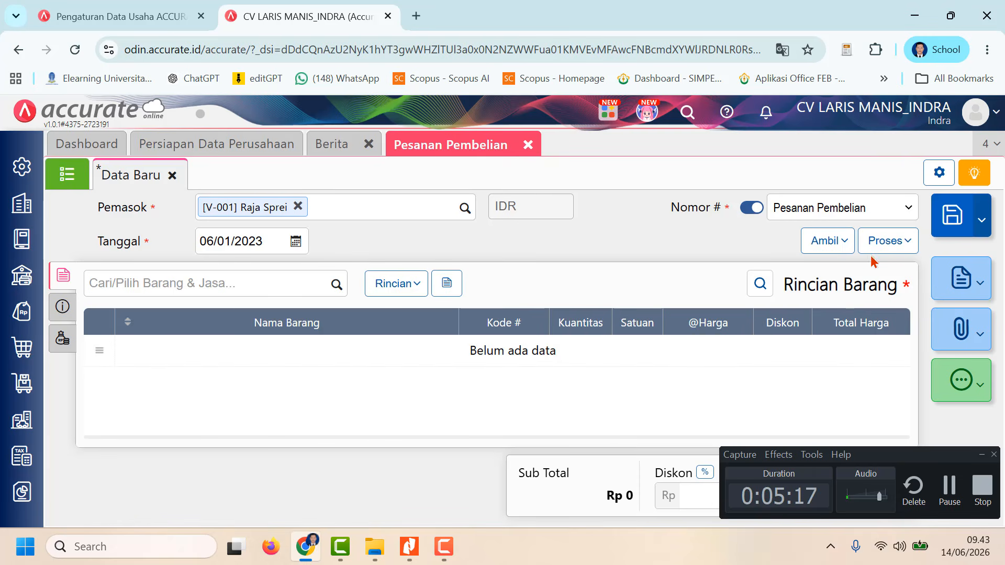
Step: Copy Sprei Minimalis 120 x 200 and Sprei Batik 180 x 200 from the purchase request dated 03/01/2023, excluding Bed Cover Minimalis
click(845, 246)
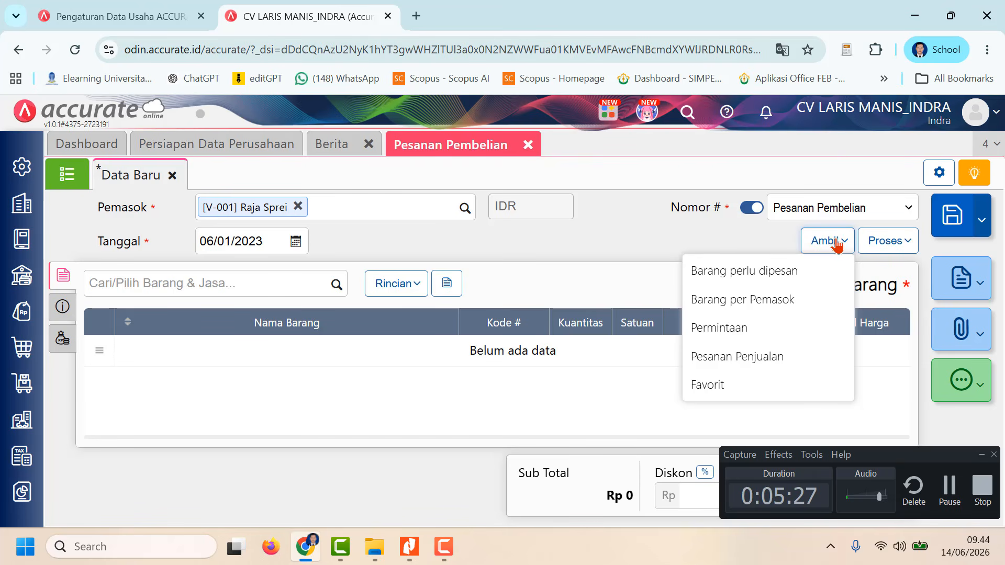
click(749, 327)
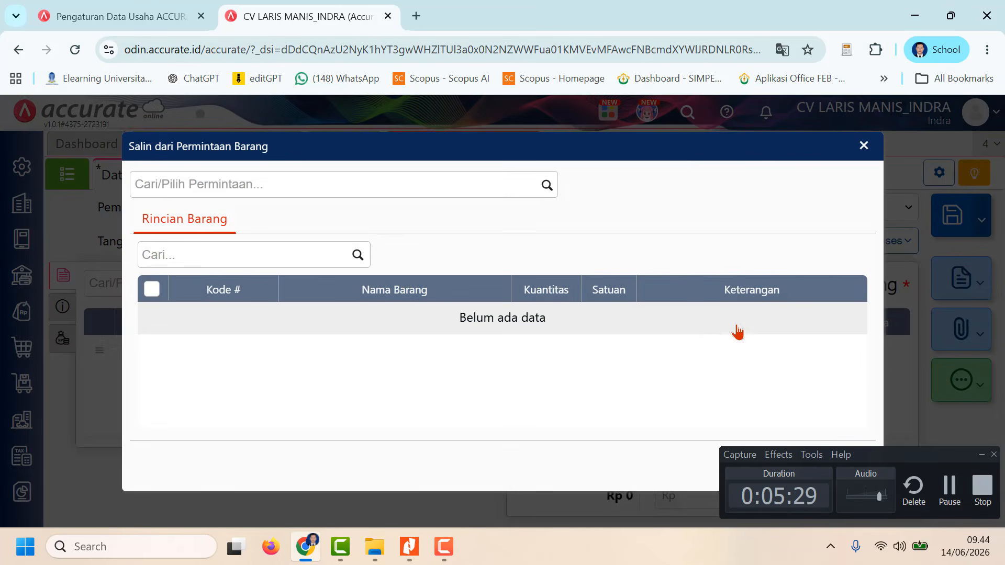
click(548, 187)
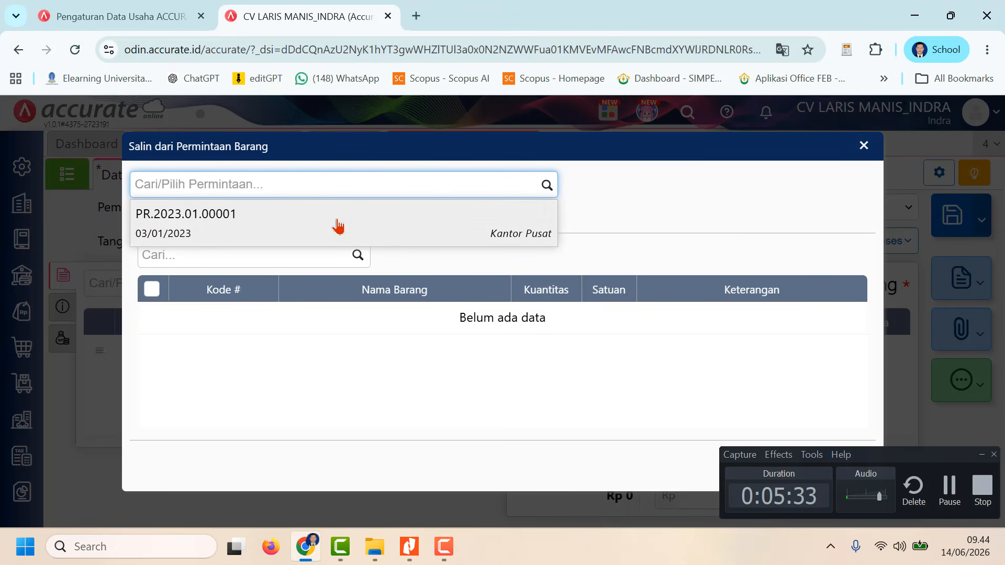
click(265, 225)
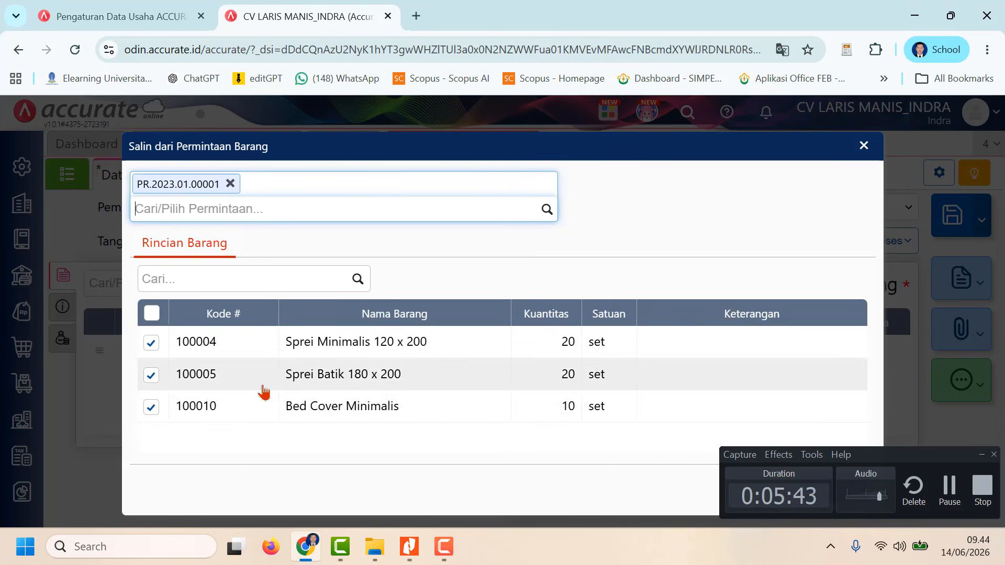
click(150, 408)
click(151, 408)
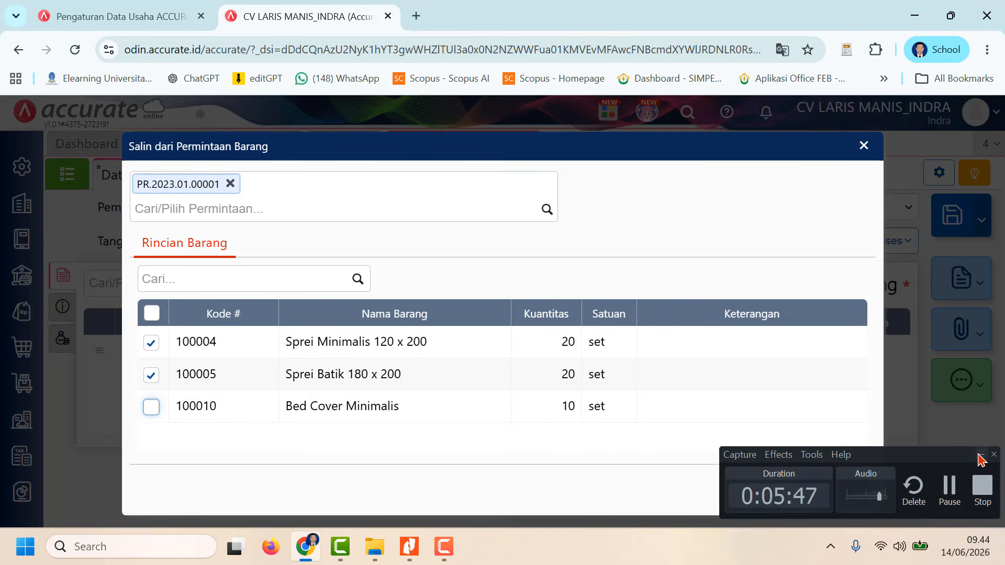
click(978, 455)
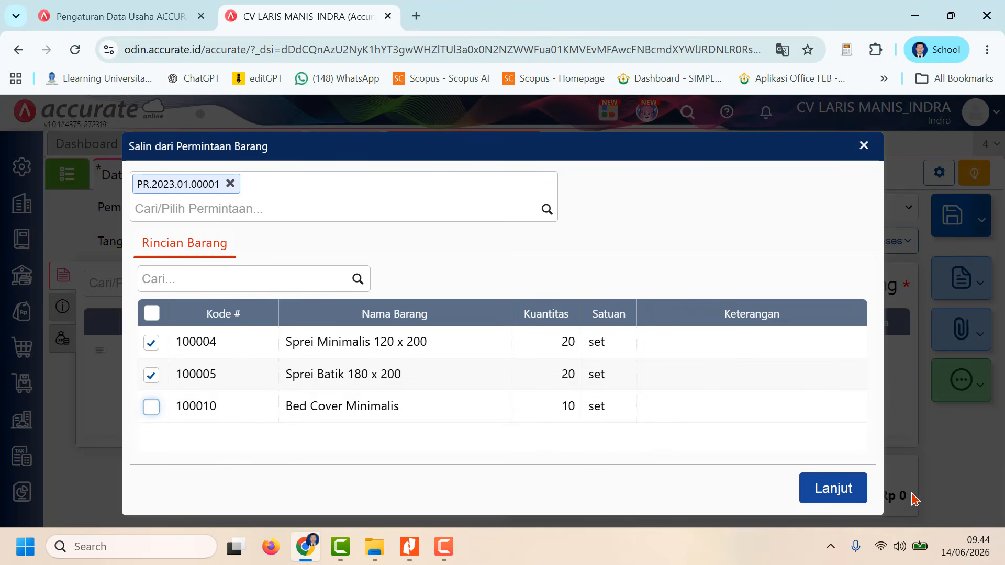
click(834, 489)
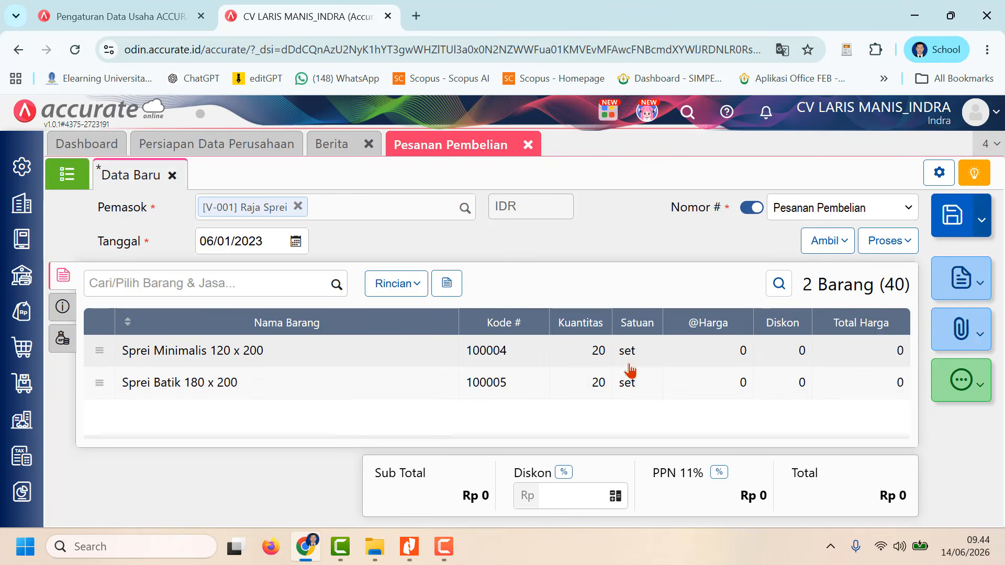
Step: Set the unit price of Sprei Minimalis 120 x 200 to Rp 75.000 and apply the item details
click(826, 361)
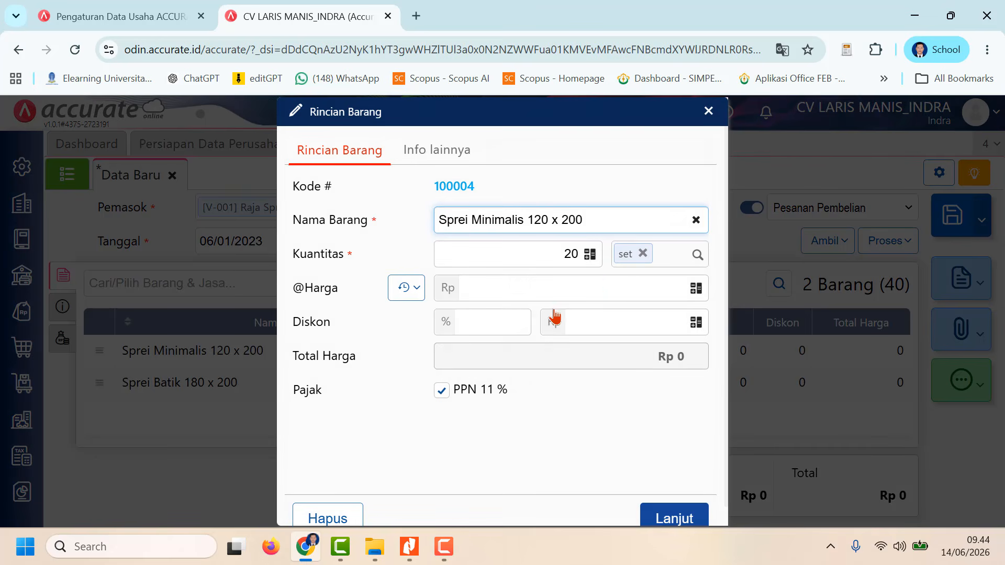
click(595, 292)
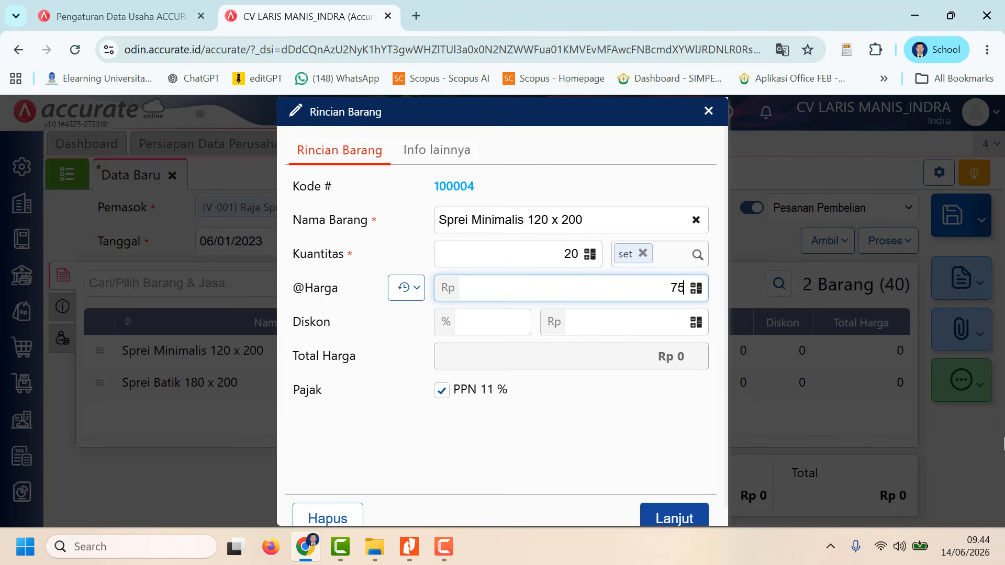
text(7.5000)
click(690, 520)
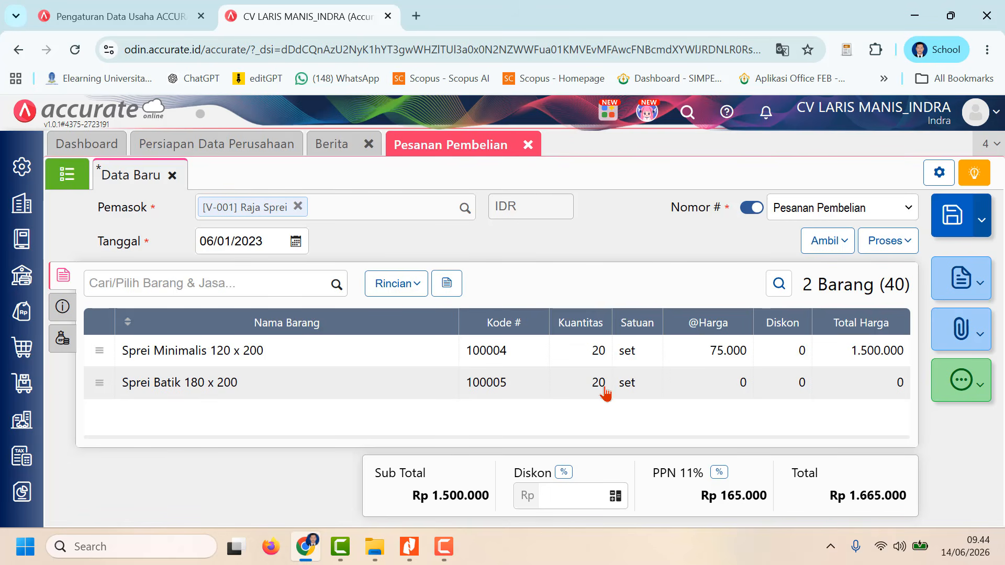
Step: Set the unit price of Sprei Batik 180 x 200 to Rp 100.000 and apply the item details
click(738, 382)
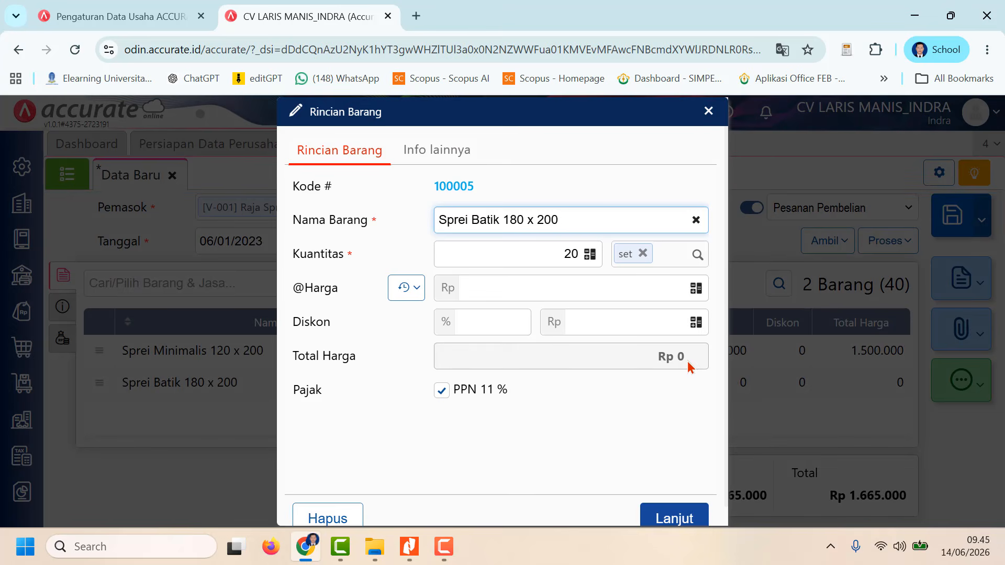
click(665, 326)
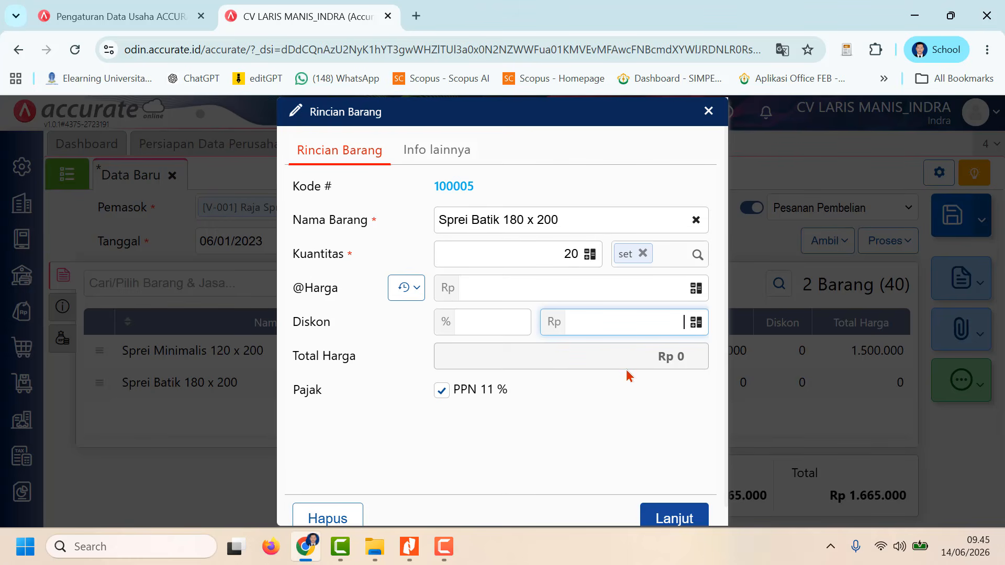
click(602, 286)
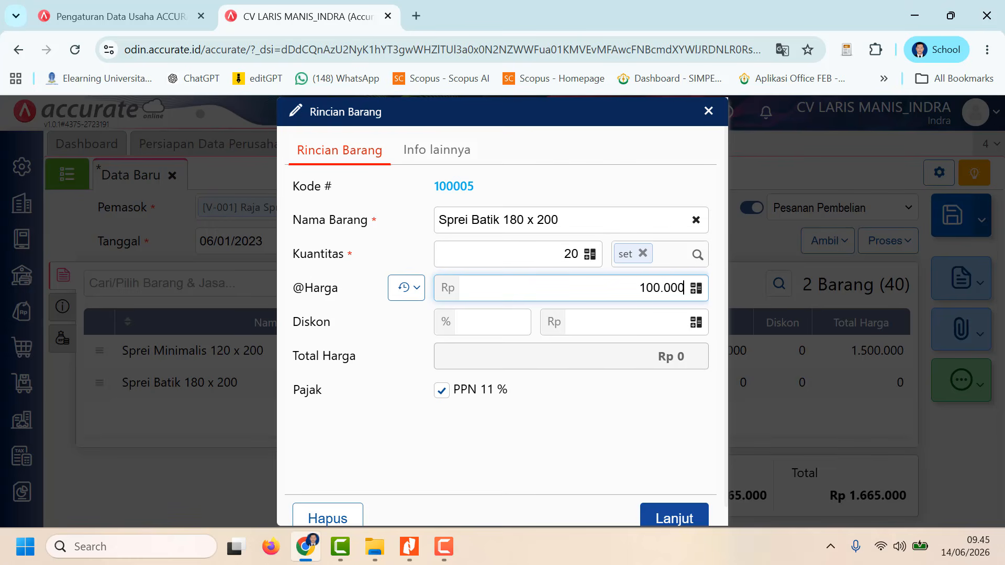
text(100000)
click(680, 518)
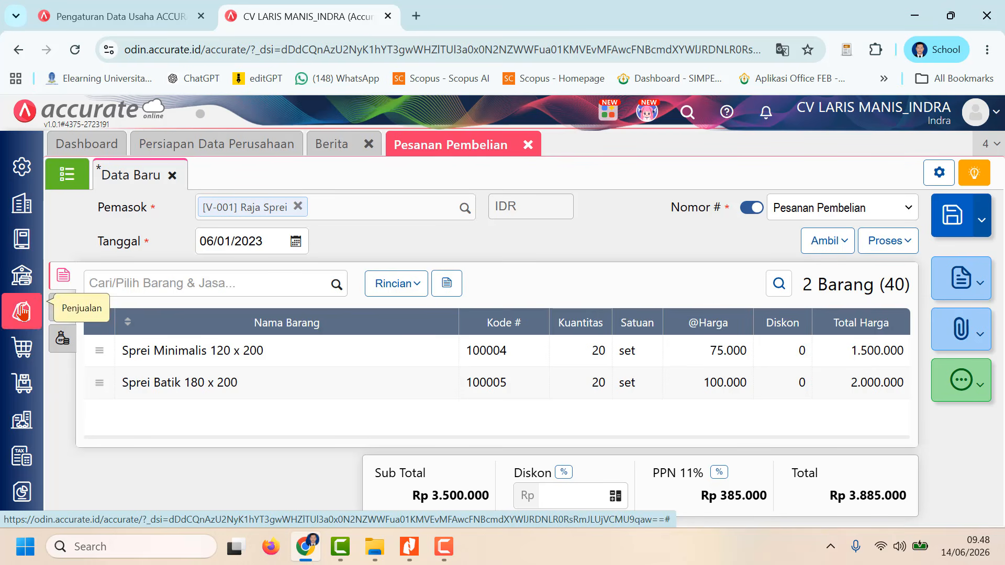
Step: Fill in the order's delivery address (Alamat Kirim) with the suggested saved address
click(63, 309)
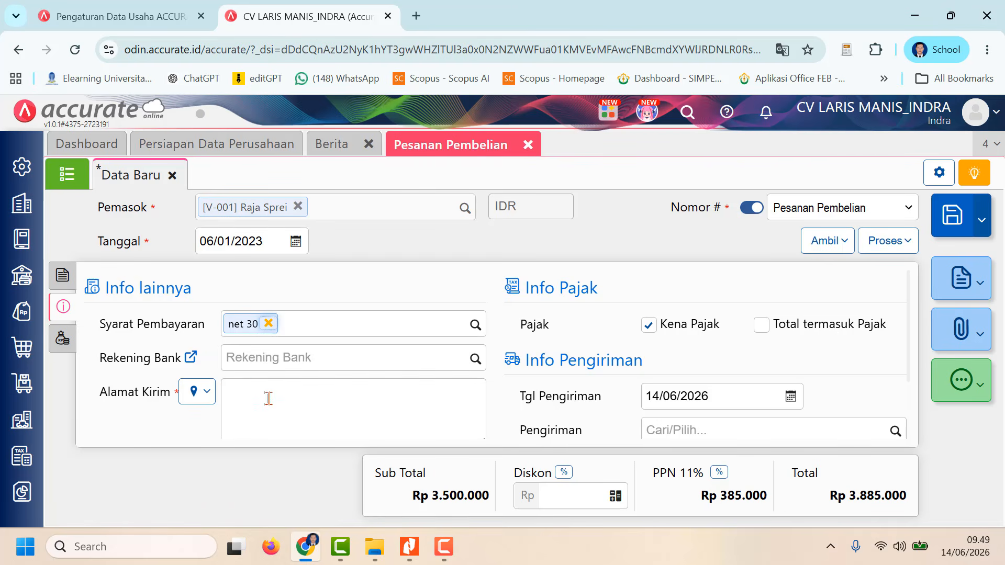
scroll(268, 399, down, 2)
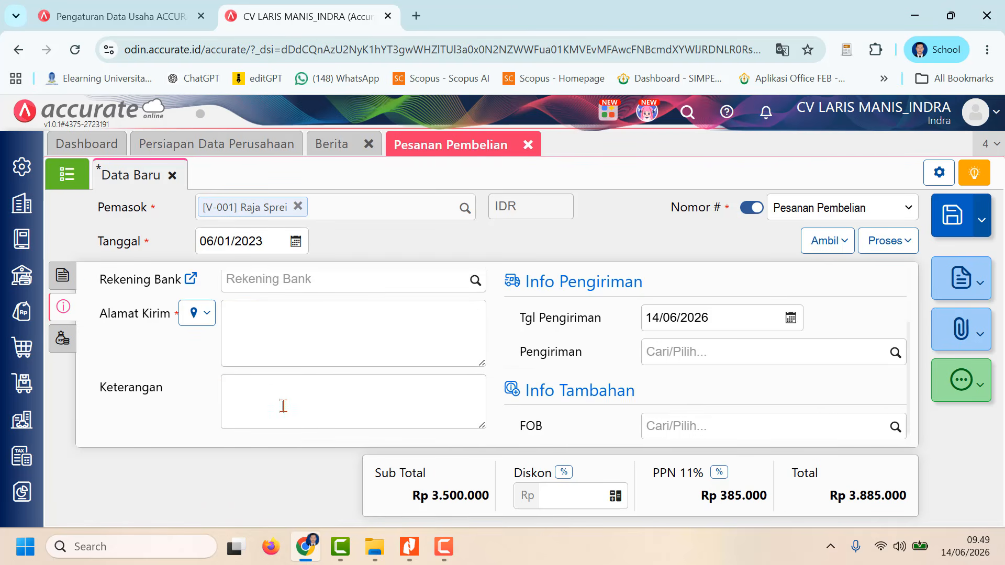
click(205, 313)
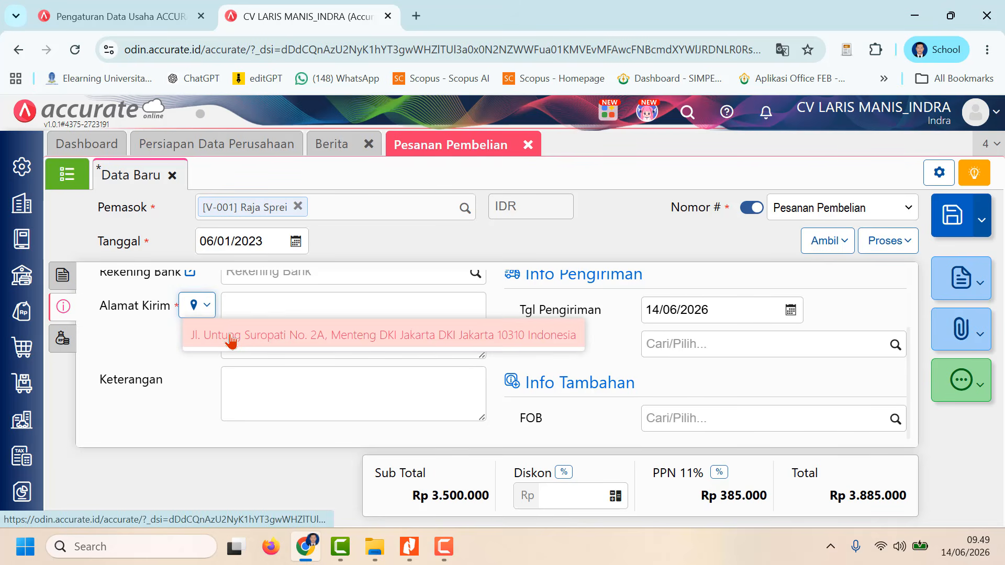
click(231, 338)
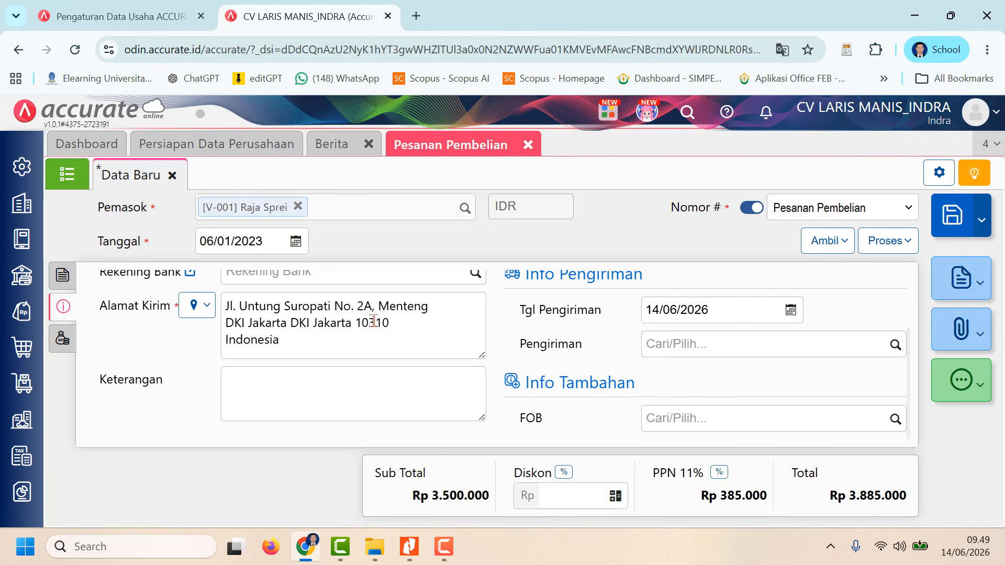
Step: Enter "Pesanan Barang Kepada Raja Sprei" as the order's description (Keterangan)
click(299, 390)
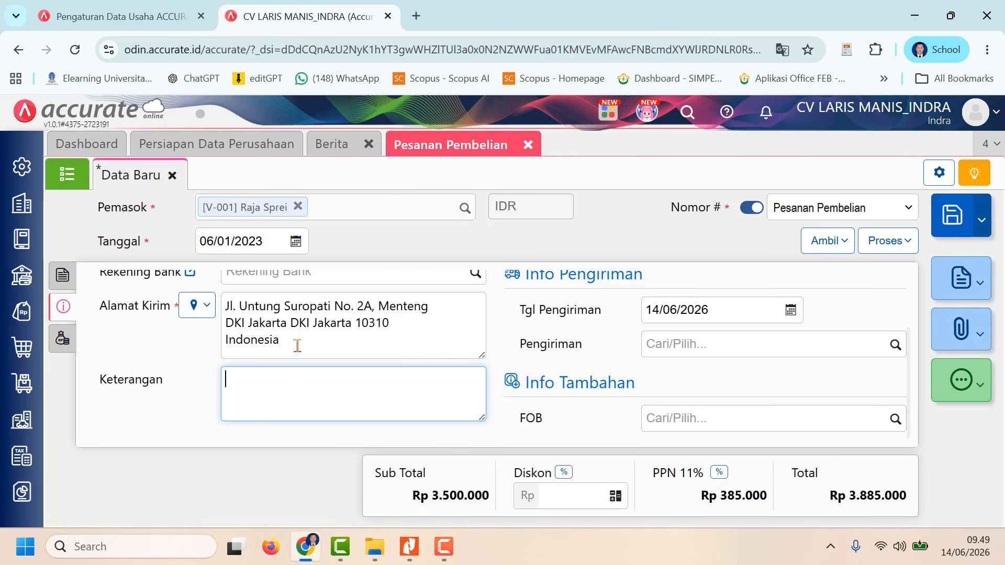
text(Pesanan Barang Kepada )
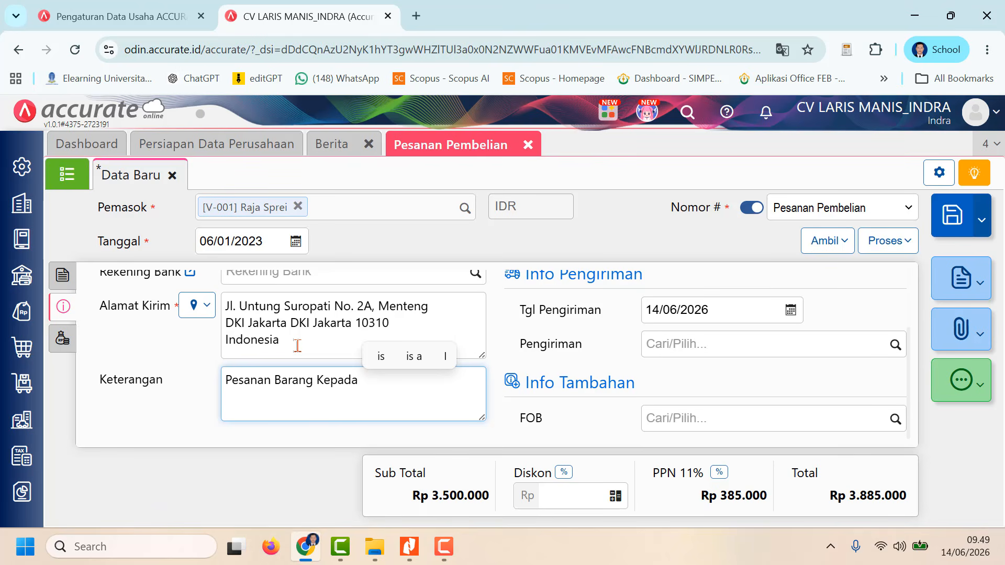
text(Raja )
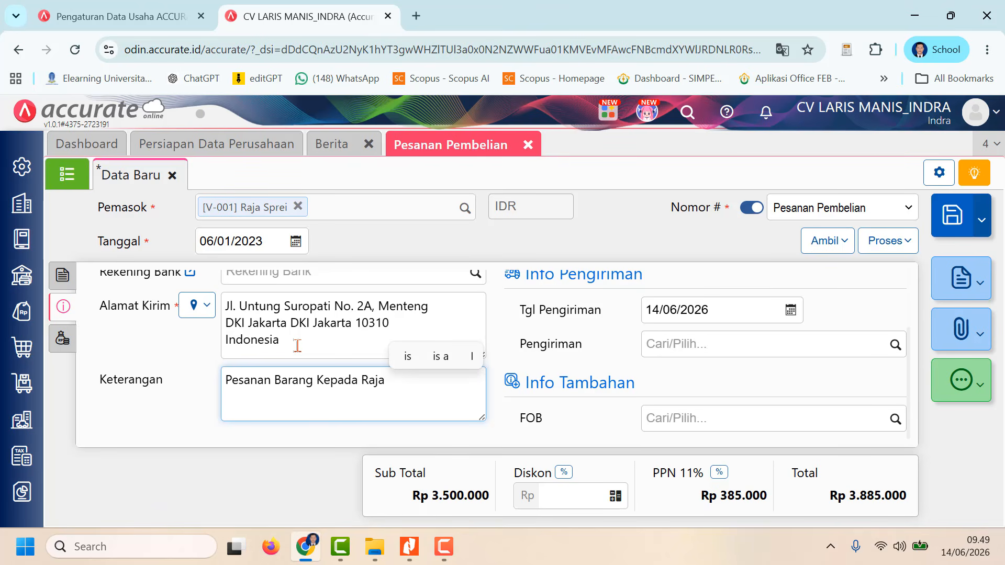
text(Spre)
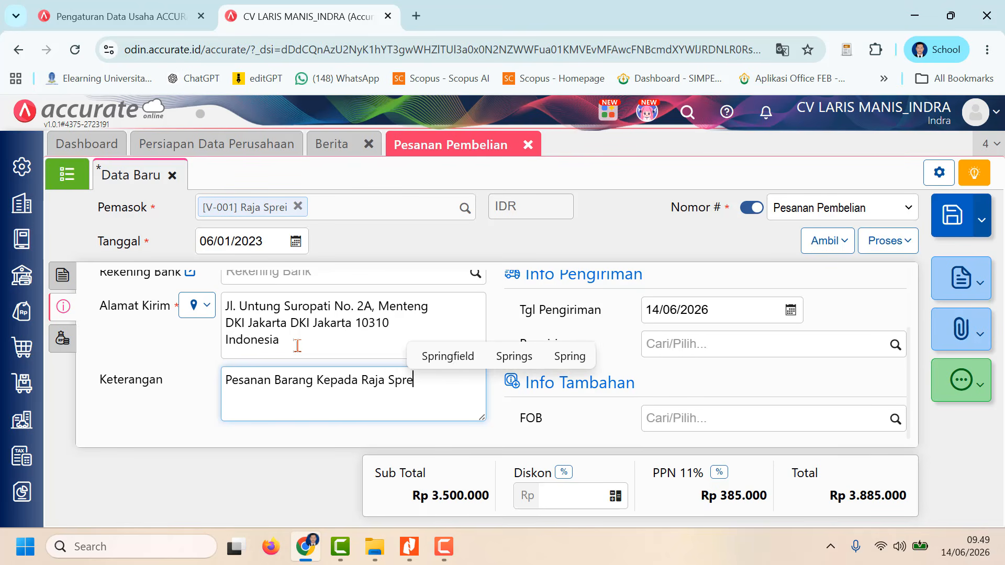
text(i)
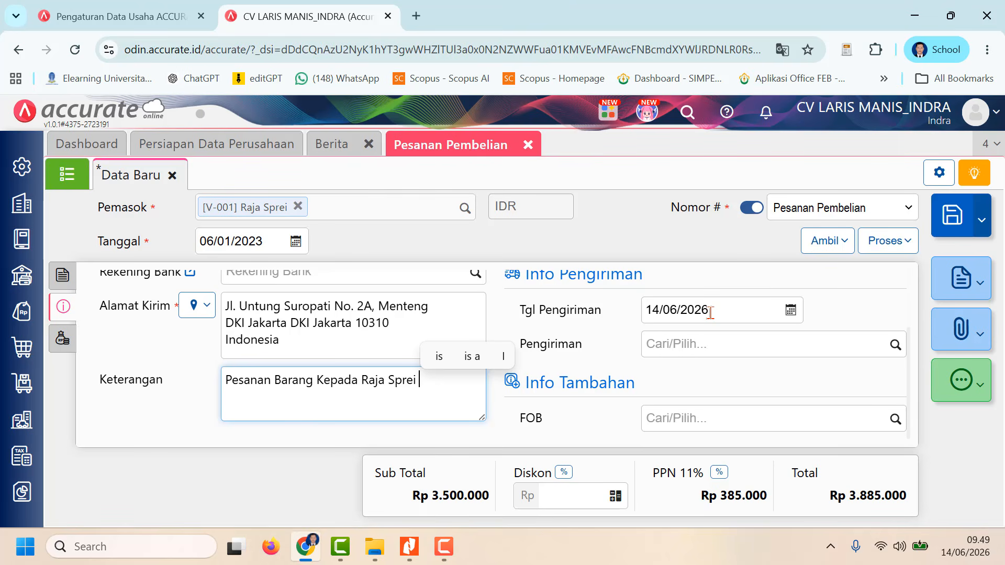
Step: Set the delivery date (Tgl Pengiriman) to 12/01/2023 and return to the order's item details
click(711, 312)
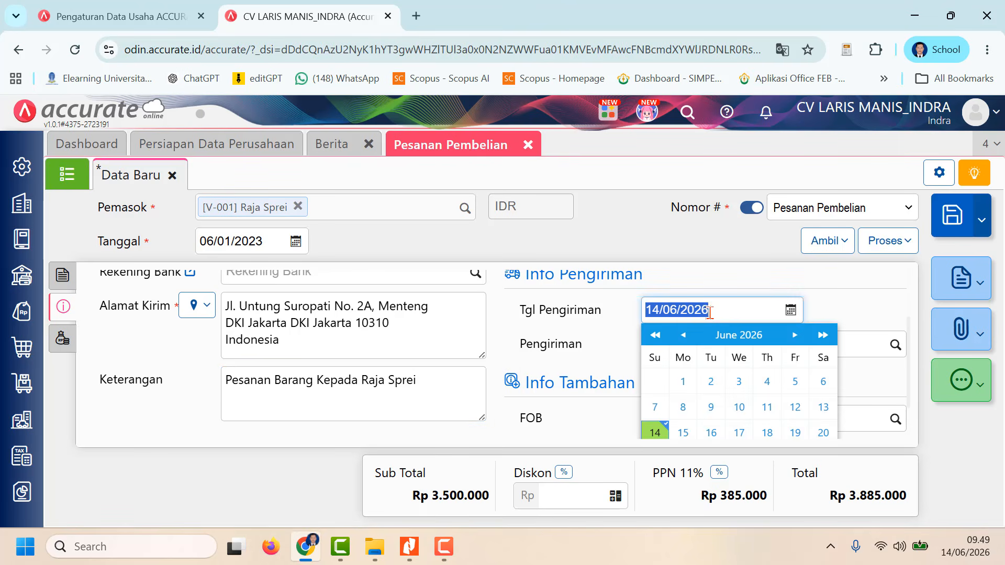
text(12/)
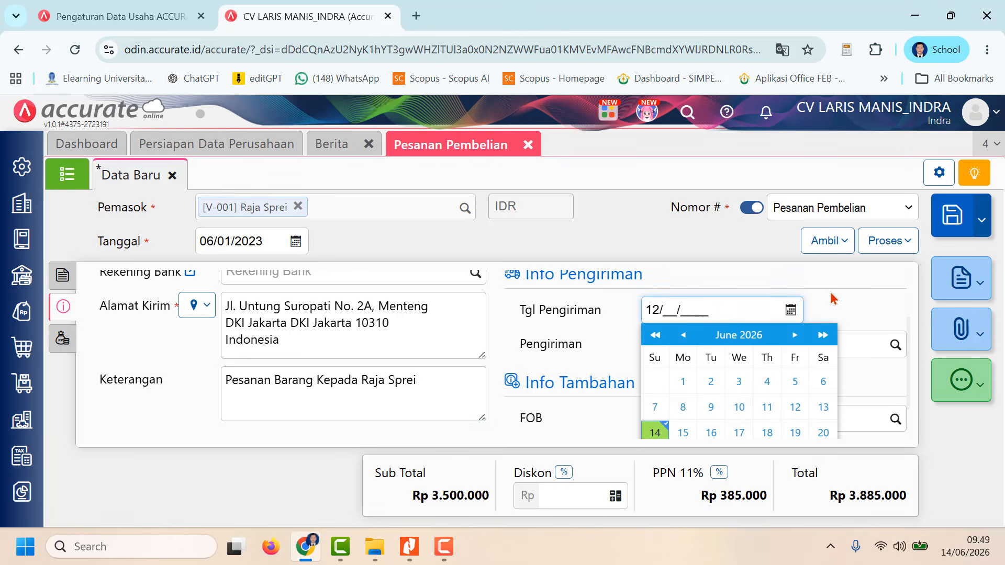
text(01/2023)
click(827, 295)
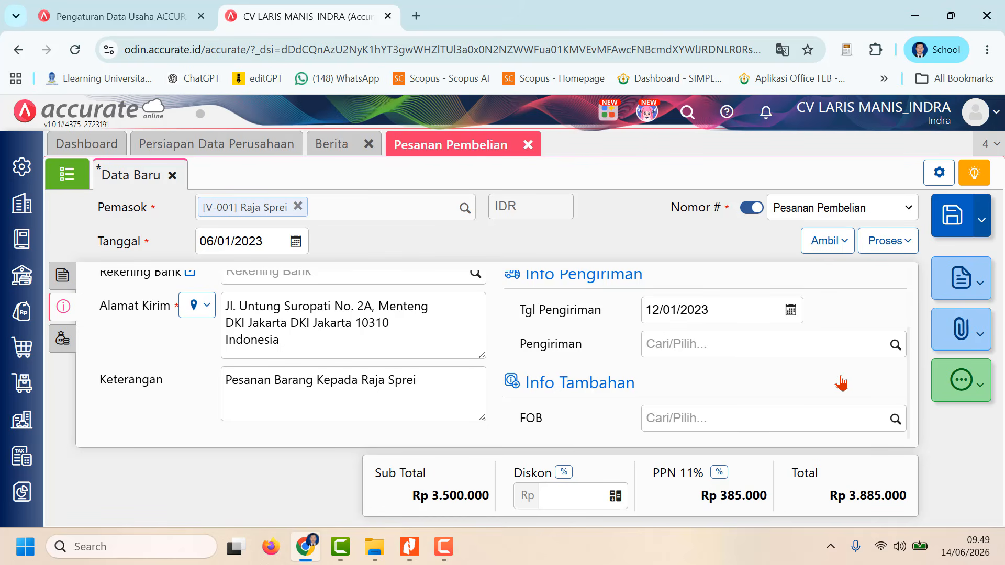
scroll(836, 396, up, 2)
scroll(833, 388, down, 2)
click(62, 277)
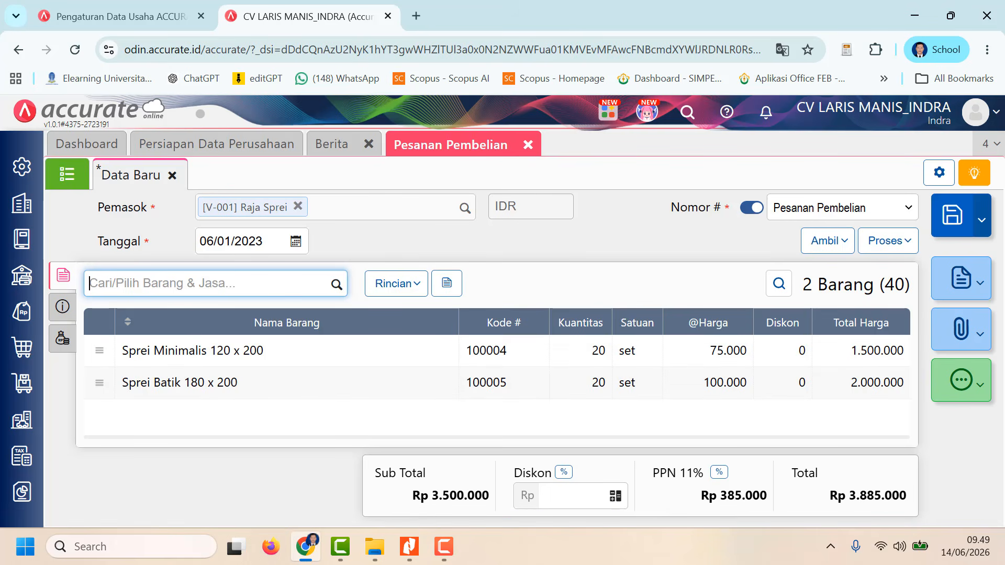
Step: Save the Raja Sprei purchase order and switch to Nitro Pro to read the assignment's order details for PT Empuk Sekali
click(956, 224)
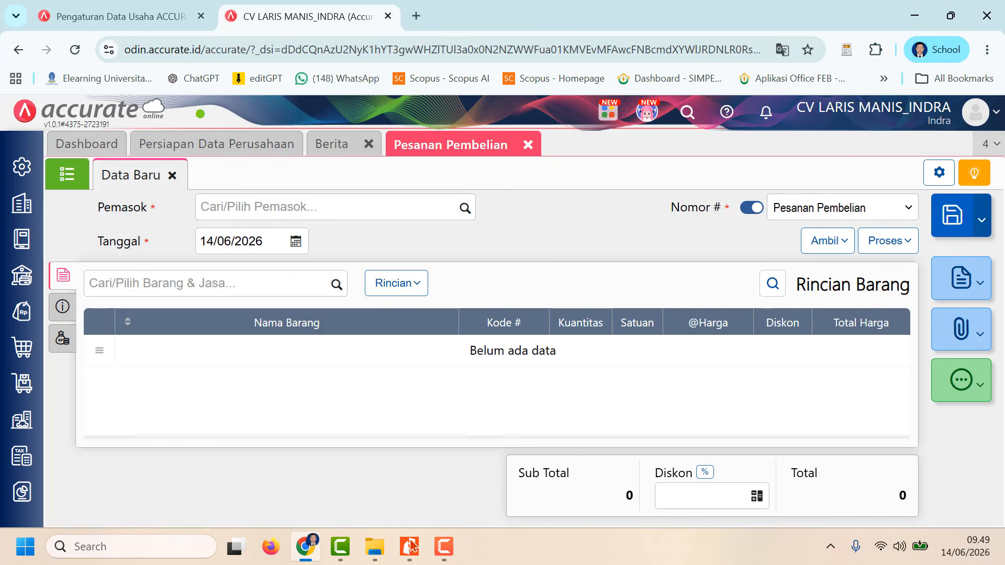
mouse_move(413, 546)
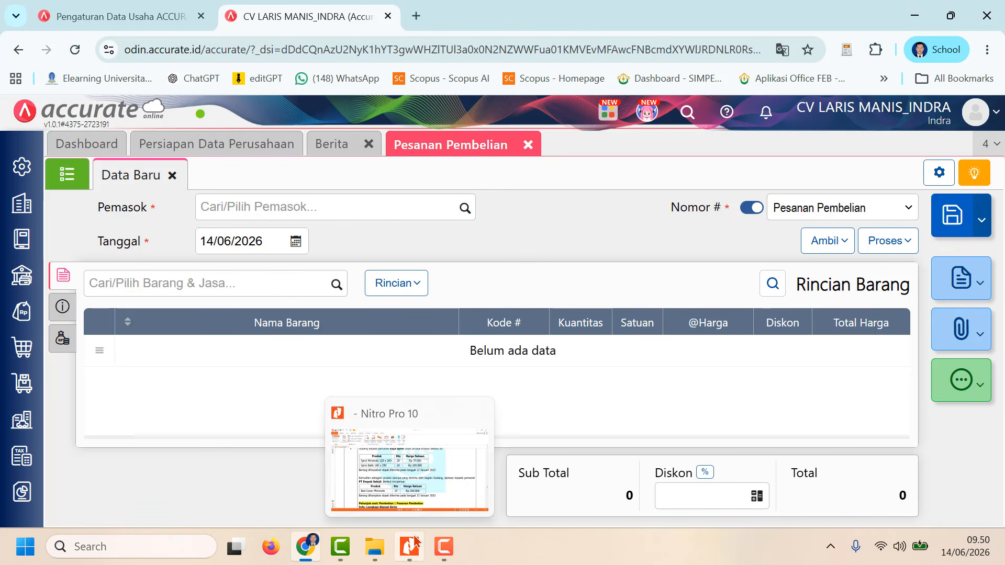
click(411, 545)
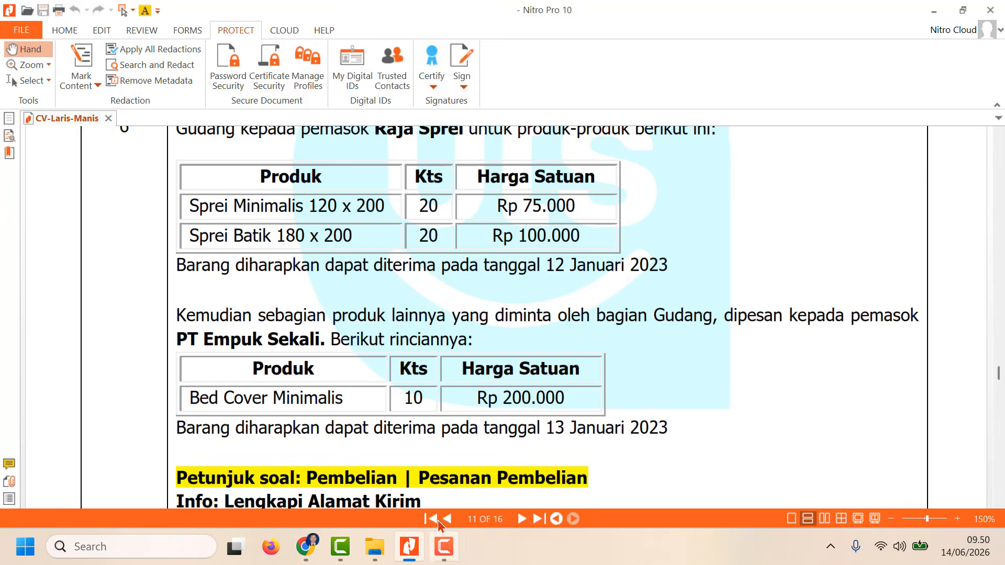
scroll(317, 344, down, 1)
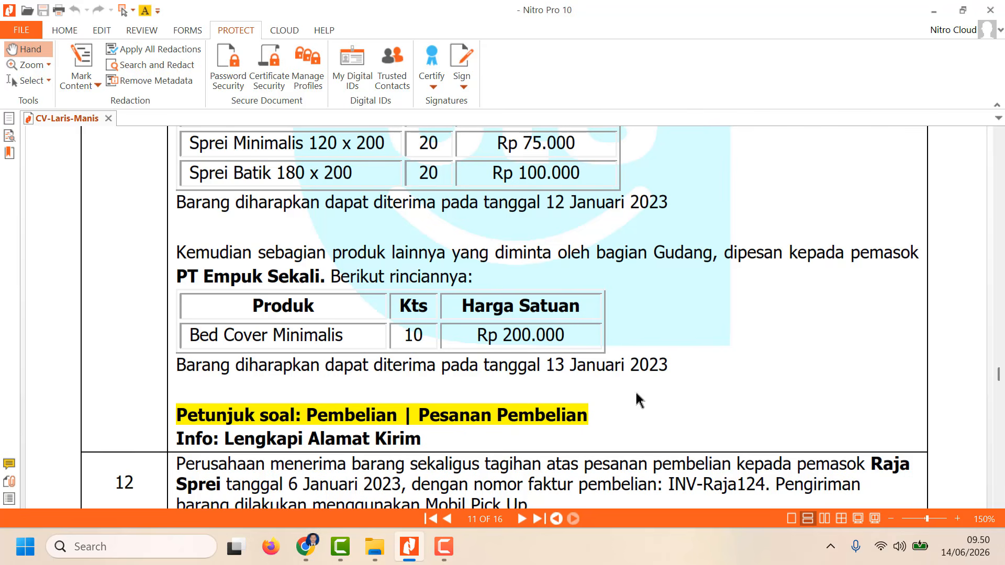
Step: Switch back to Accurate Online and set the new purchase order's supplier (Pemasok) to PT Empuk Sekali and its date to 06/01/2023
click(305, 547)
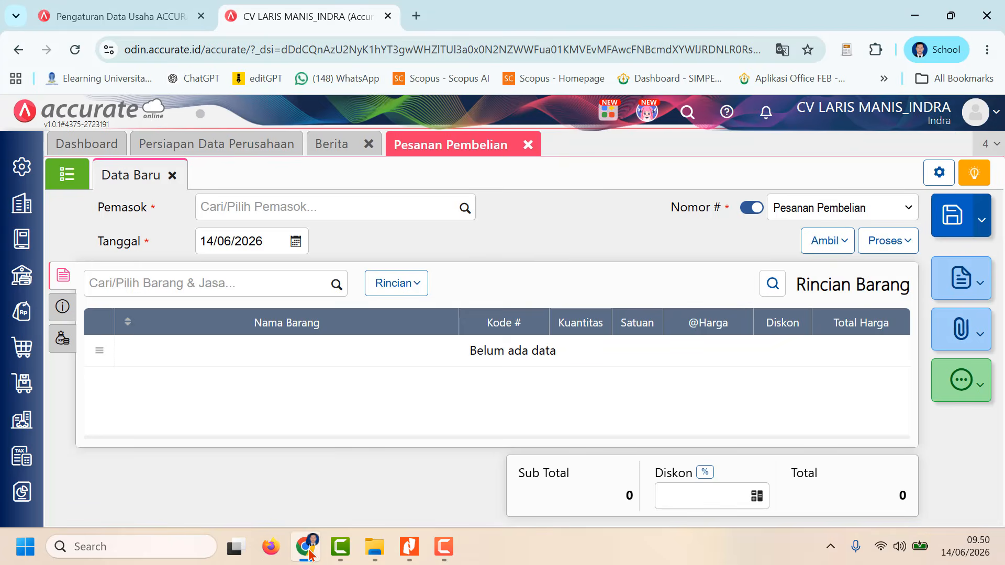
click(466, 216)
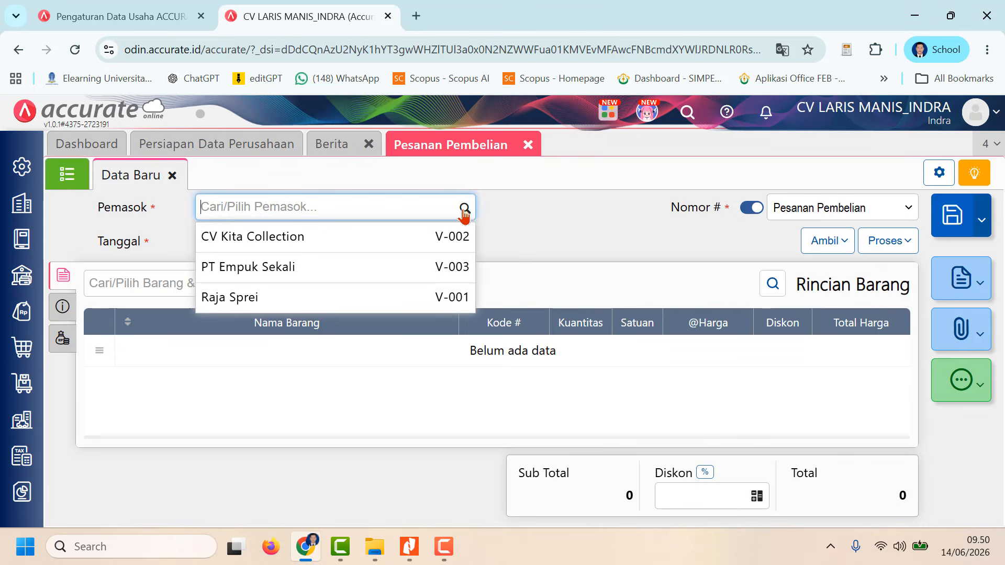
click(387, 270)
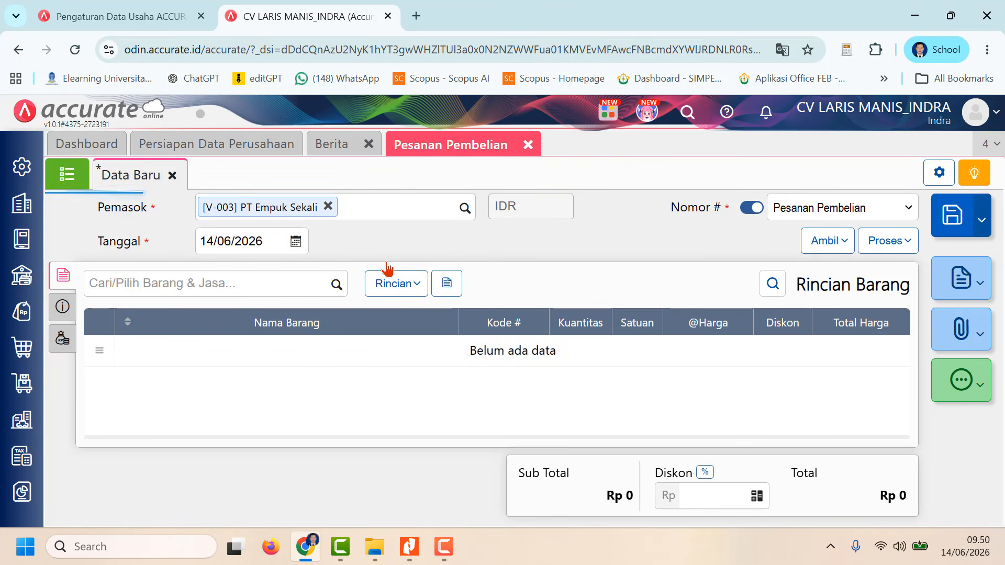
click(279, 251)
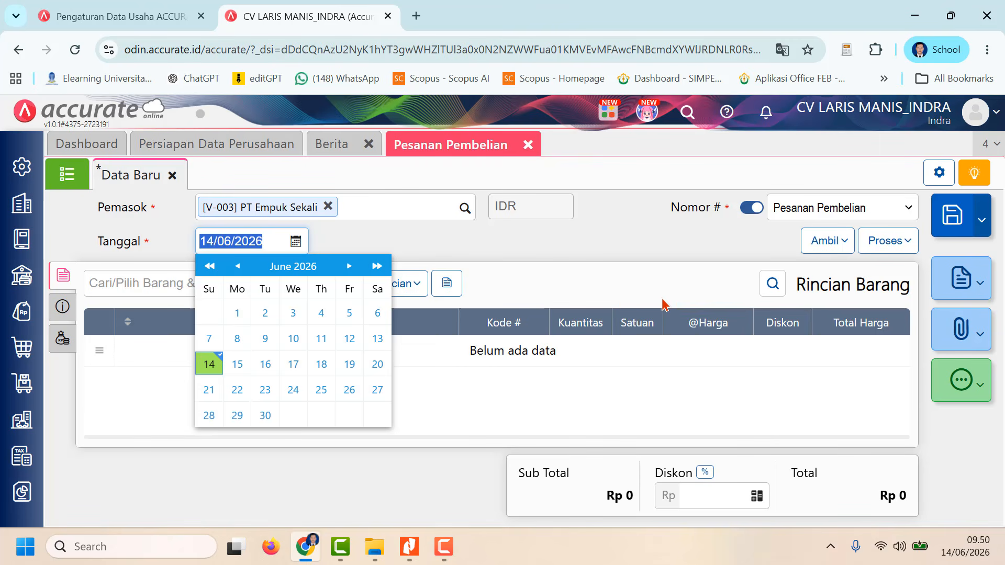
text(06)
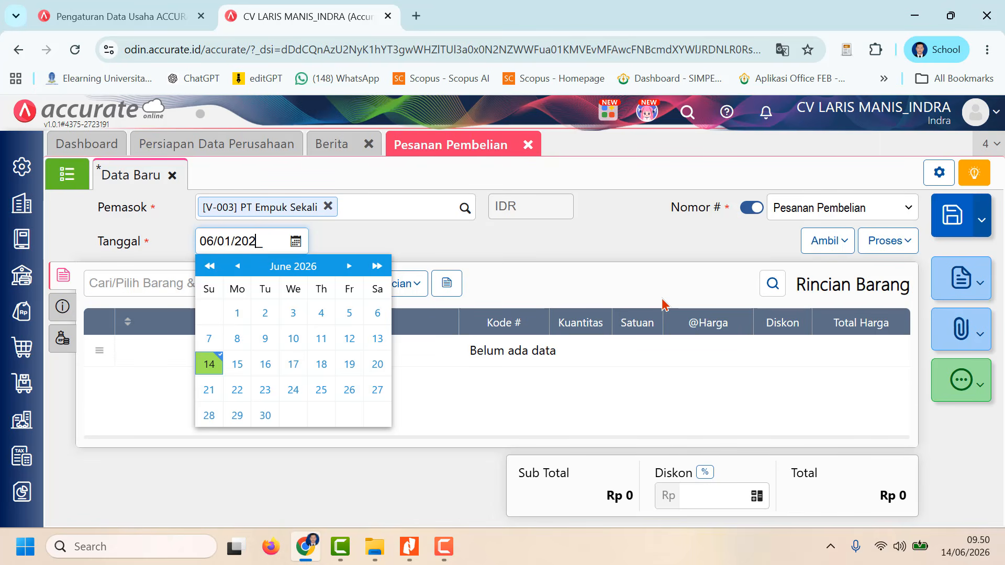
text(/01/2023)
click(542, 245)
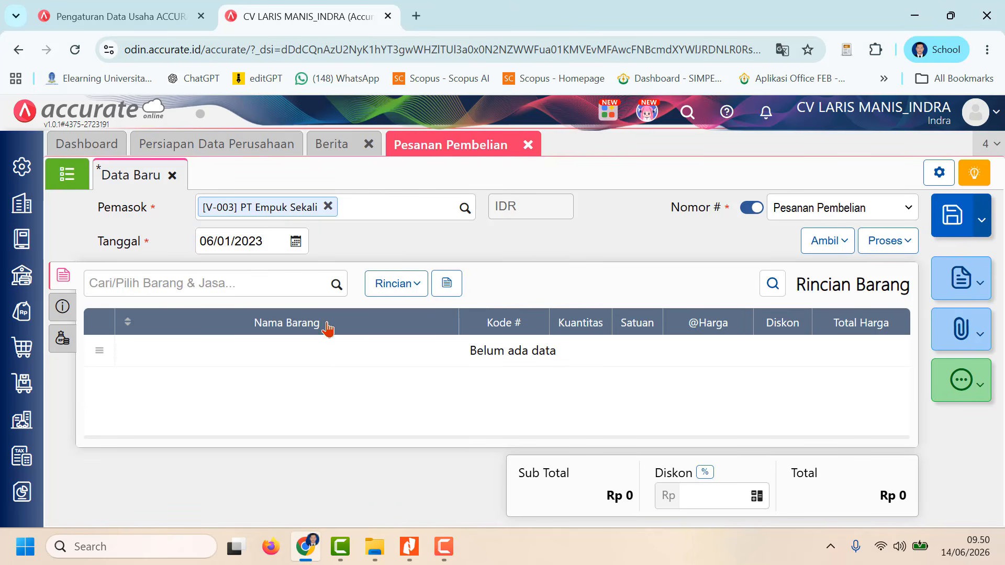
Step: Copy the remaining Bed Cover Minimalis item from the existing purchase request (Permintaan) into the order
click(842, 246)
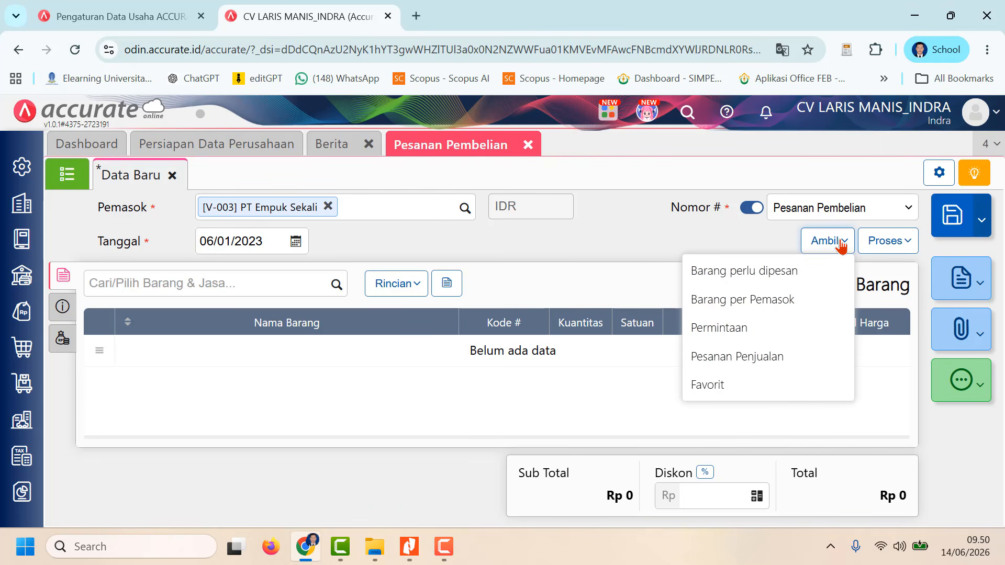
click(732, 328)
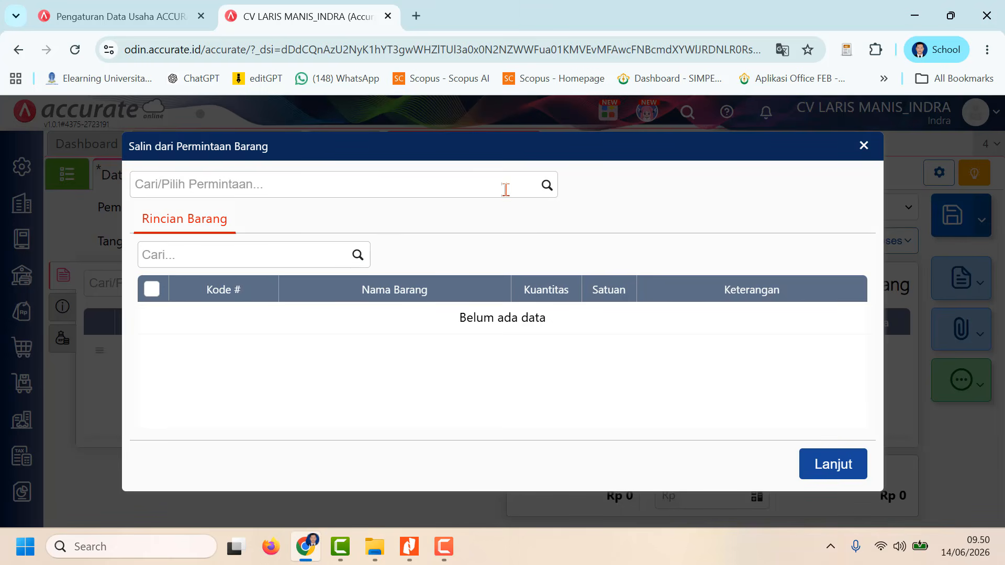
click(547, 186)
click(474, 221)
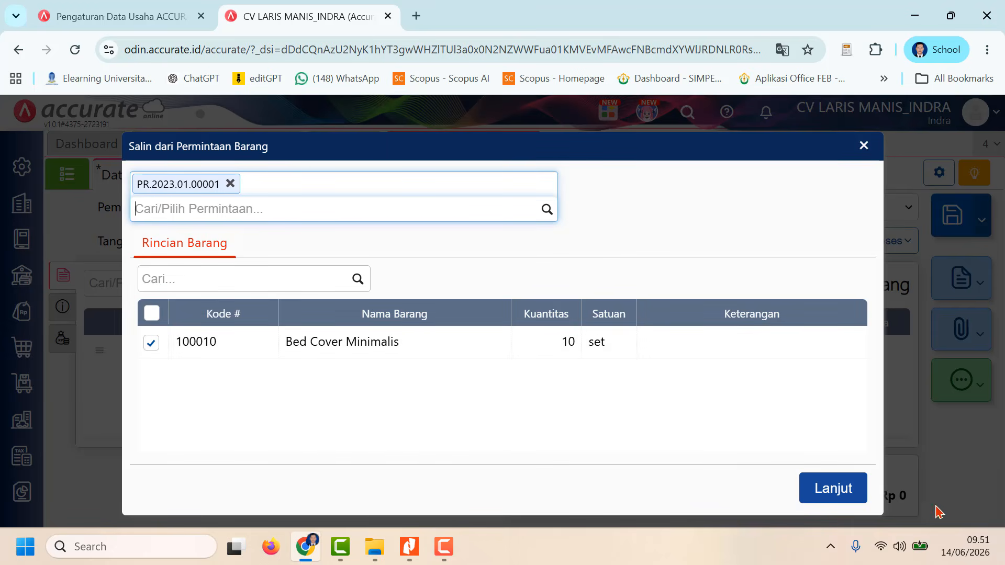
click(844, 488)
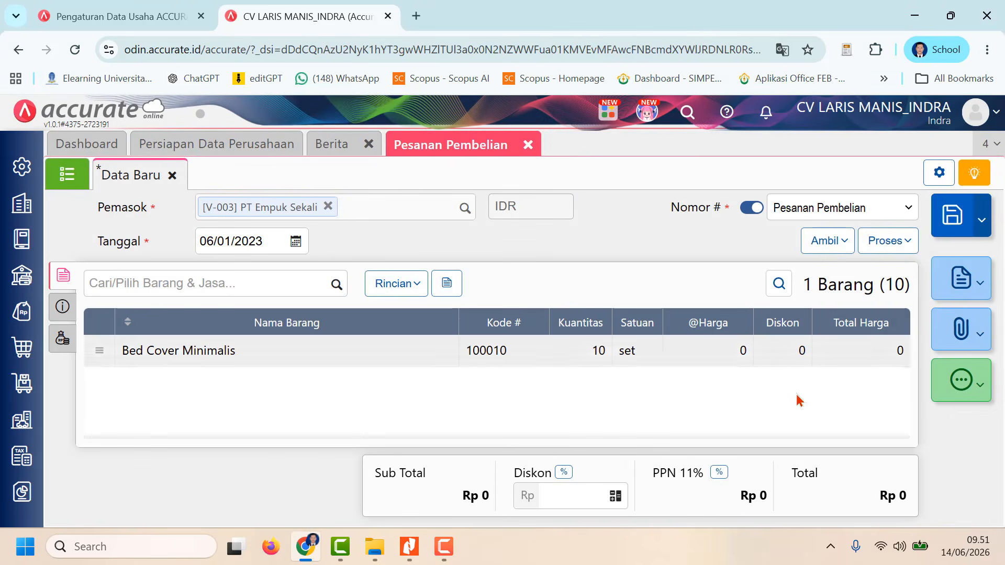
click(730, 353)
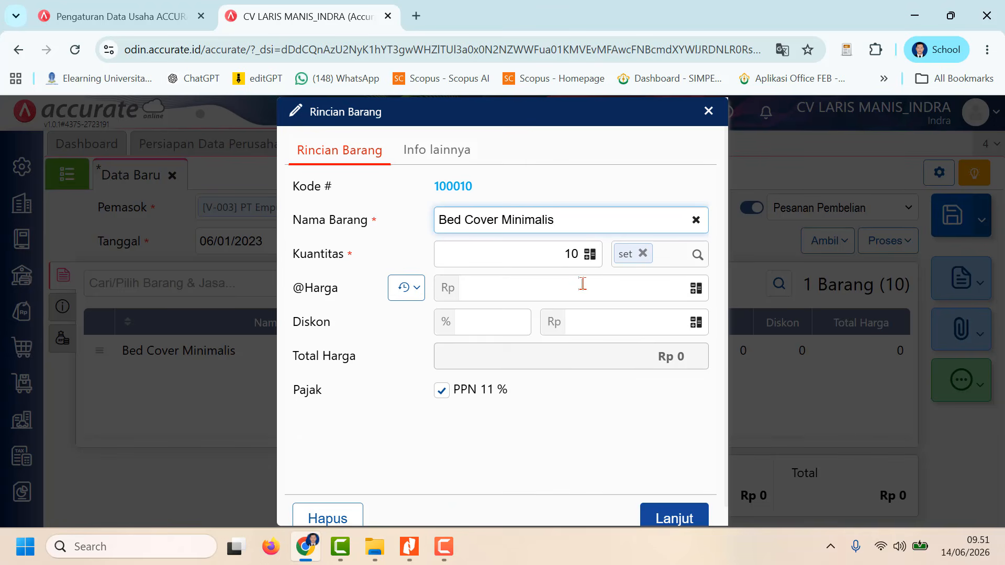
click(633, 292)
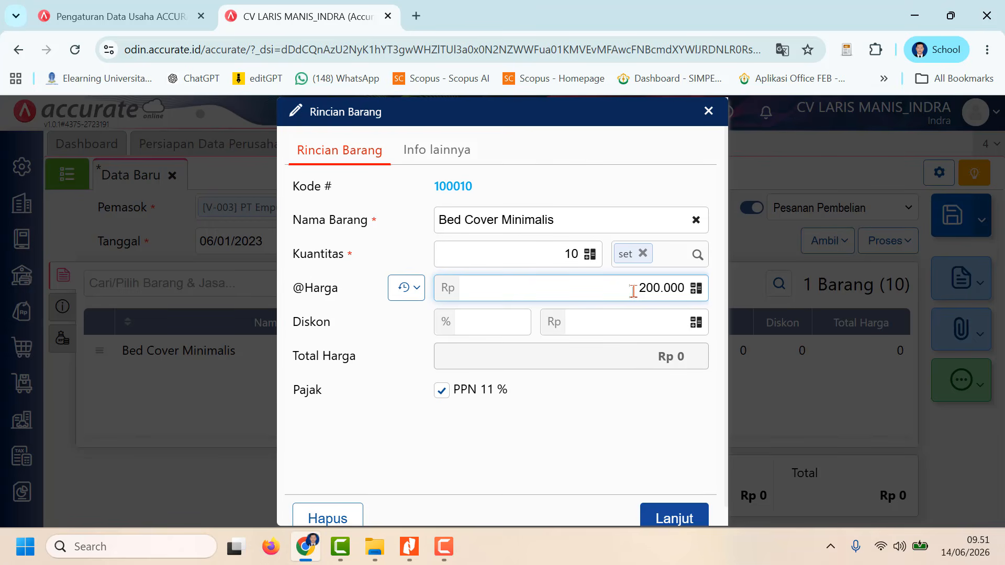
click(677, 518)
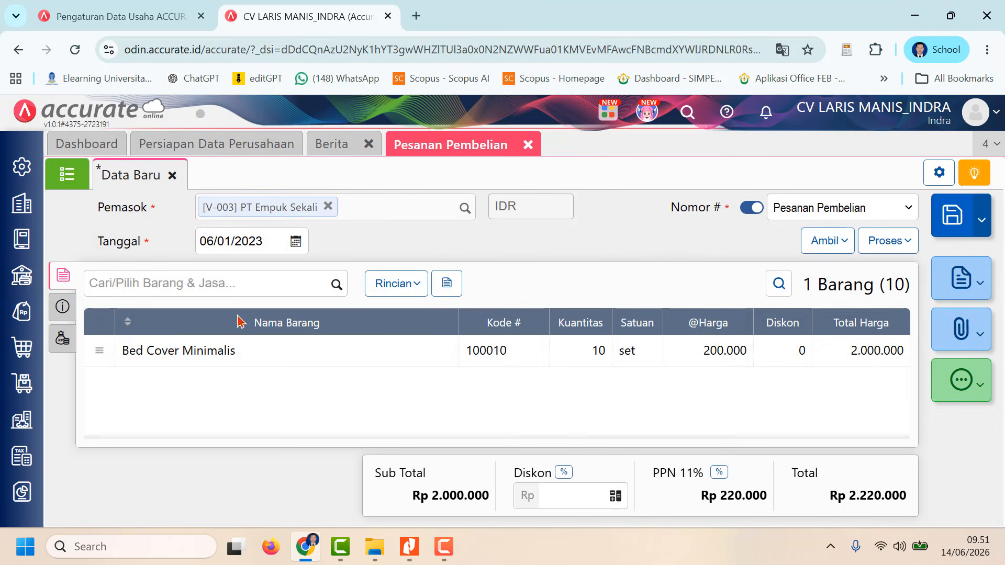
Step: Fill in the PT Empuk Sekali order's delivery address (Alamat Kirim) with the suggested saved address
click(64, 308)
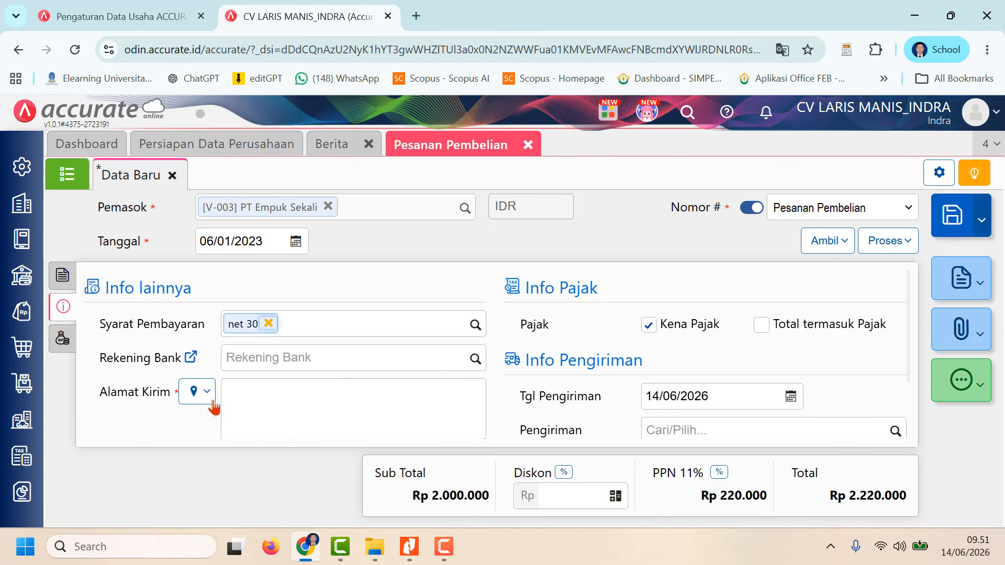
click(199, 391)
click(220, 419)
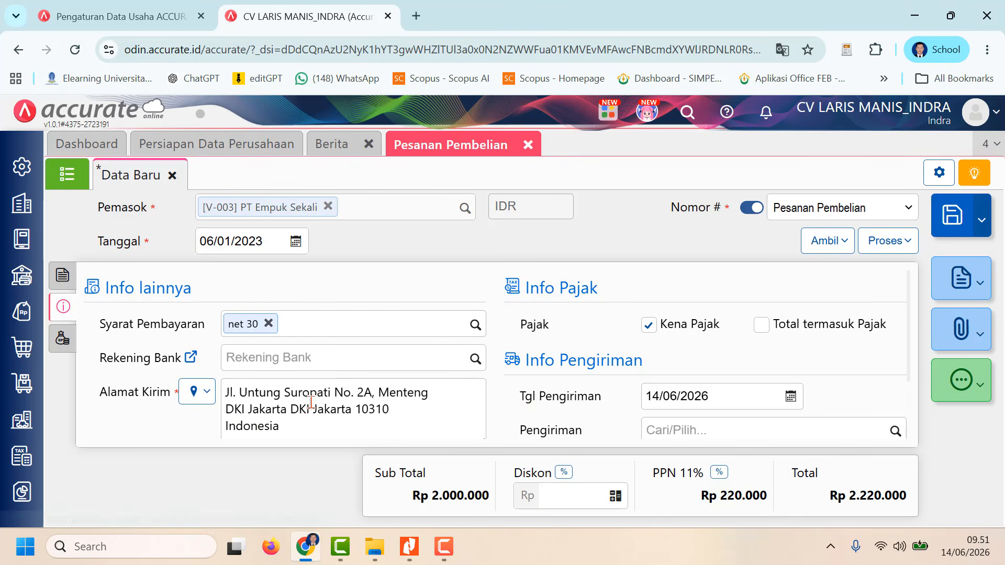
Step: Enter "Pesanan Barang Kepada Pemasok PT Empuk sekali" as the order's description (Keterangan)
scroll(335, 399, down, 2)
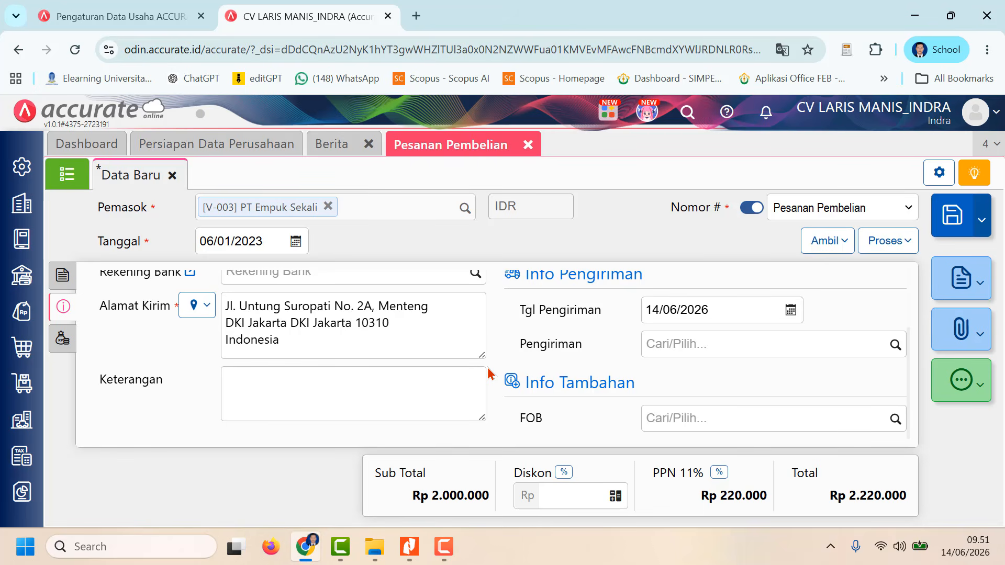
click(427, 397)
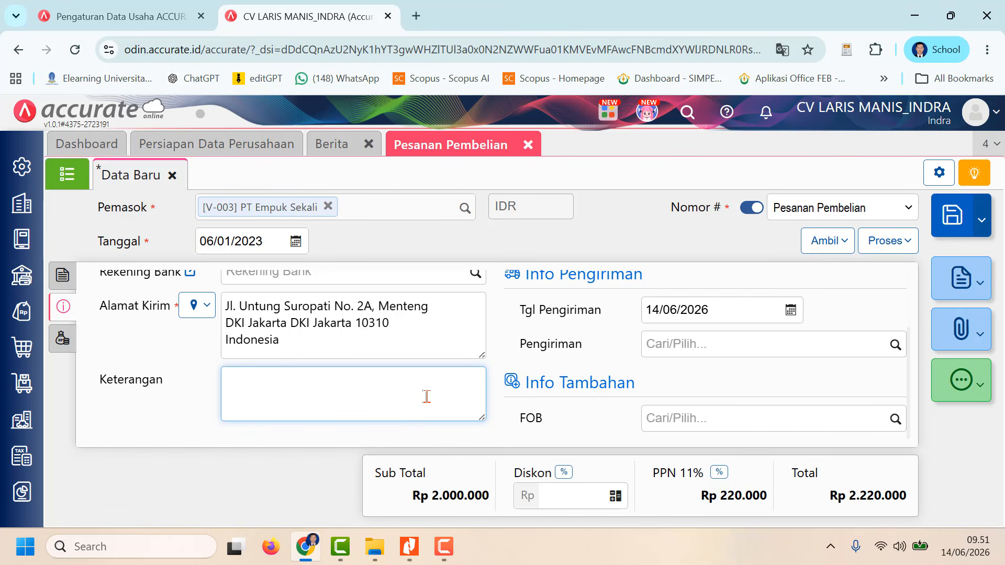
text(Pesanan Bara)
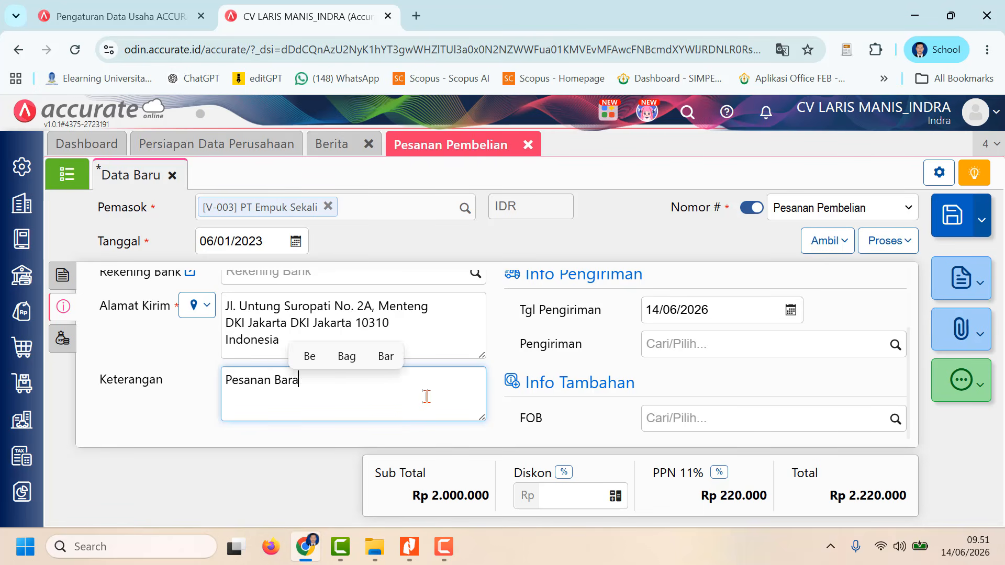
text(ng Kepada)
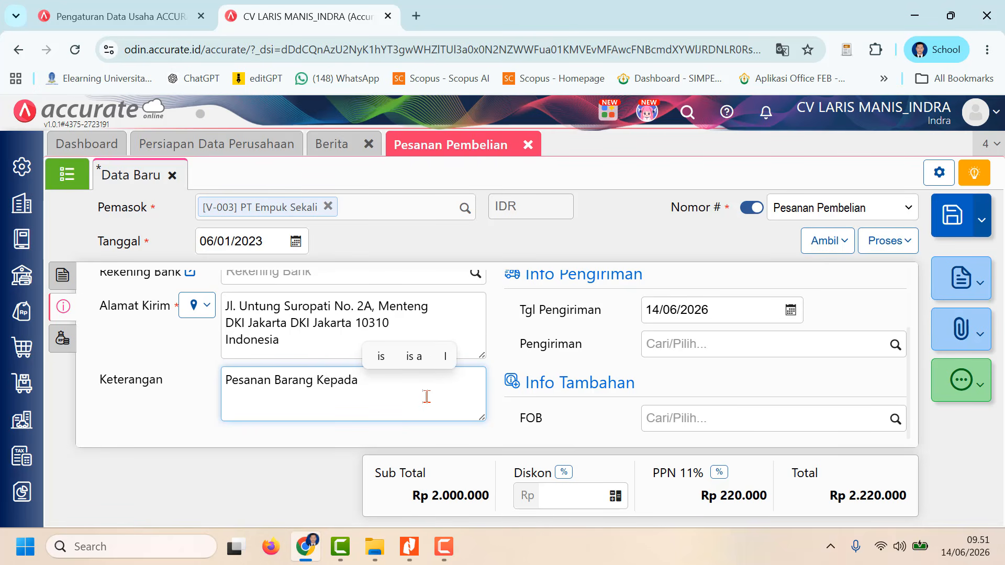
text( Pe)
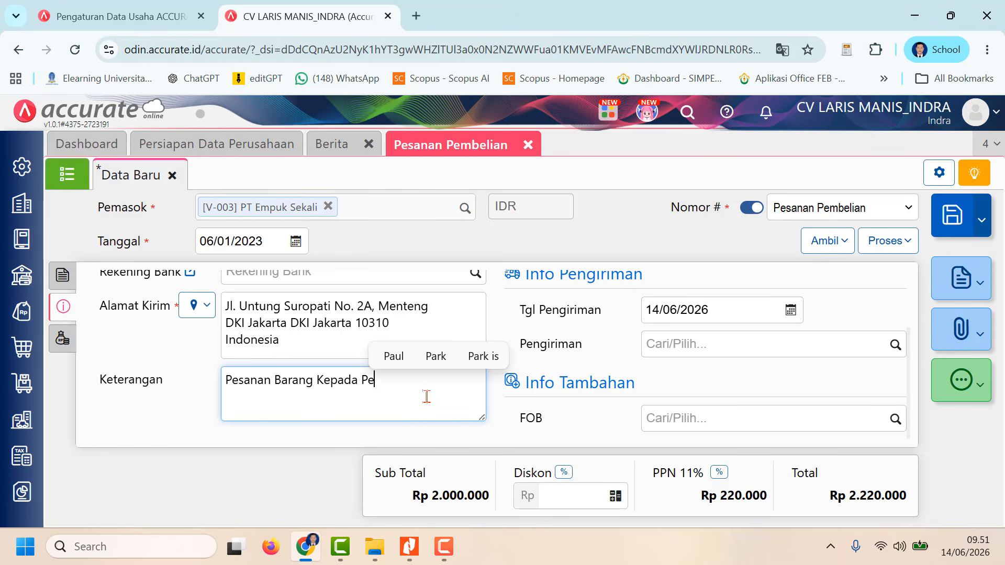
text(masok P)
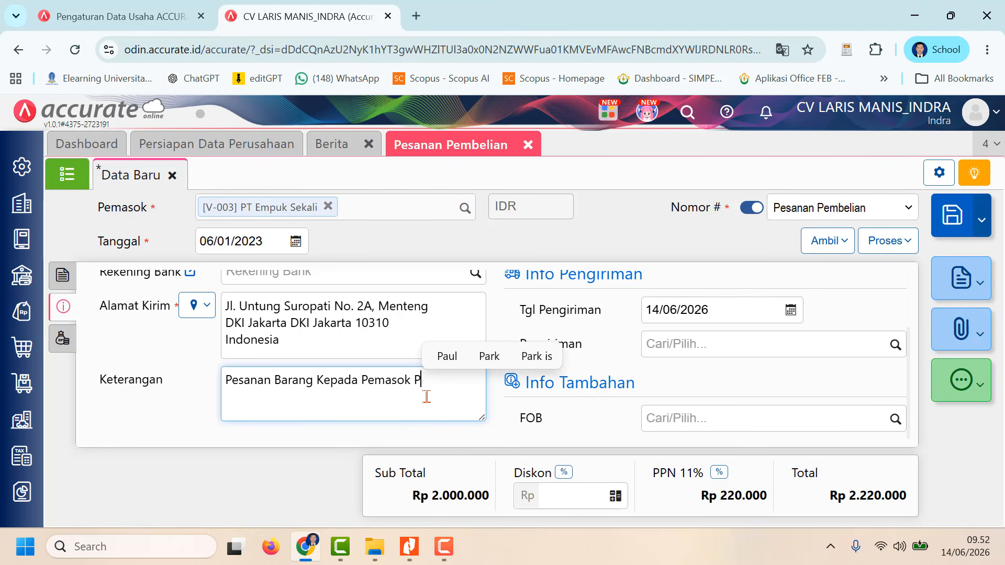
text(T Emp)
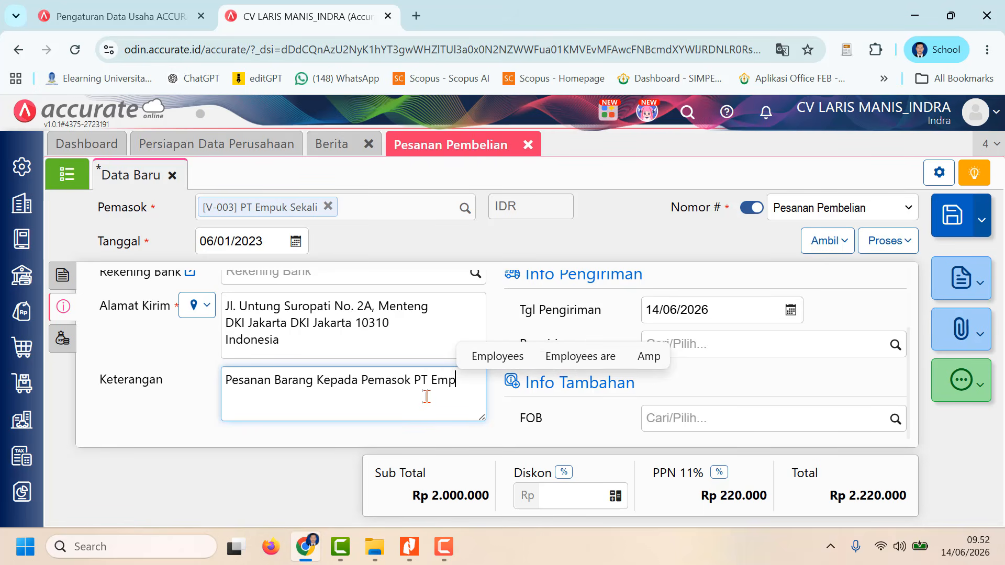
text(uk sekali)
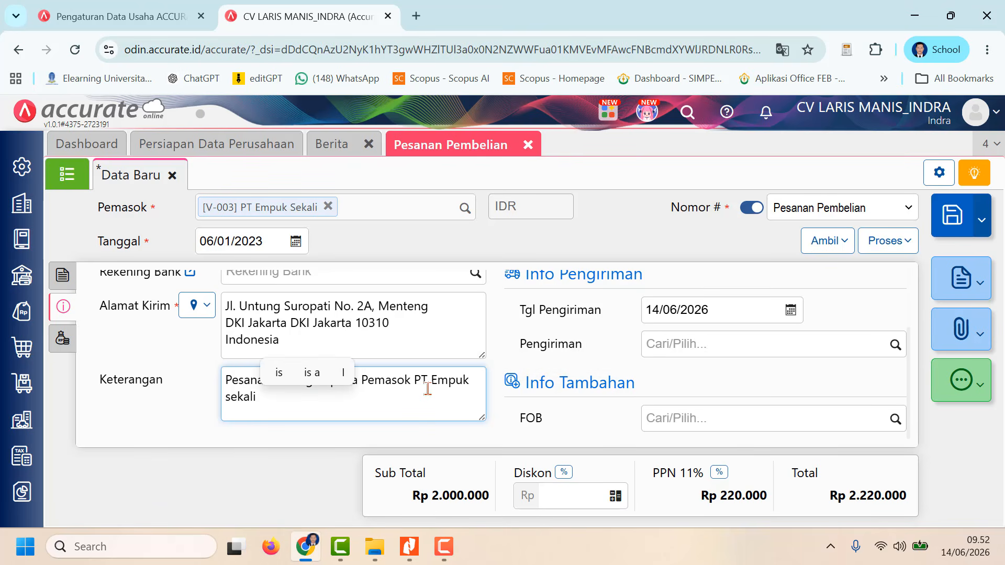
Step: Set the order's delivery date (Tgl Pengiriman) to 13/01/2023
click(761, 311)
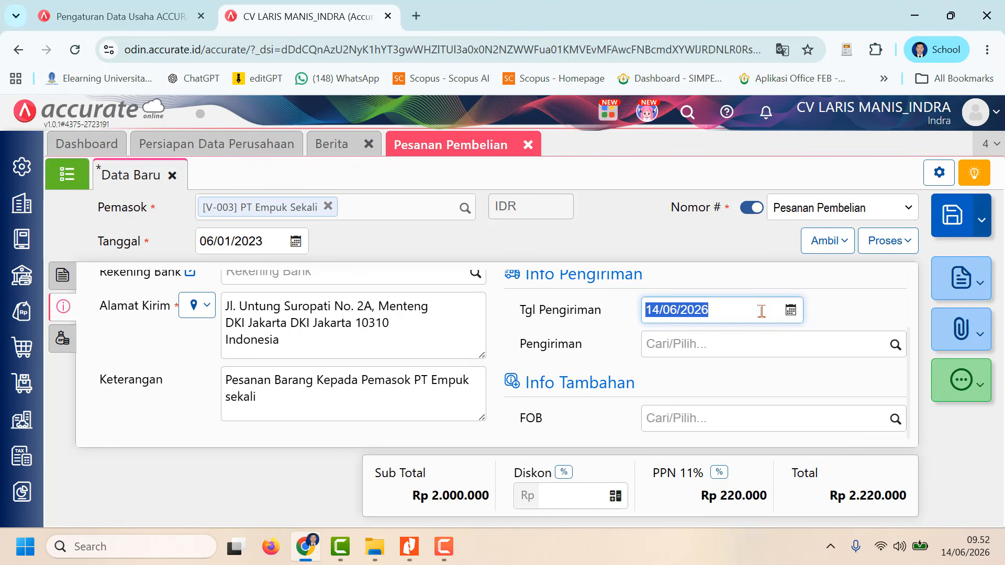
text(1)
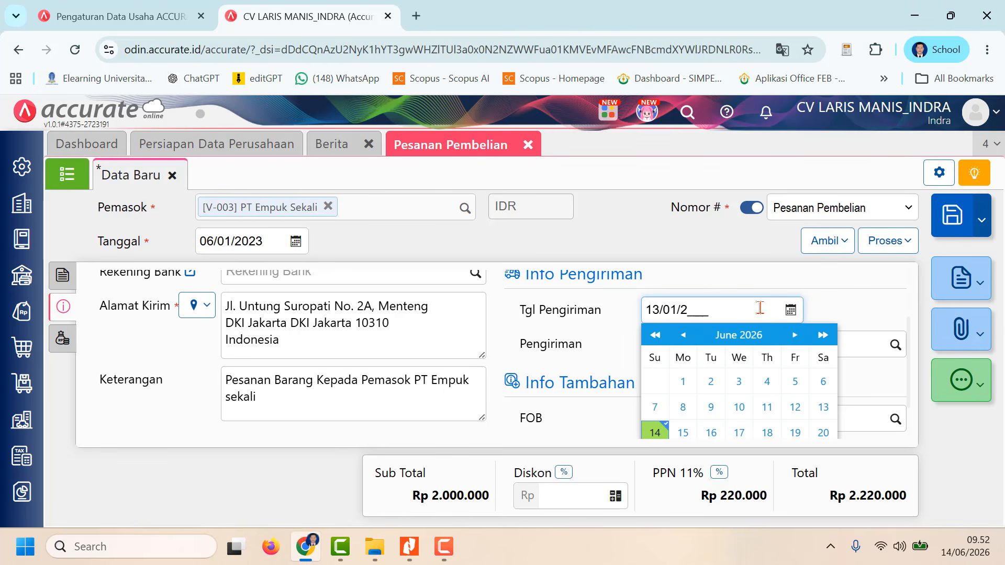
text(3/01/2023)
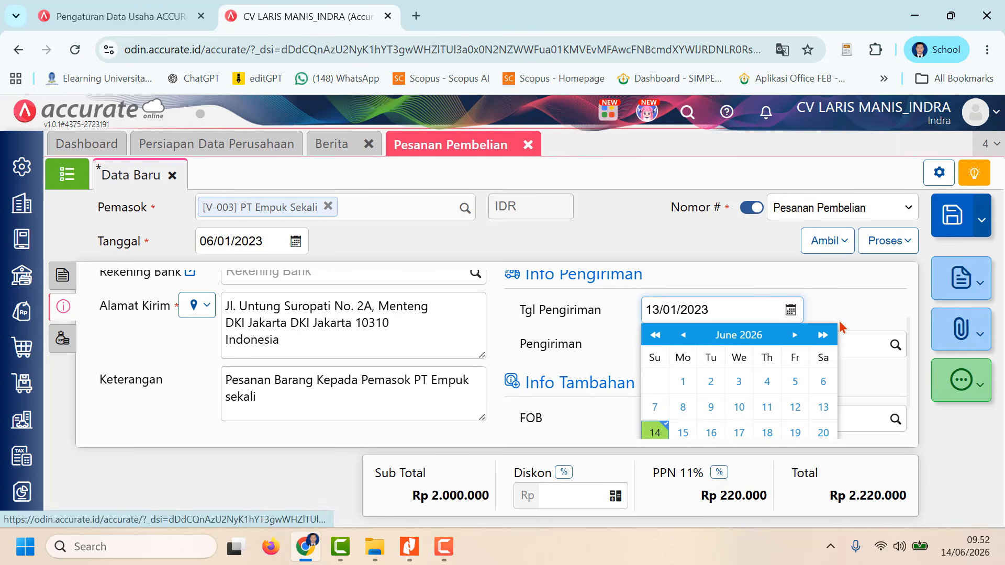
click(856, 306)
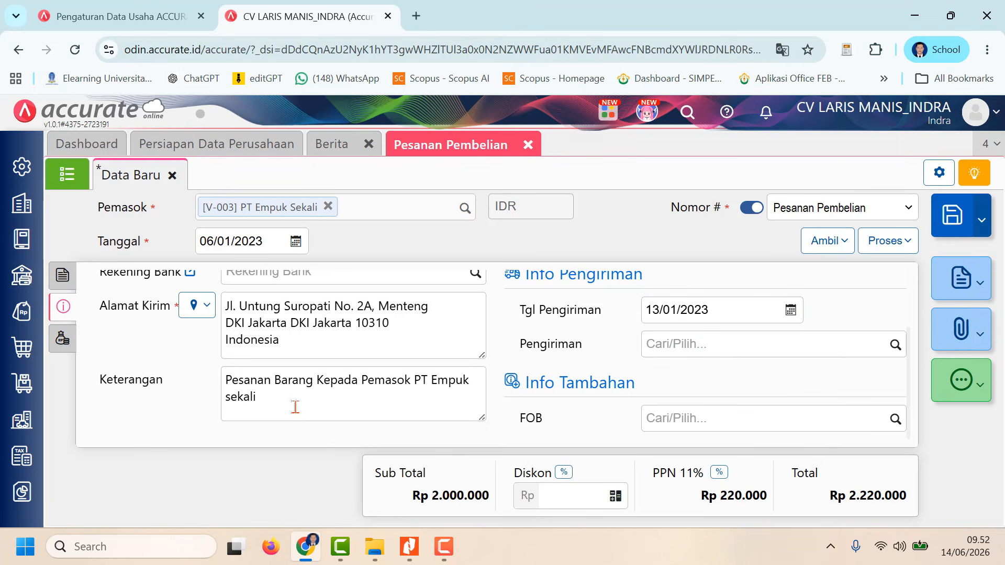
Step: Return to the order's item details, save the PT Empuk Sekali purchase order and close the Pesanan Pembelian form
scroll(282, 358, up, 2)
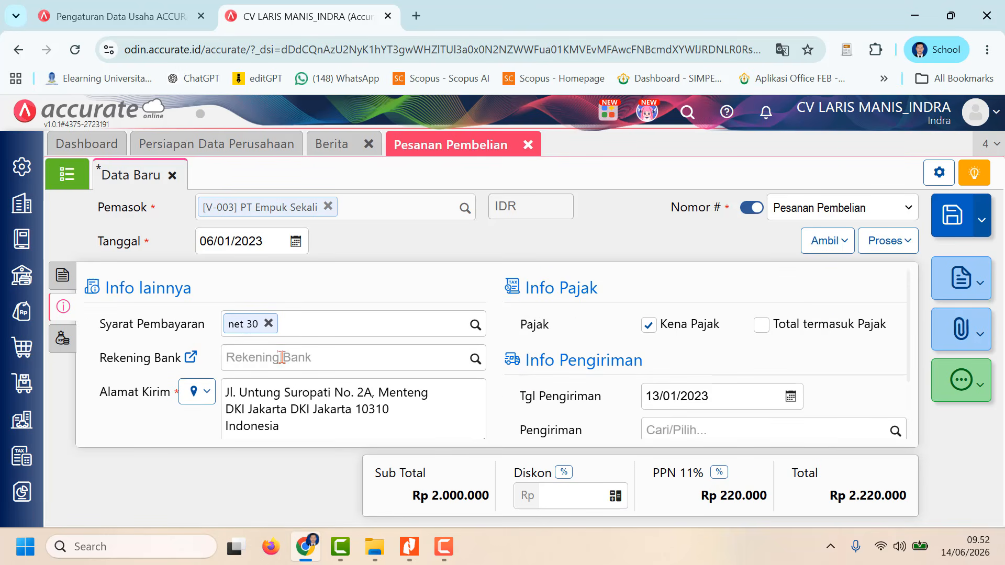
click(65, 281)
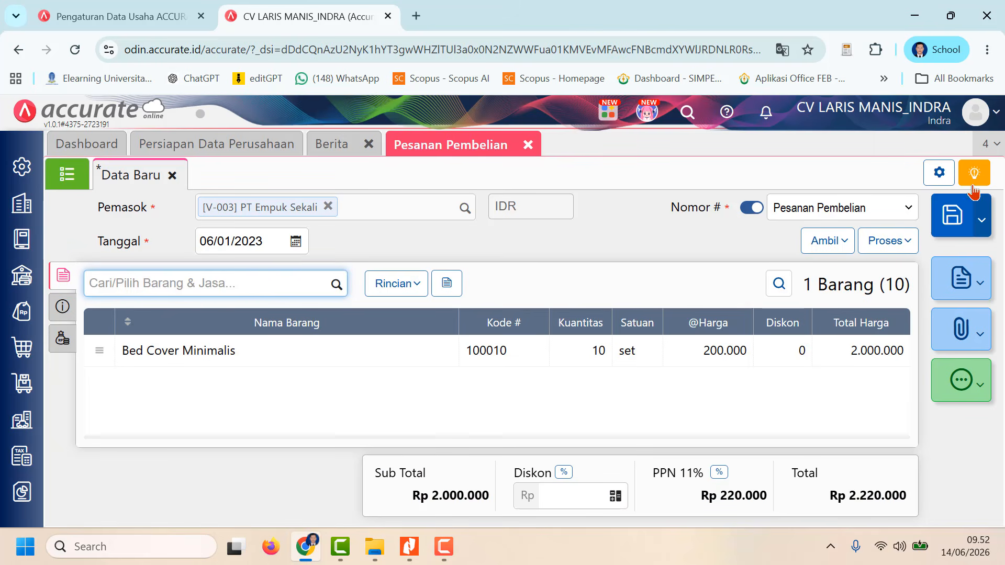
click(961, 214)
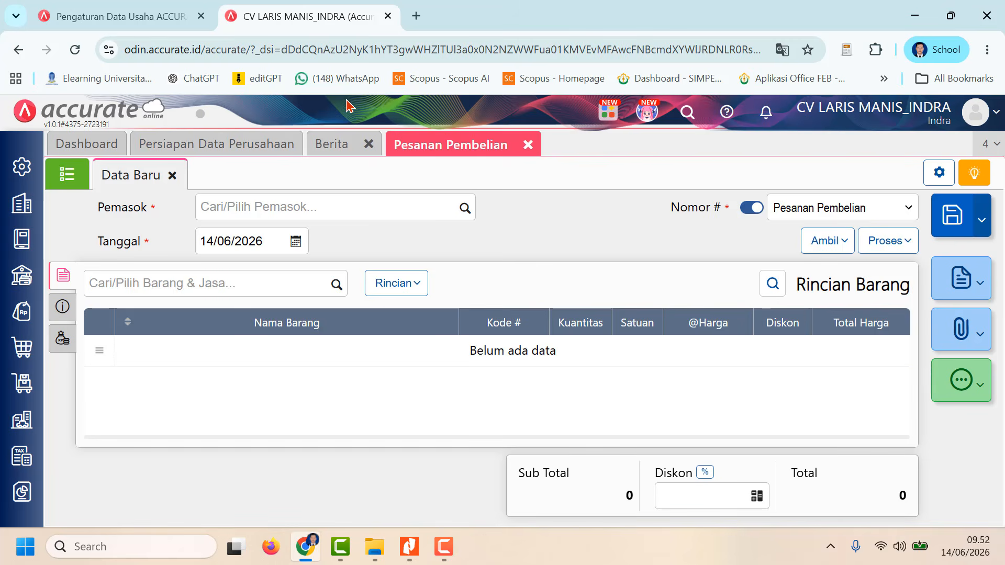
click(528, 145)
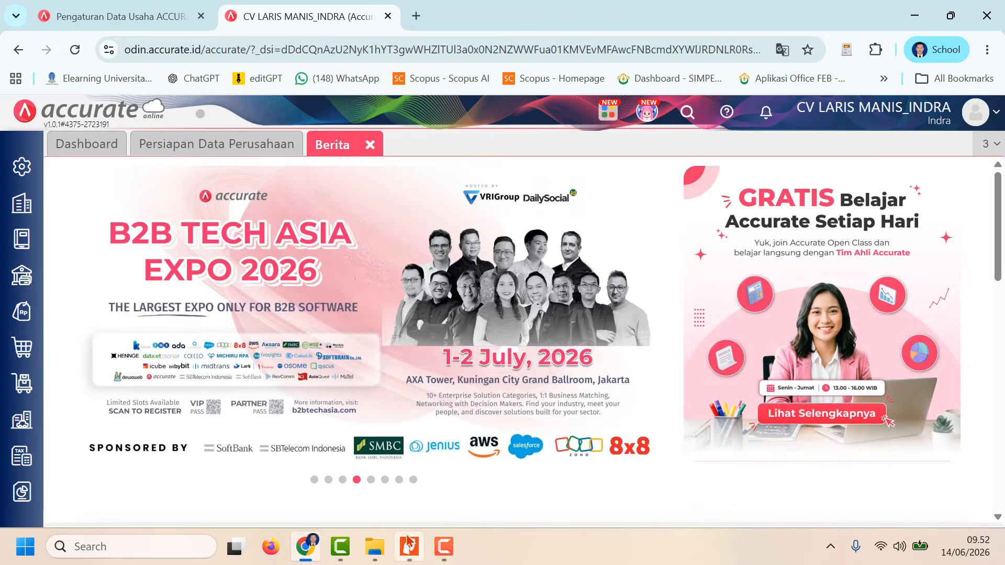
Step: Switch to Nitro Pro and review the completed purchase order task and the following purchase invoice task in the assignment
click(409, 546)
scroll(495, 398, down, 3)
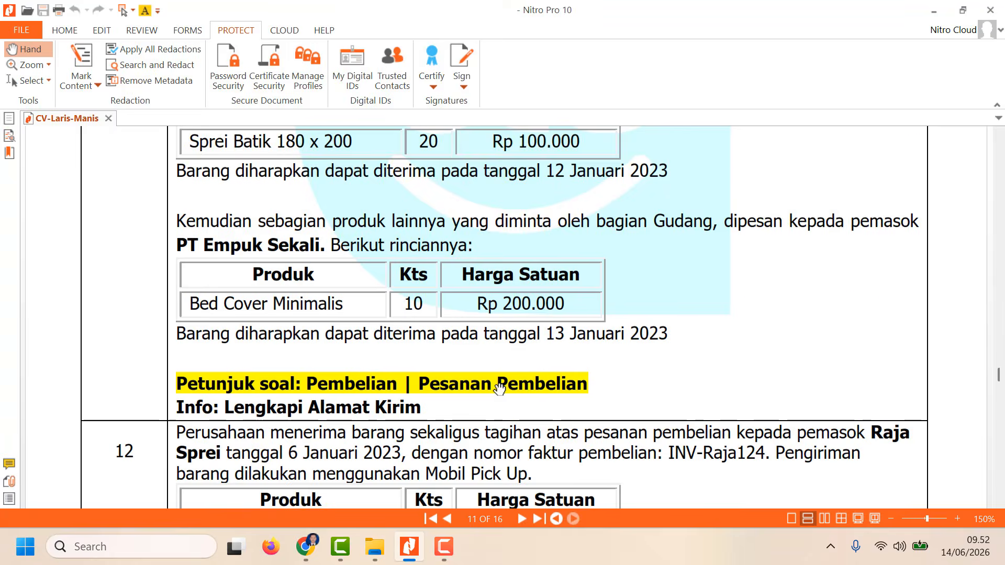
scroll(499, 390, up, 6)
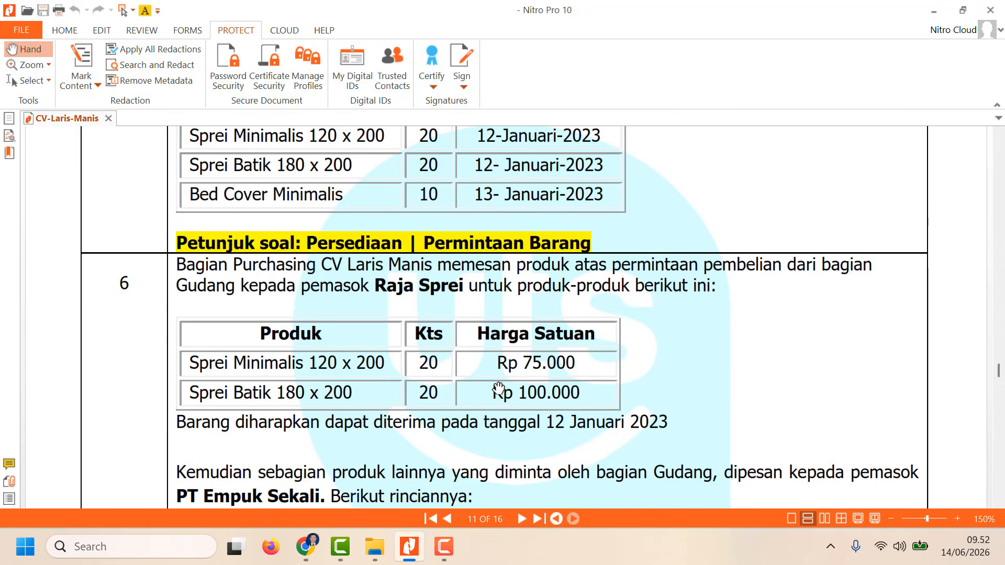
scroll(498, 390, down, 4)
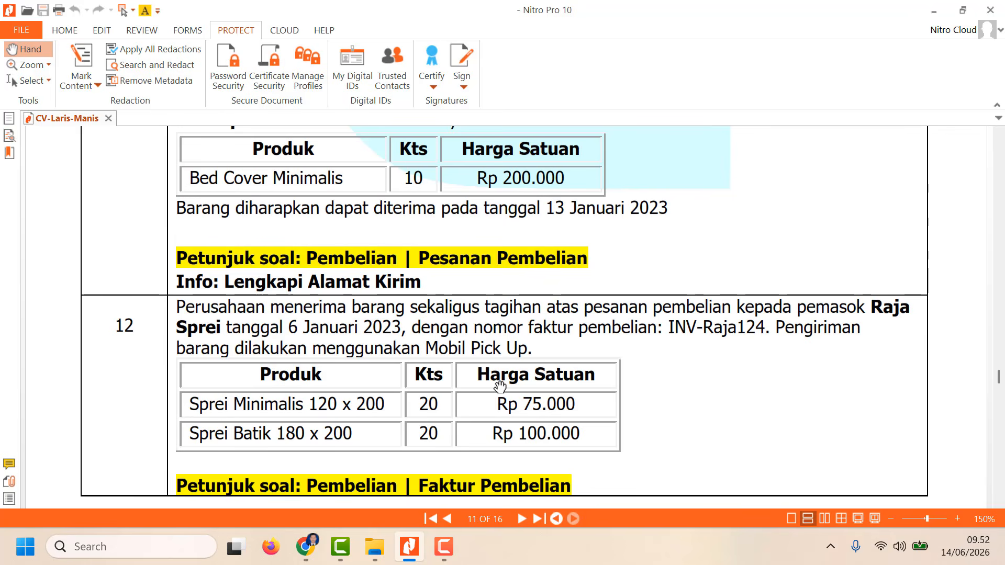
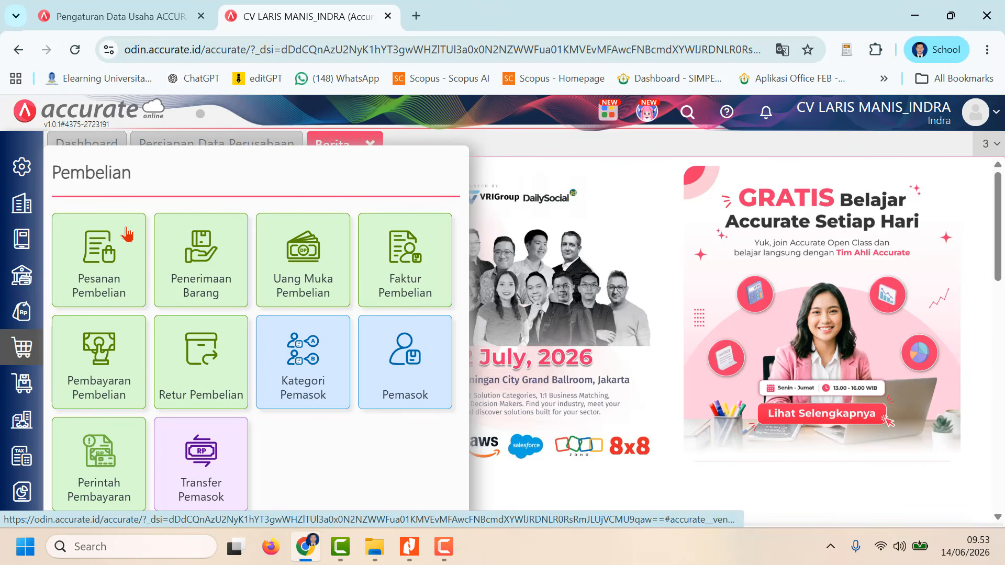
Step: Open a new Faktur Pembelian form and select Raja Sprei as the supplier (Pemasok)
click(412, 253)
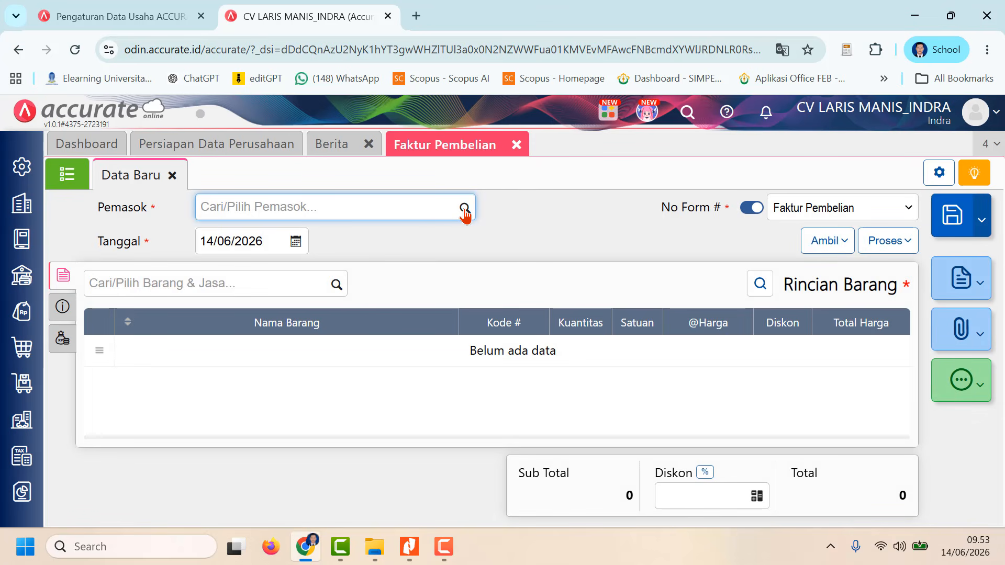
click(465, 209)
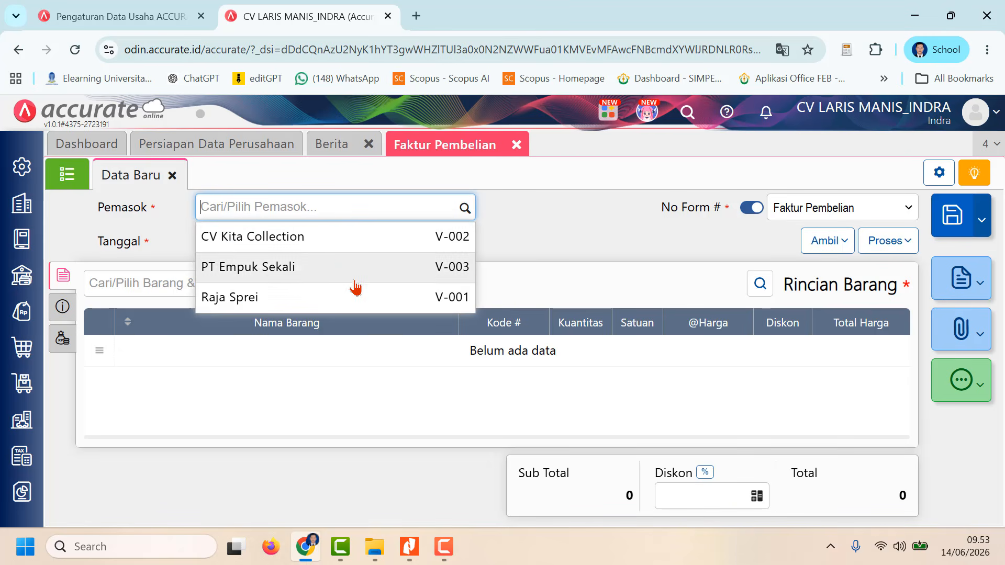
click(348, 296)
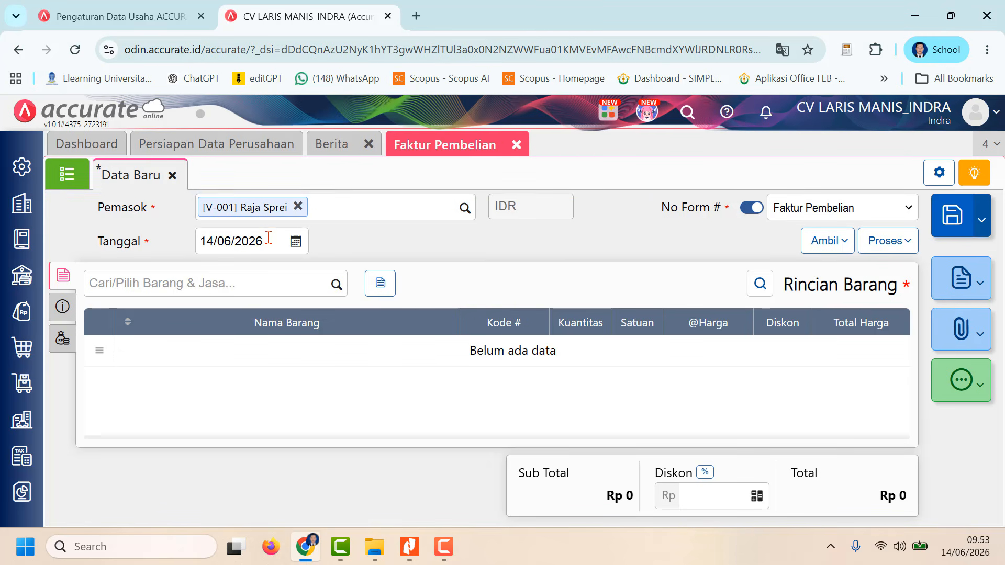
Step: Set the purchase invoice's date (Tanggal) to 12/01/2023
click(268, 237)
text(12/)
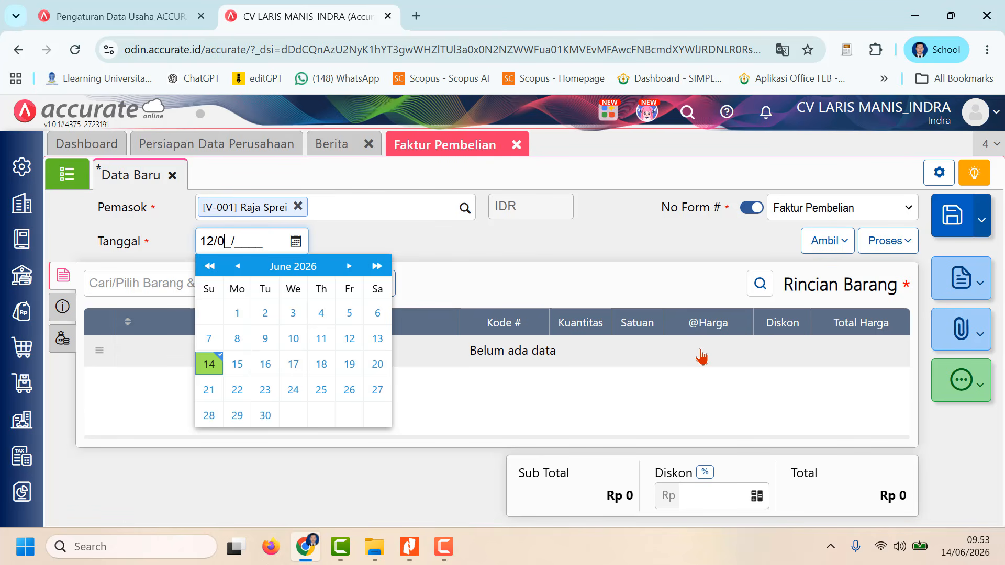
text(01/2023)
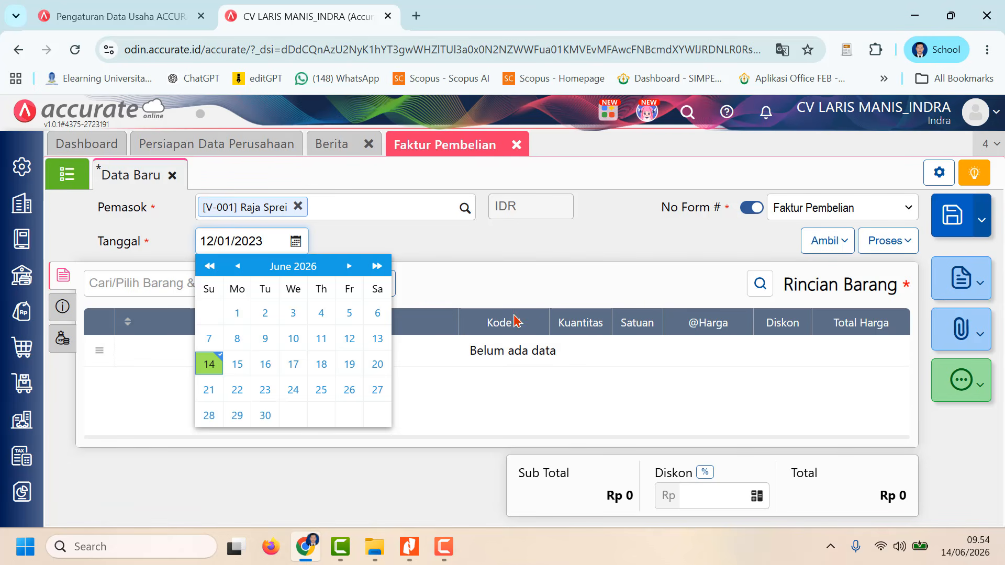
click(492, 255)
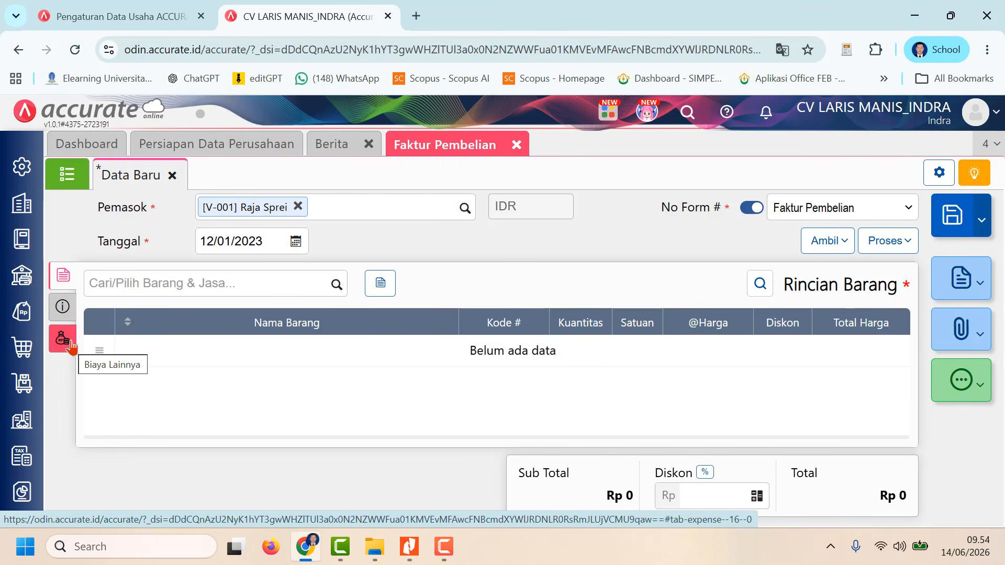
Step: In the invoice's additional info, enter INV-Raja124 as the No Faktur and fill Alamat with the stored address
click(63, 308)
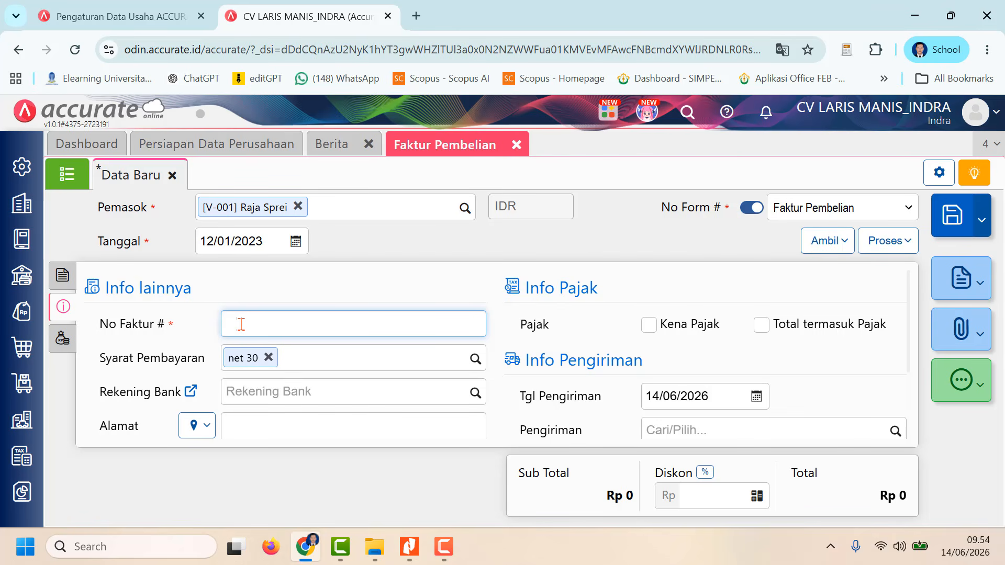
text(INV)
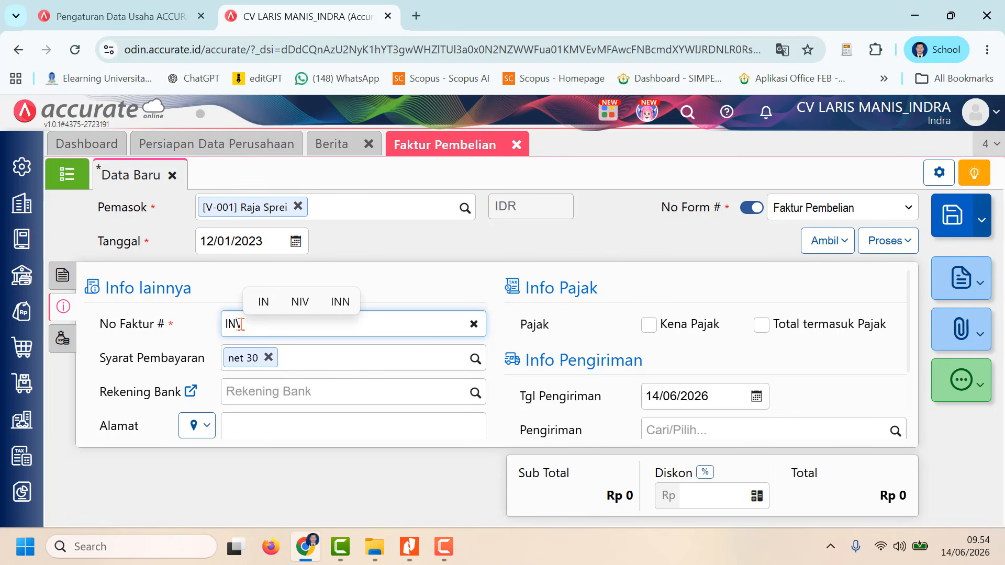
text(-Raja)
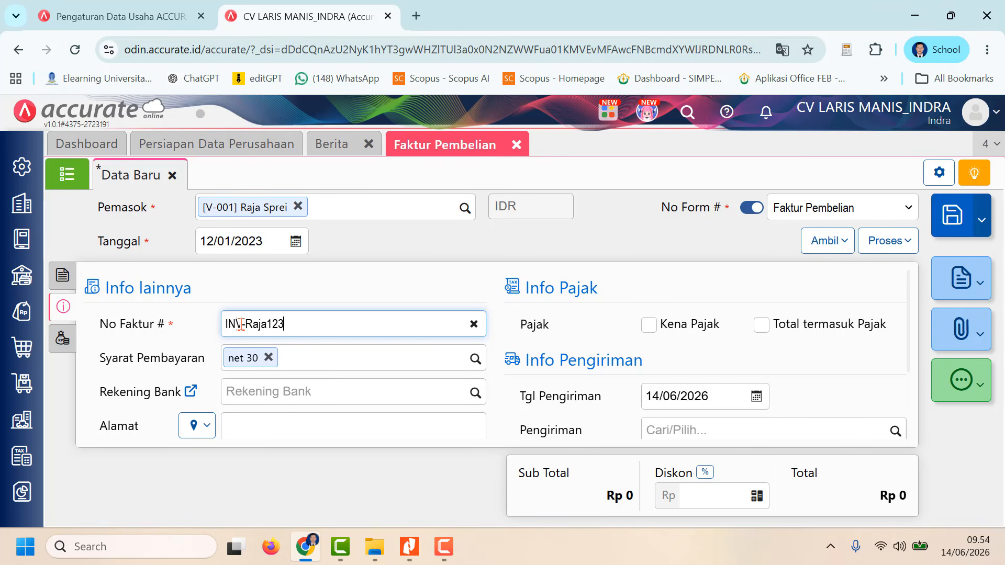
text(123)
key(BackSpace)
click(203, 428)
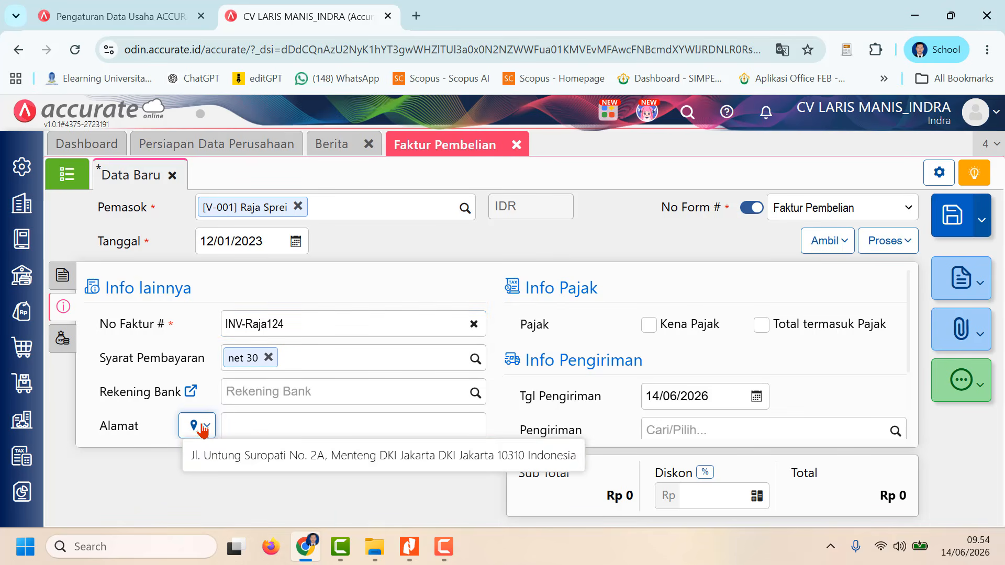
click(222, 455)
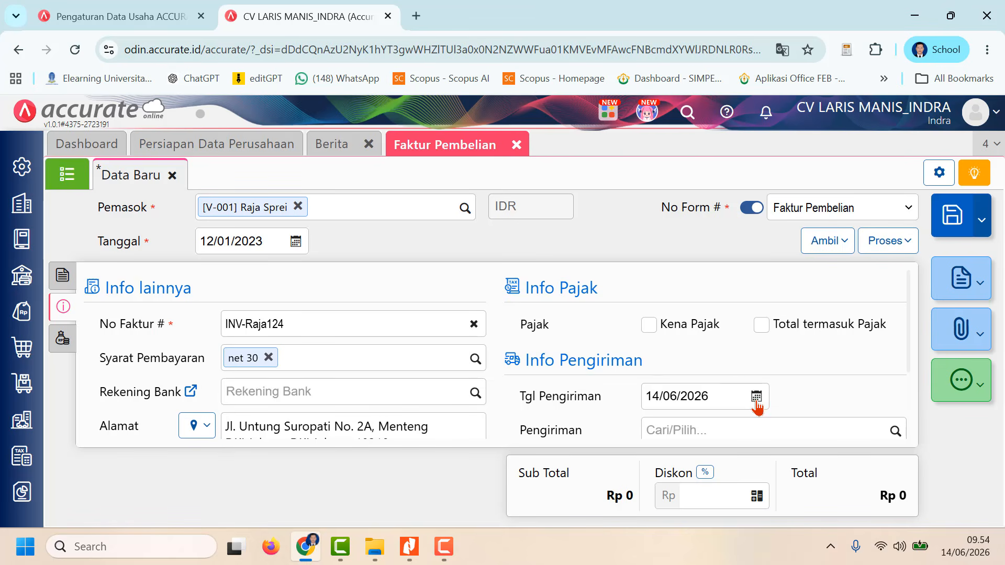
Step: Copy both bed sheet items, Sprei Minimalis 120 x 200 and Sprei Batik 180 x 200, from Raja Sprei's purchase order into the invoice
click(64, 276)
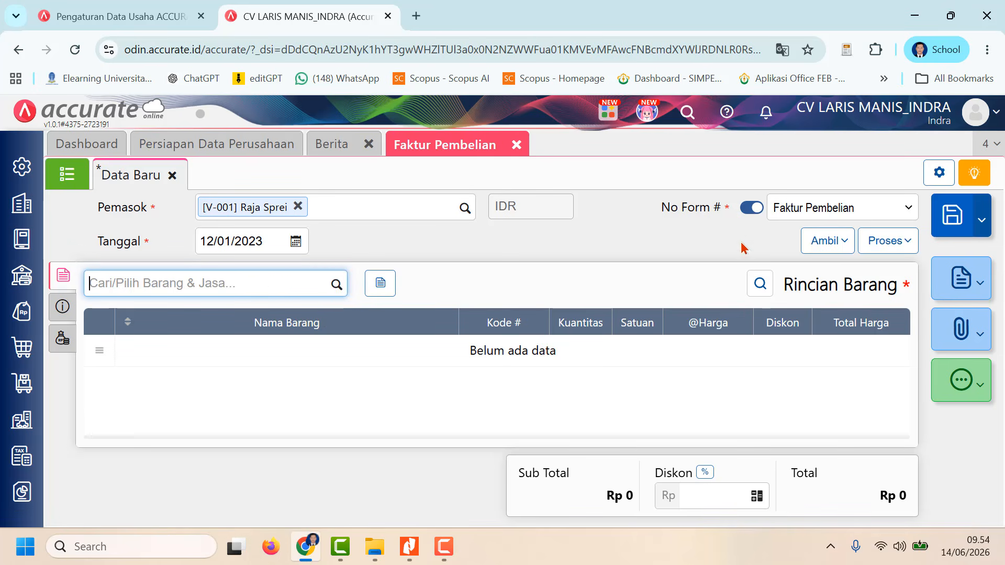
click(838, 243)
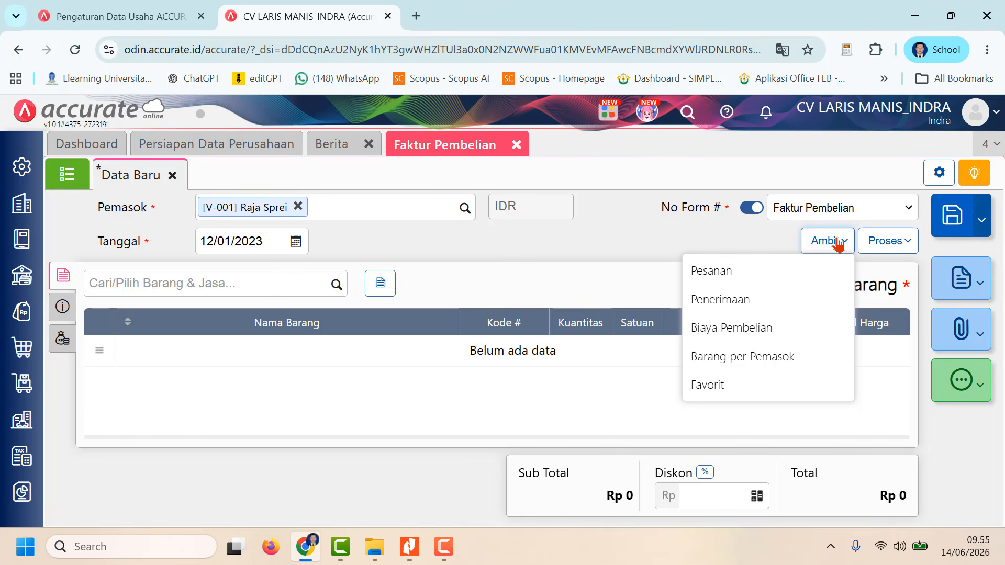
click(759, 271)
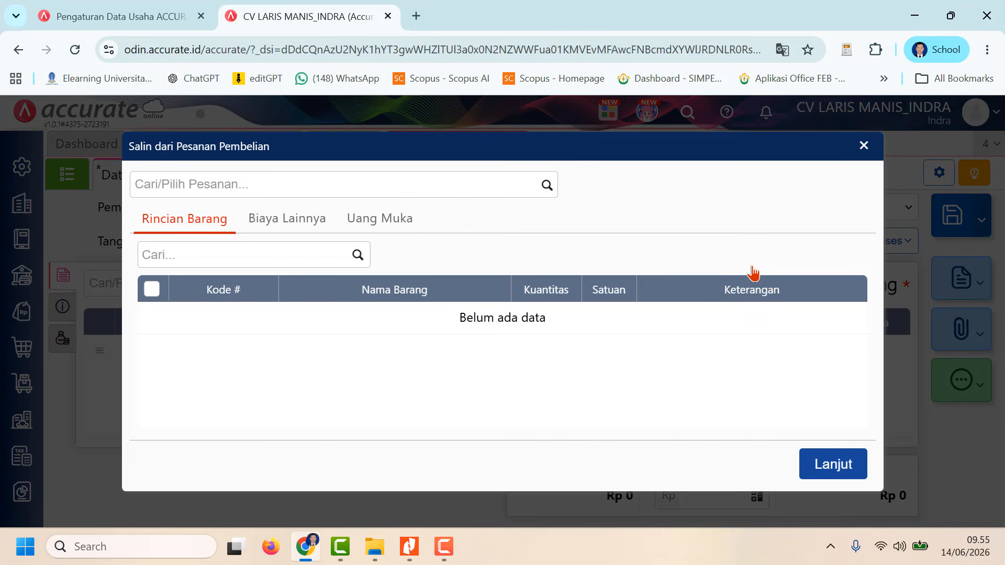
click(548, 185)
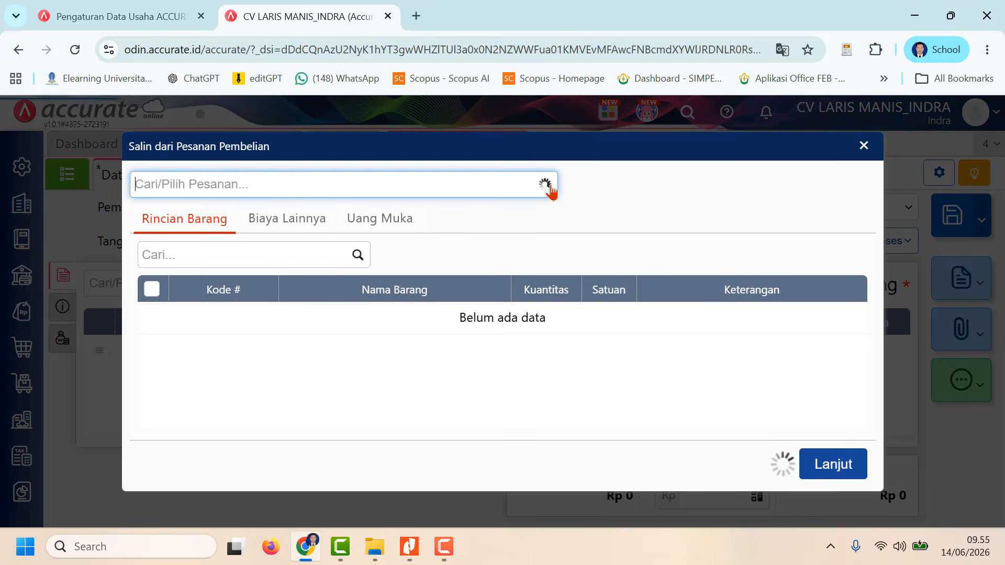
click(480, 229)
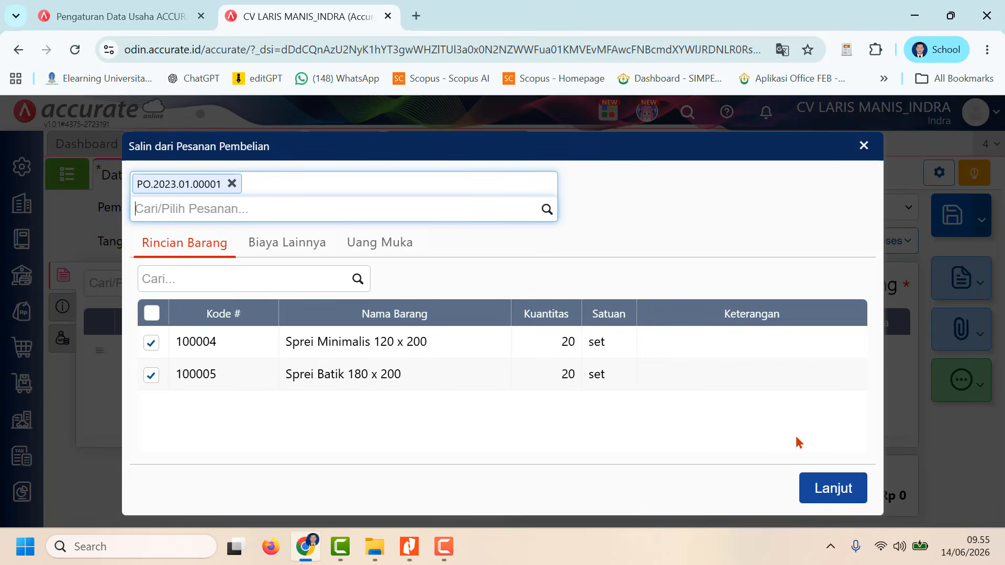
click(825, 488)
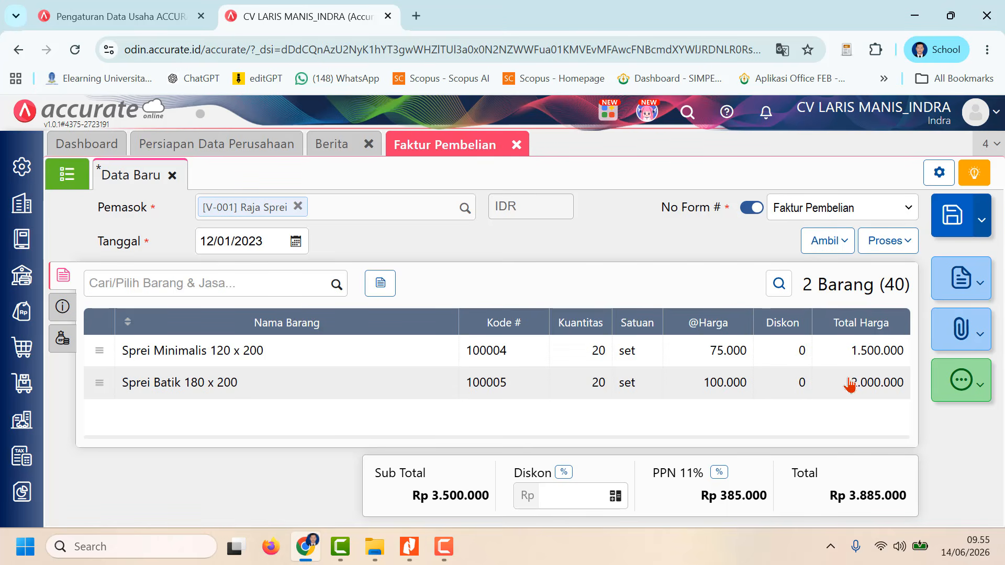
Step: Save "Mobil Pick Up" as a new shipping method and assign it to the invoice's Pengiriman field
click(64, 274)
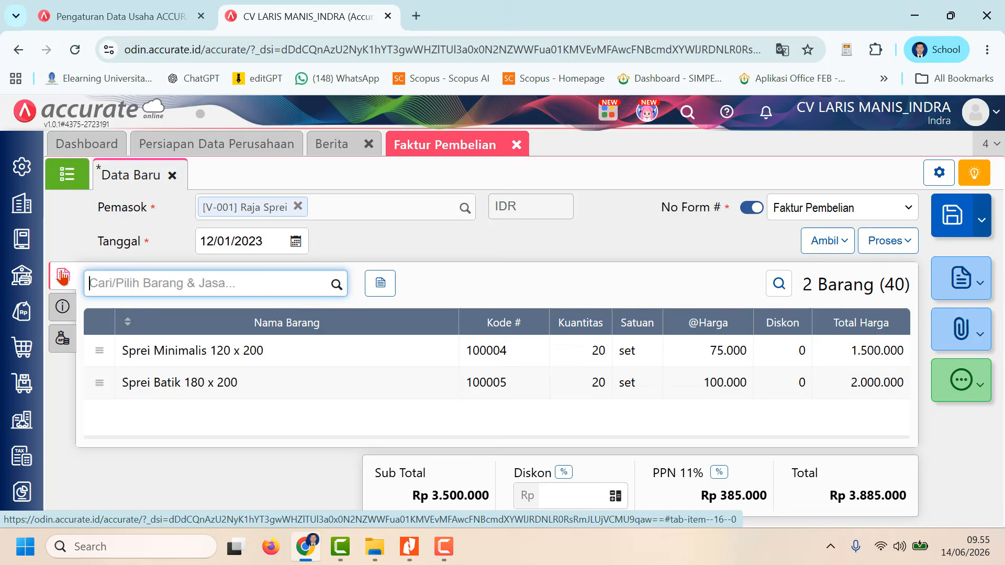
click(62, 309)
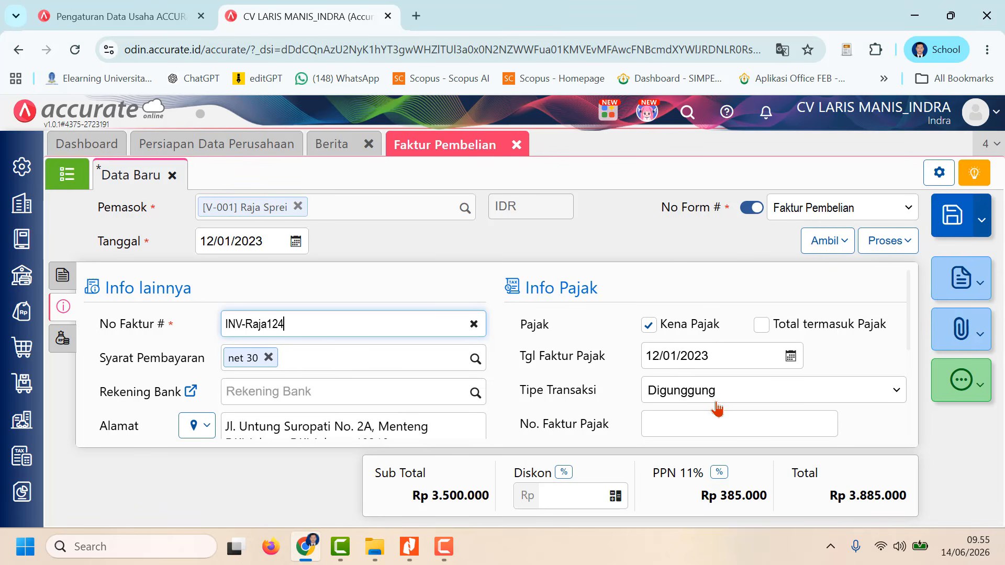
scroll(715, 404, down, 5)
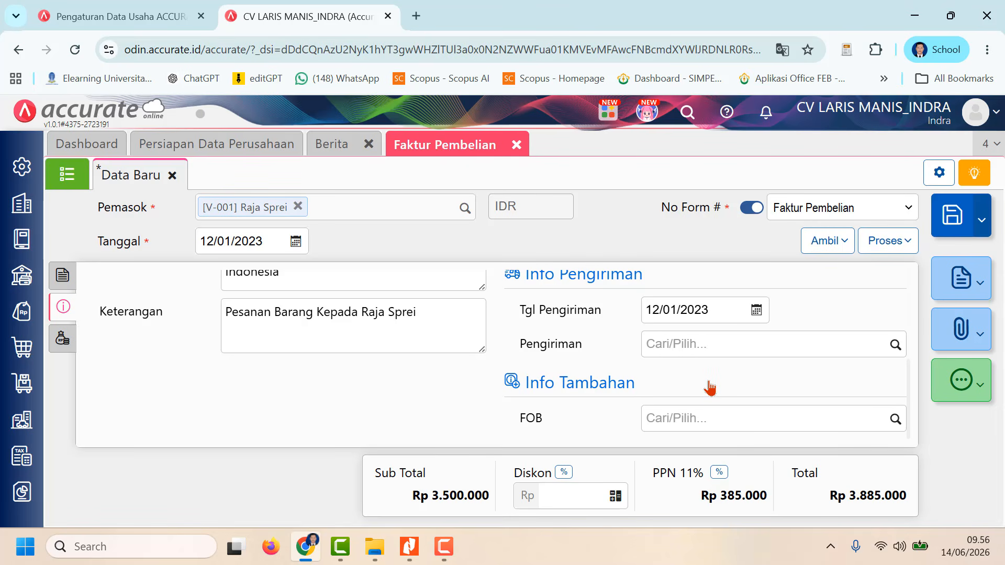
scroll(710, 388, up, 2)
scroll(710, 388, down, 2)
click(896, 344)
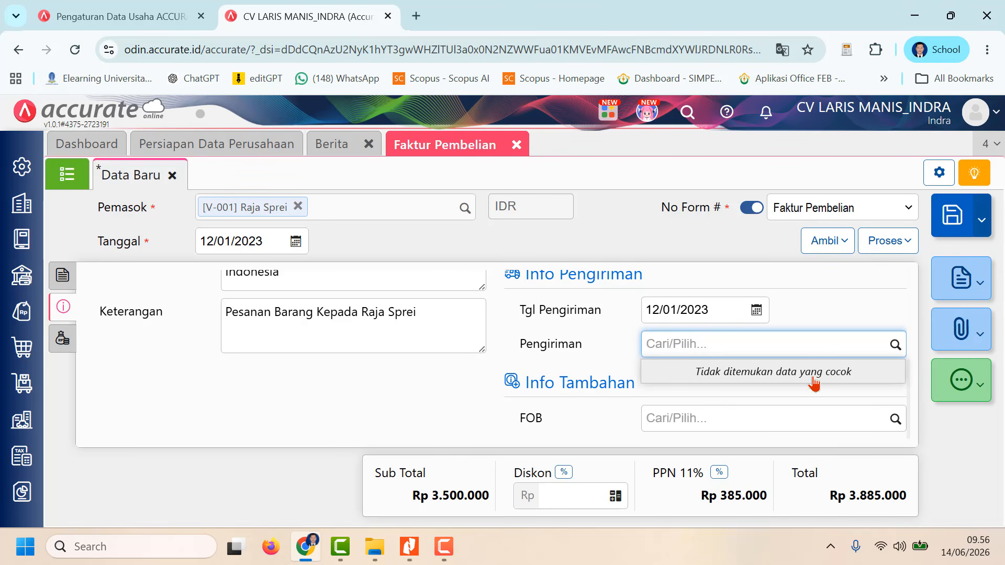
text(Mob)
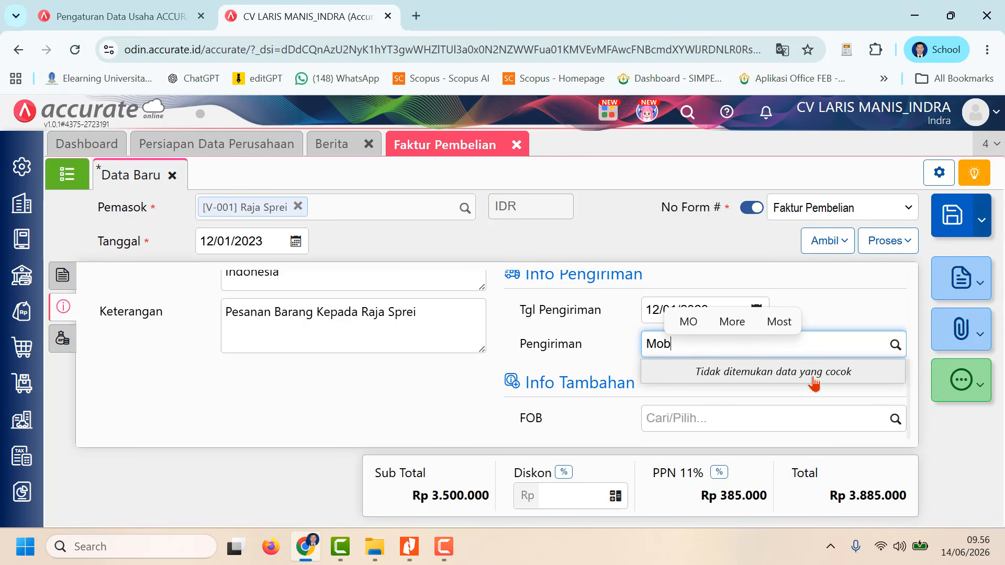
text(il P)
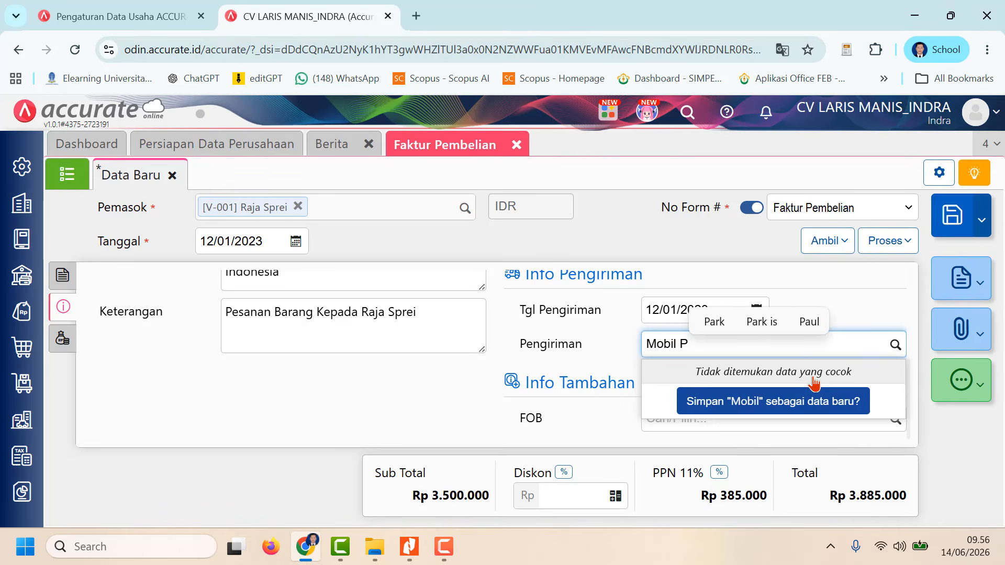
text(ick)
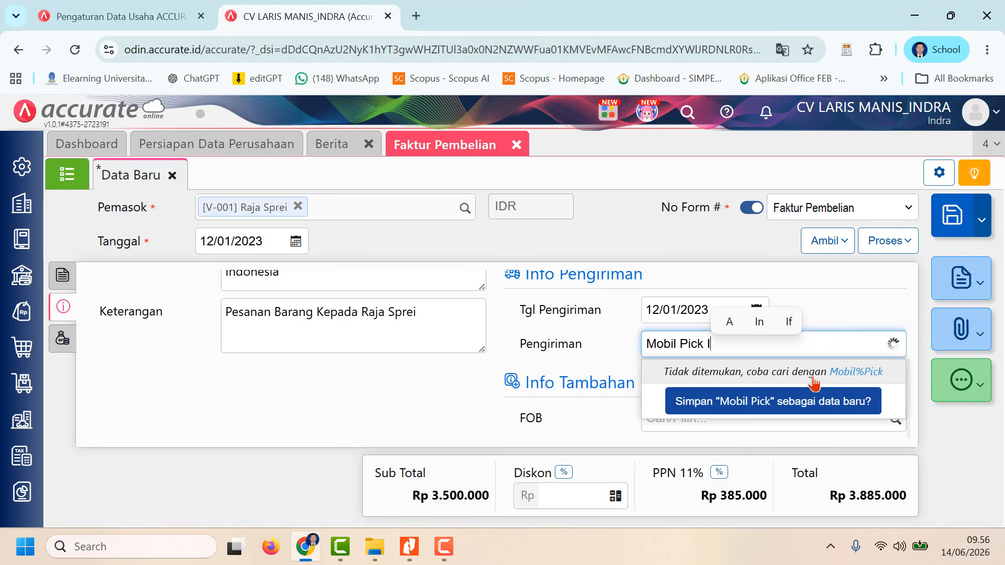
text( Up)
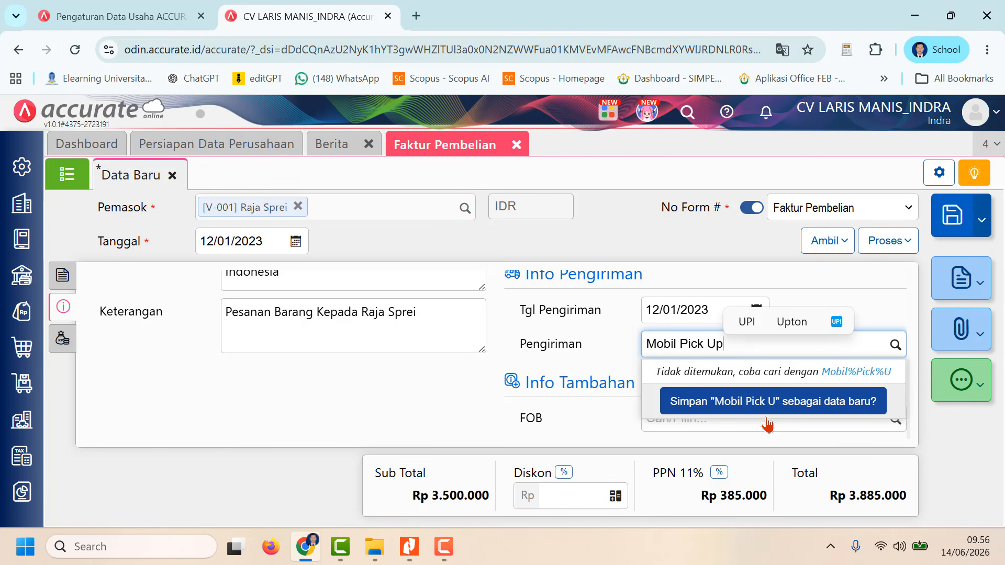
click(753, 404)
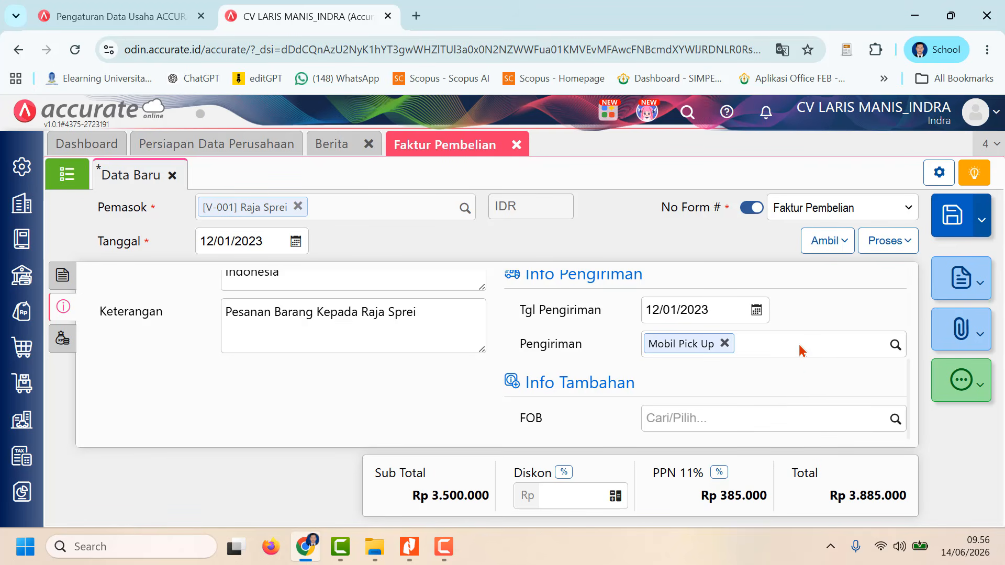
Step: Review the invoice's tax, address, description and shipping info, its item details, and the available sources for copying items
scroll(800, 350, up, 5)
scroll(798, 348, down, 5)
scroll(799, 347, up, 5)
scroll(547, 356, down, 5)
scroll(545, 356, up, 5)
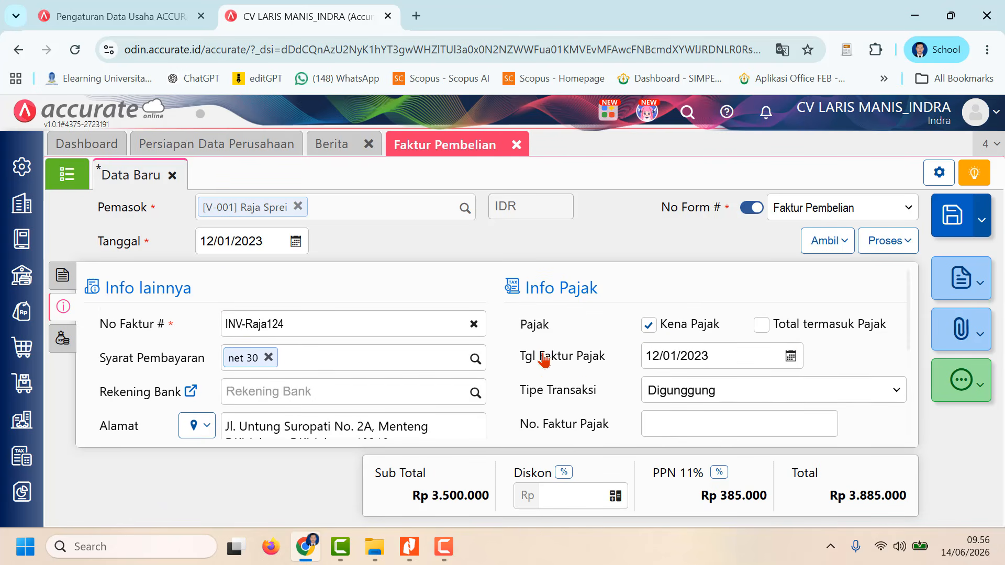
click(63, 276)
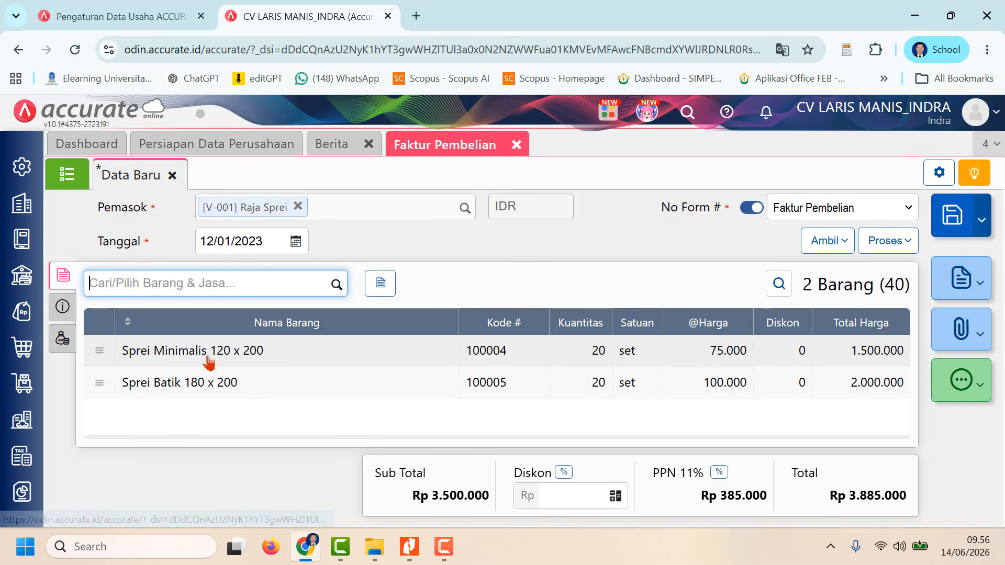
click(838, 240)
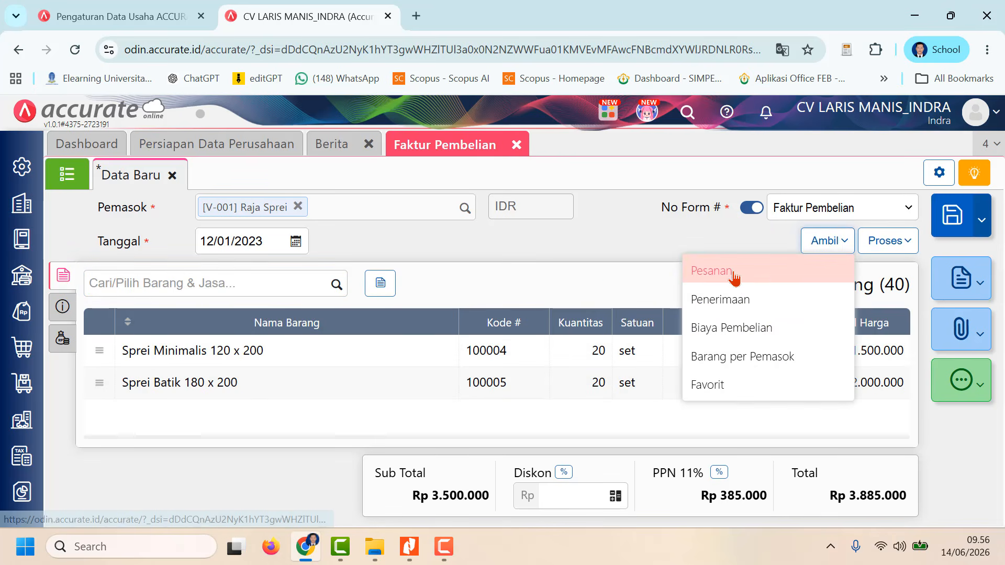
click(580, 263)
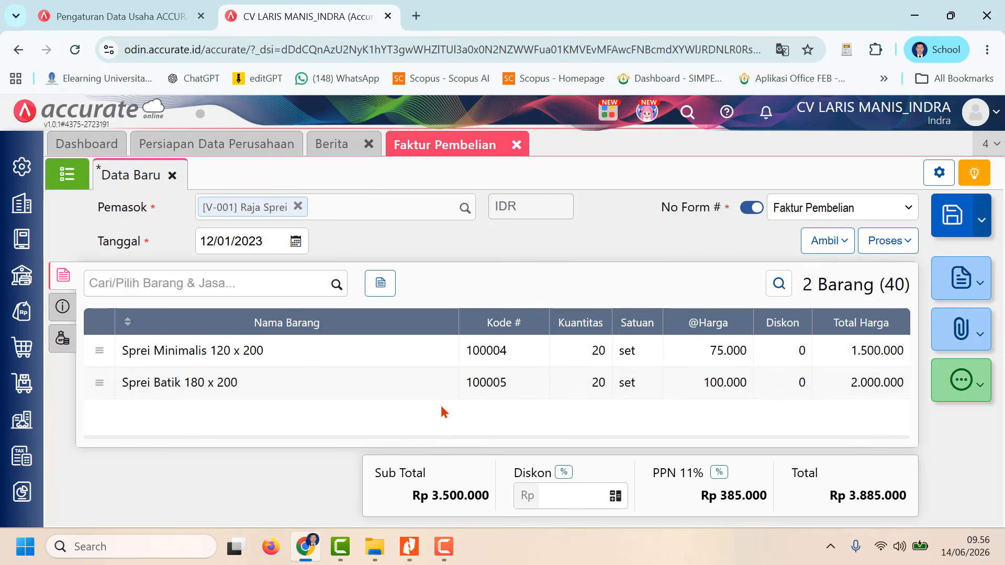
click(62, 306)
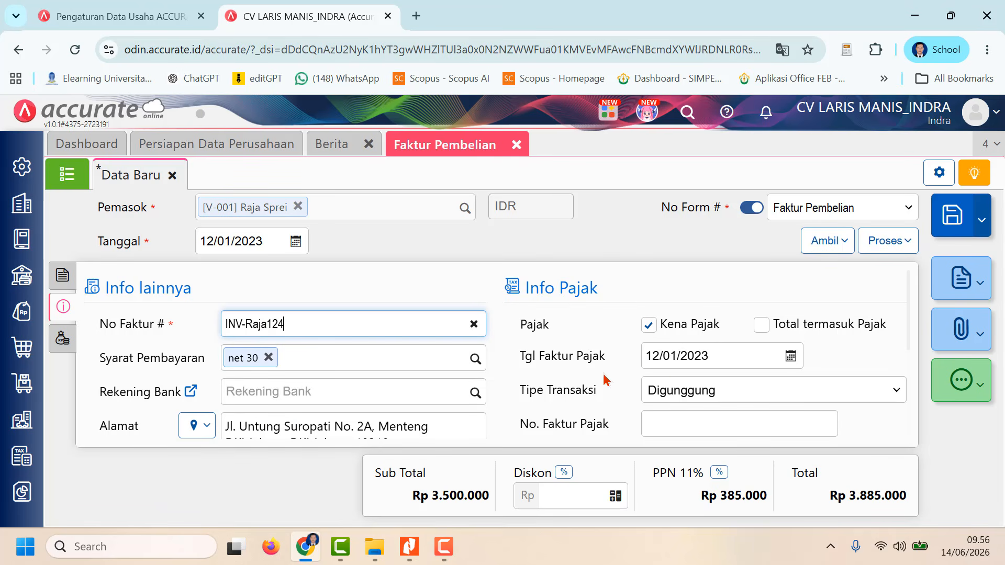
scroll(673, 361, down, 3)
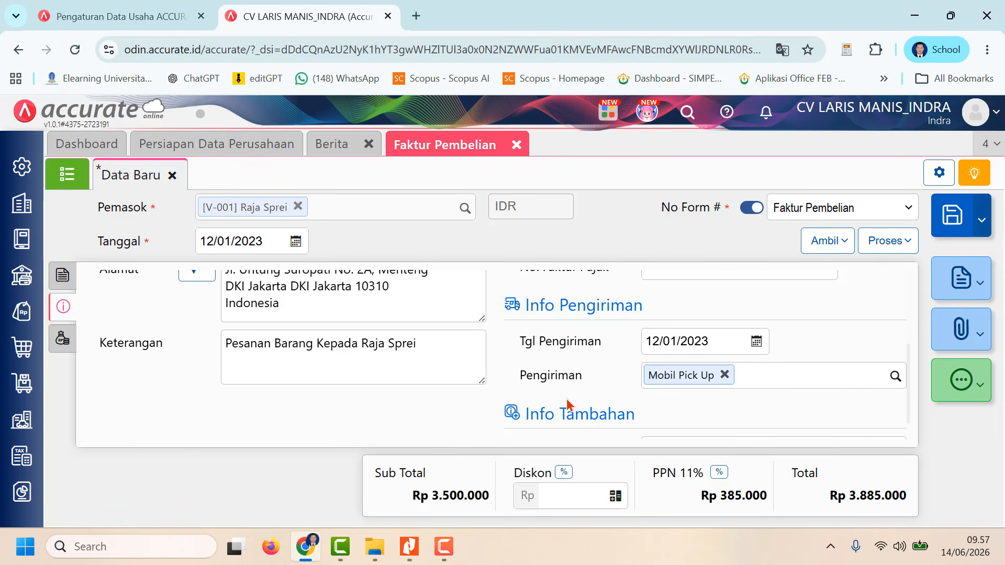
Step: Return to the item details, save the Raja Sprei purchase invoice and switch to Nitro Pro for the assignment
click(63, 275)
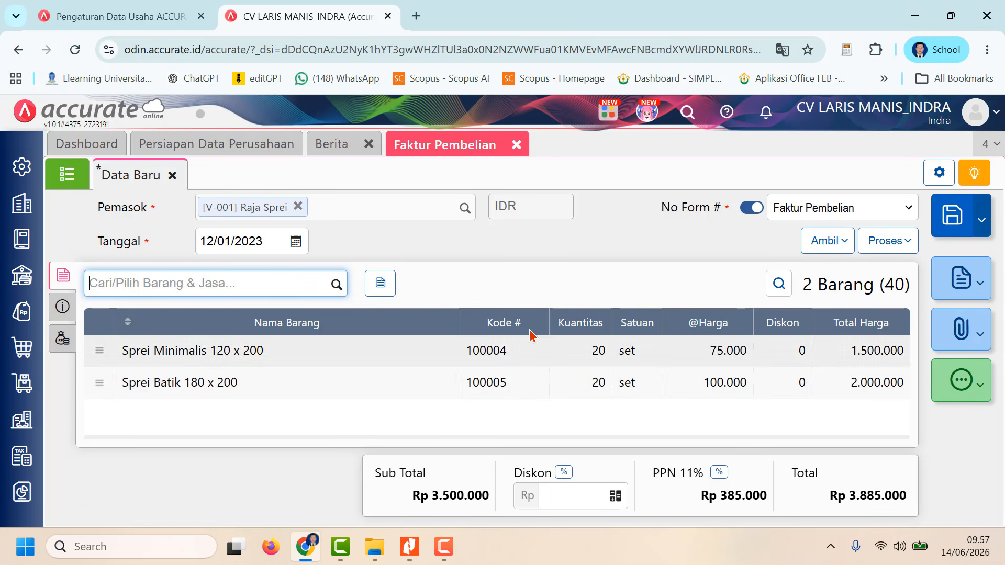
click(954, 220)
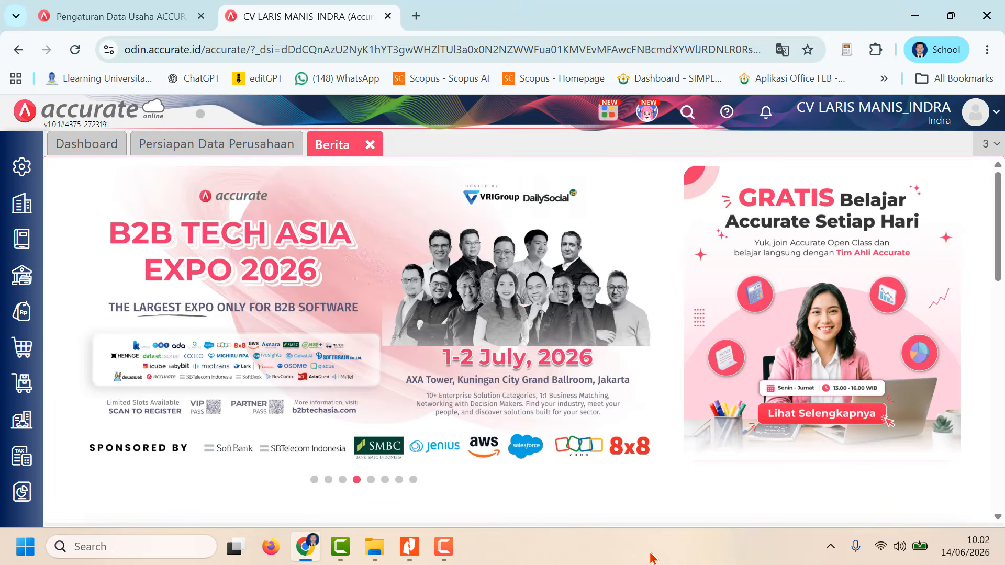
click(410, 547)
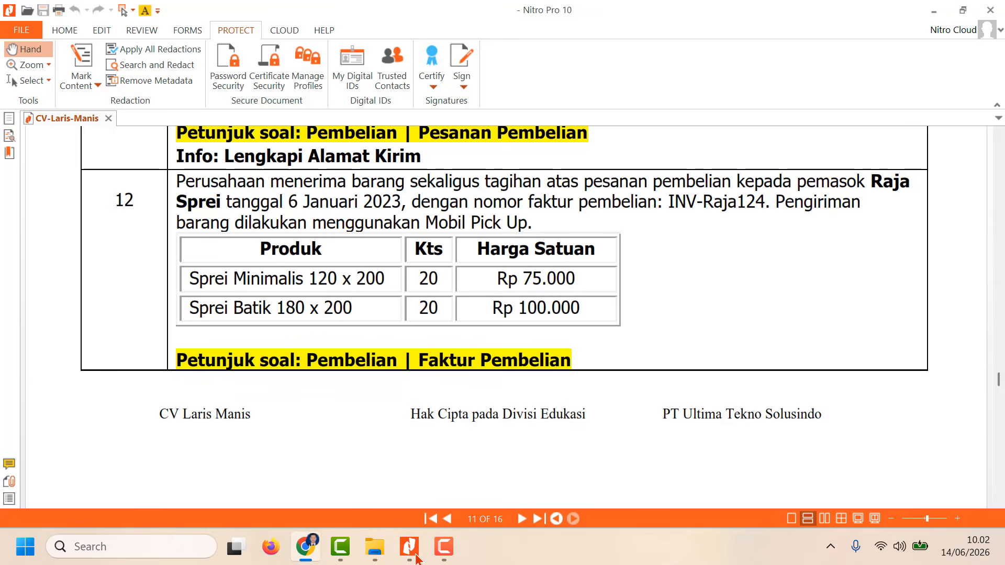
Step: Read task 13 of the assignment, switch to Accurate and start a new Penerimaan Barang record for supplier PT Empuk Sekali
scroll(388, 413, down, 10)
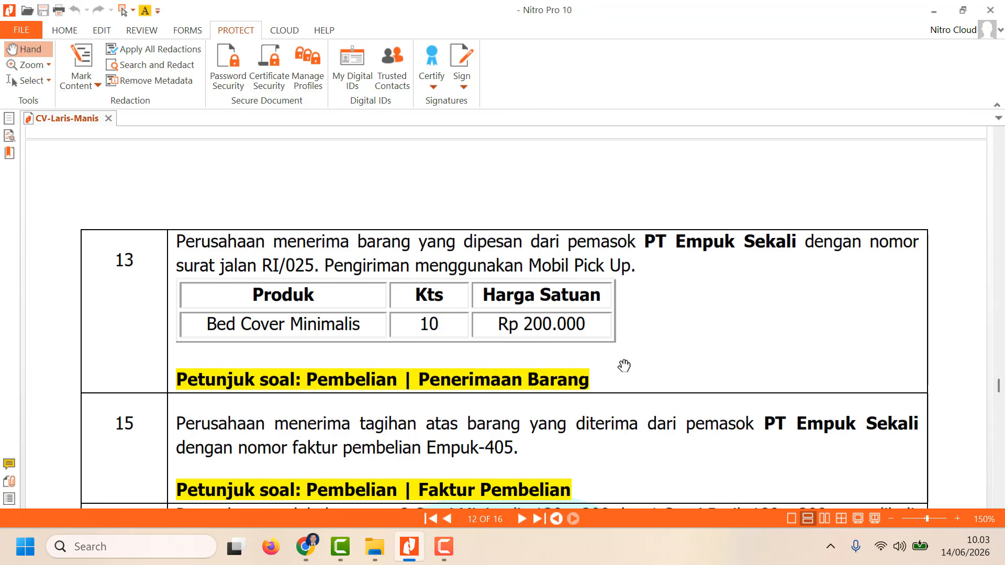
click(307, 547)
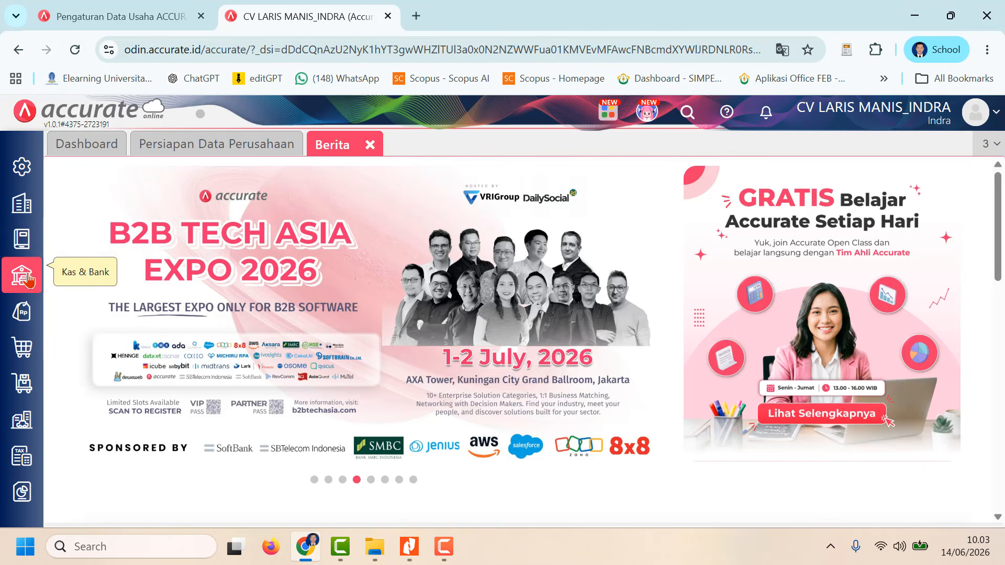
click(27, 343)
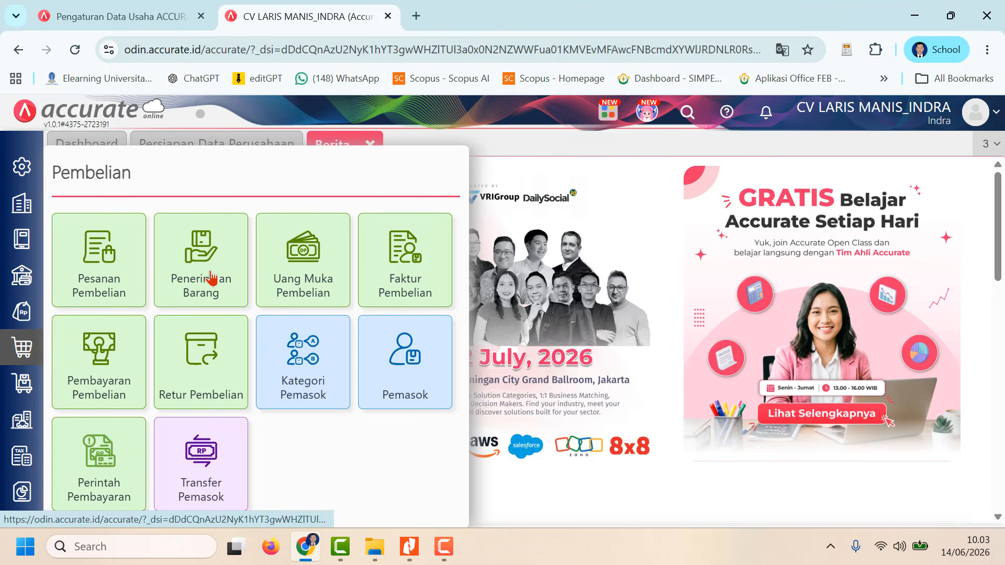
click(183, 265)
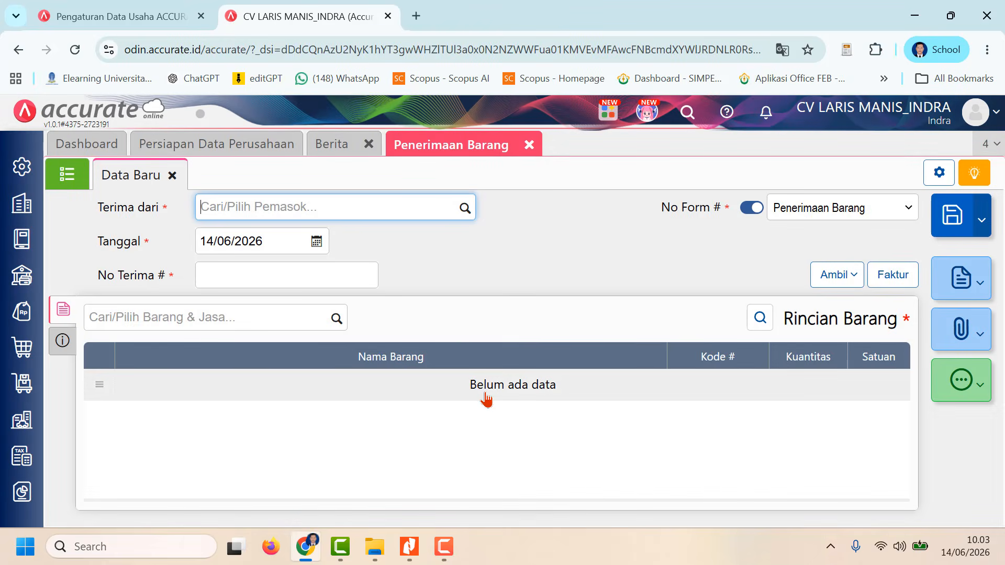
click(465, 208)
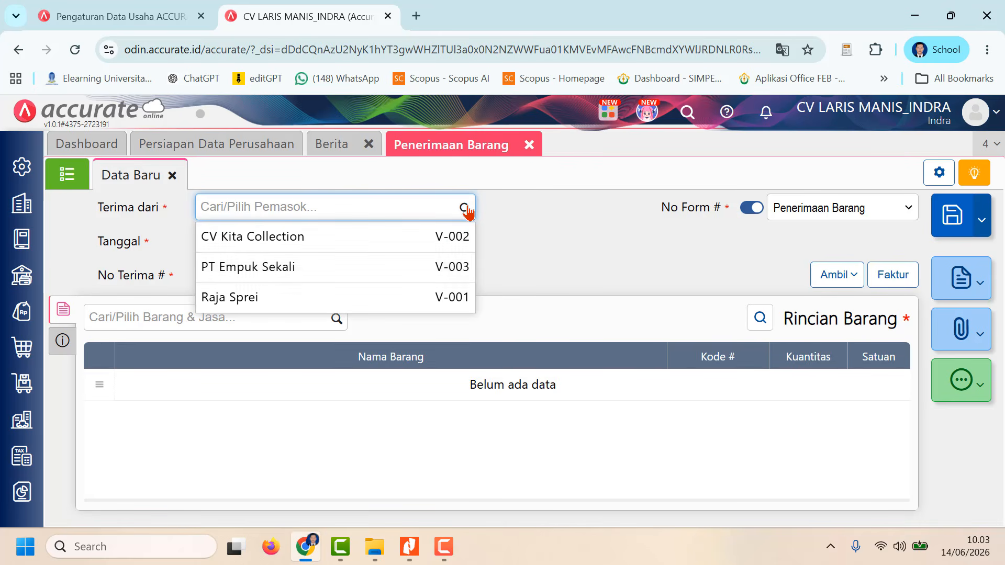
click(422, 272)
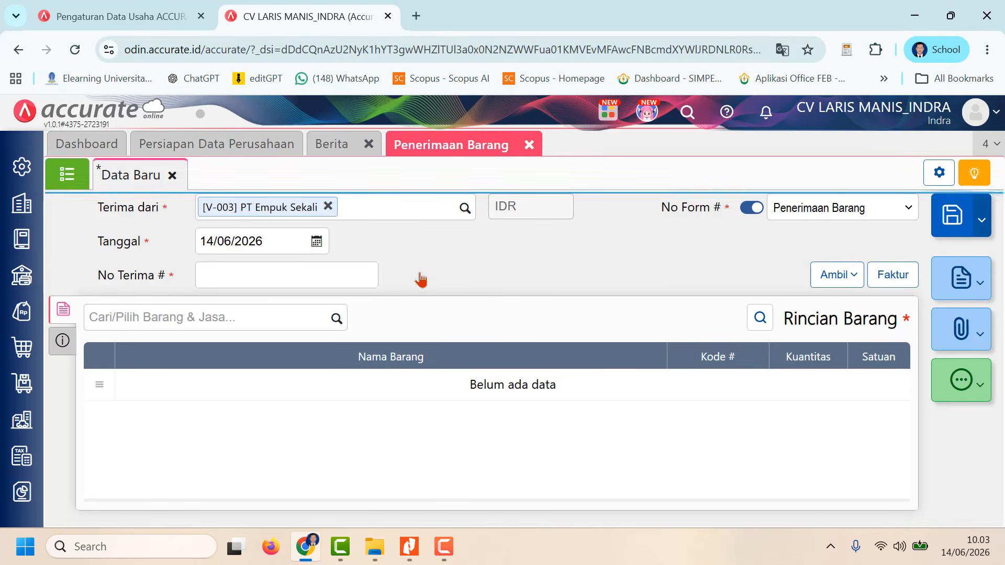
Step: Set the goods receipt's date to 13/01/2023 and its No Terima to RI/025
click(269, 245)
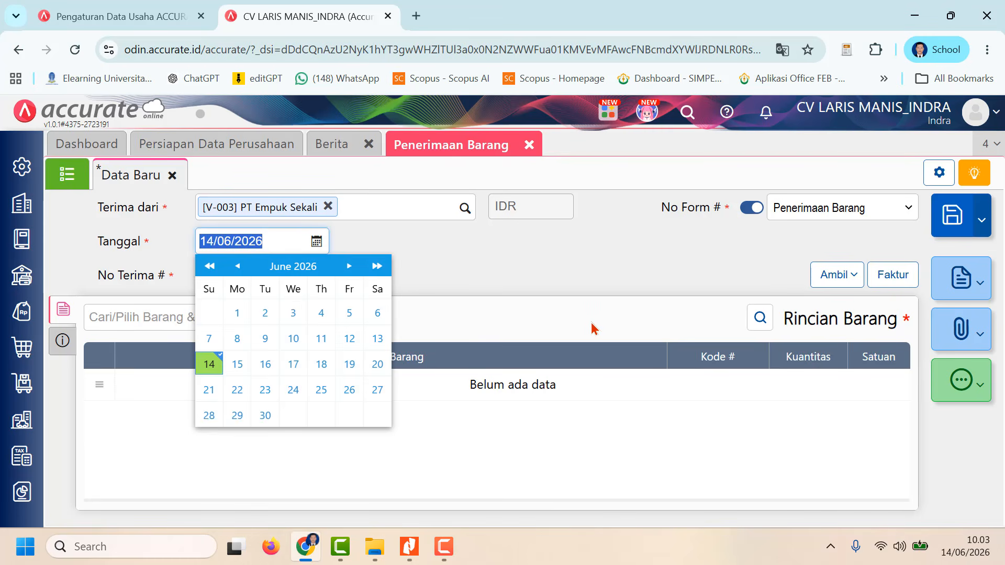
text(1)
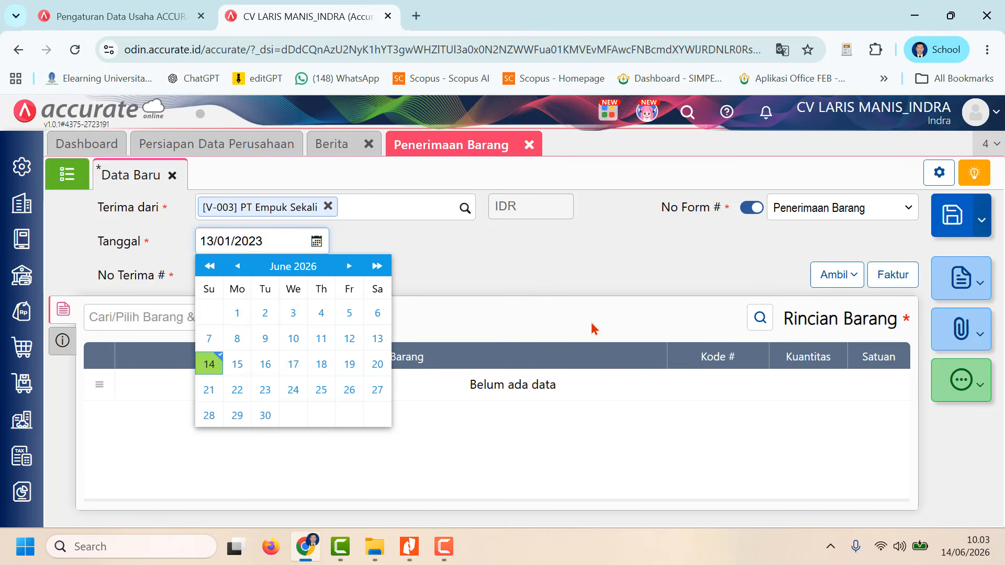
click(586, 285)
click(328, 266)
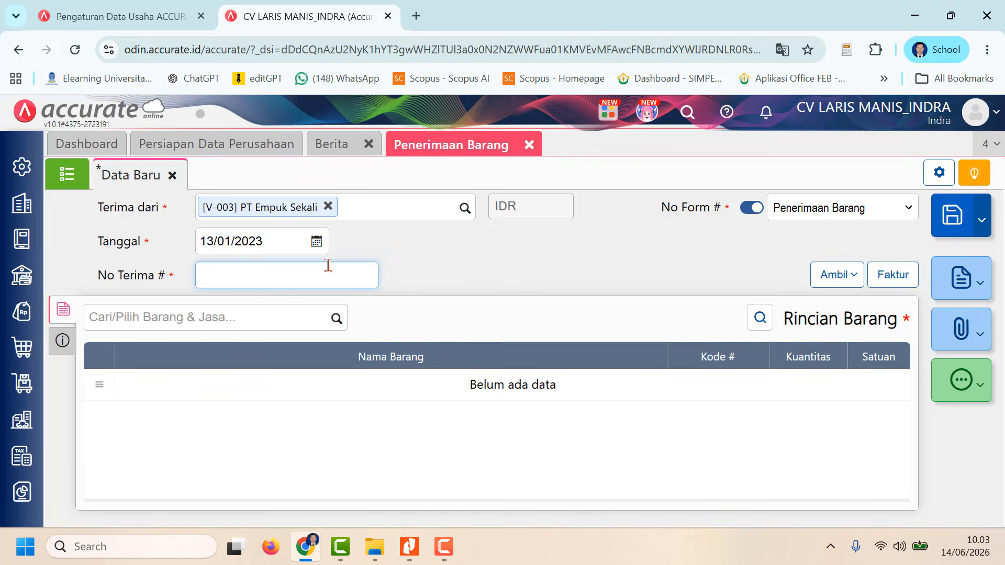
text(RI/025)
click(480, 295)
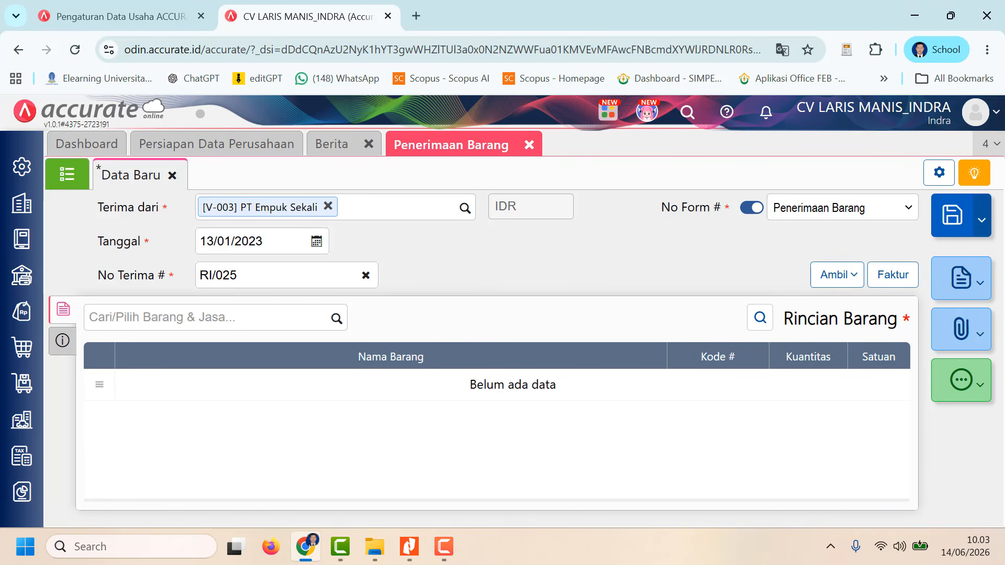
Step: Copy the Bed Cover Minimalis item from PT Empuk Sekali's purchase order into the receipt and check its item details
click(852, 276)
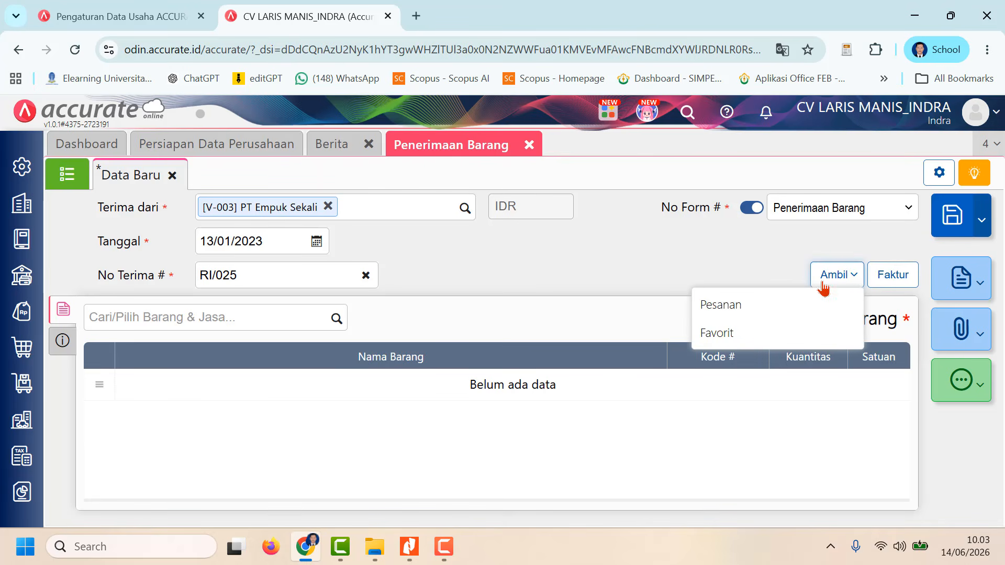
click(762, 310)
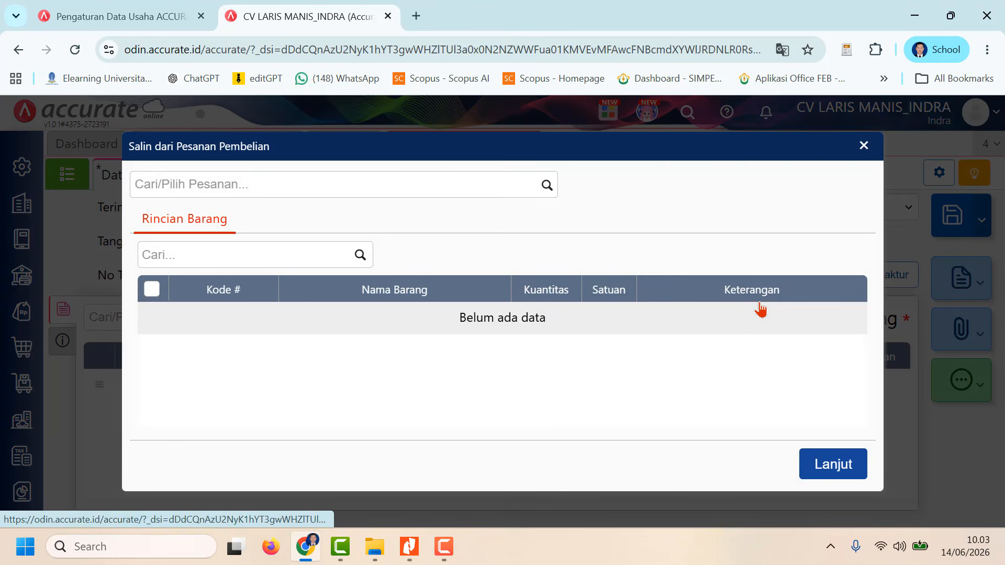
click(548, 186)
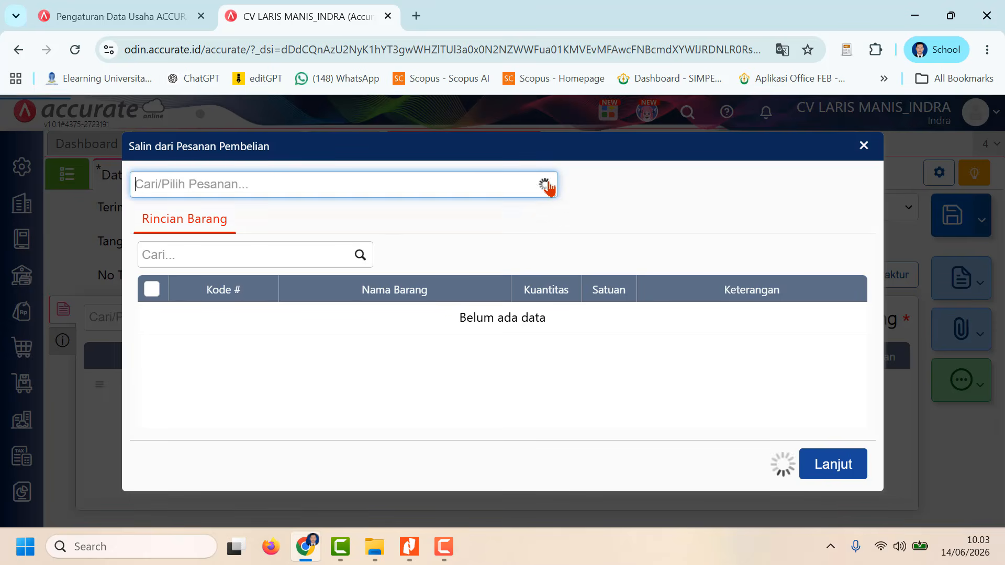
click(515, 229)
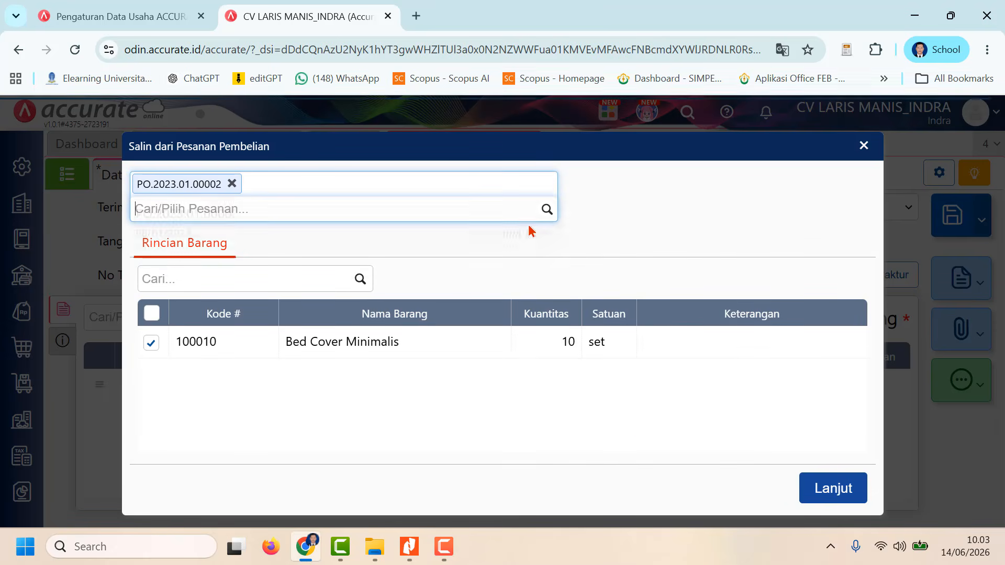
click(829, 488)
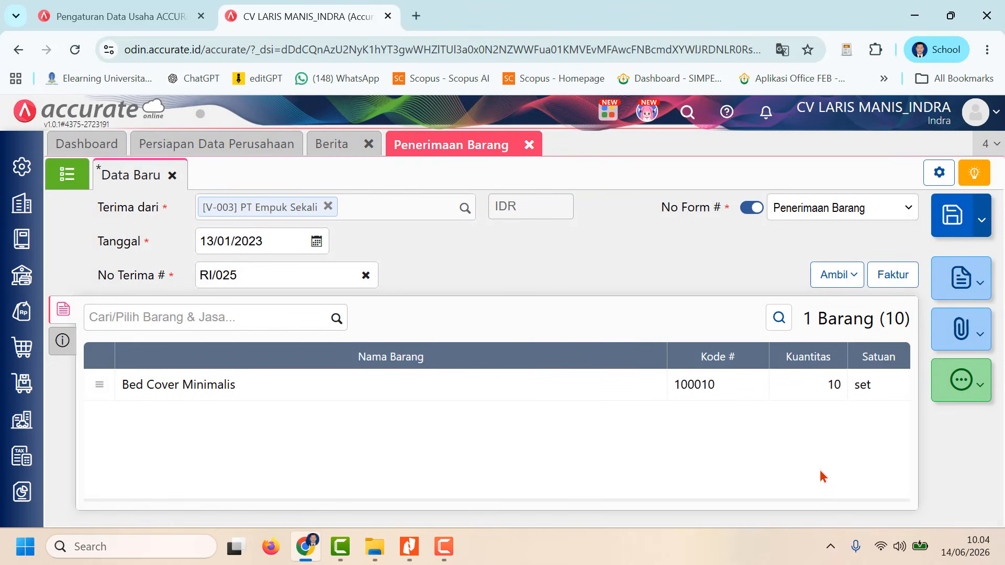
click(818, 394)
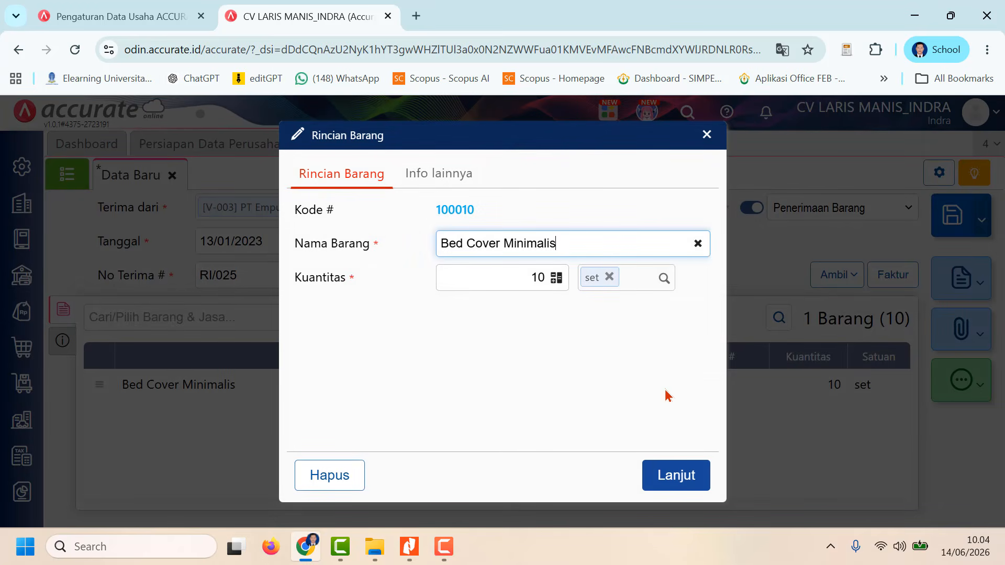
click(680, 476)
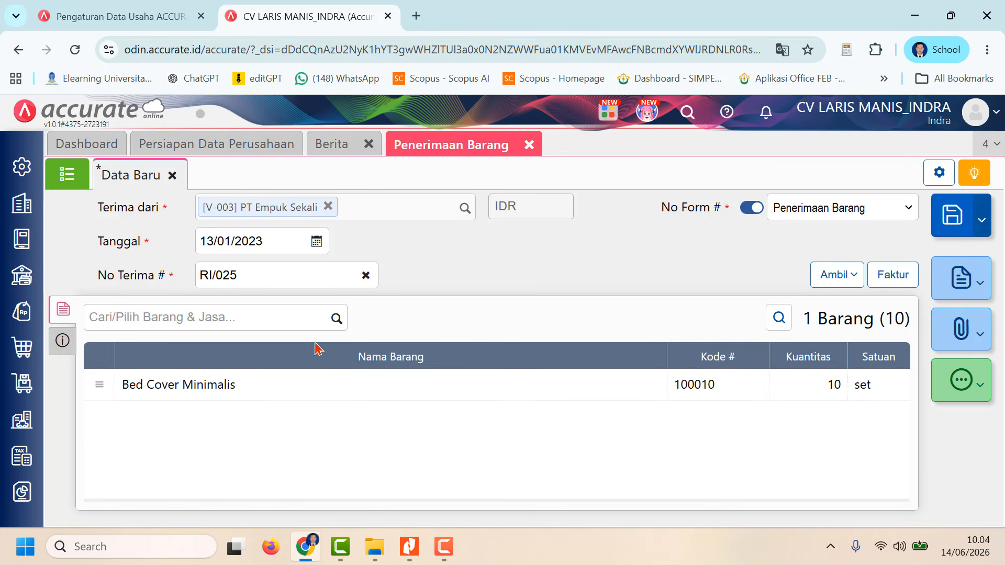
Step: Set the receipt's Pengiriman to Mobil Pick Up and save the goods receipt
click(63, 340)
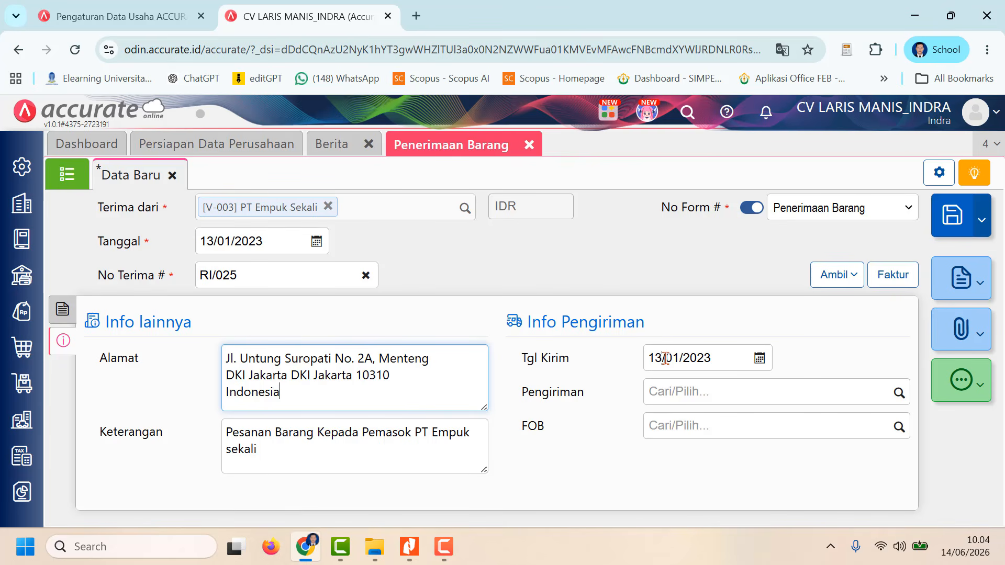
click(899, 393)
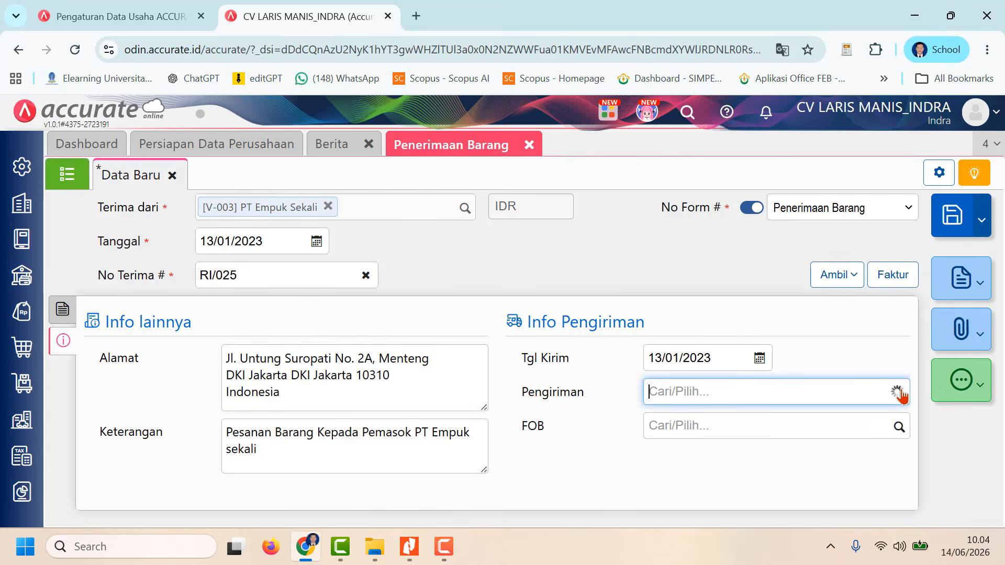
click(783, 422)
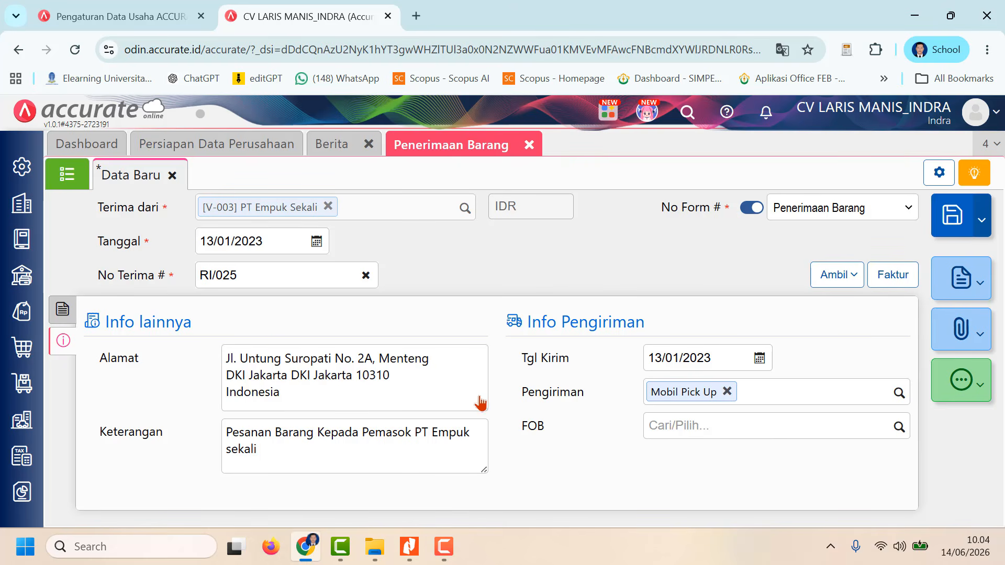
click(69, 311)
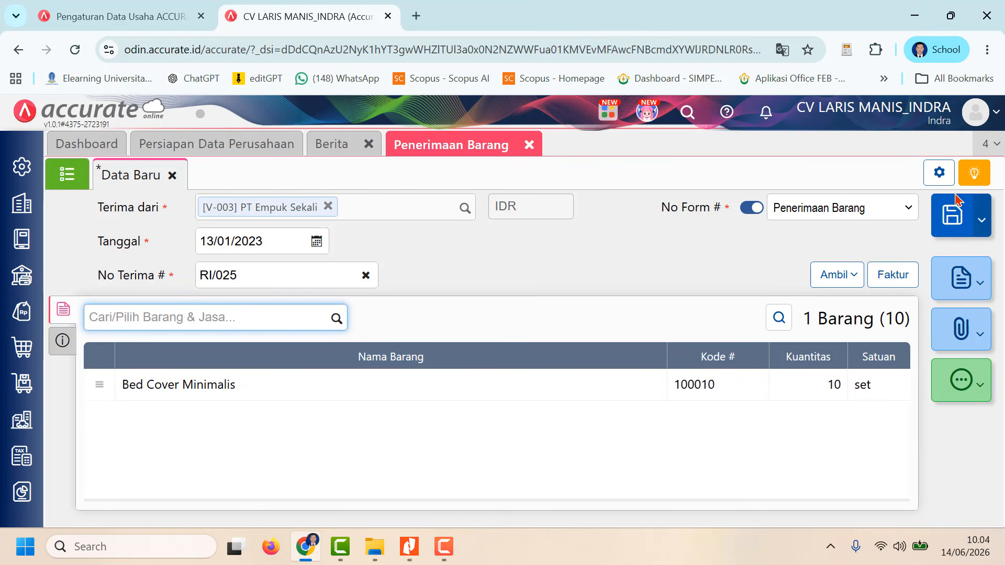
click(953, 214)
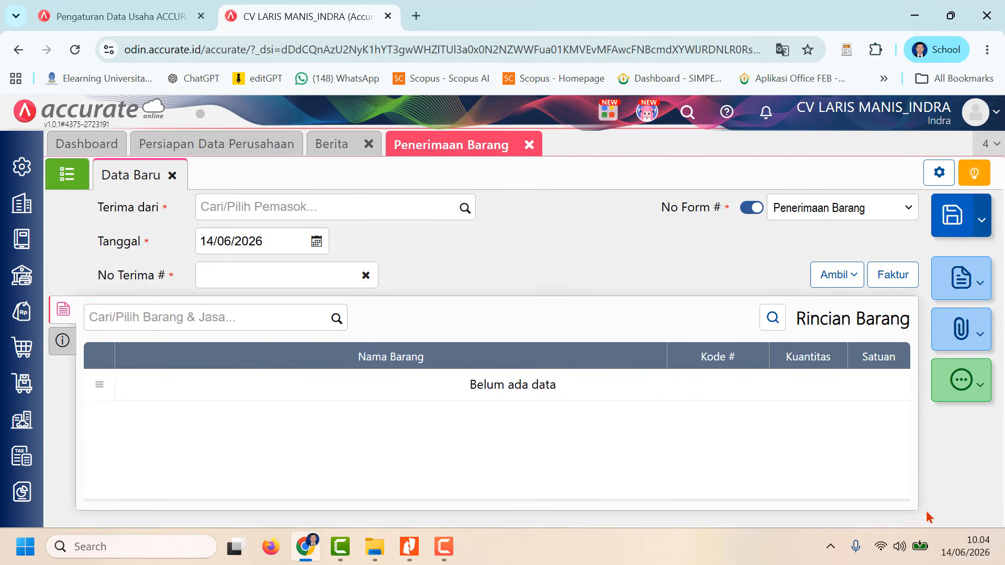
Step: Open the saved RI/025 receipt from the list and change its Keterangan to "Penerimaan Barang dari Pemasok PT Empuk sekali"
click(73, 174)
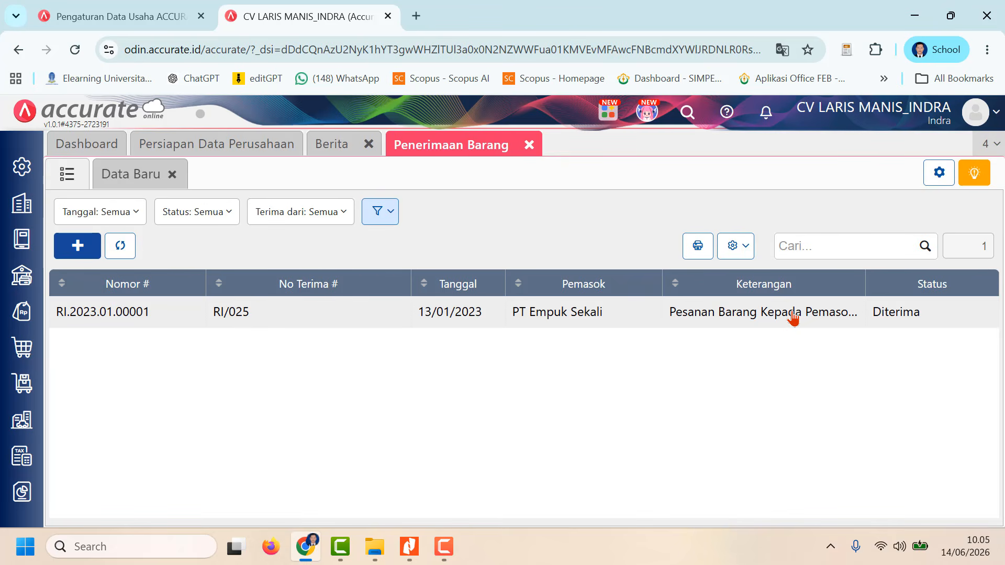
click(794, 318)
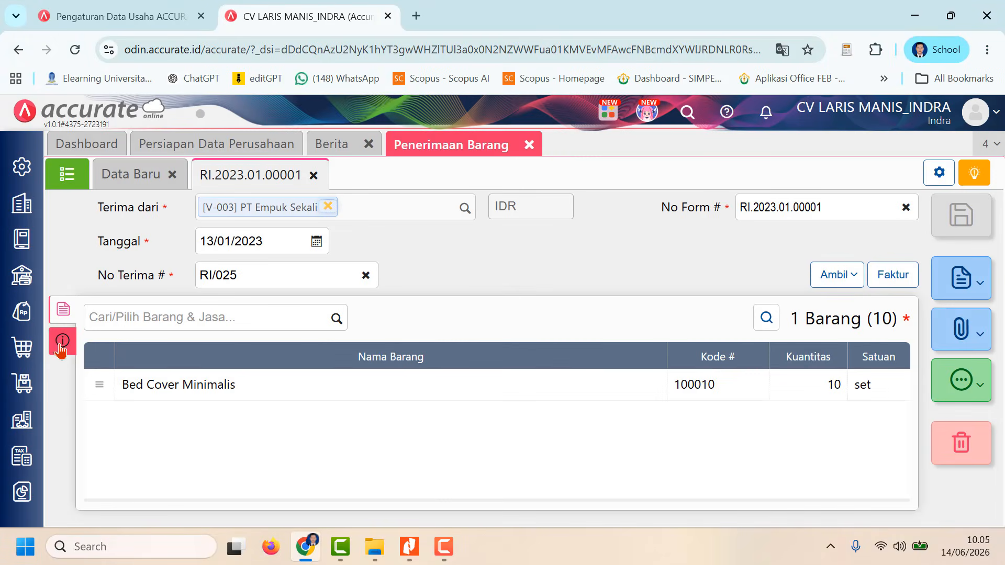
click(62, 340)
drag(403, 447, 175, 405)
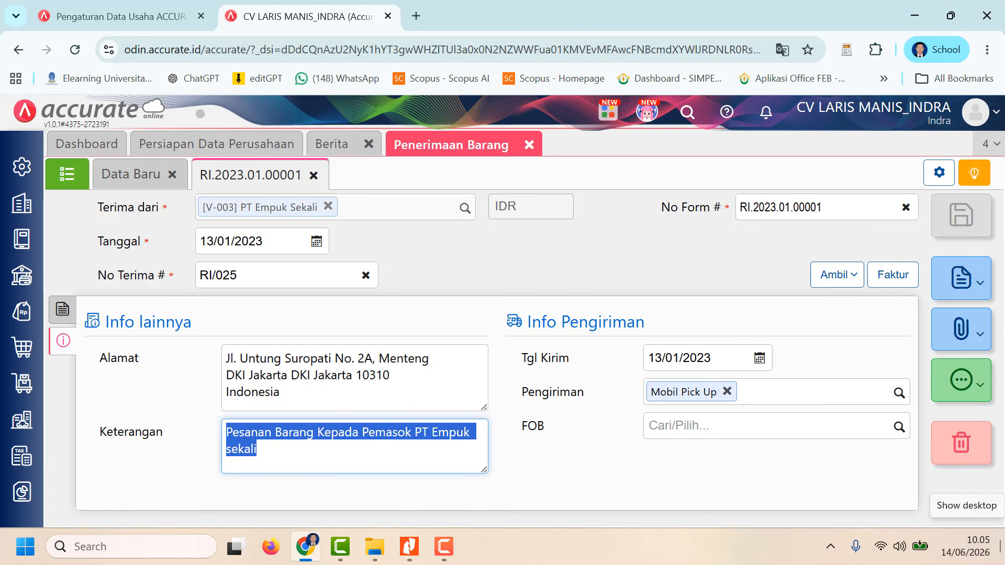
click(321, 449)
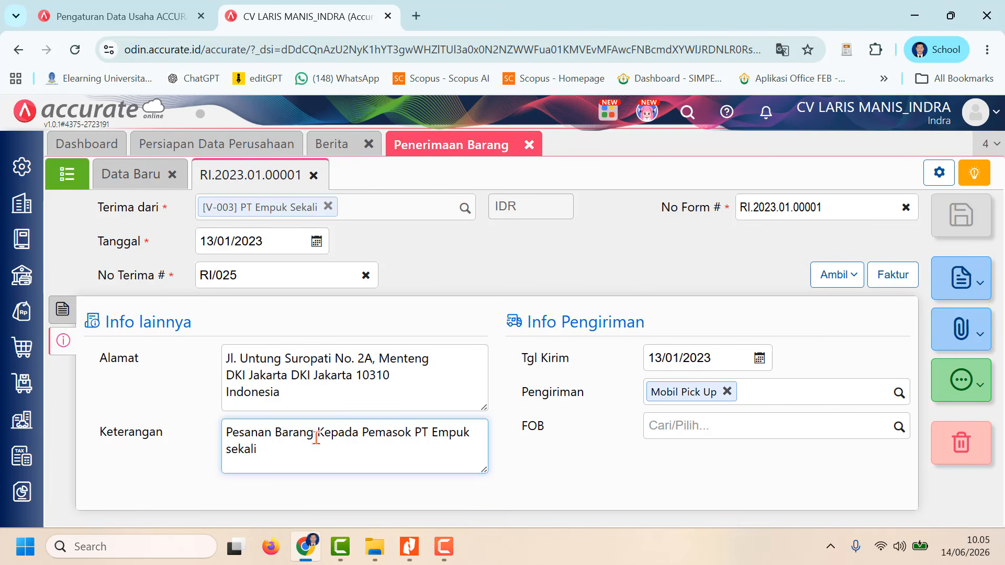
drag(314, 435, 223, 429)
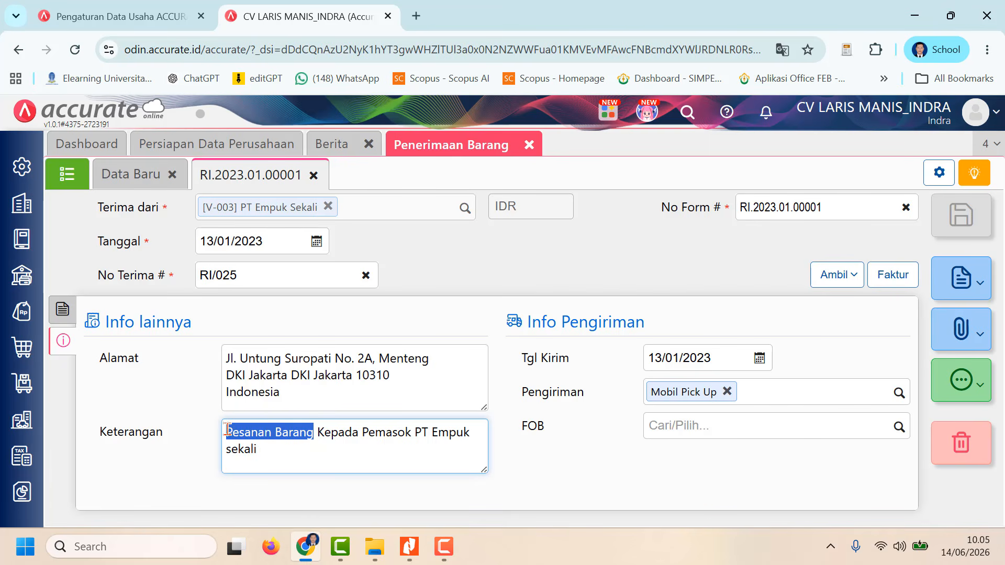
text(Penerima)
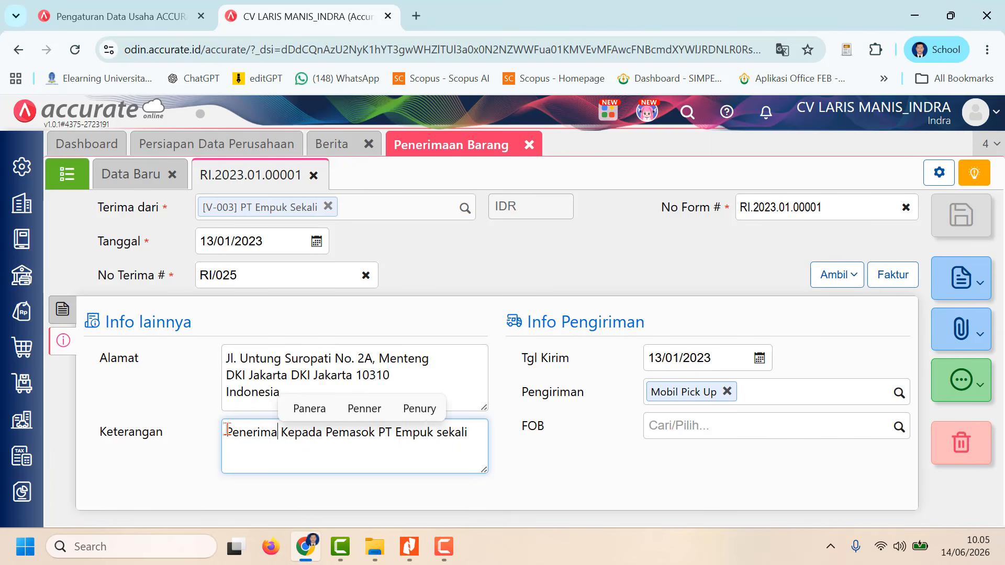
text(an Baran)
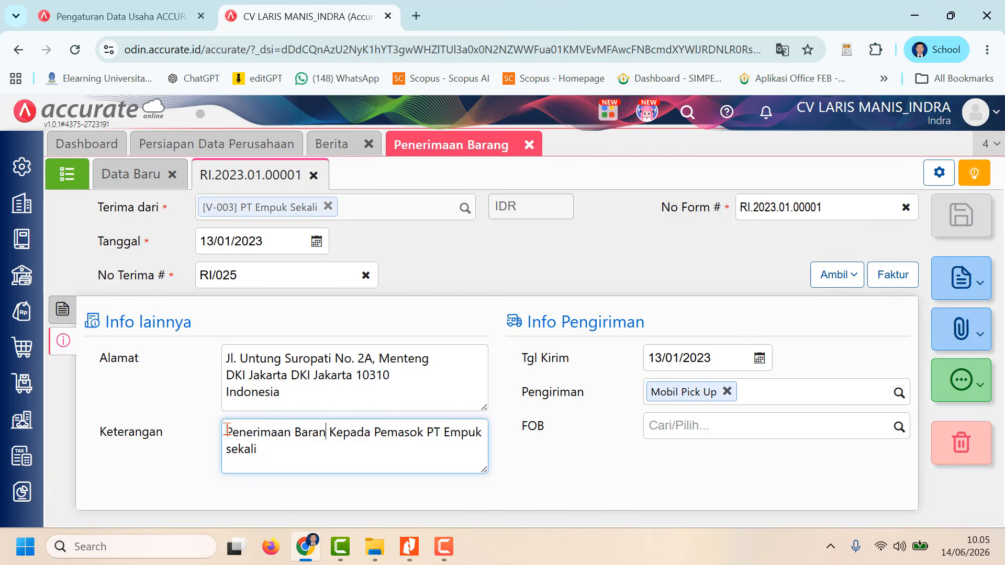
text(g)
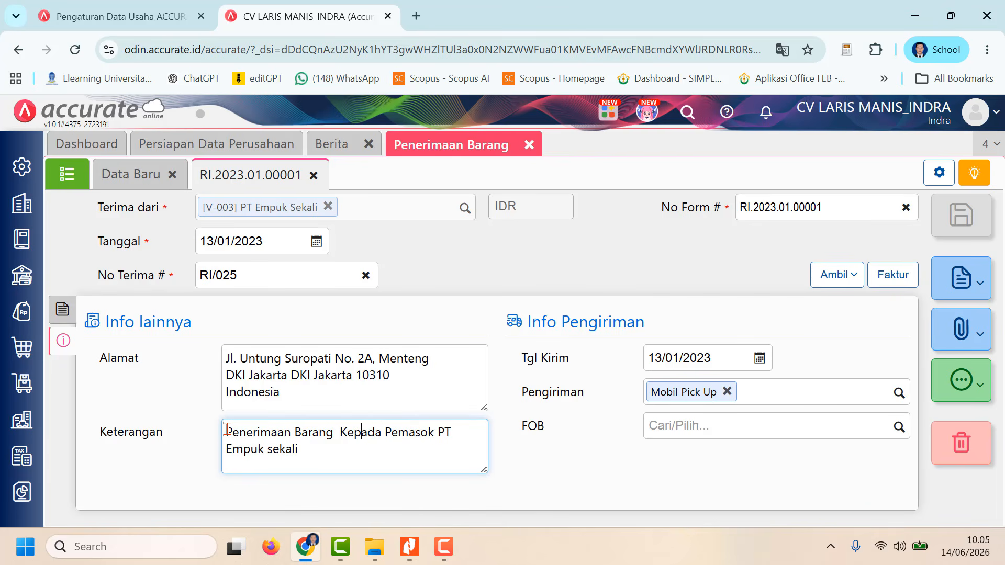
key(BackSpace)
key(BackSpace)
key(BackSpace)
key(BackSpace)
key(BackSpace)
key(BackSpace)
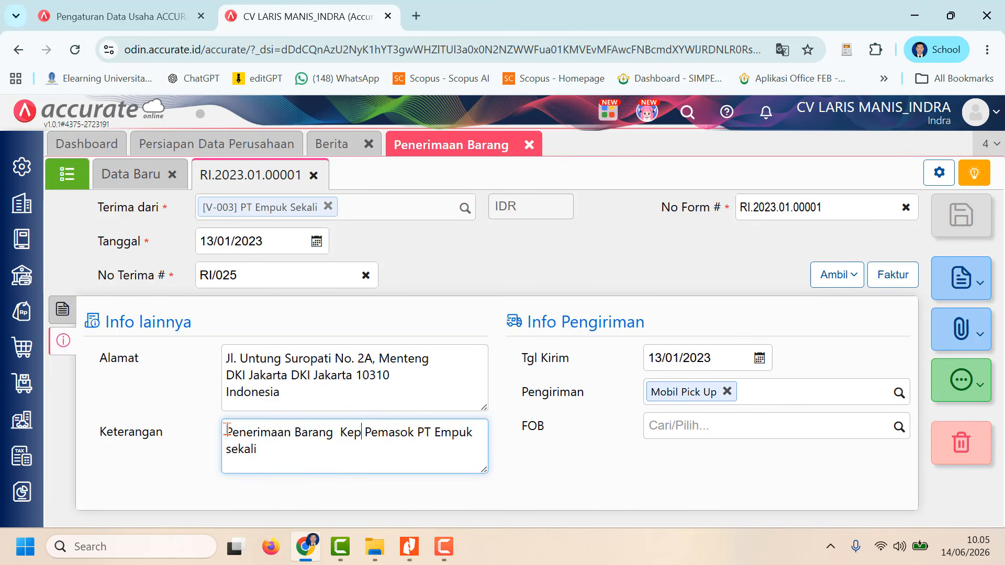
text(dar)
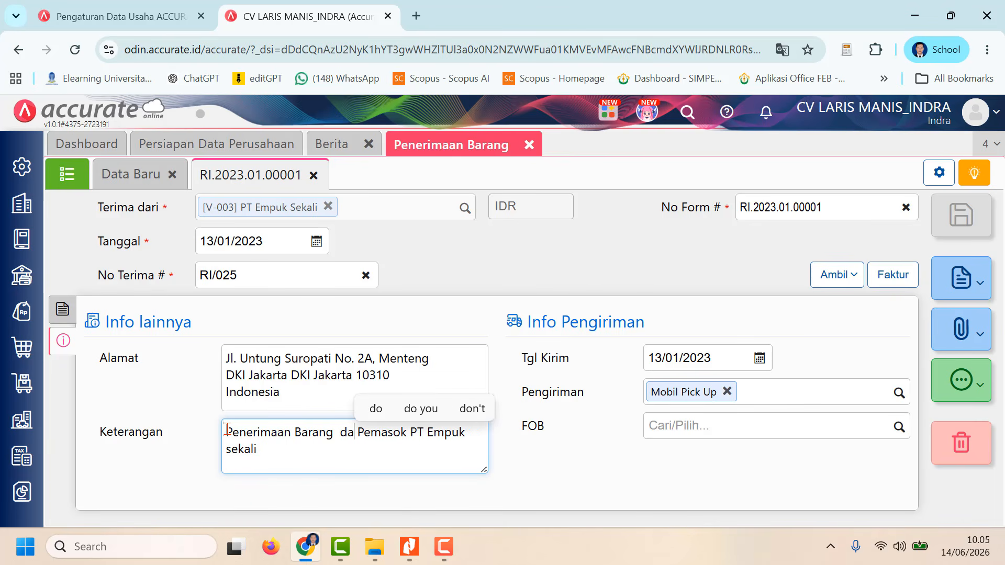
text(i)
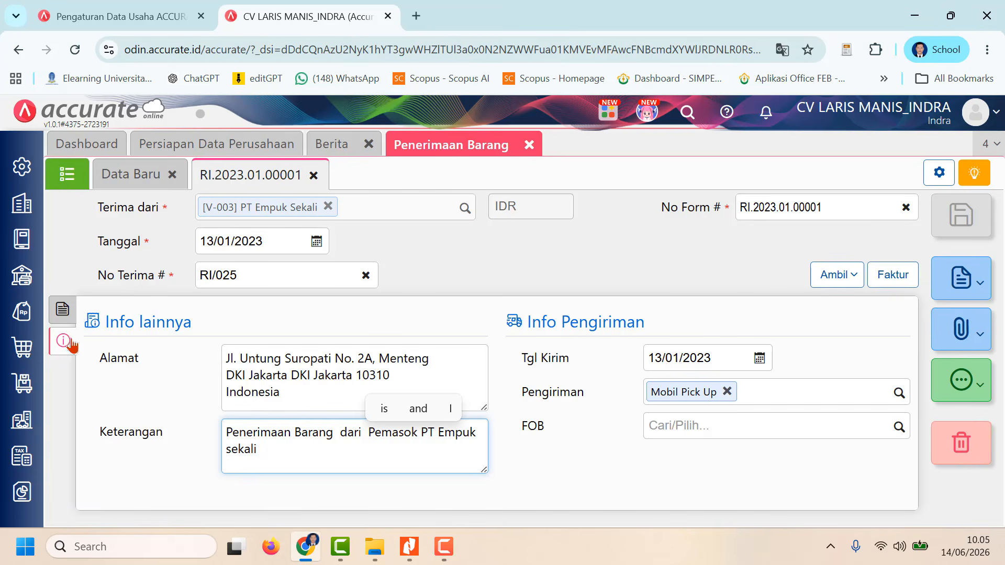
Step: Save the edited RI/025 receipt from its item details and reopen it from the receipt list
click(62, 309)
click(962, 215)
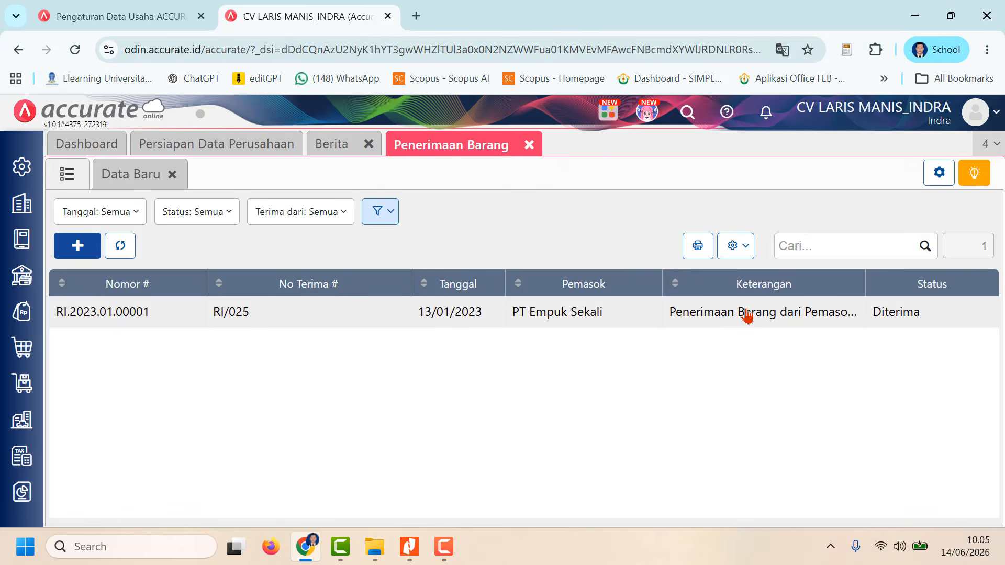
click(748, 313)
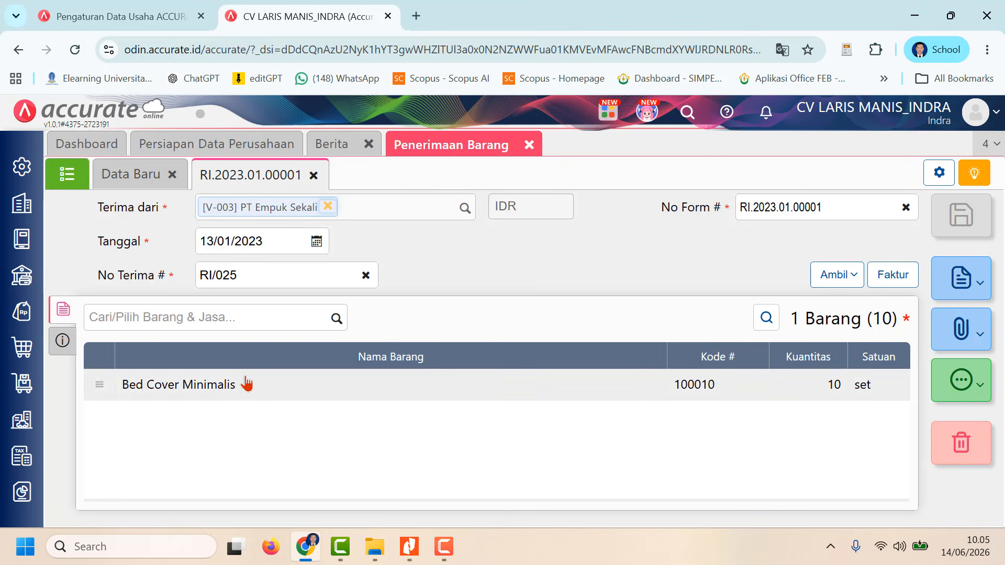
Step: Close the Penerimaan Barang page
click(529, 145)
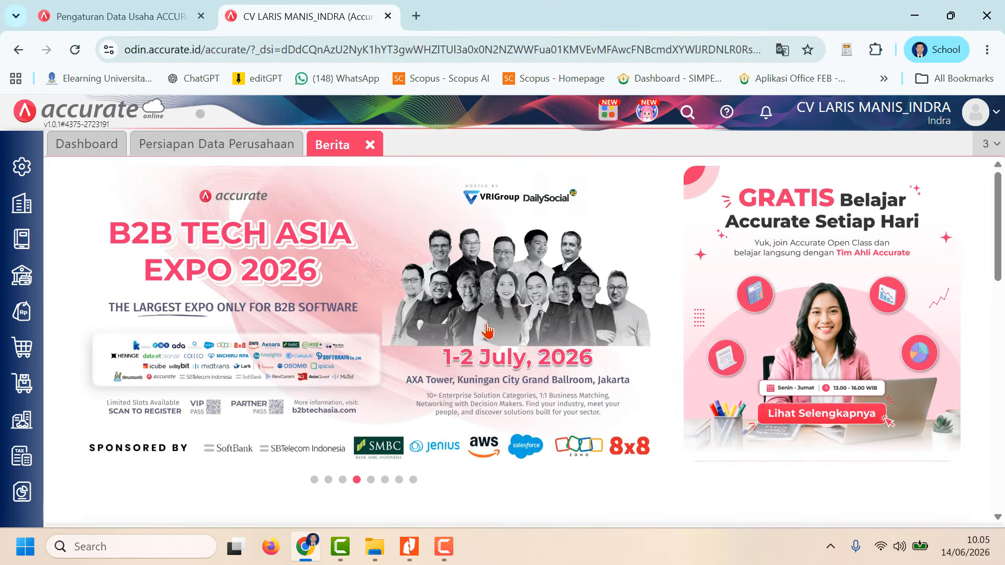
click(444, 547)
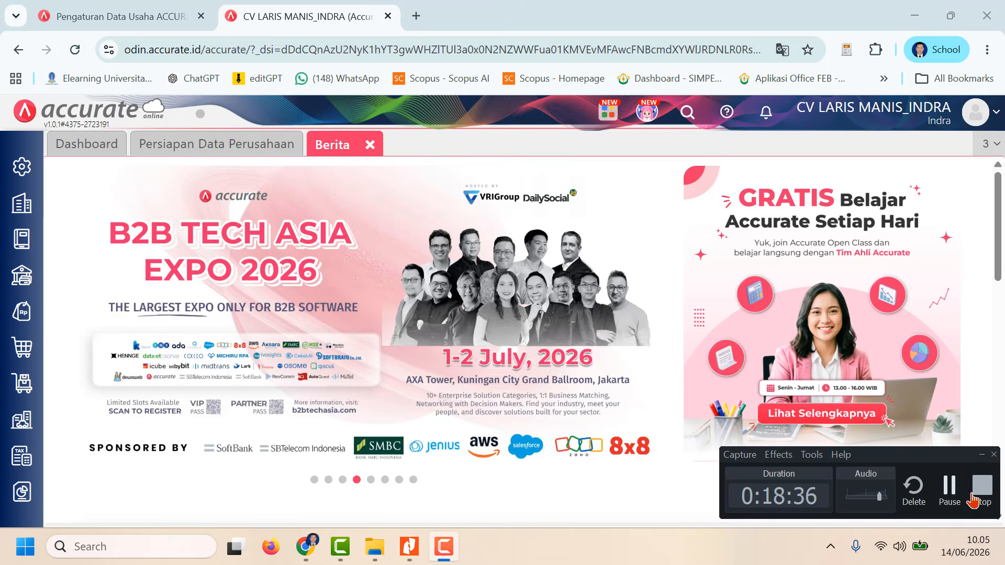
click(945, 492)
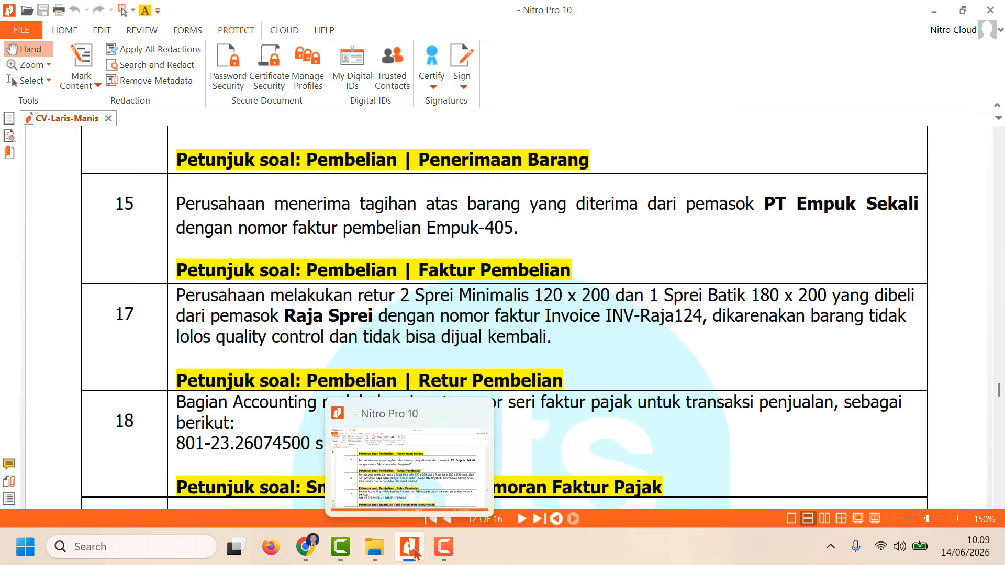
Step: Switch to Accurate in Chrome and start a new Faktur Pembelian with PT Empuk Sekali as the Pemasok
mouse_move(447, 558)
click(305, 548)
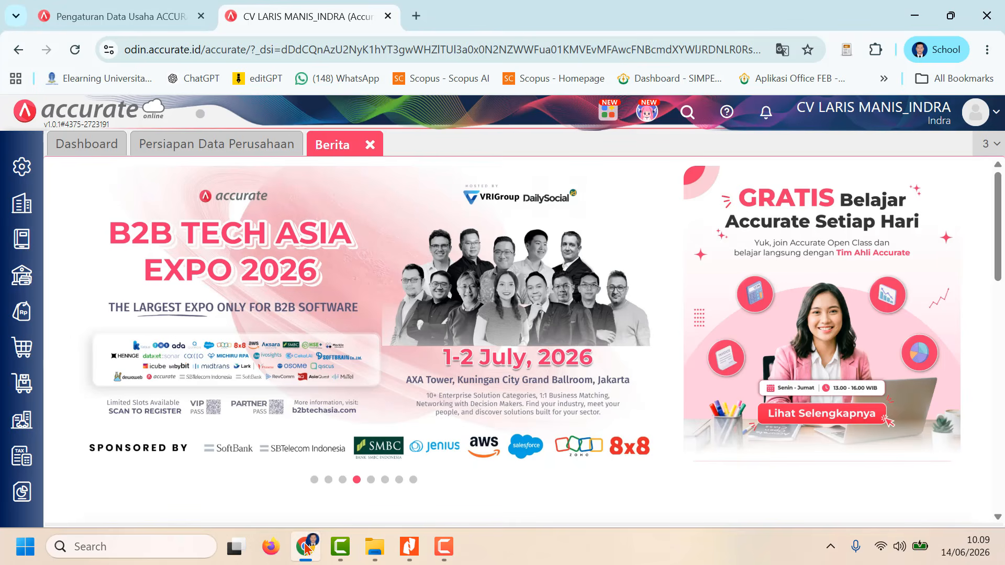
click(21, 349)
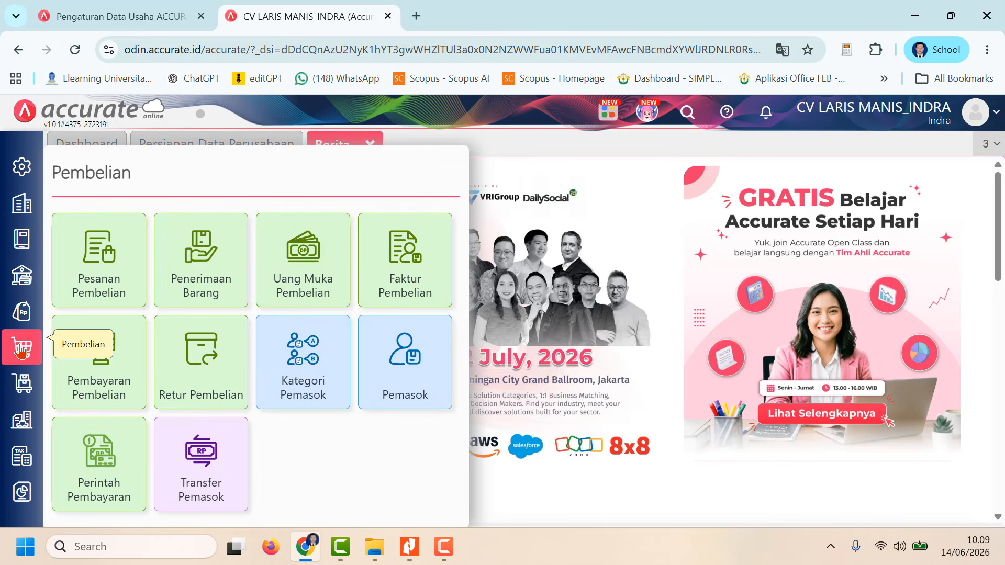
click(396, 279)
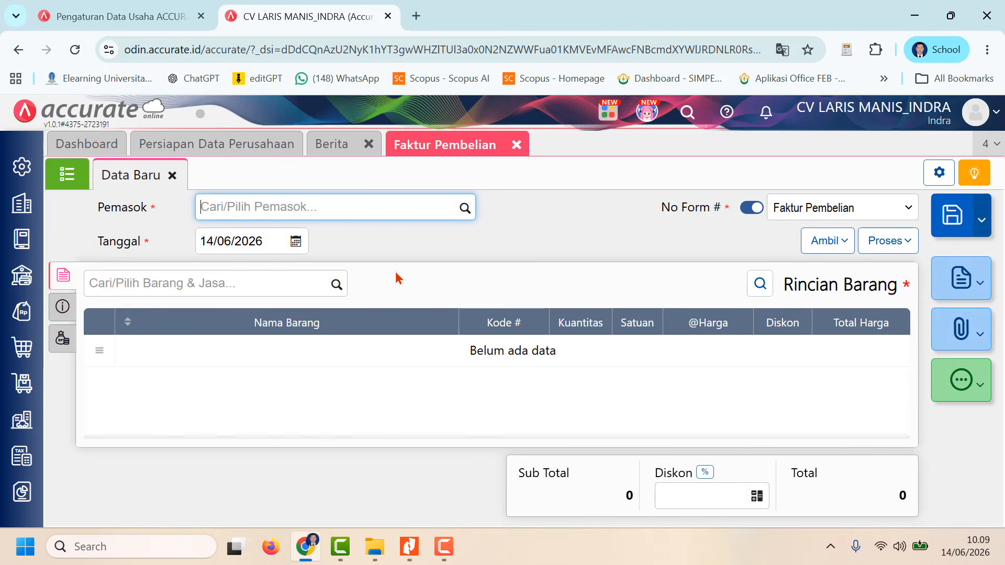
click(465, 210)
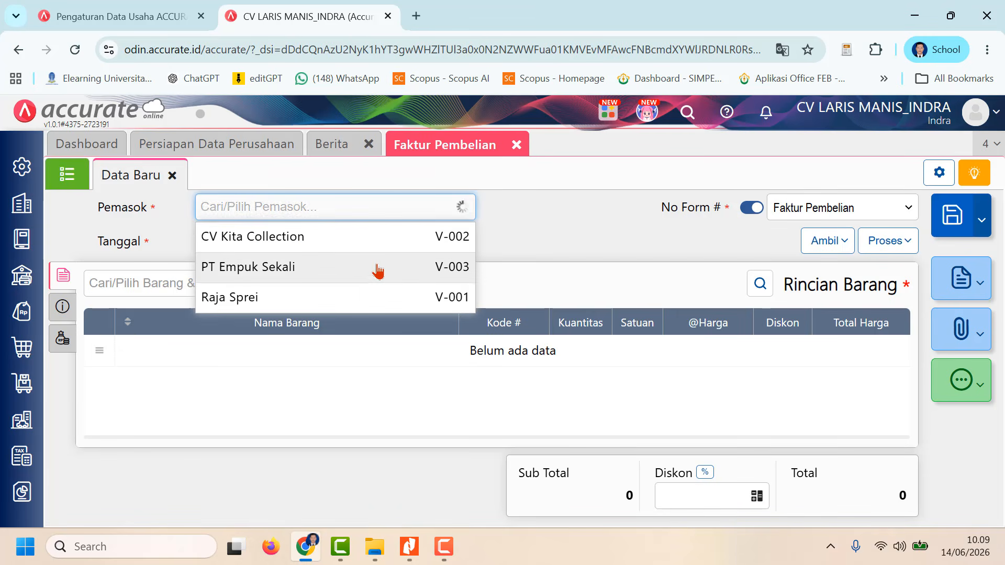
click(378, 269)
Step: Set the purchase invoice's Tanggal to 15/01/2025
click(269, 231)
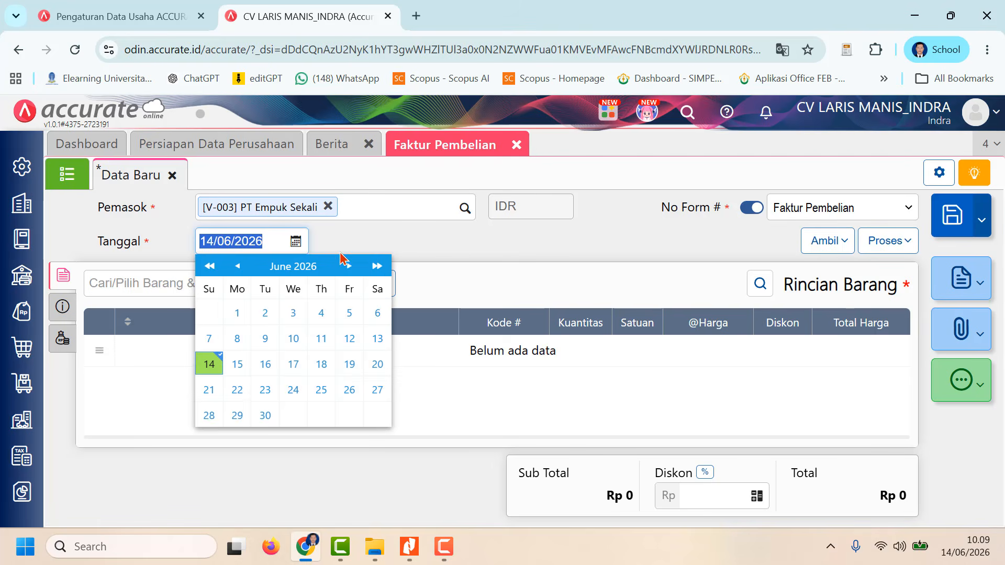
text(1)
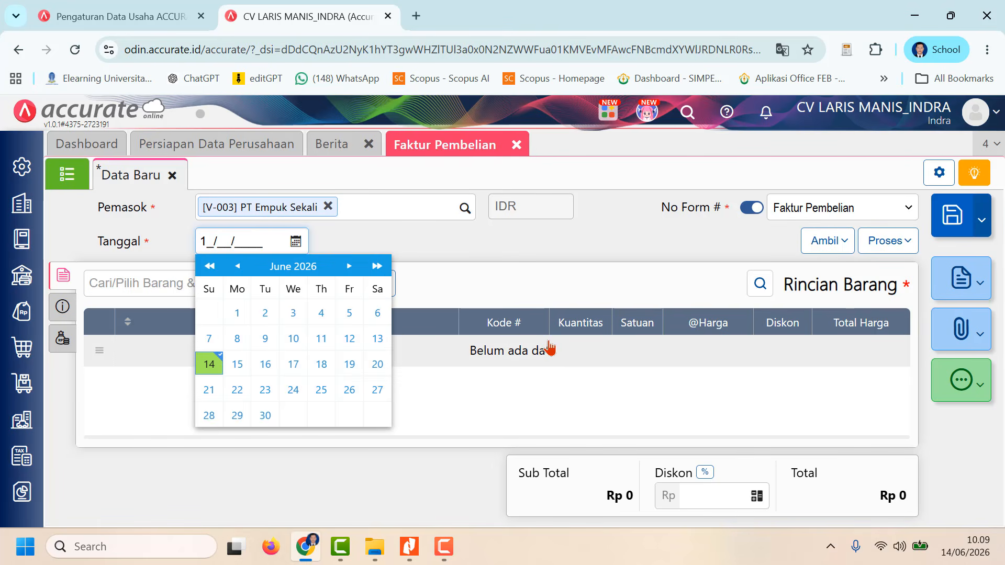
text(5/01/2)
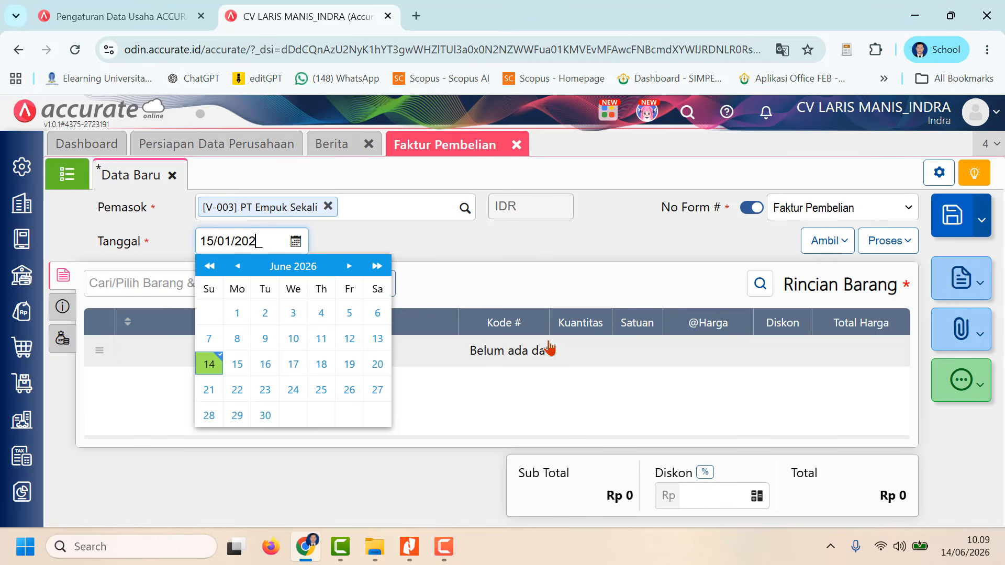
text(025)
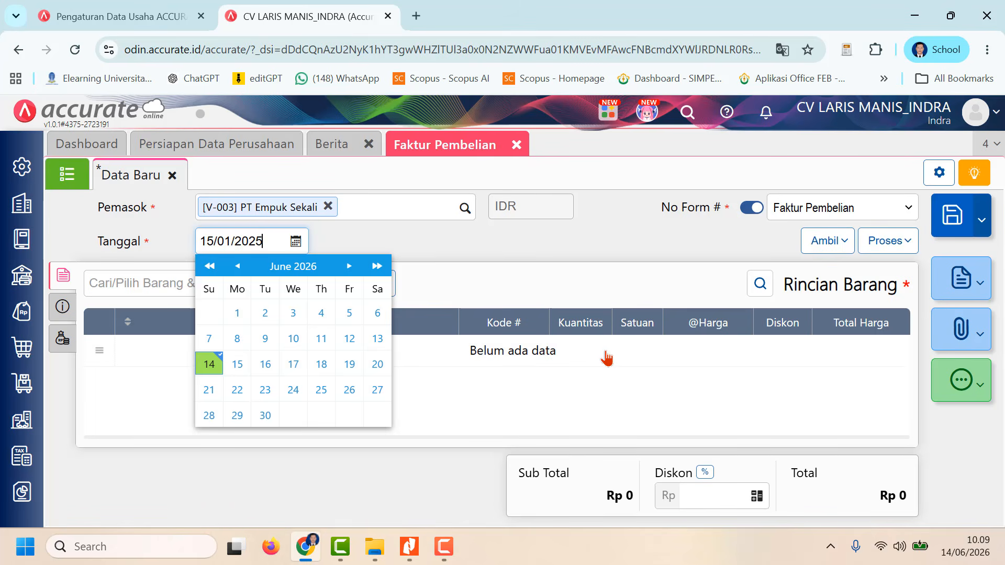
click(509, 250)
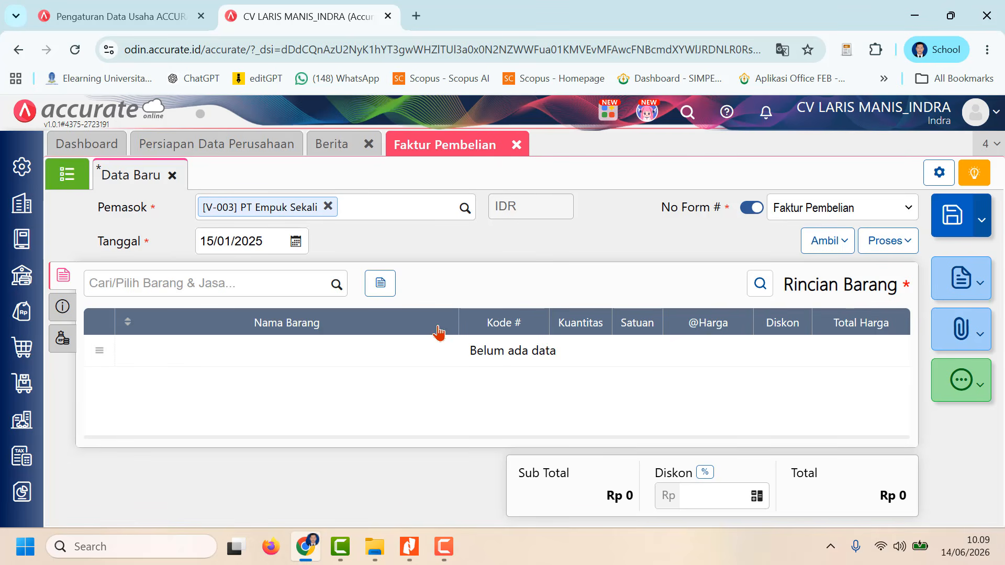
Step: Copy the Bed Cover Minimalis item from goods receipt RI/025 into the purchase invoice
click(336, 286)
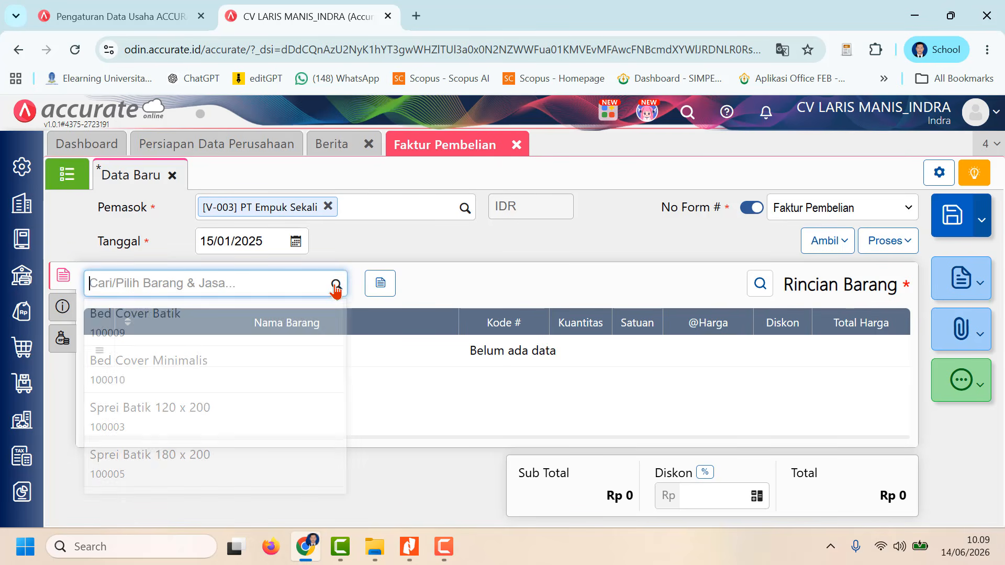
click(616, 259)
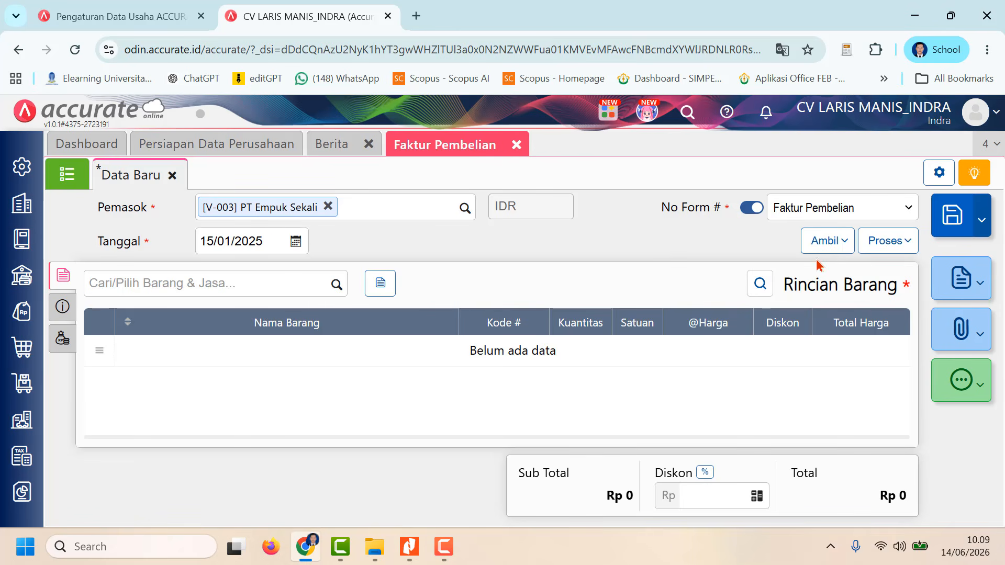
click(839, 241)
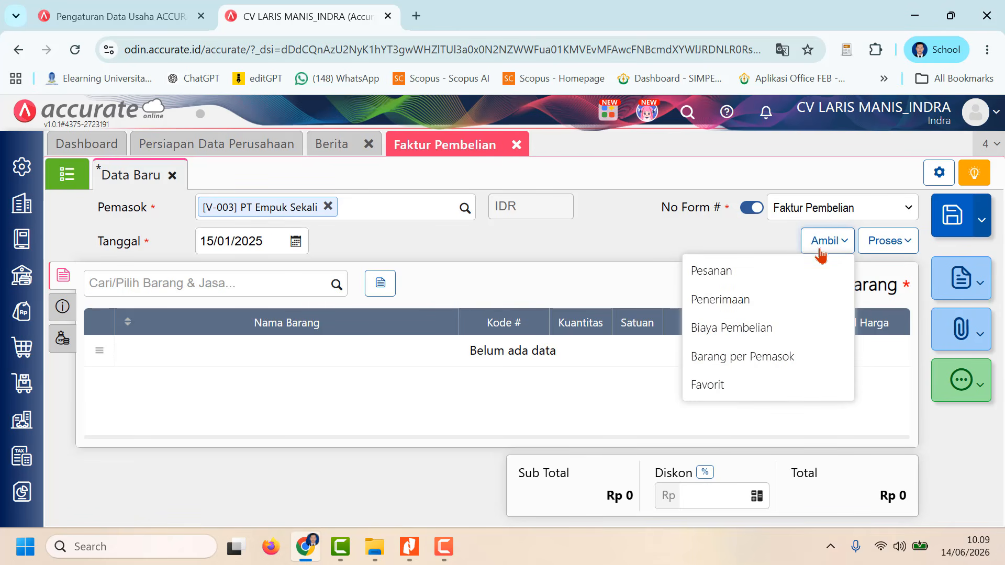
click(761, 294)
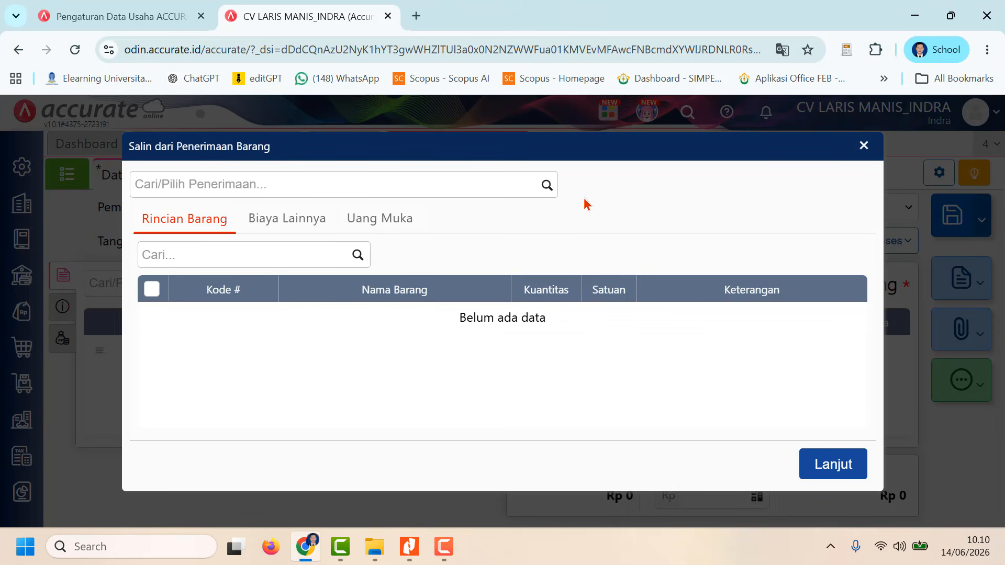
click(547, 188)
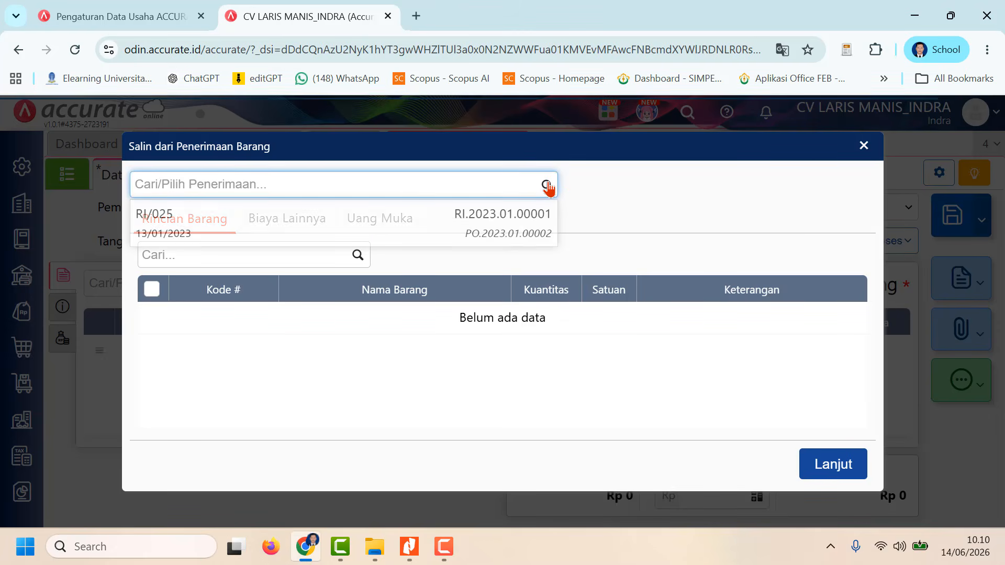
click(537, 216)
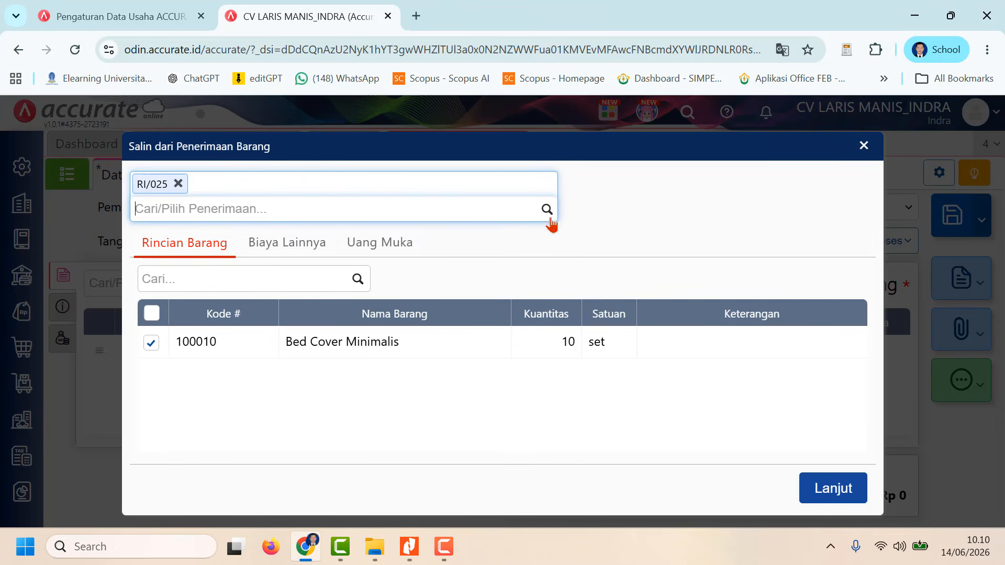
click(824, 489)
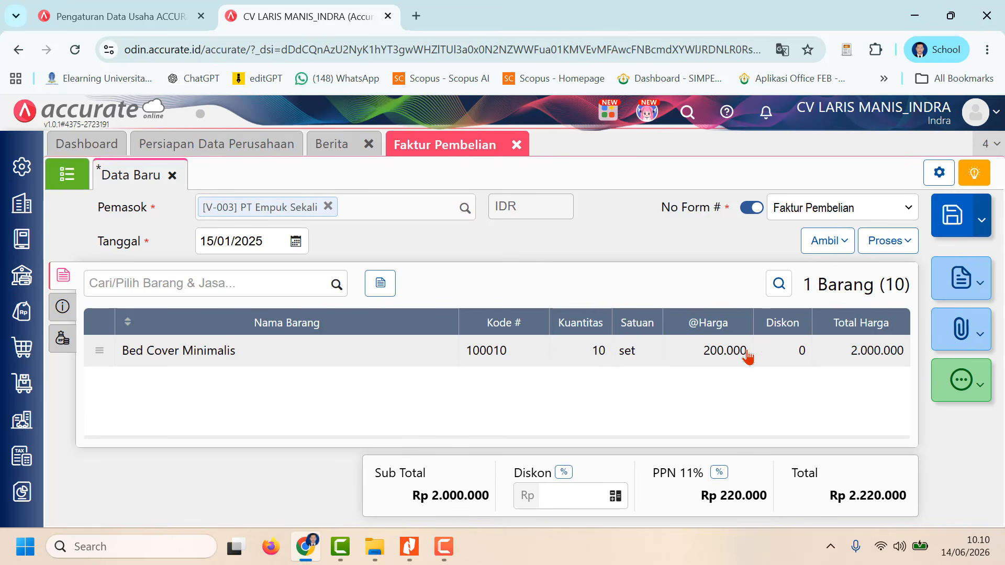
Step: Enter Empuk-405 as the No Faktur in the invoice's additional information
click(68, 309)
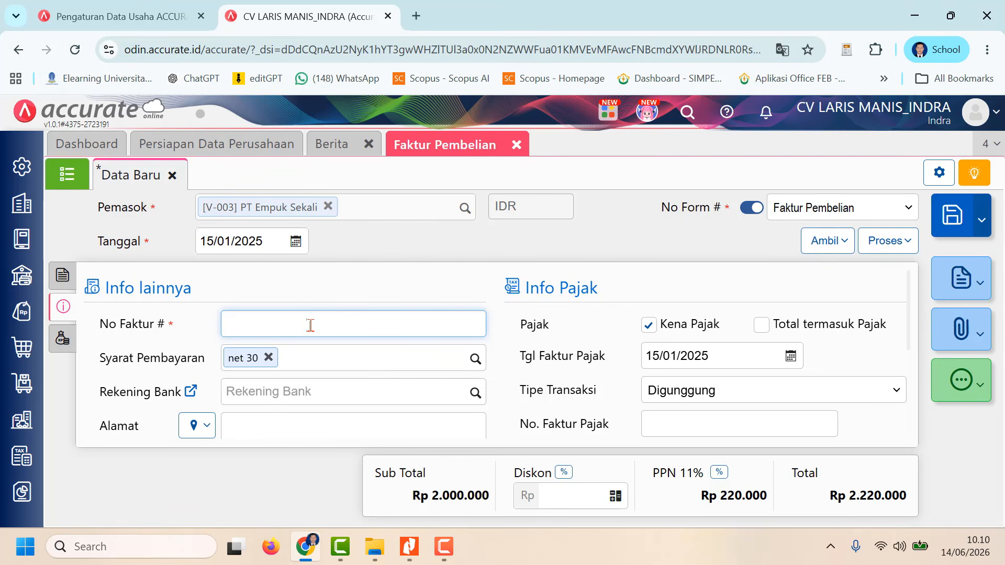
text(E)
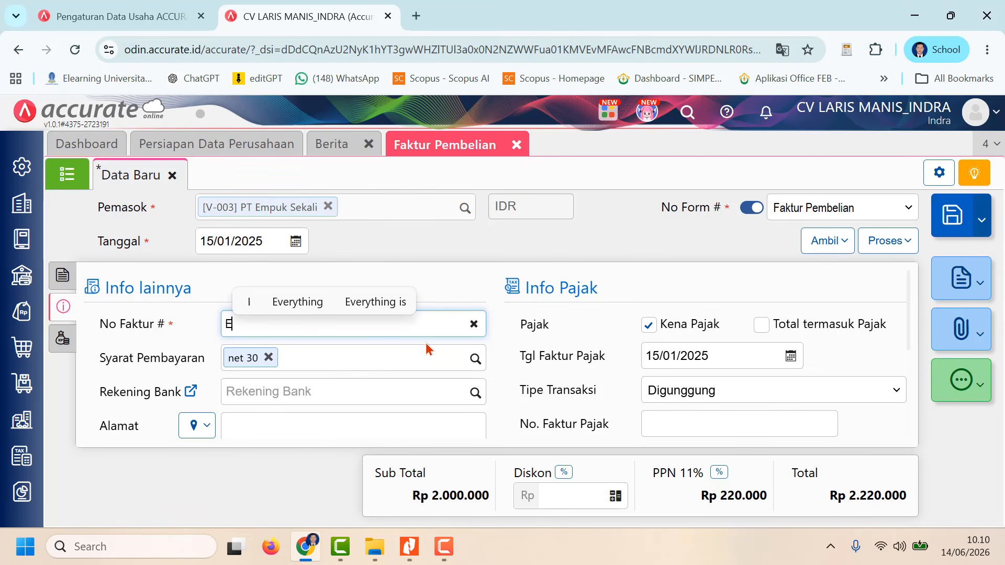
text(mpuk)
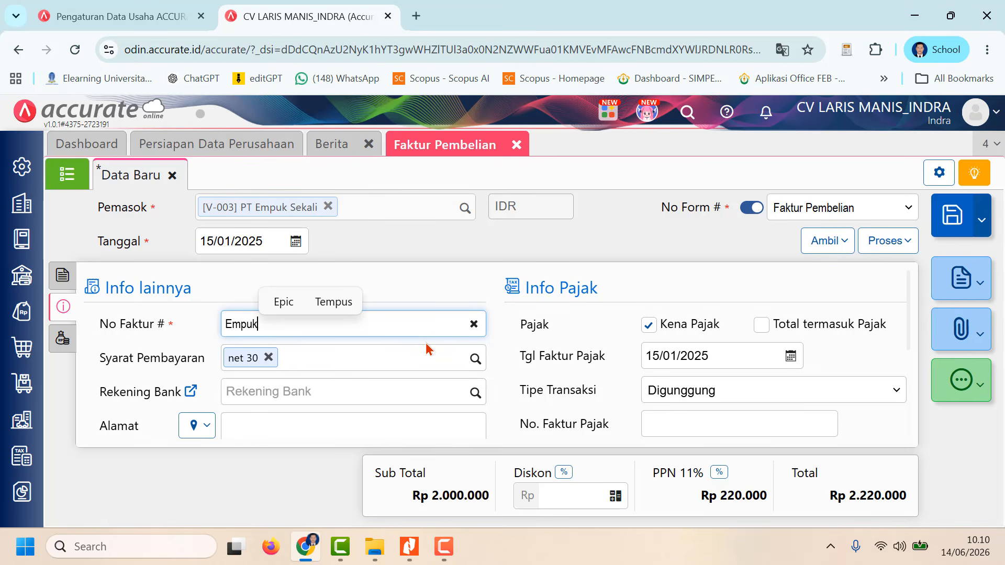
text(-)
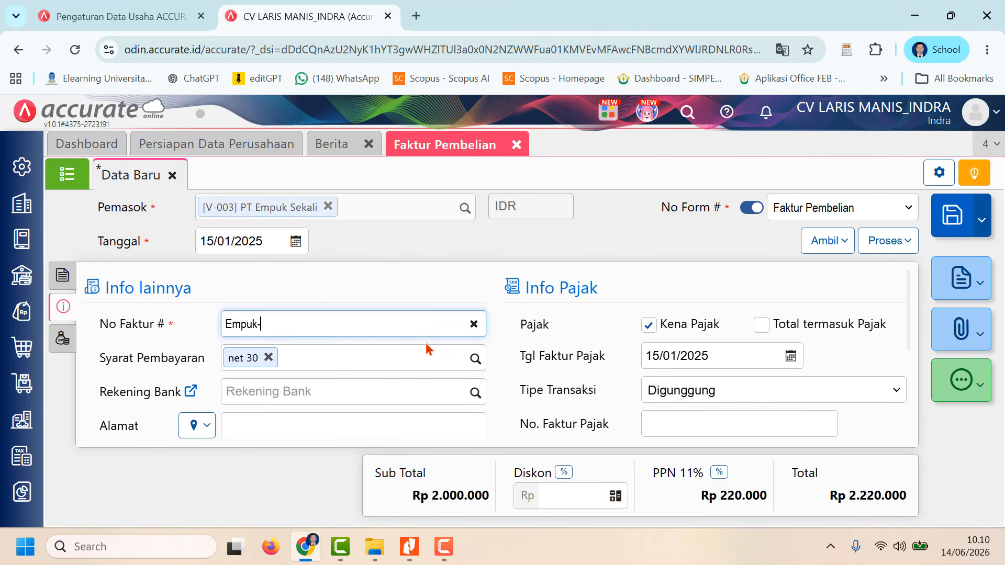
text(405)
Step: Fill the invoice's Alamat with the supplier's stored address and check the Keterangan and Info Pengiriman details
click(376, 435)
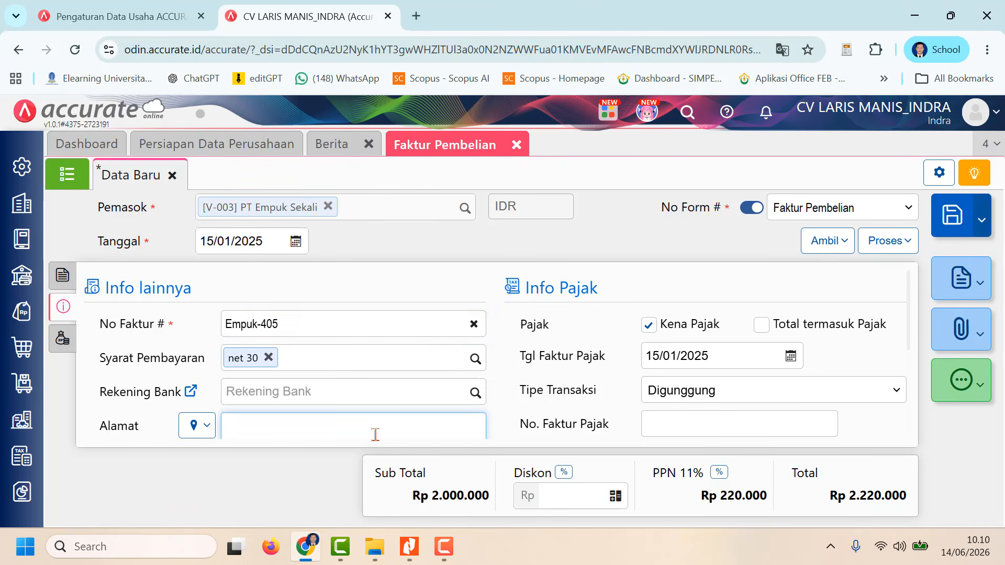
click(206, 427)
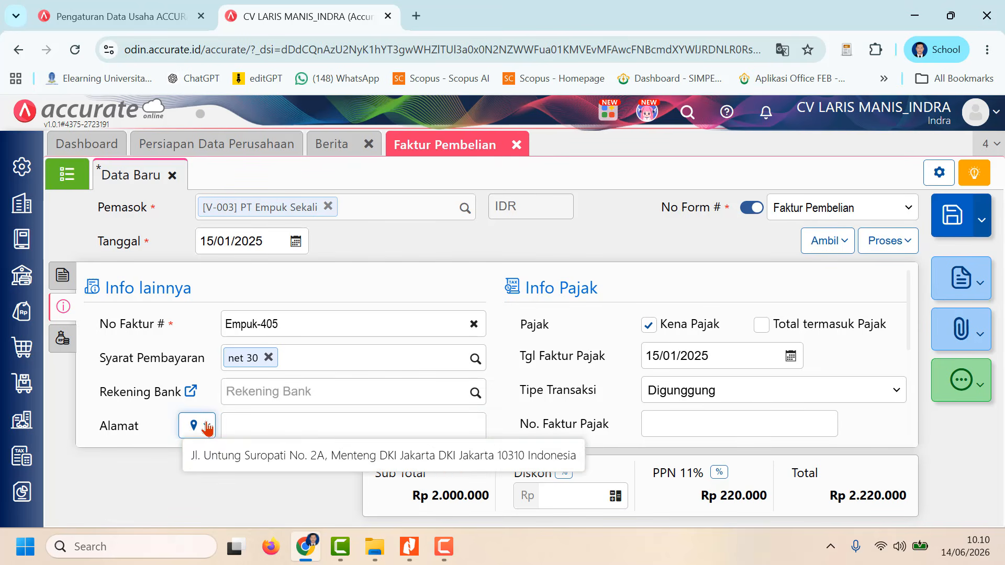
click(233, 456)
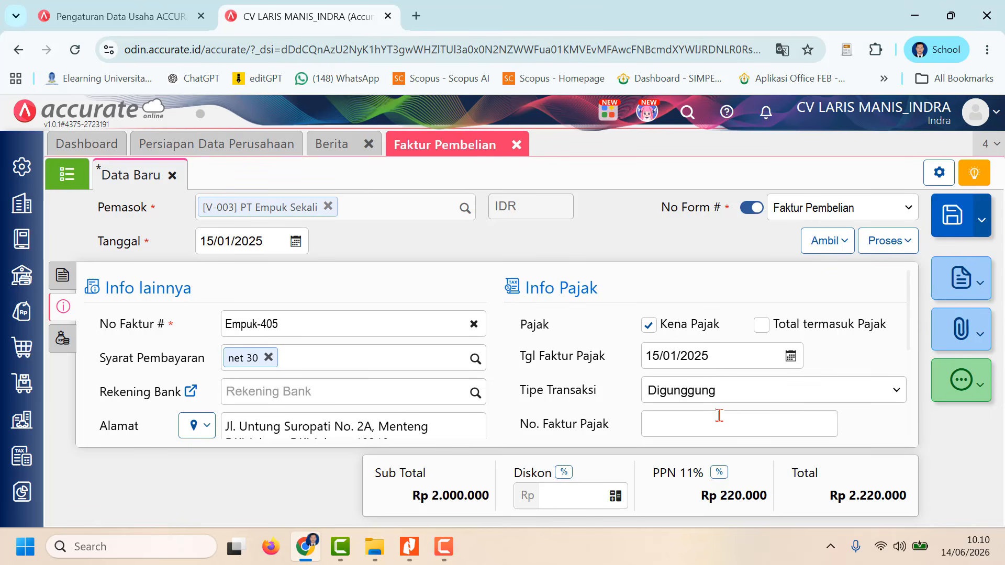
scroll(719, 415, down, 5)
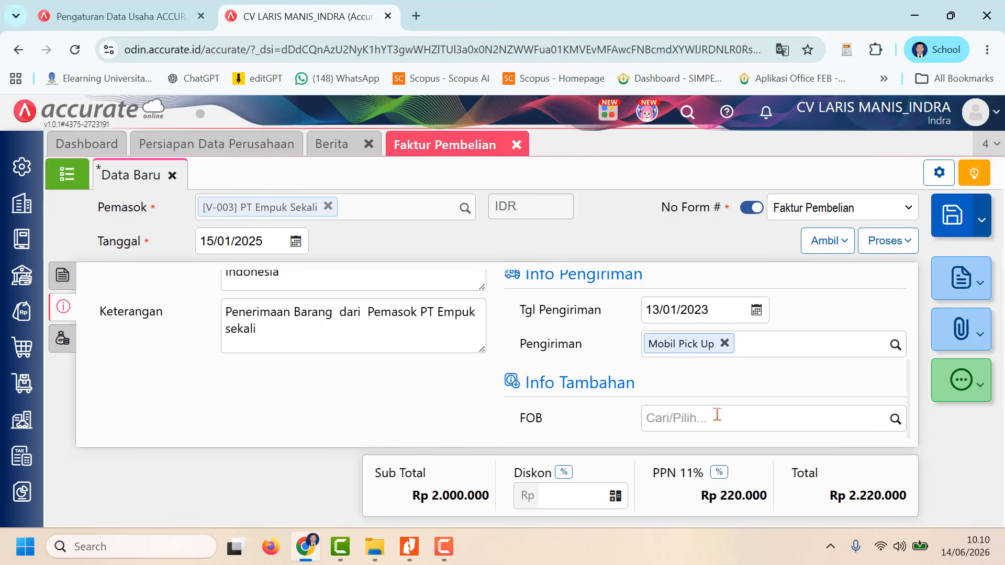
scroll(716, 399, up, 5)
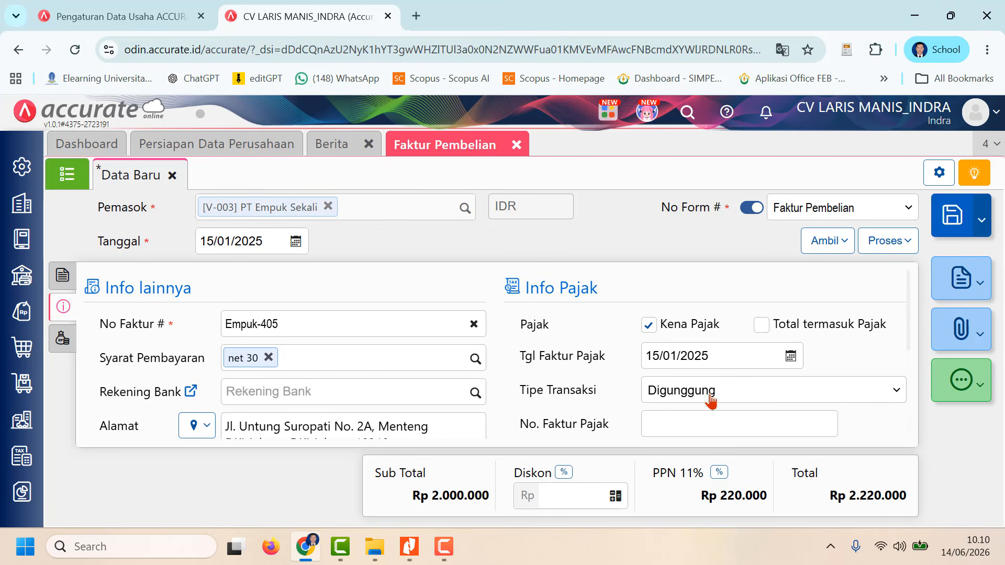
Step: Return to the invoice's item details, save the purchase invoice and show the Faktur Pembelian list
click(62, 275)
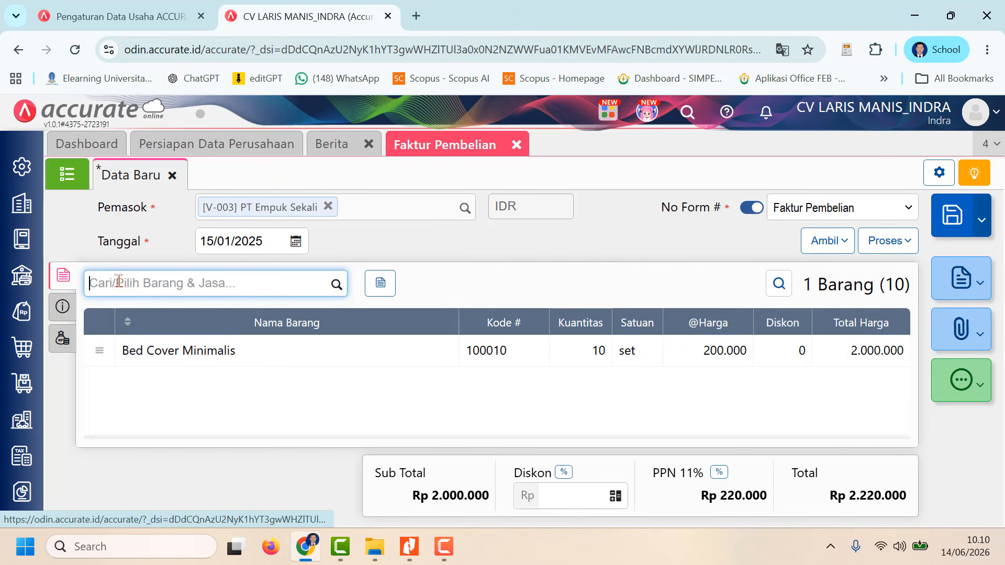
click(952, 229)
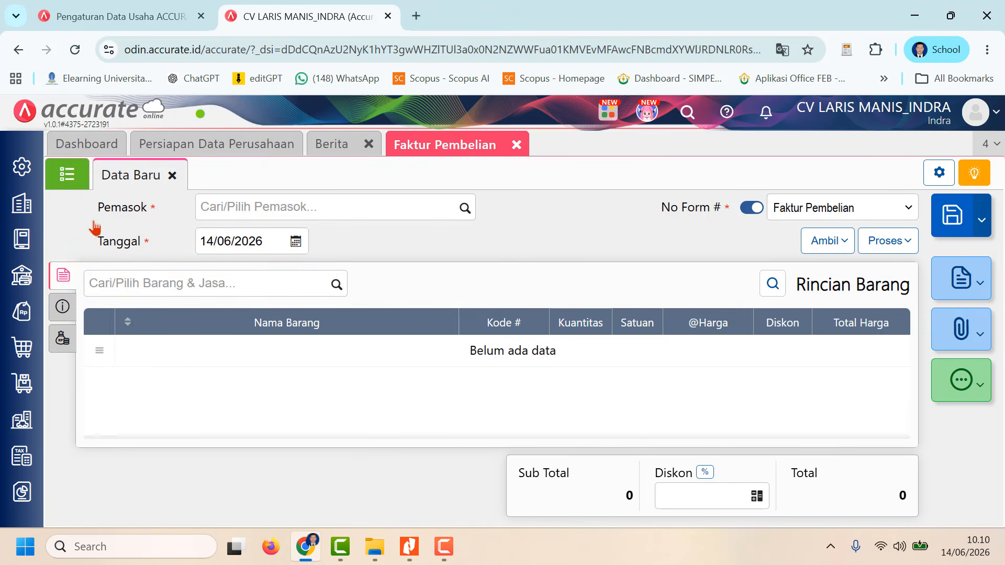
click(67, 174)
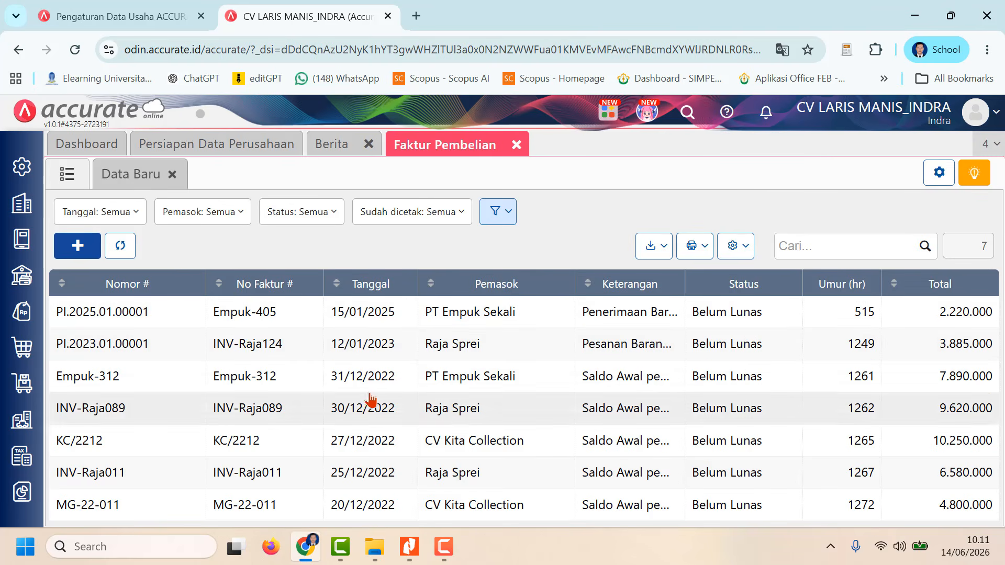
click(444, 547)
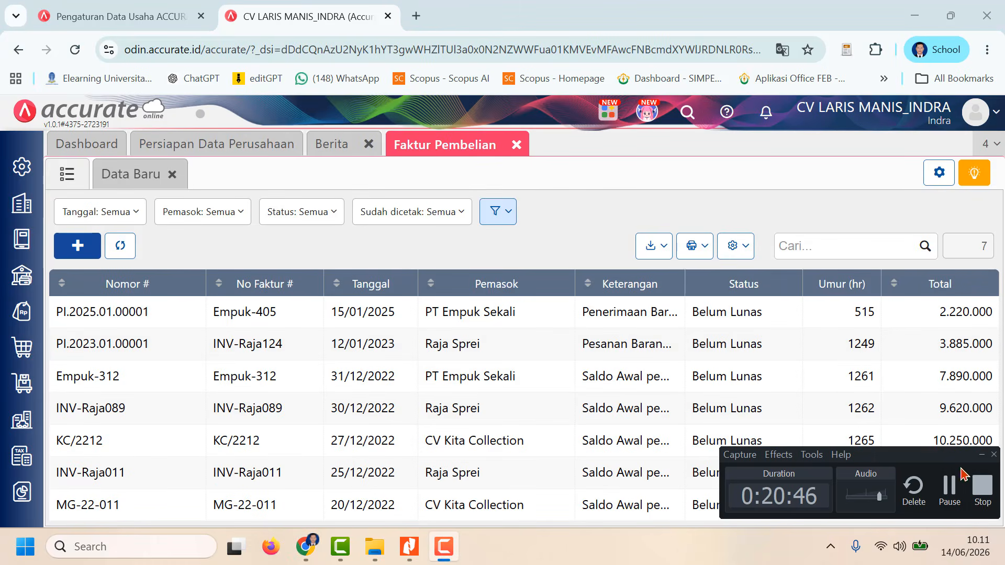
click(951, 487)
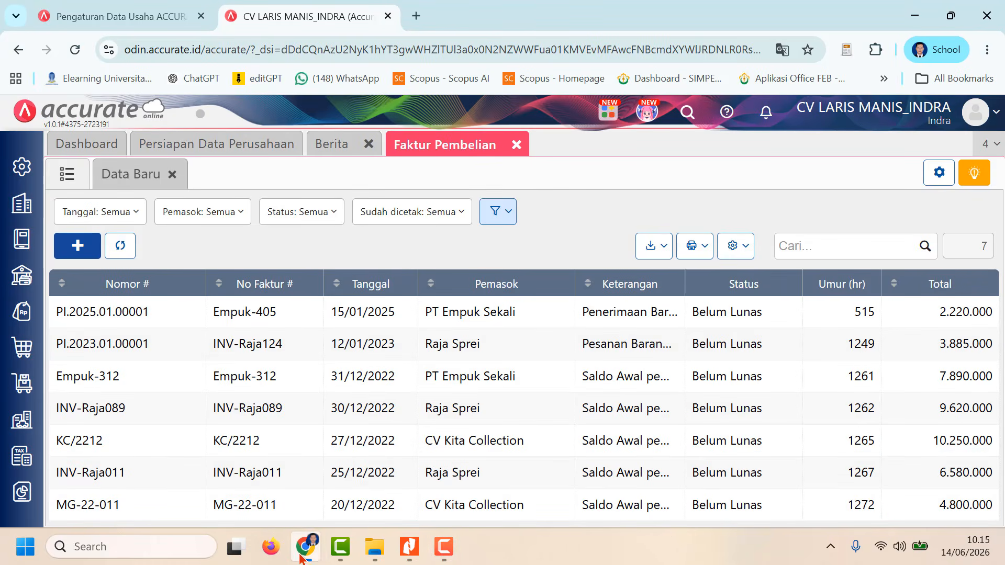
Step: Switch to the CV-Laris-Manis assignment in Nitro Pro and read the tasks that follow number 15
click(410, 549)
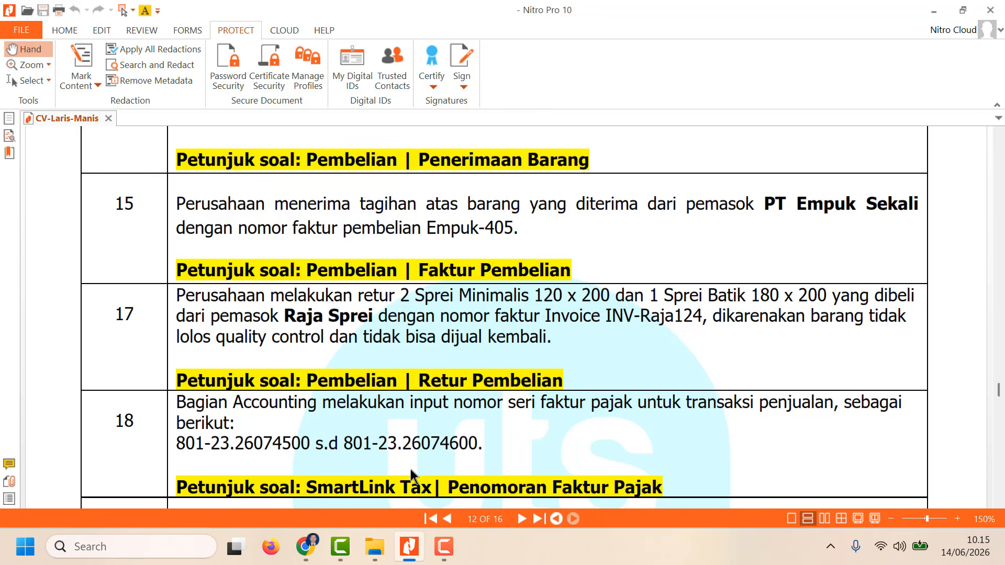
scroll(411, 470, down, 2)
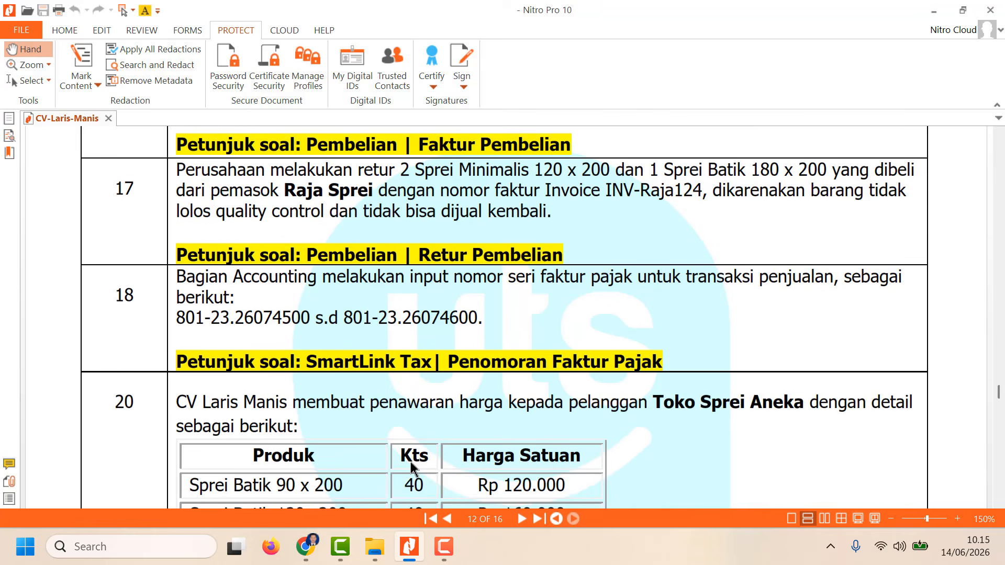
Step: Read task 17 of the assignment, and open a new Retur Pembelian form in Accurate in the Chrome browser
scroll(411, 470, down, 1)
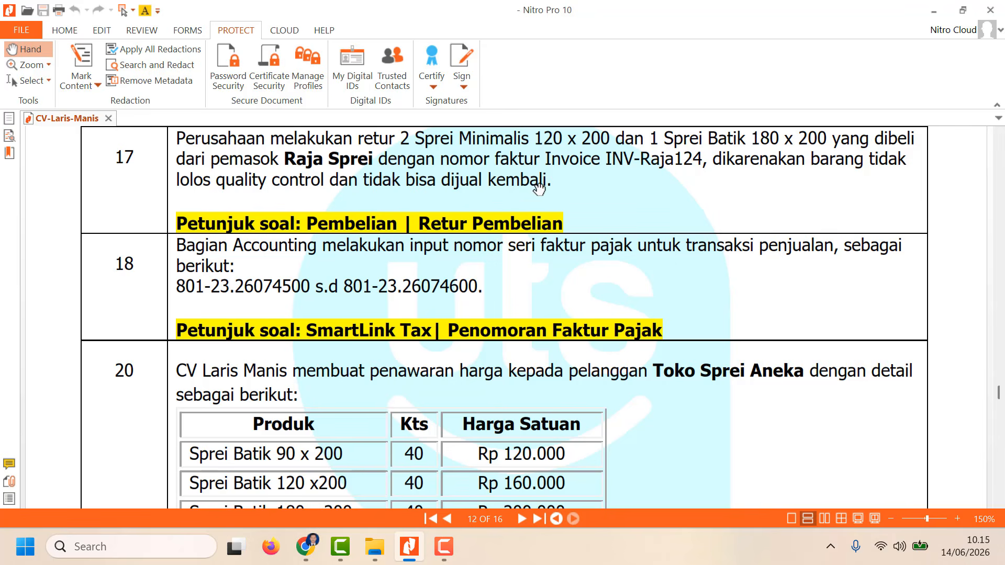
click(341, 560)
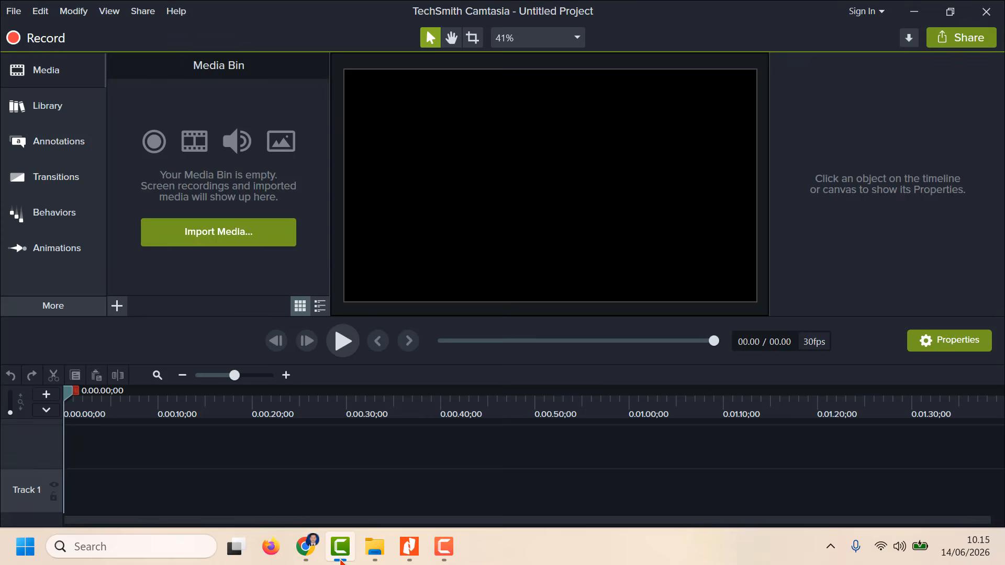
click(306, 547)
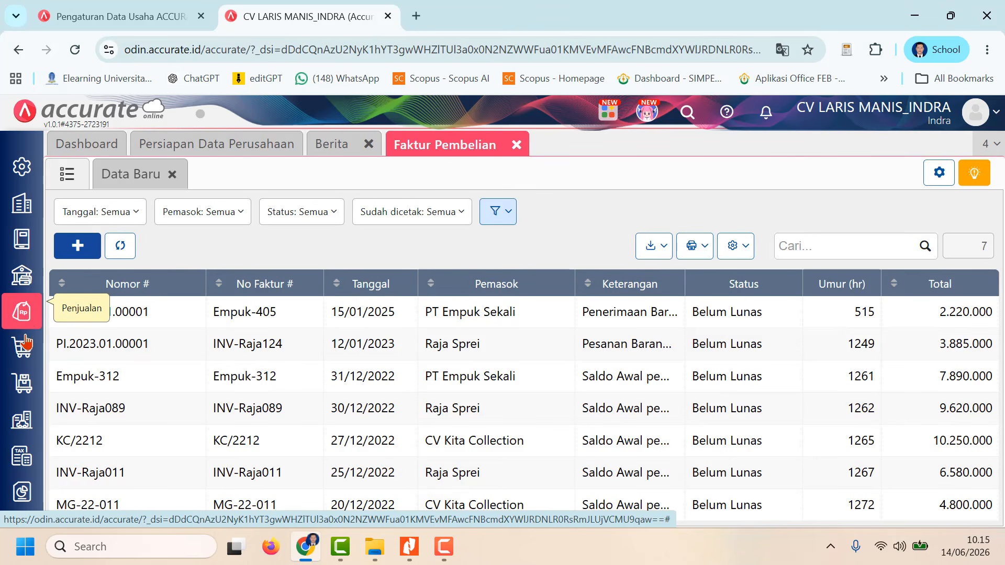
click(23, 357)
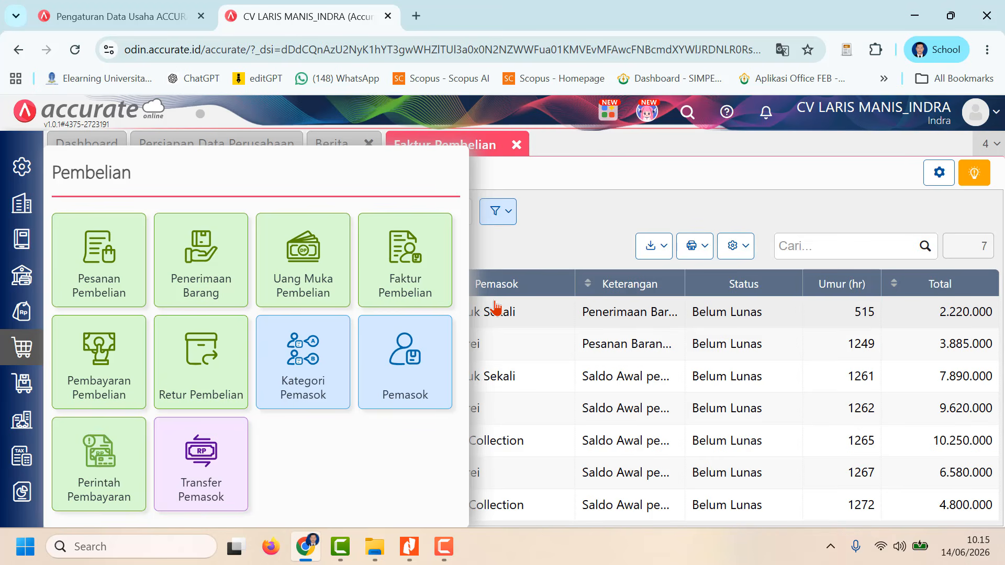
click(218, 370)
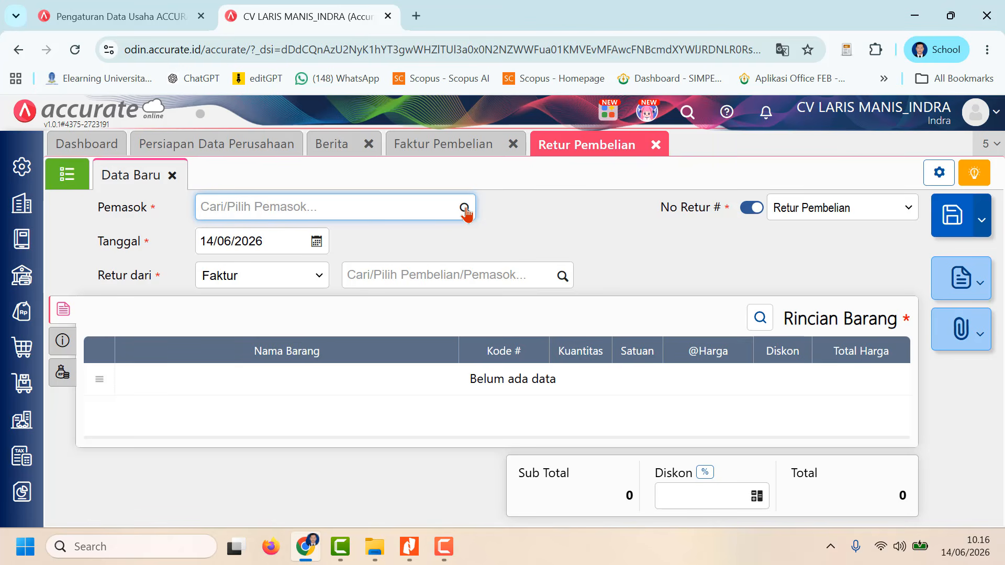
Step: Choose Raja Sprei as the return's Pemasok and set its Tanggal to 17/01/2023
click(465, 209)
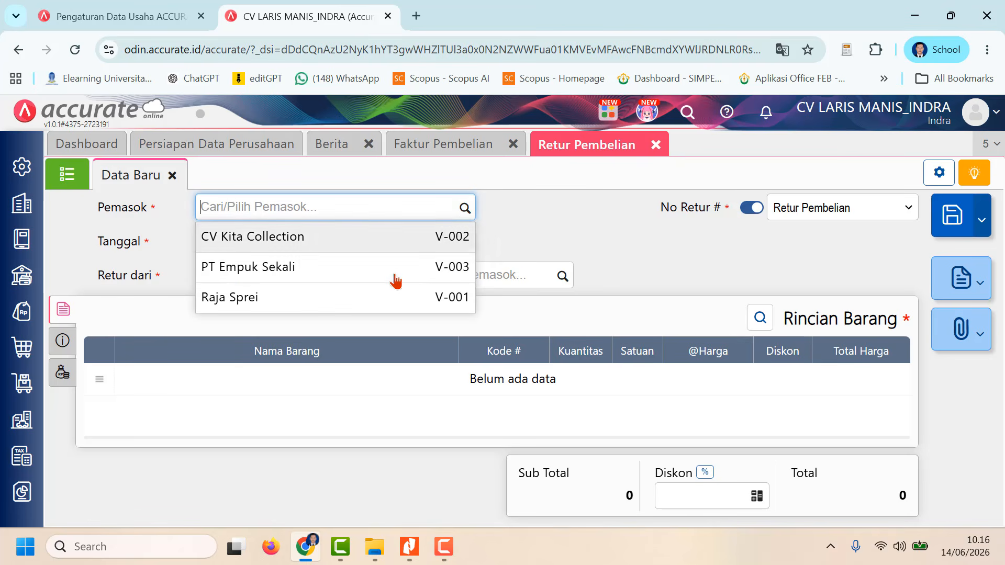
click(383, 301)
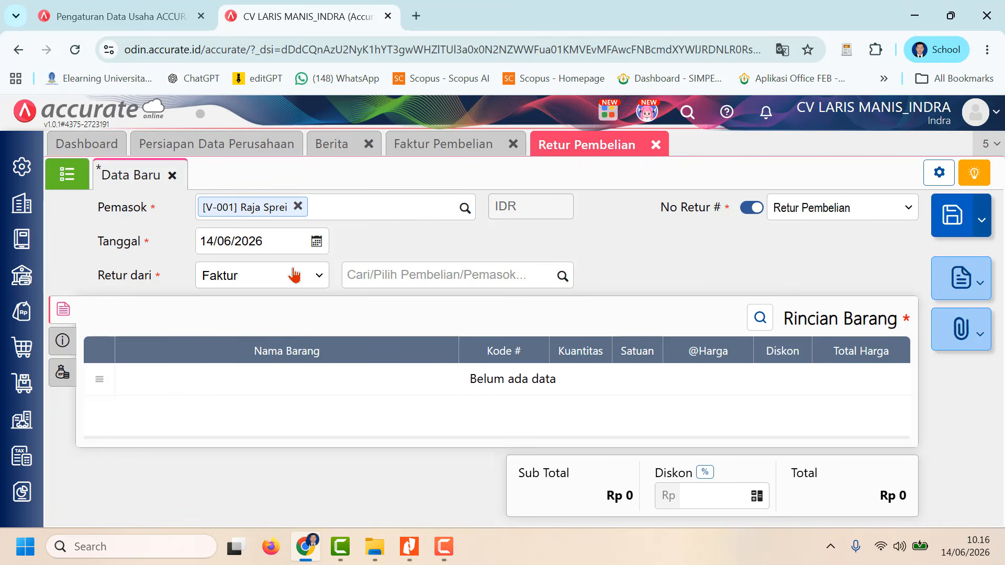
click(281, 241)
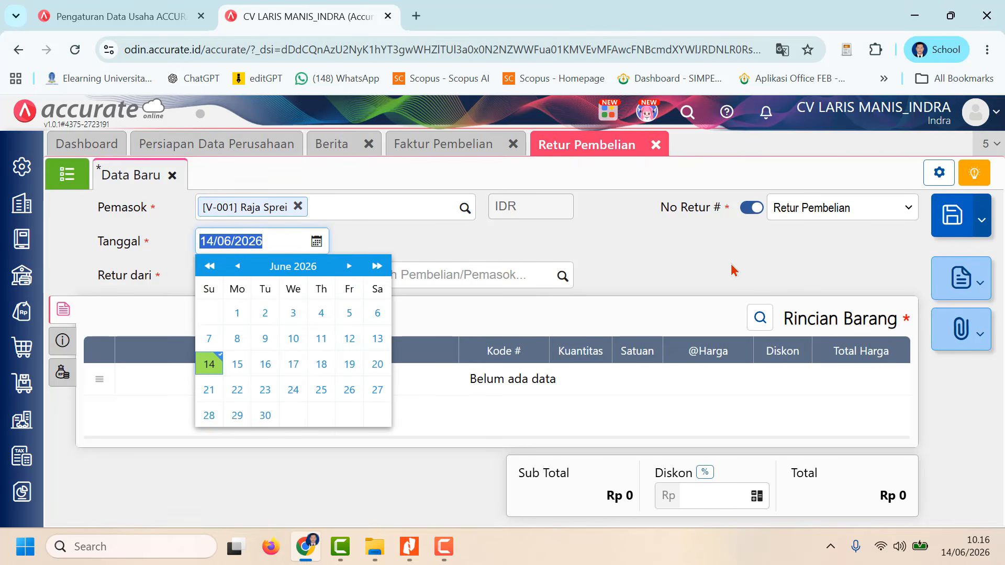
text(17/)
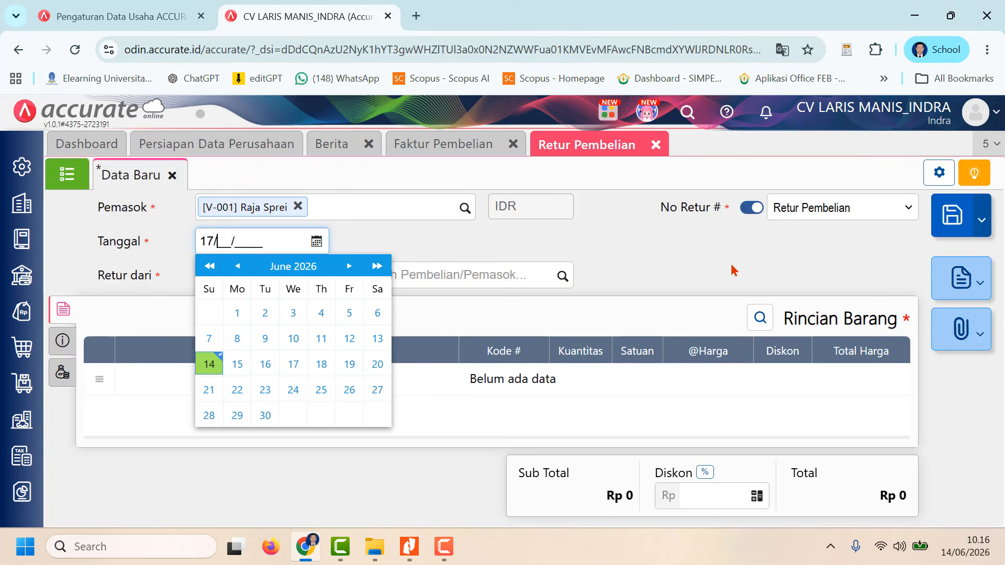
text(01/2023)
click(693, 263)
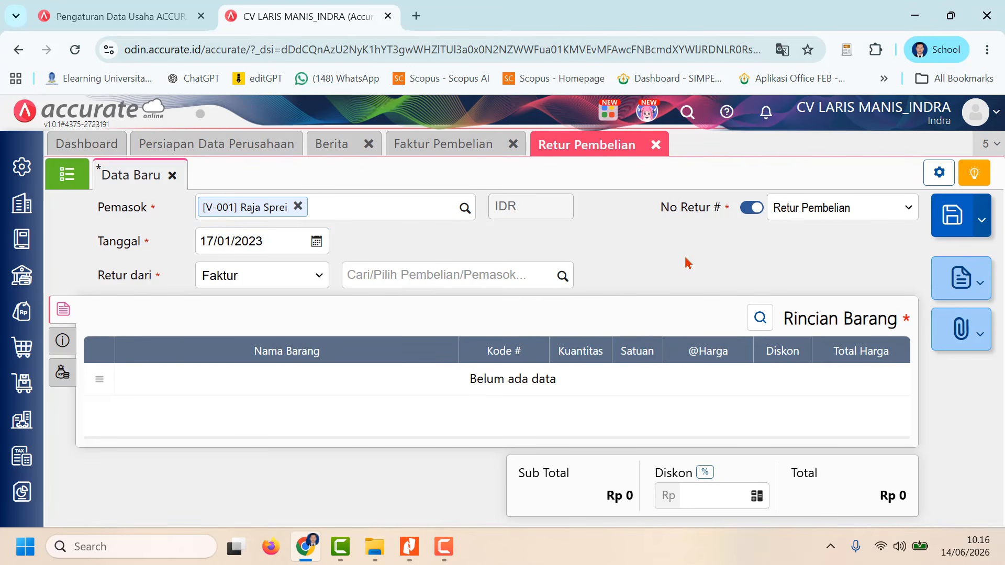
Step: Base the return on Faktur INV-Raja124 and load both its items, Sprei Minimalis 120 x 200 and Sprei Batik 180 x 200
click(562, 276)
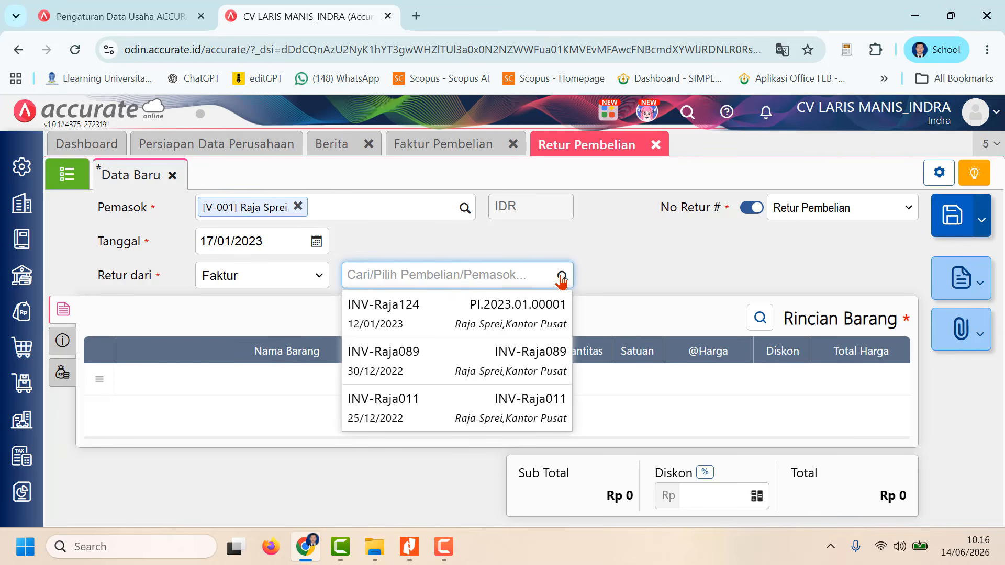
click(549, 322)
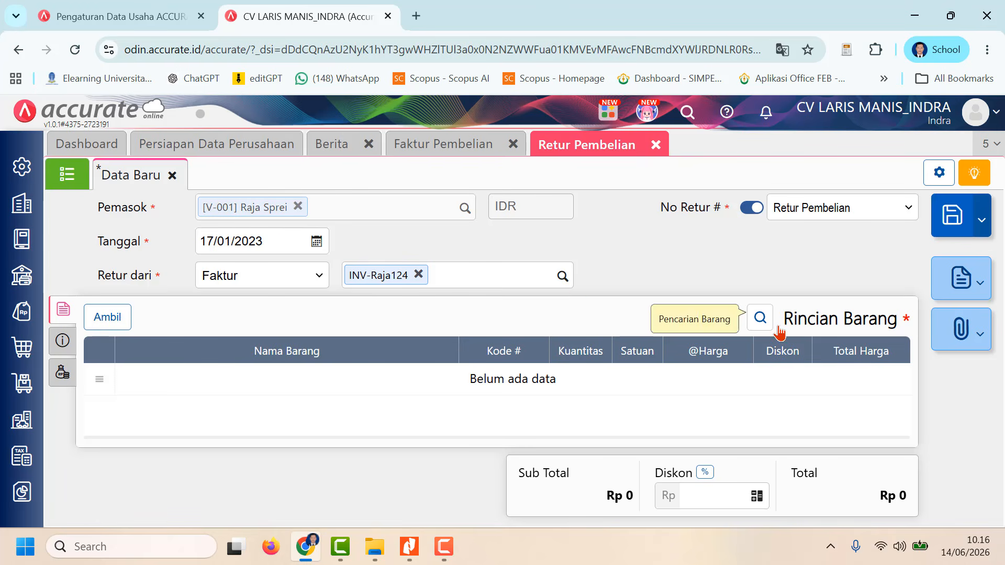
click(561, 276)
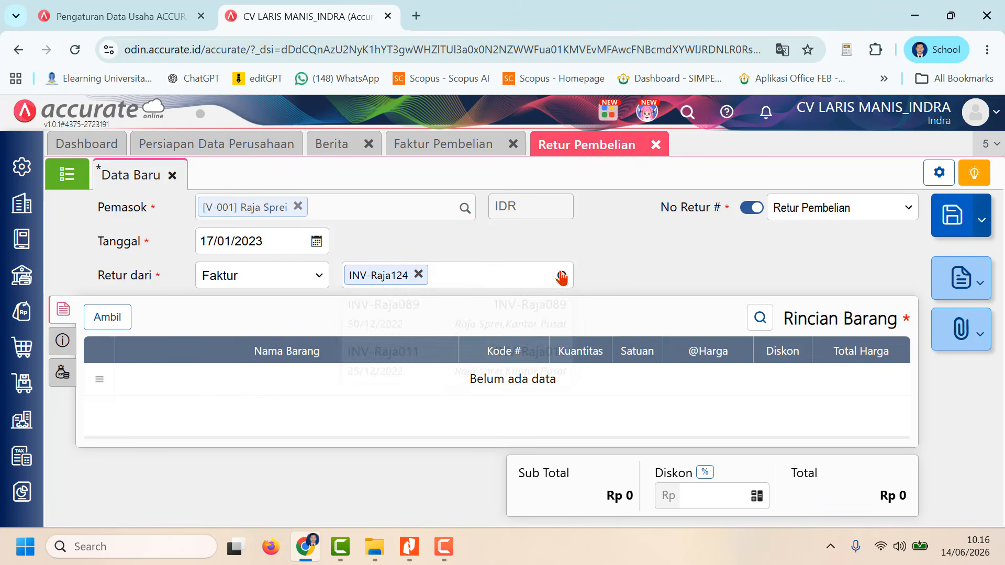
click(635, 273)
click(108, 315)
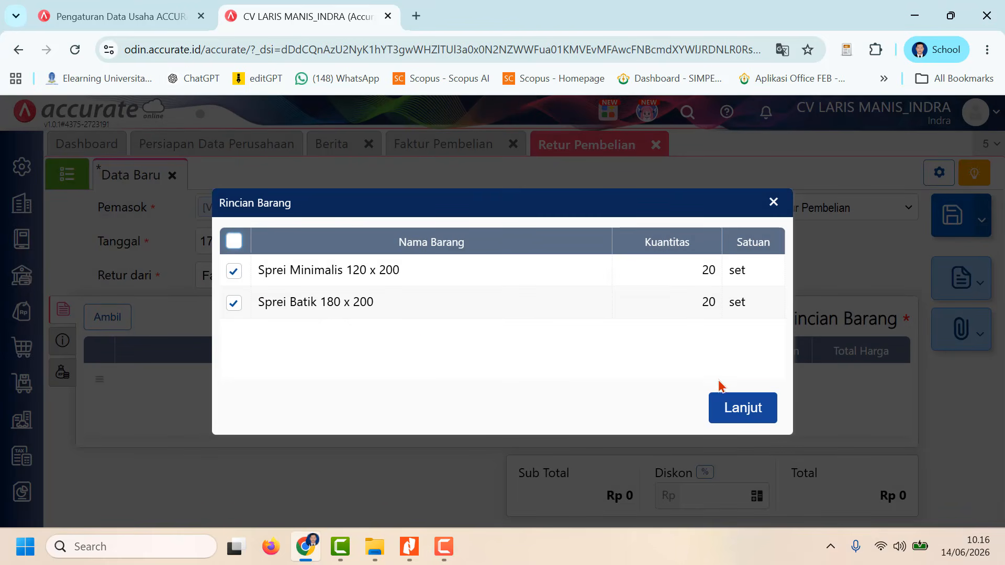
click(679, 270)
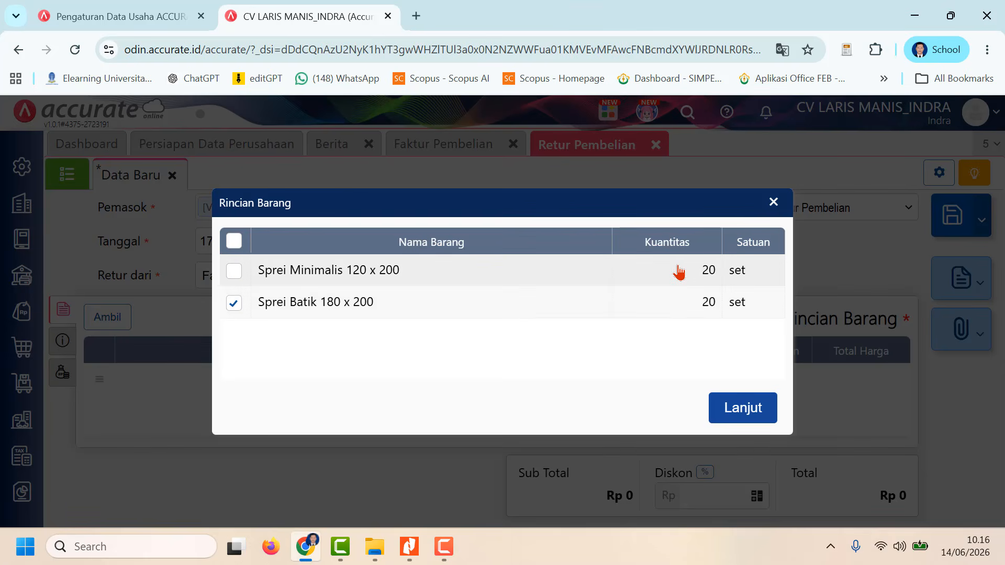
click(233, 271)
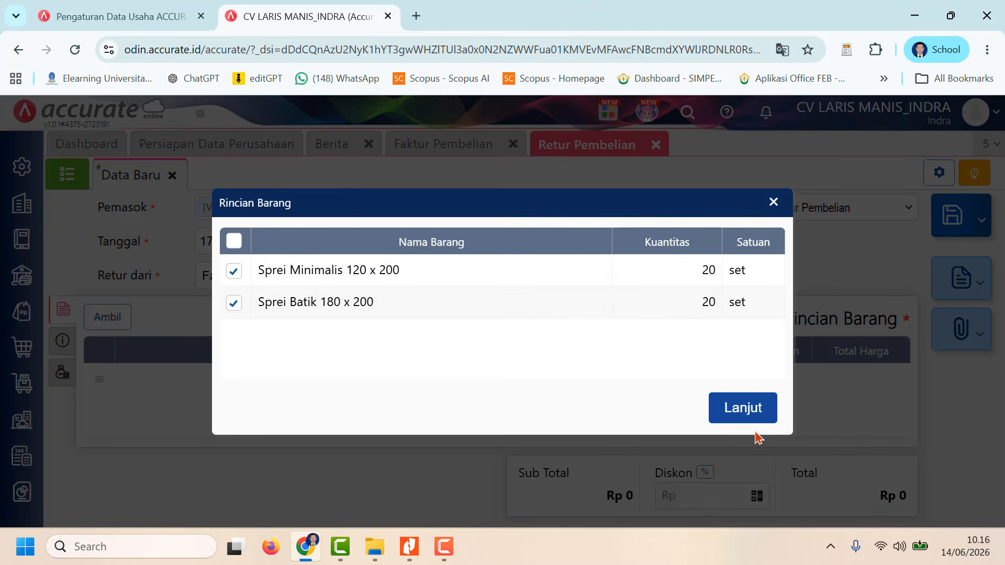
click(746, 409)
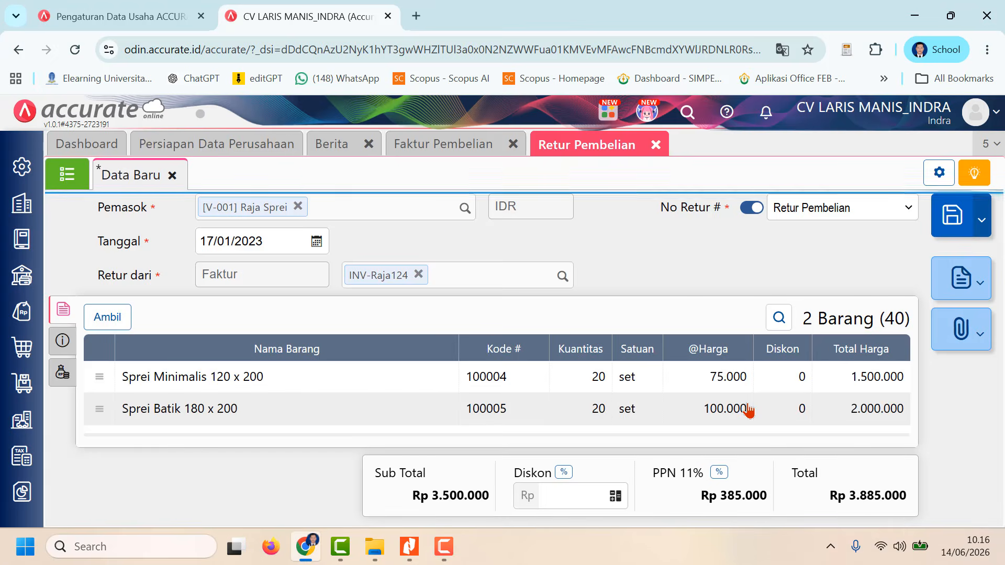
Step: Set the return quantity of Sprei Minimalis 120 x 200 to 2 sets
click(600, 390)
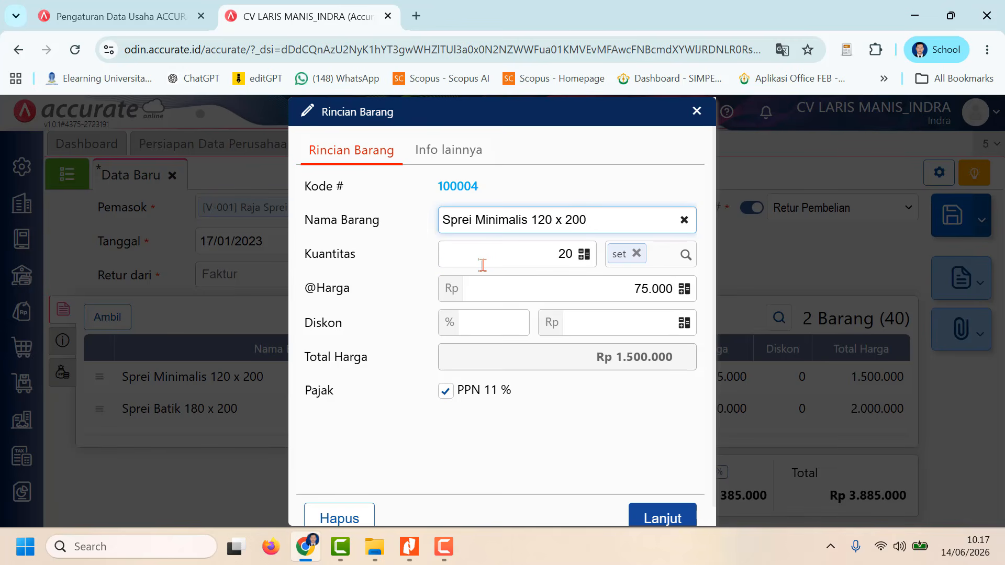
click(567, 259)
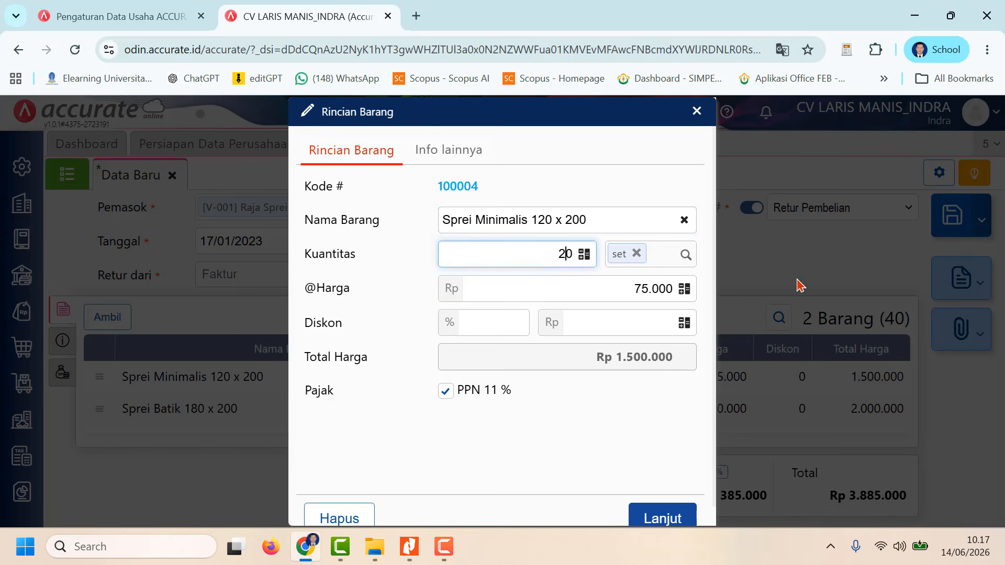
double_click(558, 253)
text(2)
click(673, 518)
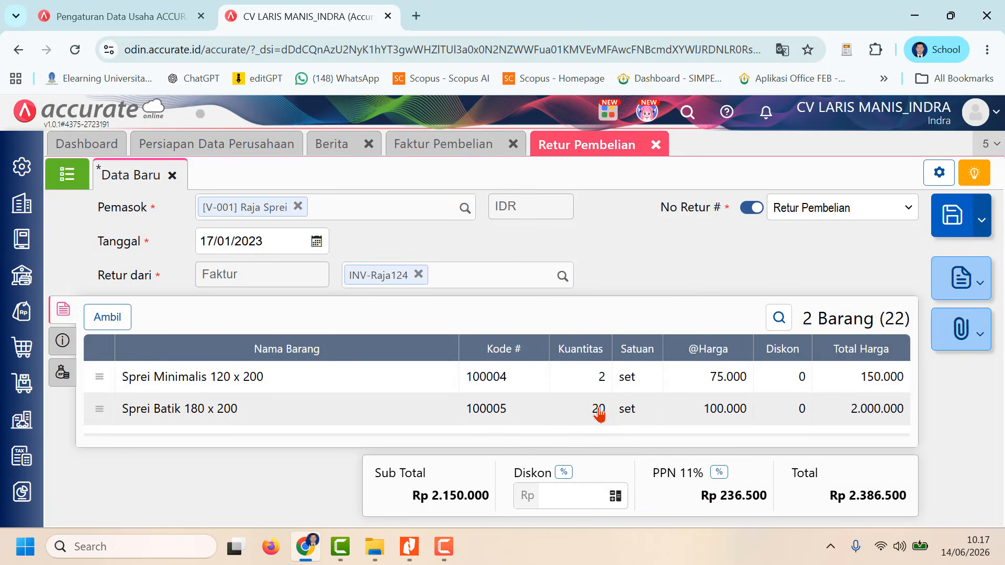
Step: Set the return quantity of Sprei Batik 180 x 200 to 1 set
click(600, 414)
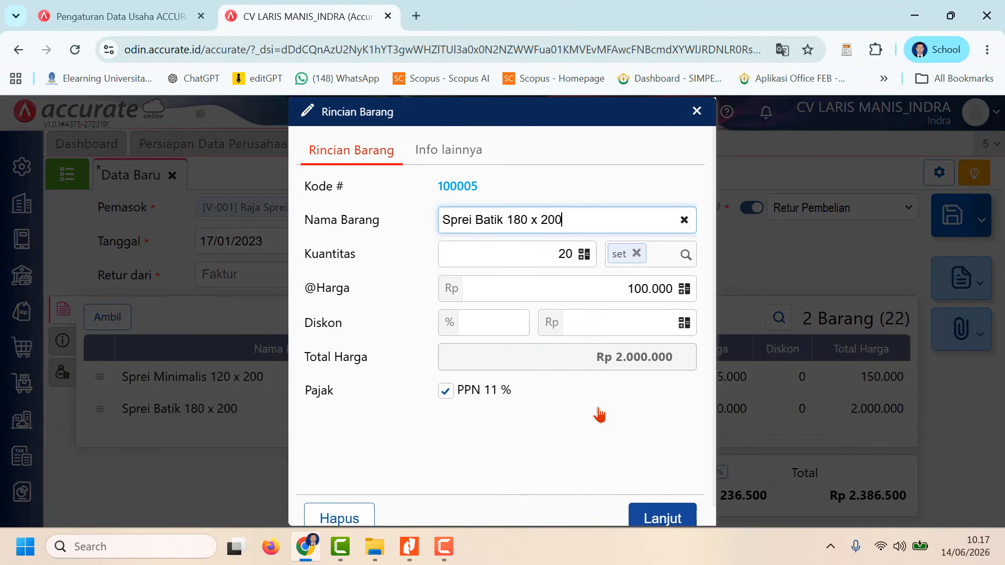
drag(557, 255, 572, 257)
text(1)
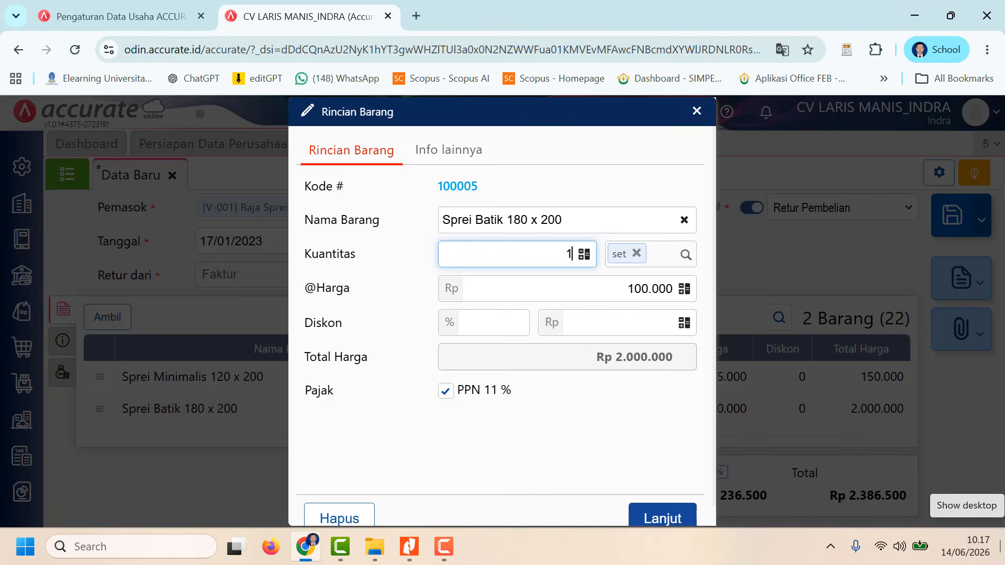
click(640, 510)
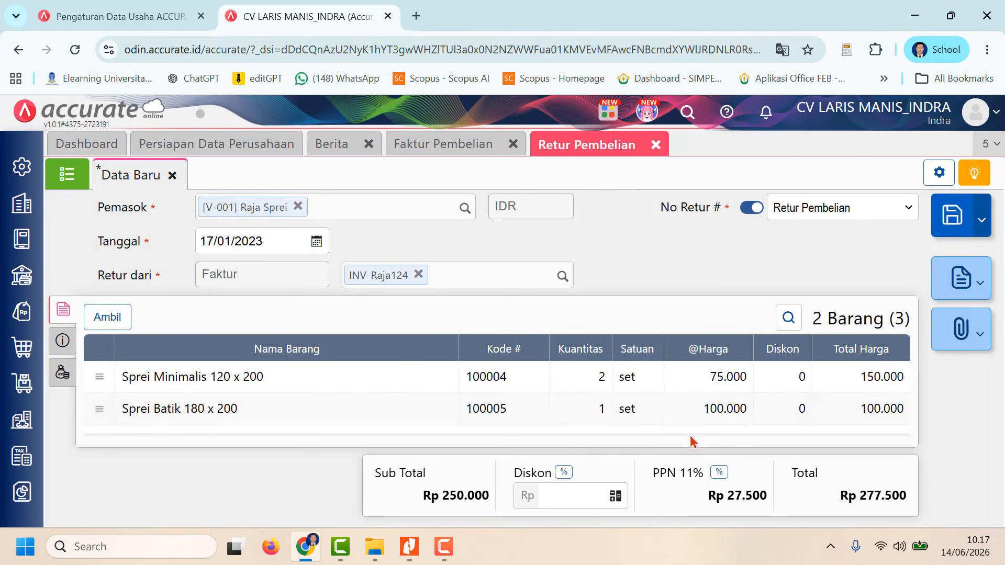
Step: Enter Retur Pembelian as the Keterangan in the return's additional information and check the remaining tax fields
click(64, 341)
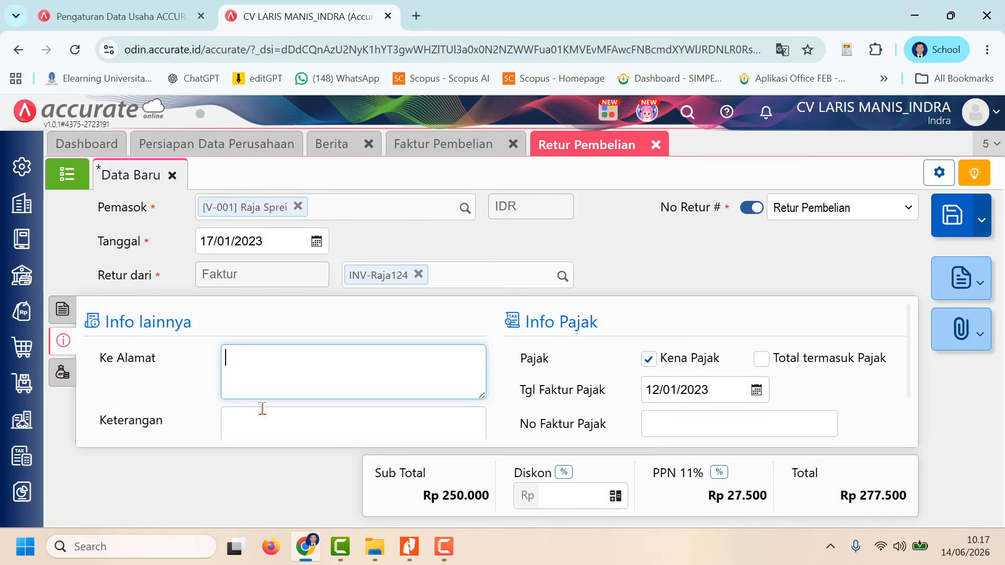
click(262, 426)
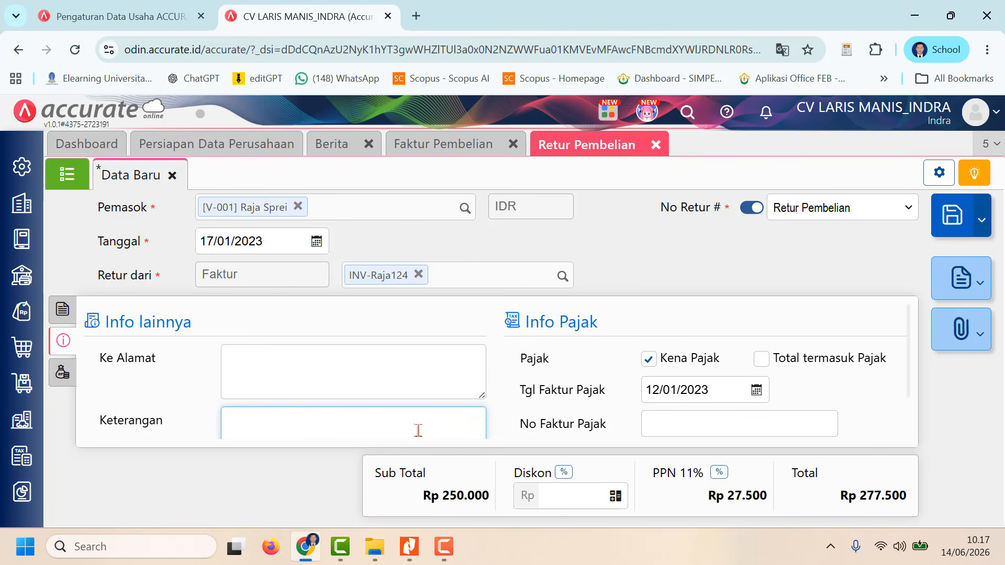
text(Retur Pem)
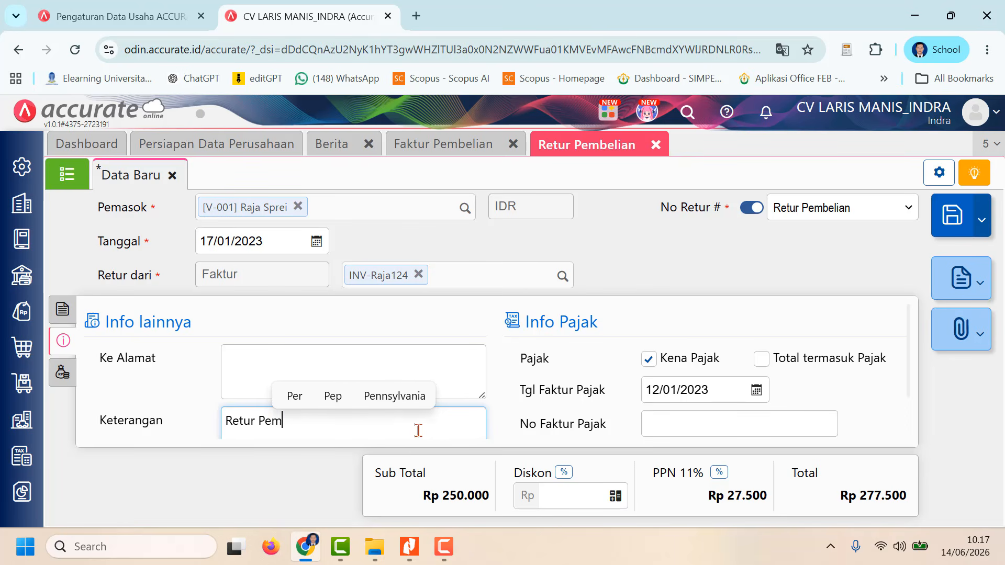
text(belian)
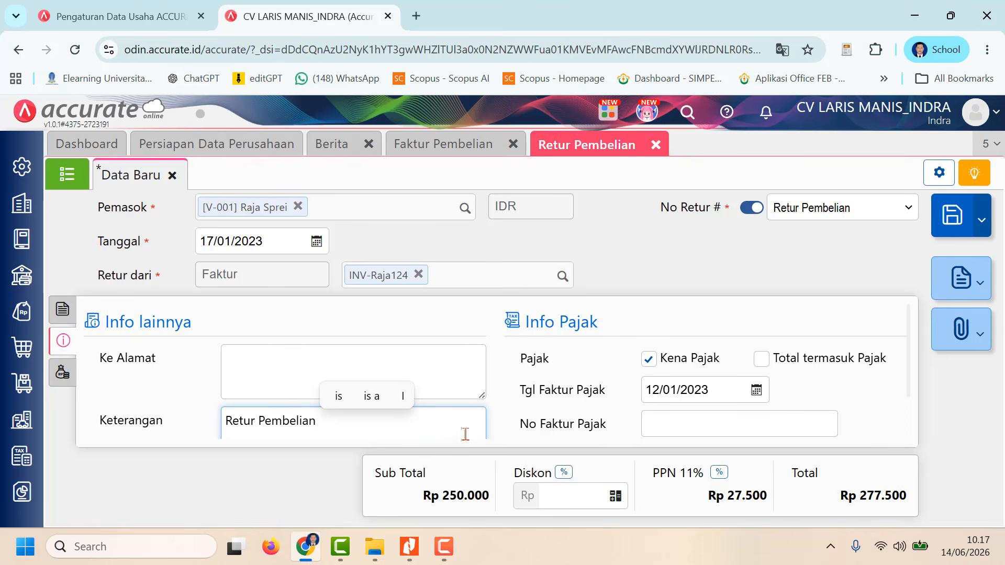
scroll(692, 417, down, 1)
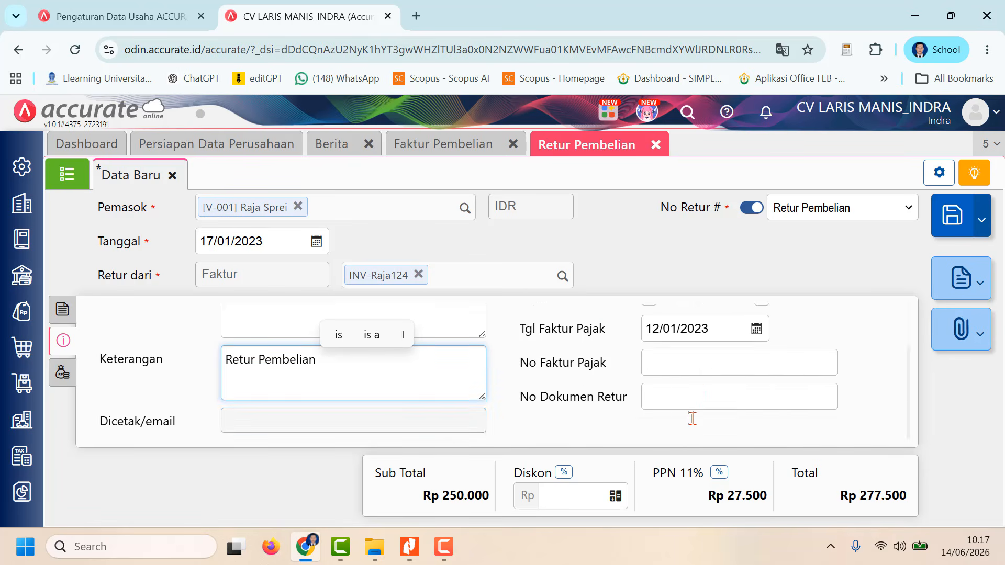
scroll(690, 418, up, 1)
Step: Go back to the return's item details, save the purchase return and show the Retur Pembelian list
click(62, 309)
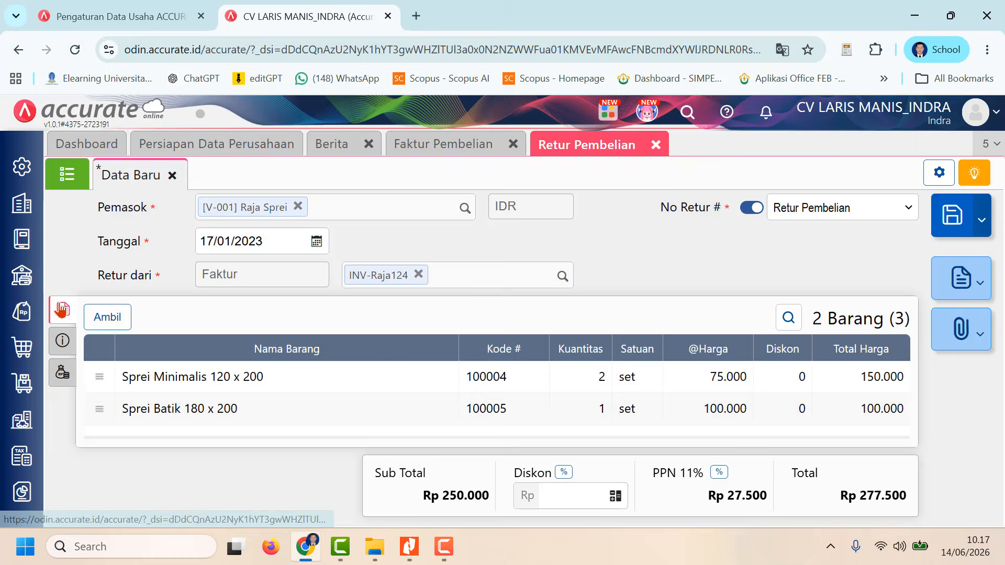
click(954, 218)
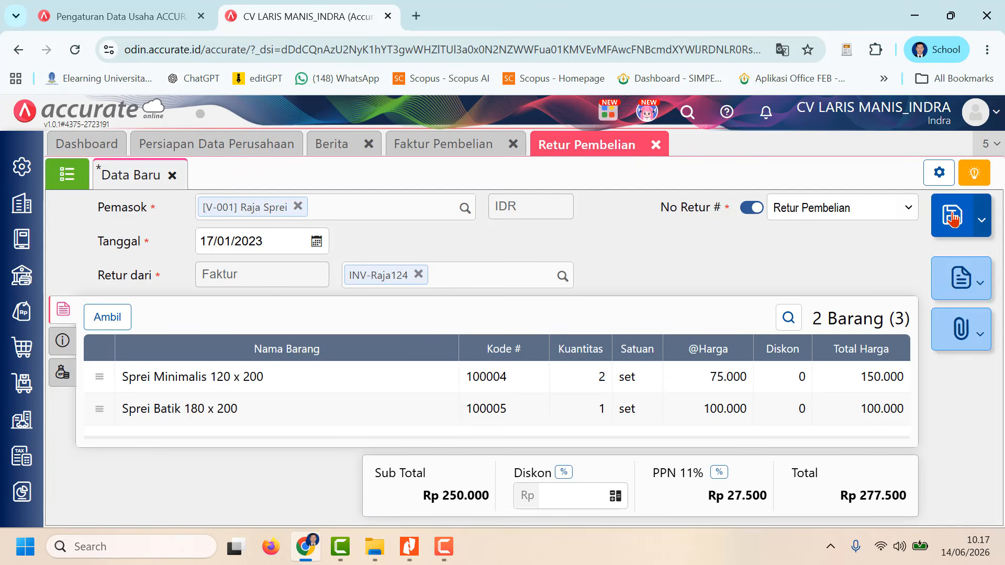
click(67, 174)
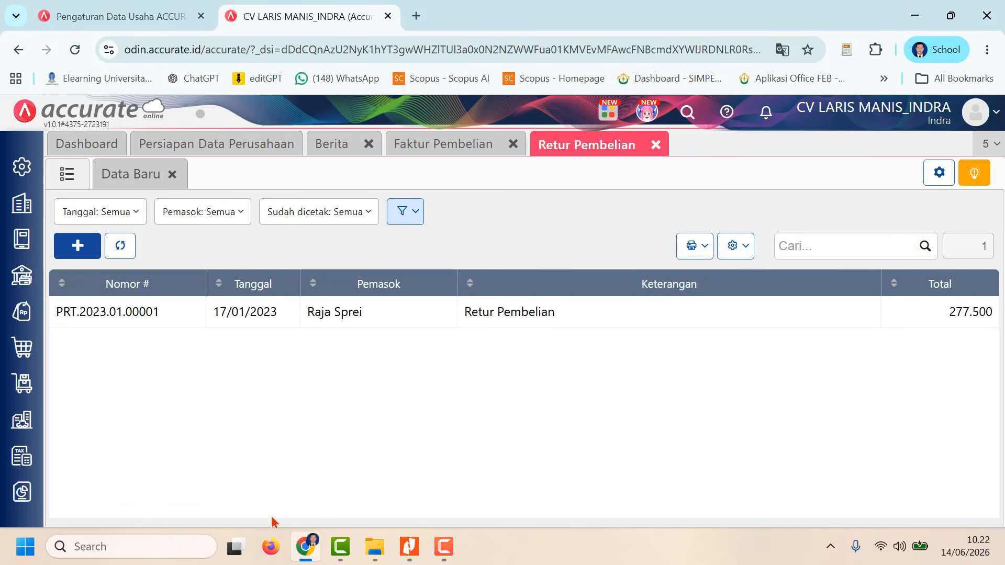
Step: Switch to the CV-Laris-Manis assignment in Nitro Pro and read tasks 18 and 20
mouse_move(409, 546)
click(423, 484)
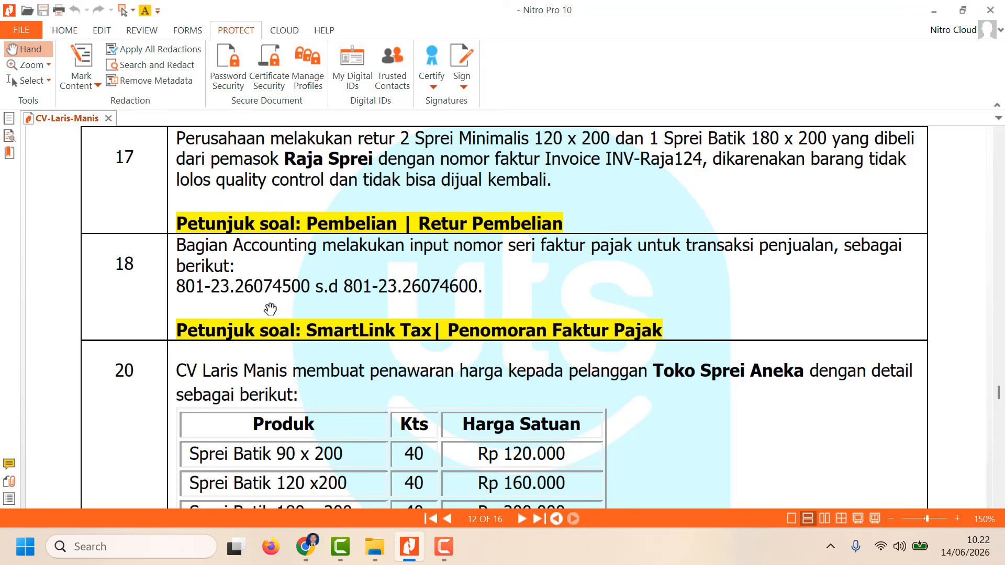
scroll(294, 286, down, 2)
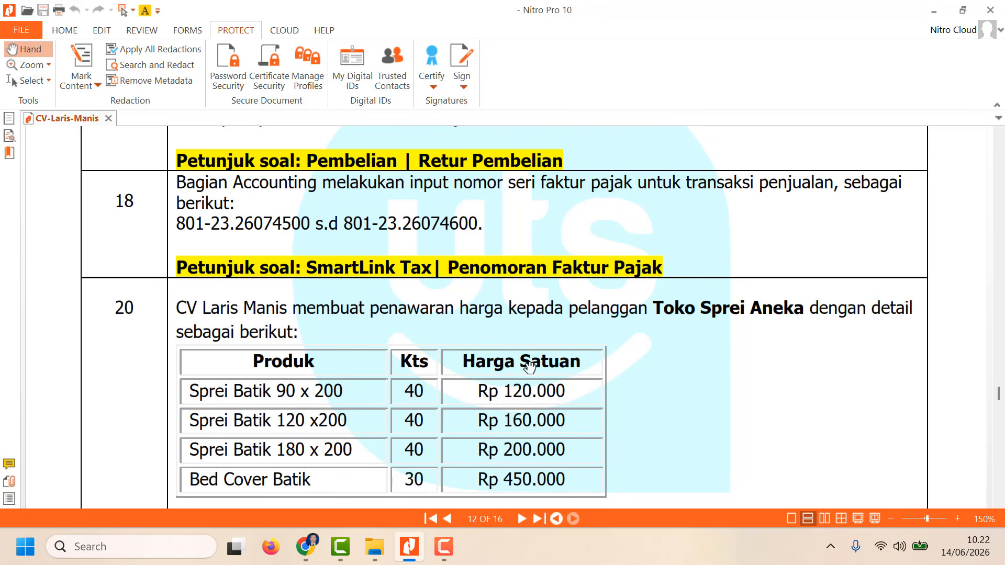
click(340, 547)
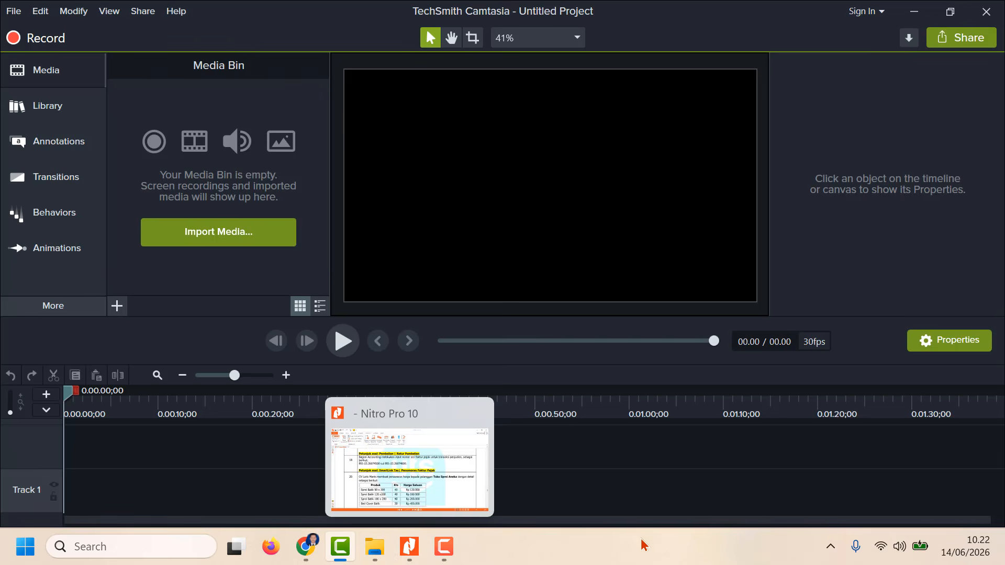
click(409, 553)
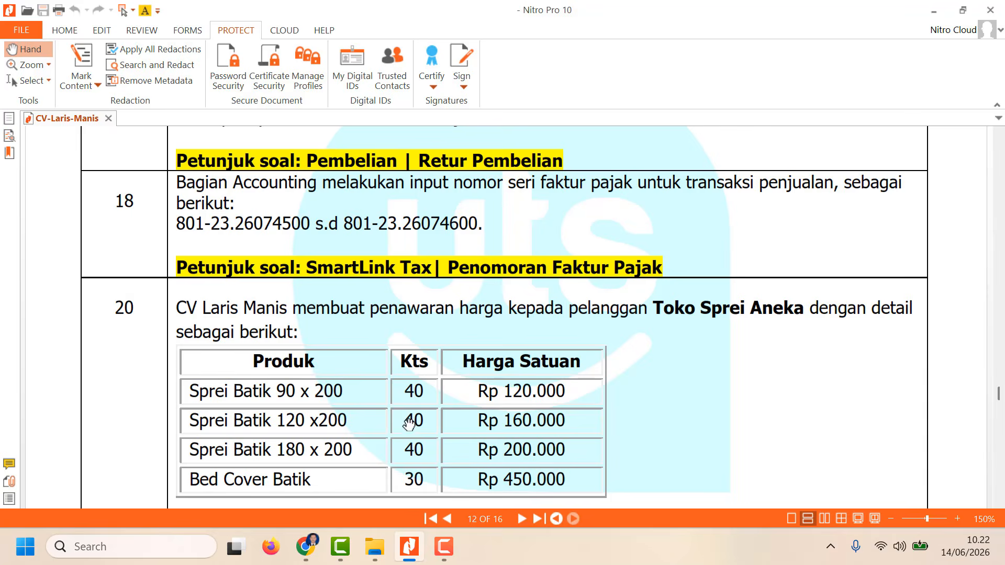
Step: Review tasks 18 and 20 in the assignment, then switch to Accurate and check the SmartLink Tax options for tax invoice numbering
scroll(409, 418, down, 2)
scroll(409, 418, up, 3)
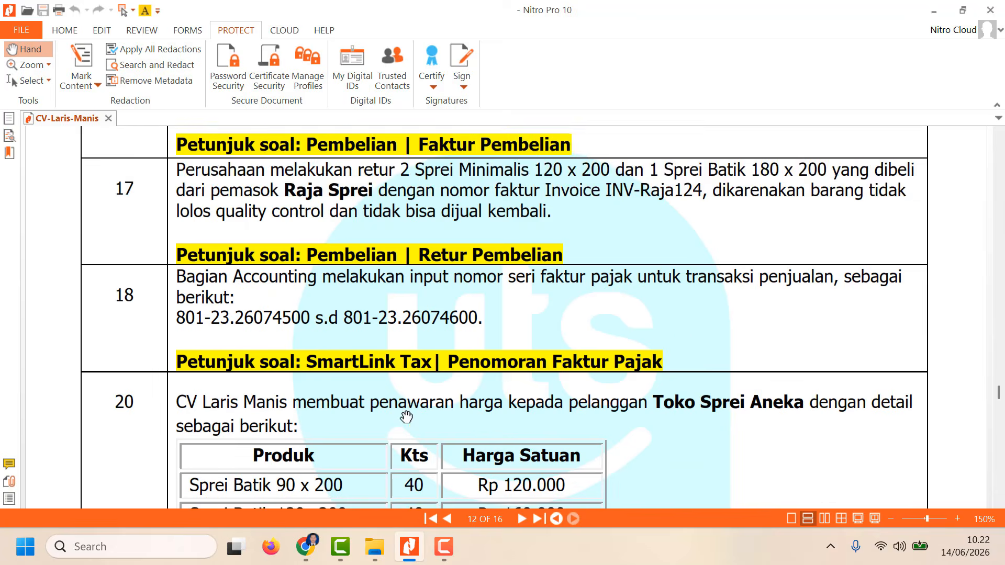
scroll(407, 417, down, 2)
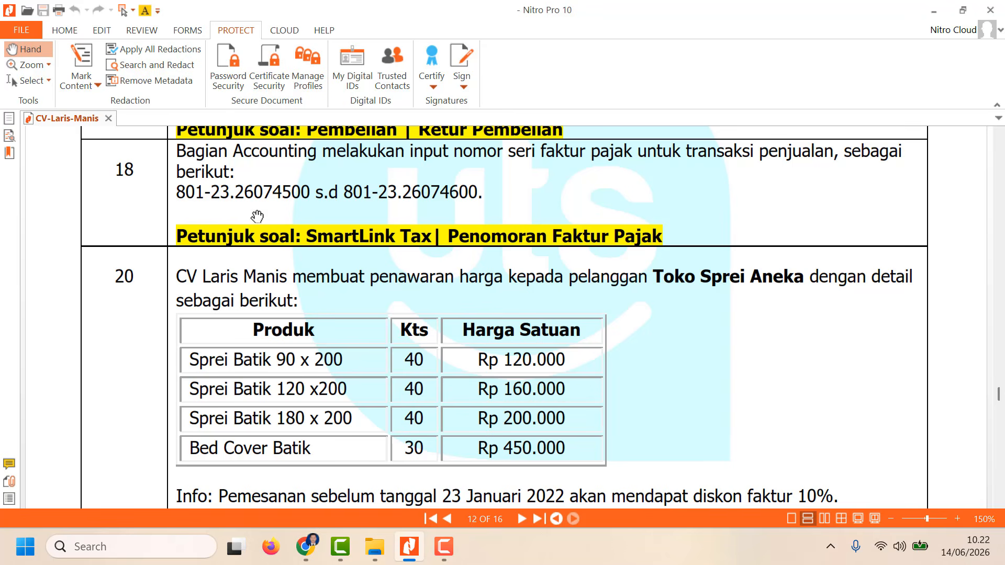
click(306, 546)
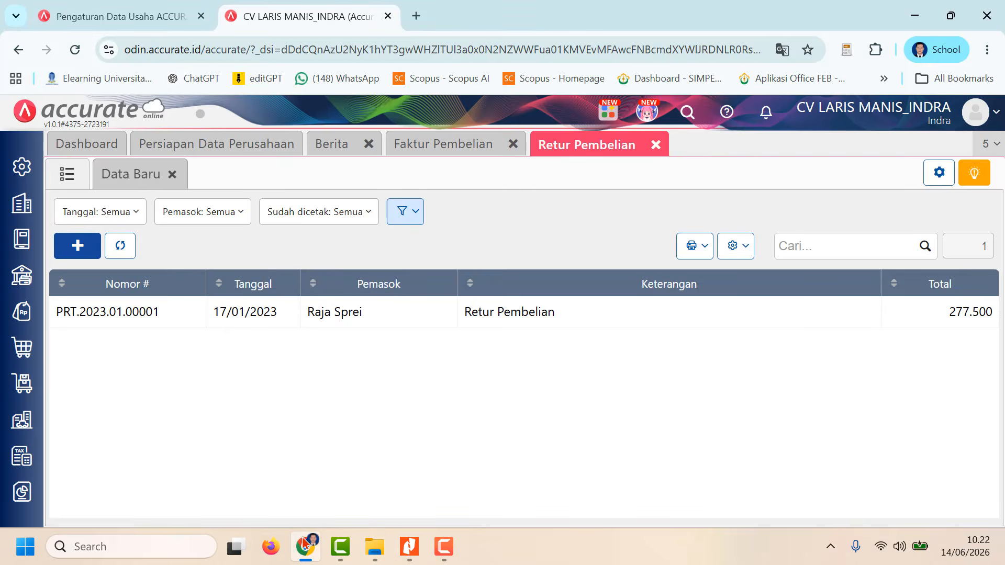
click(19, 457)
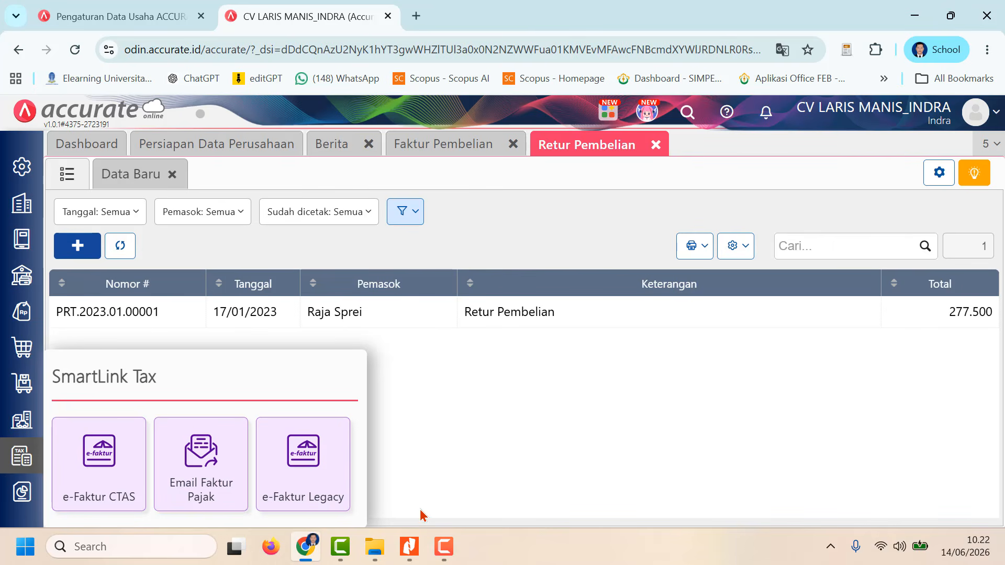
Step: Switch back to the assignment in Nitro Pro and read the Toko Sprei Aneka quotation details in task 20
click(409, 546)
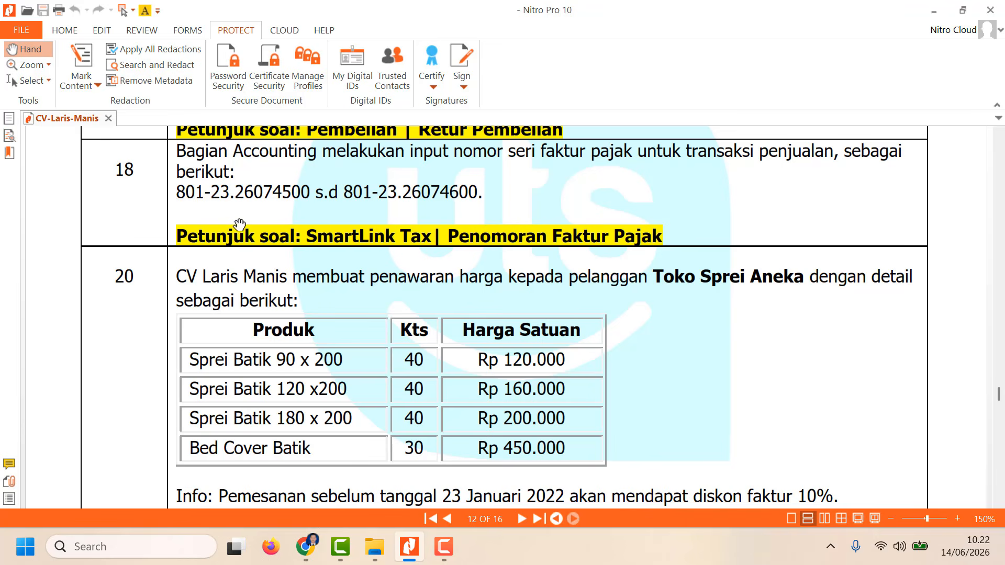
scroll(236, 227, down, 5)
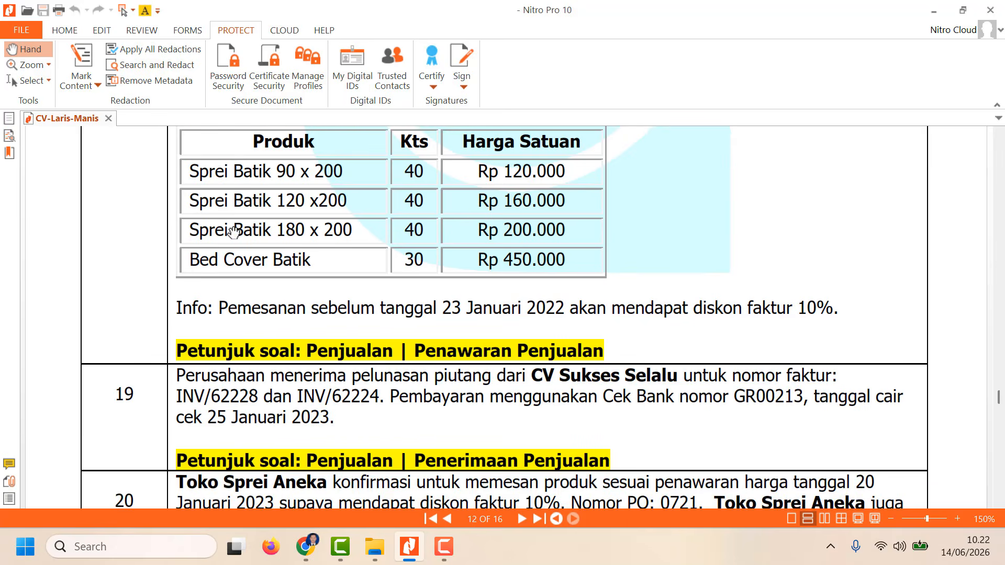
scroll(234, 232, up, 3)
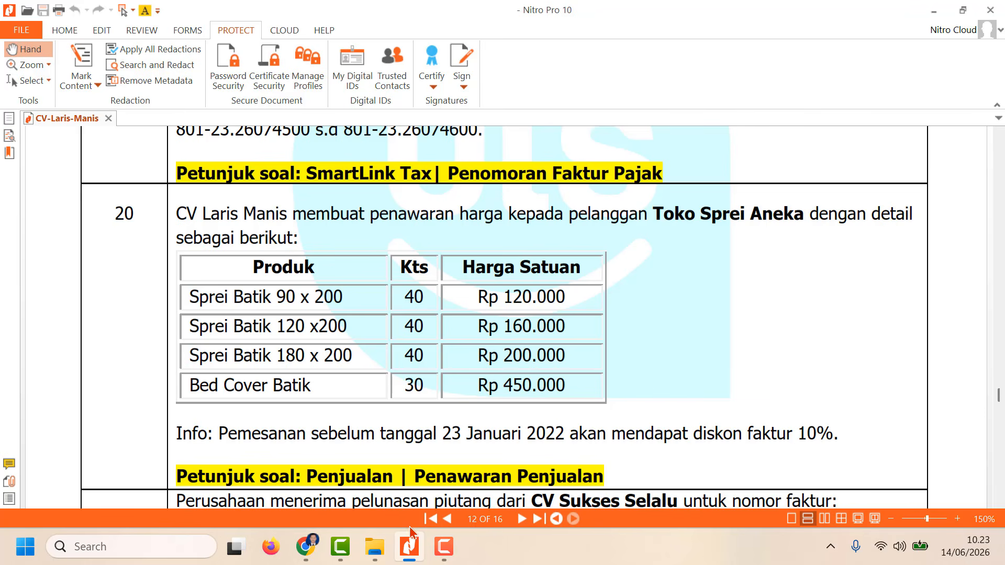
Step: Switch to Accurate, close the Retur Pembelian and Faktur Pembelian pages, and open a new Penawaran Penjualan form
click(305, 547)
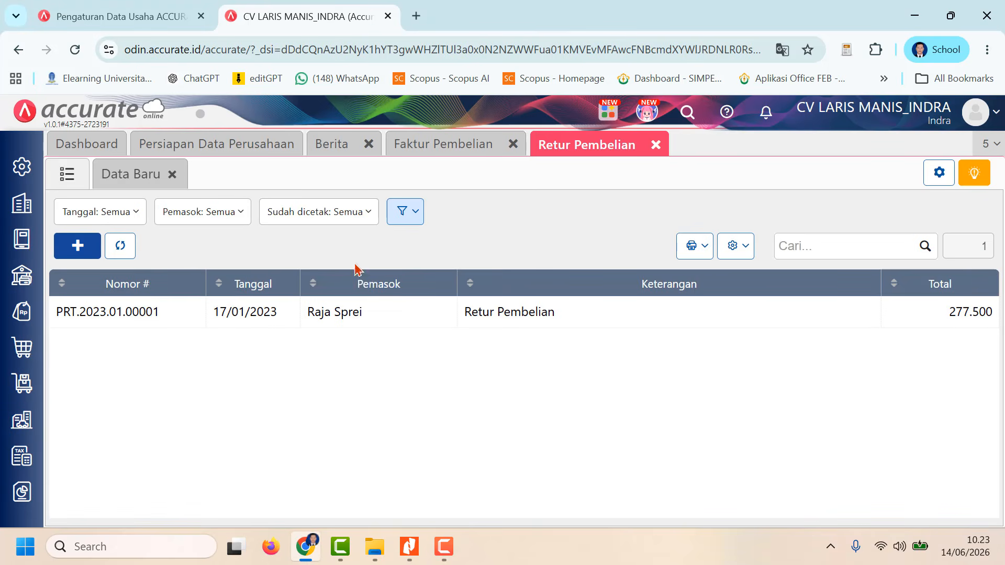
click(655, 145)
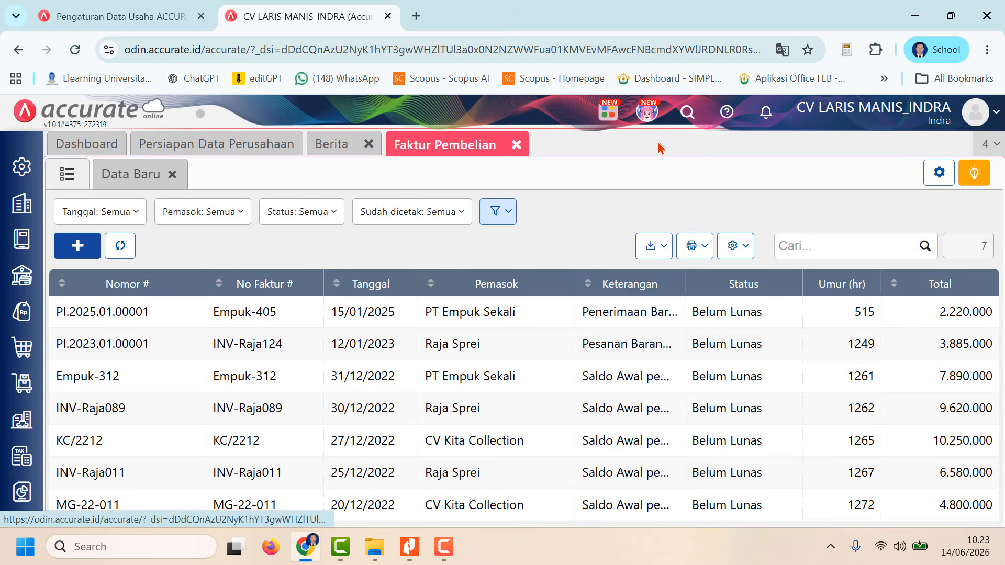
click(516, 146)
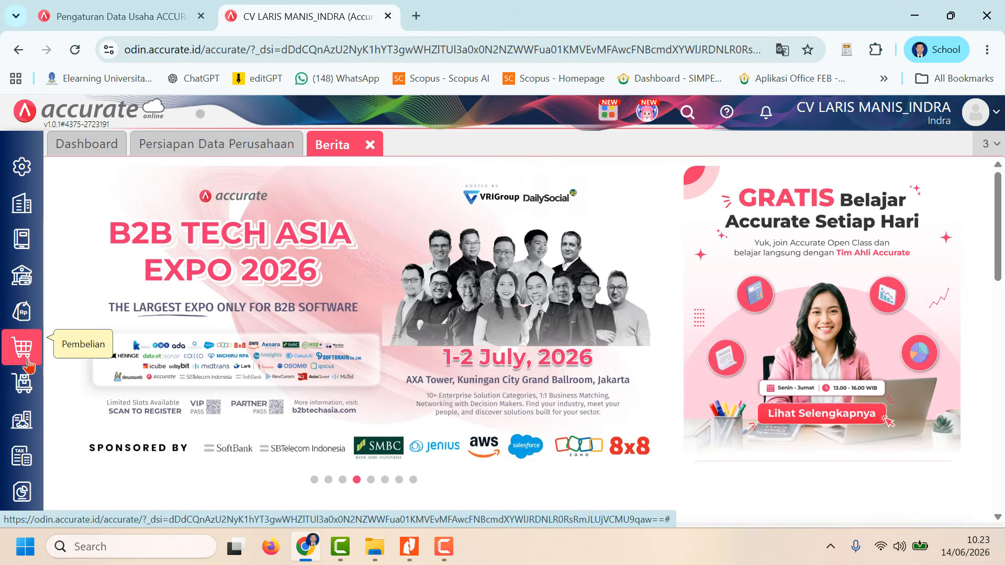
click(24, 321)
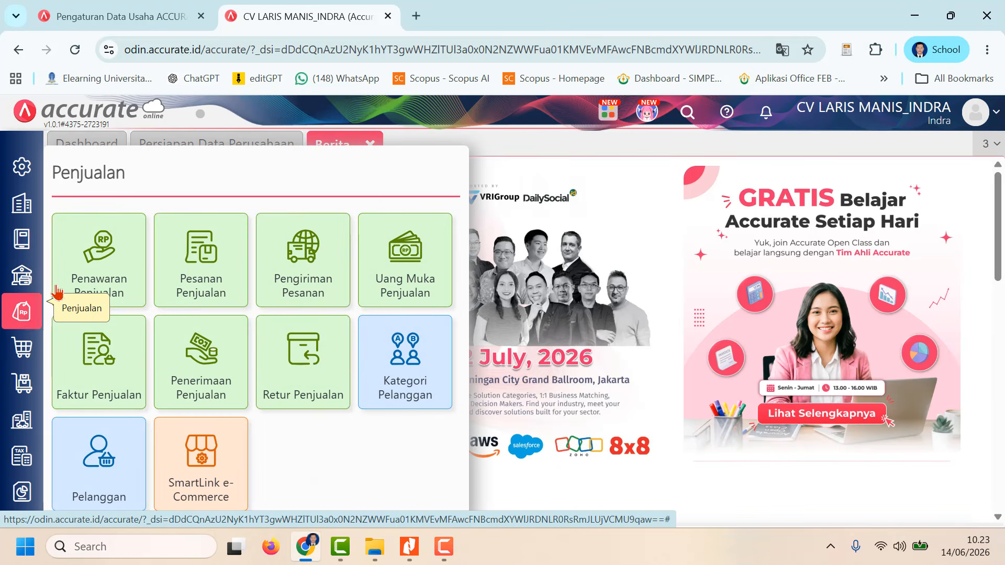
click(119, 284)
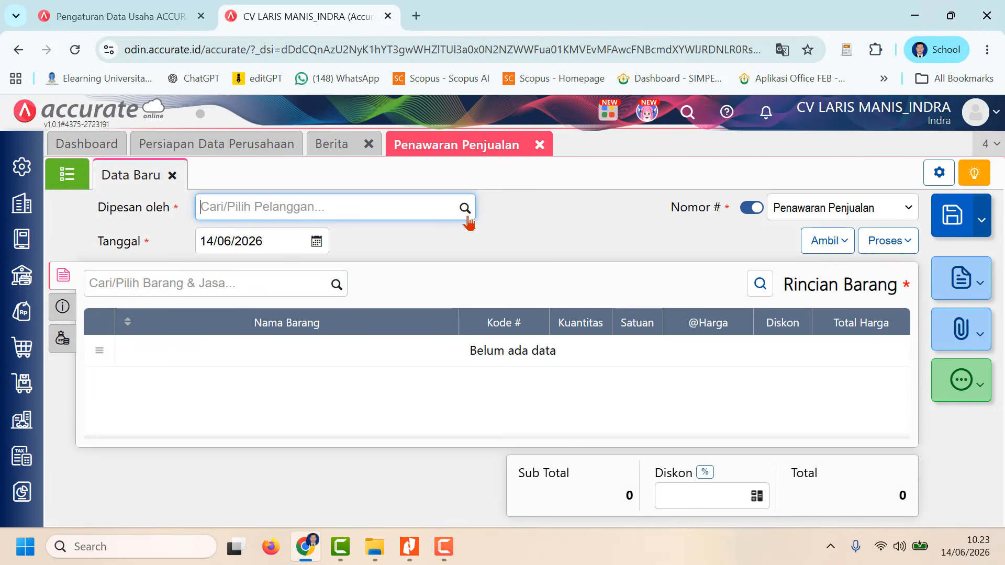
Step: Choose Toko Sprei Aneka as the quotation's customer and set its Tanggal to 20/01/2023
click(467, 214)
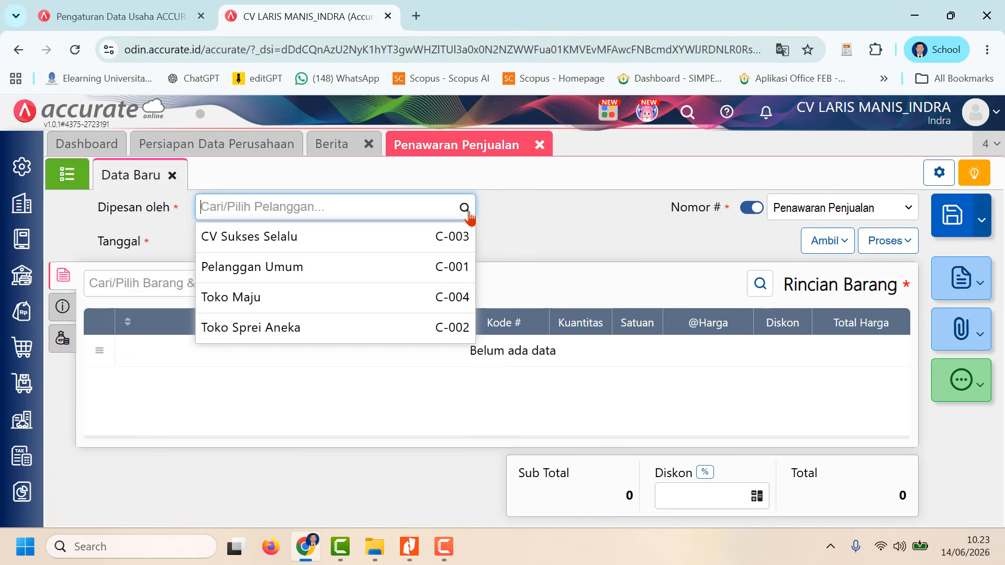
click(329, 330)
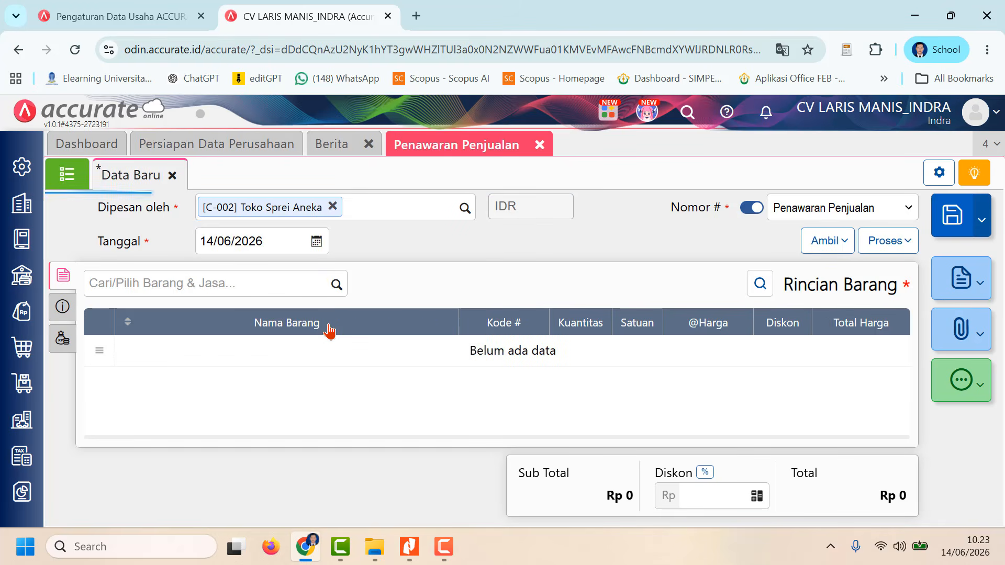
click(298, 237)
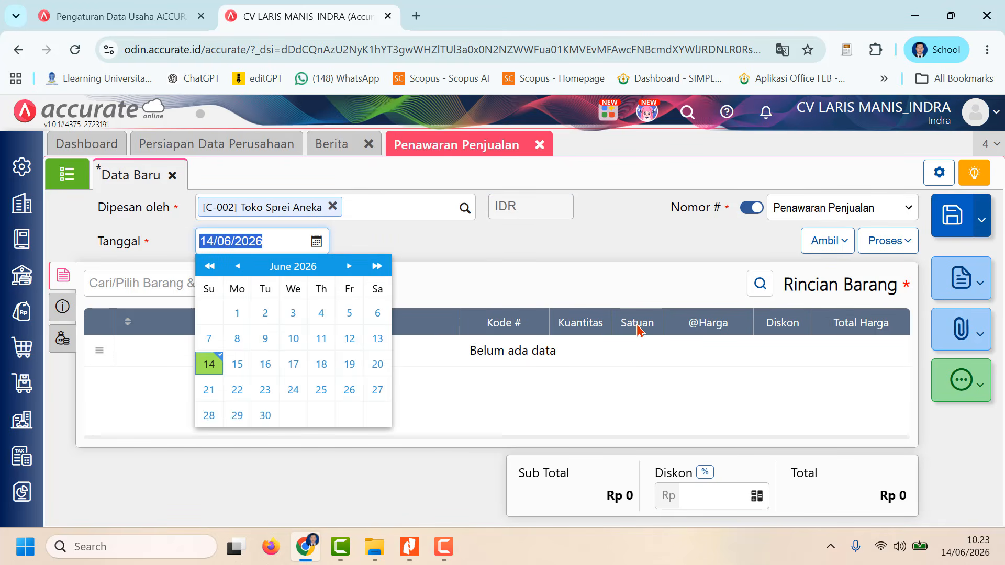
text(20)
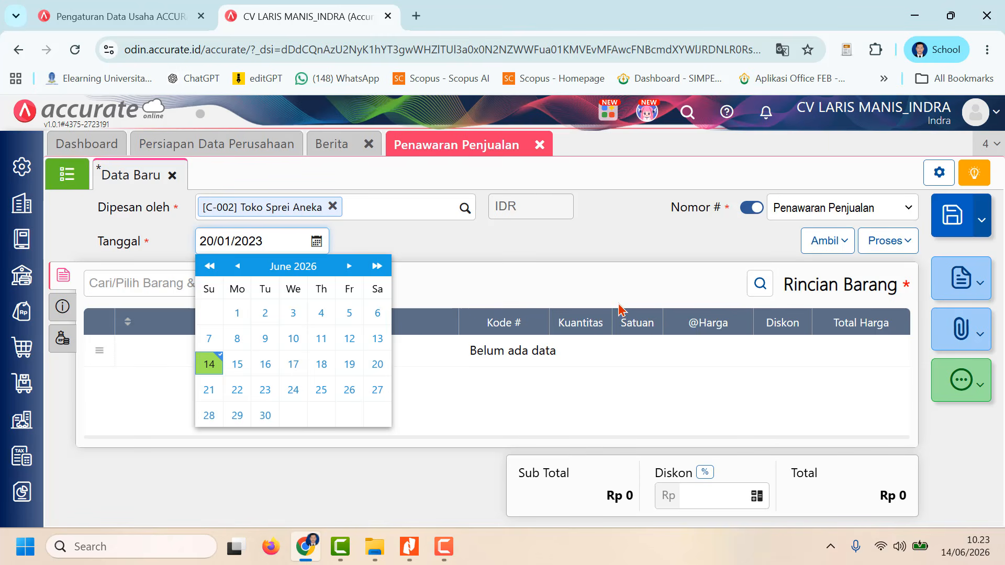
click(600, 289)
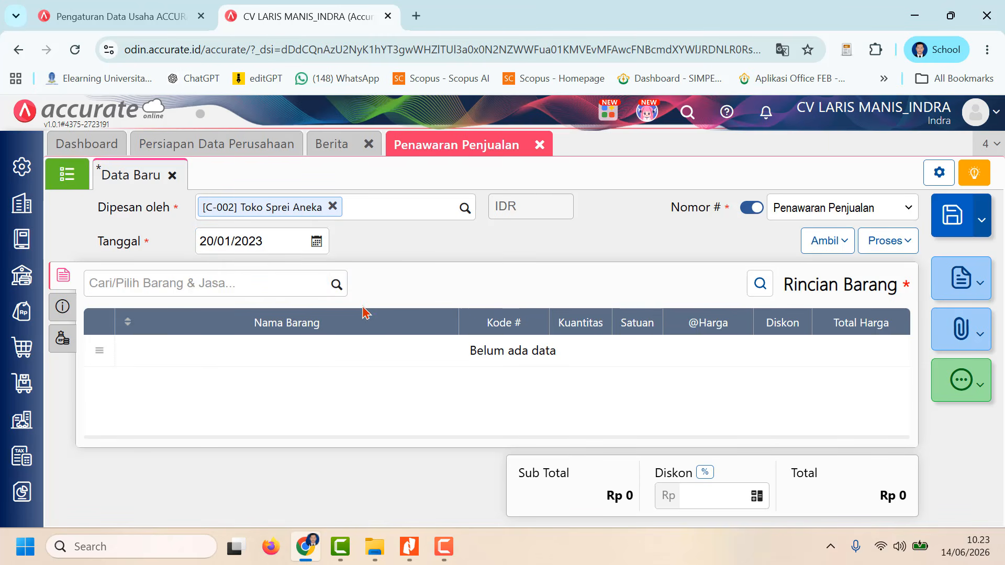
Step: Add Sprei Batik 90 x 200 to the sales quotation with a quantity of 40 sets
click(341, 285)
click(341, 284)
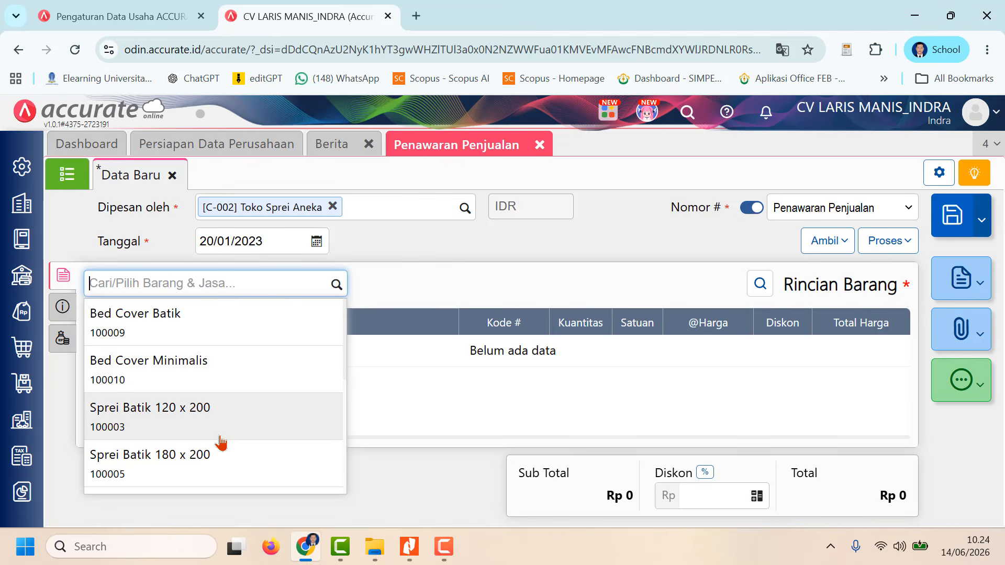
scroll(285, 344, down, 3)
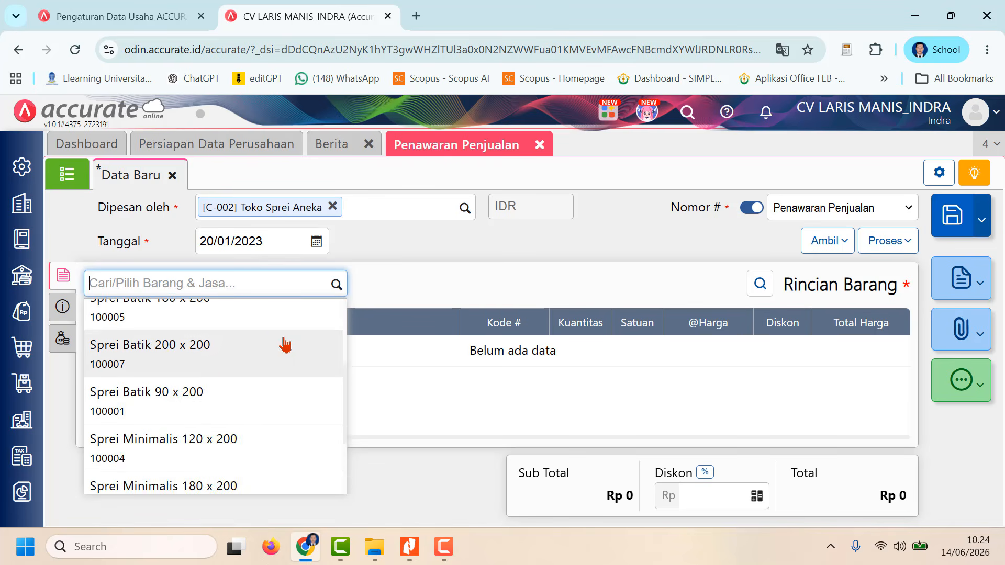
scroll(285, 343, up, 2)
scroll(285, 344, down, 3)
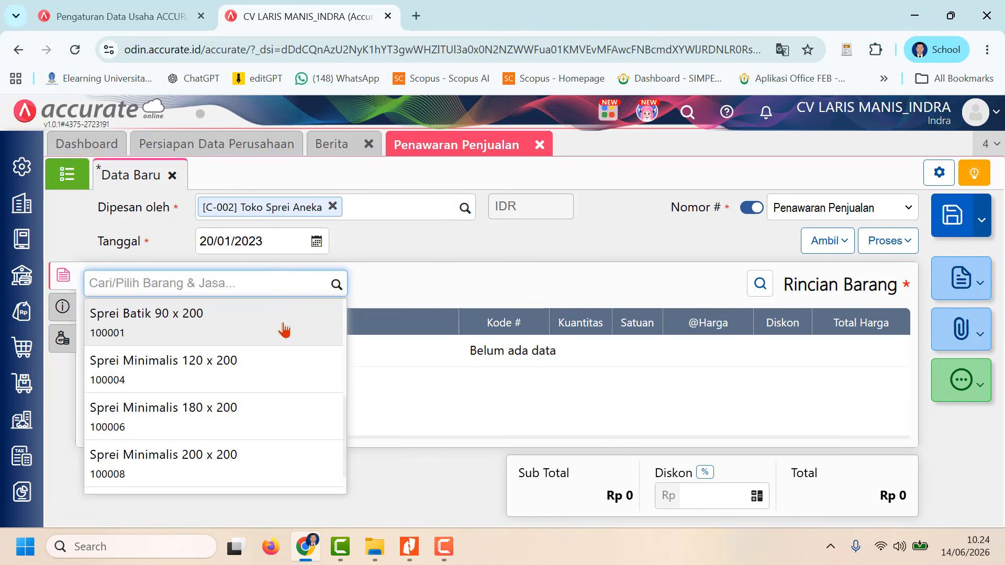
click(284, 330)
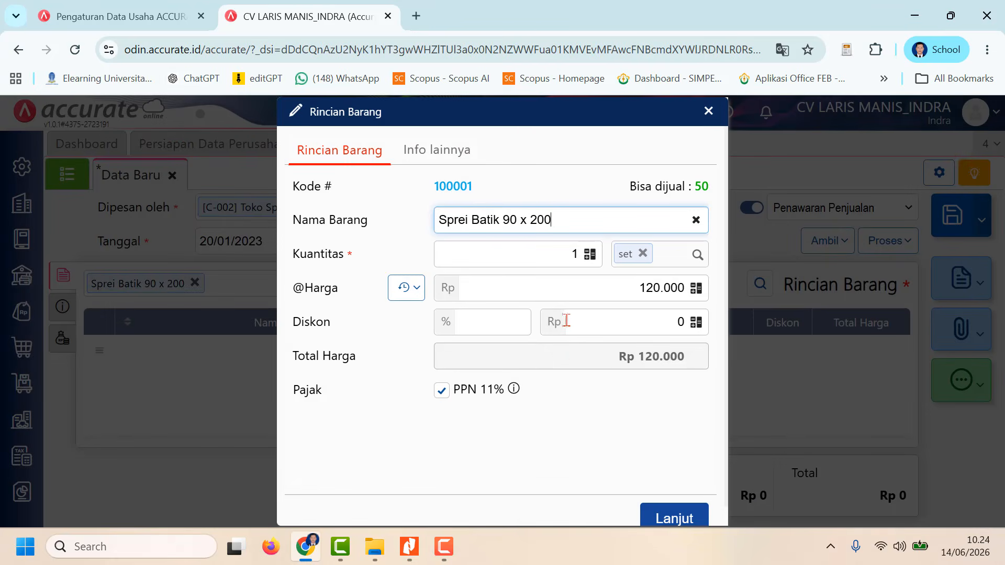
click(563, 256)
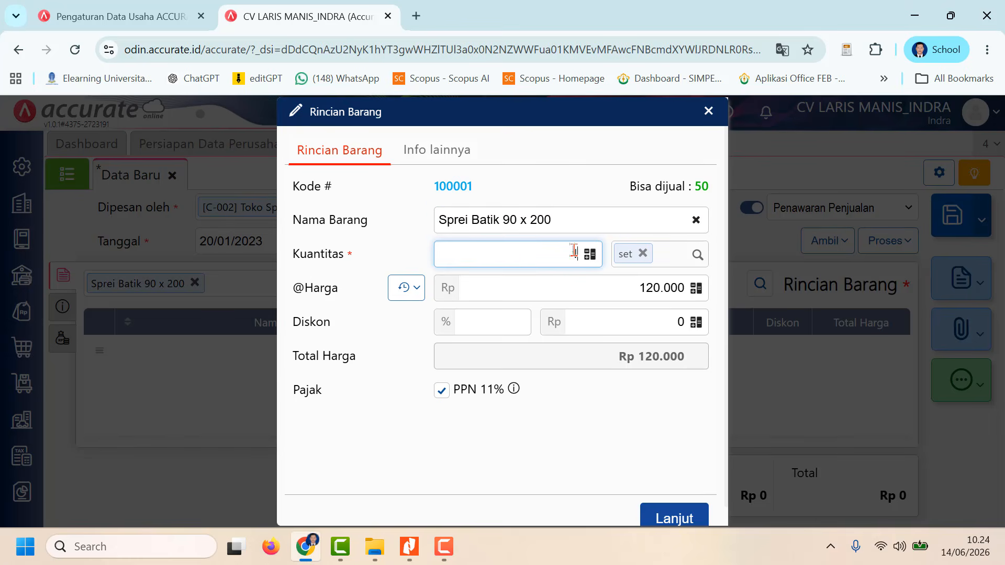
double_click(574, 254)
text(40)
click(619, 285)
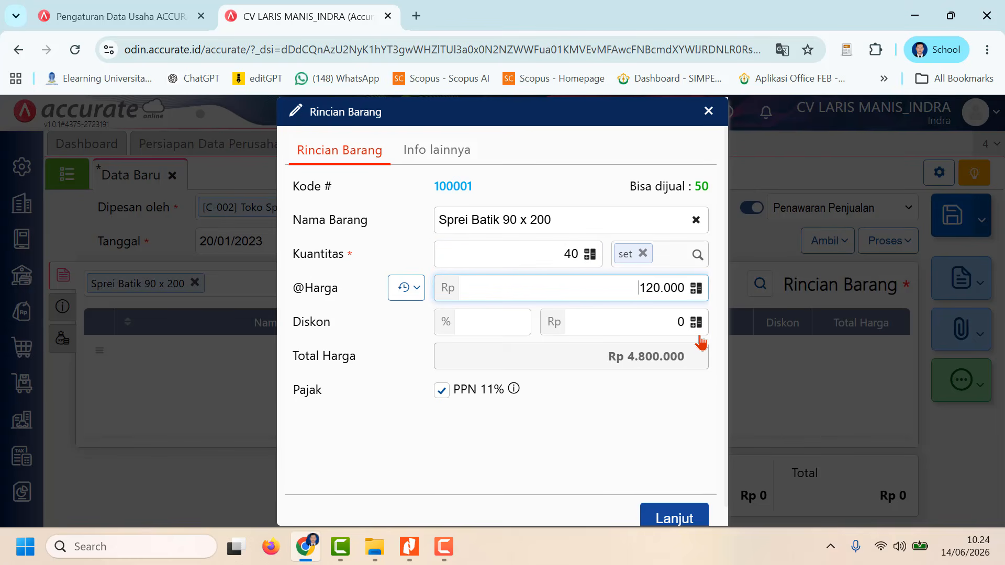
click(674, 517)
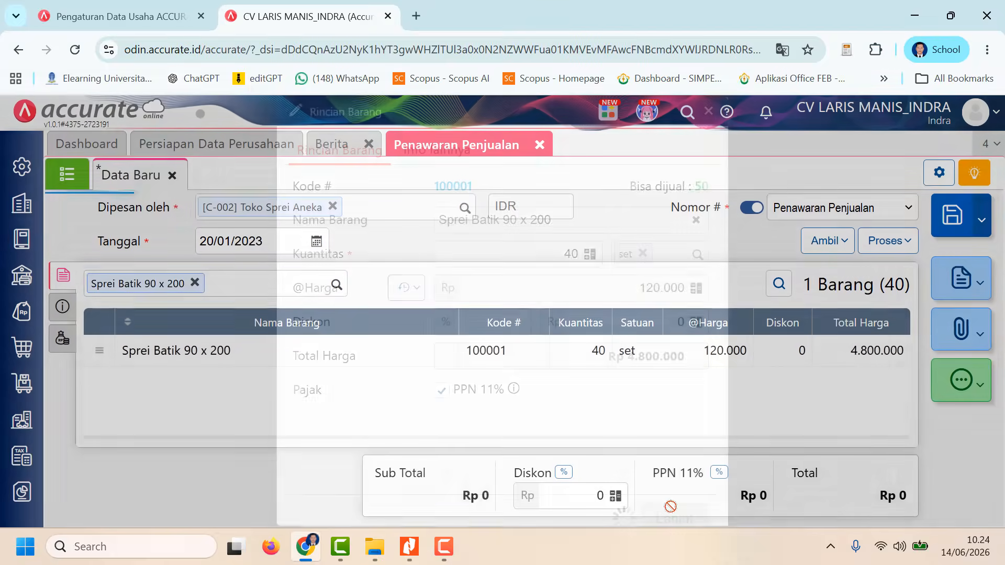
Step: Add Sprei Batik 120 x 200 to the sales quotation with a quantity of 40 sets
click(338, 283)
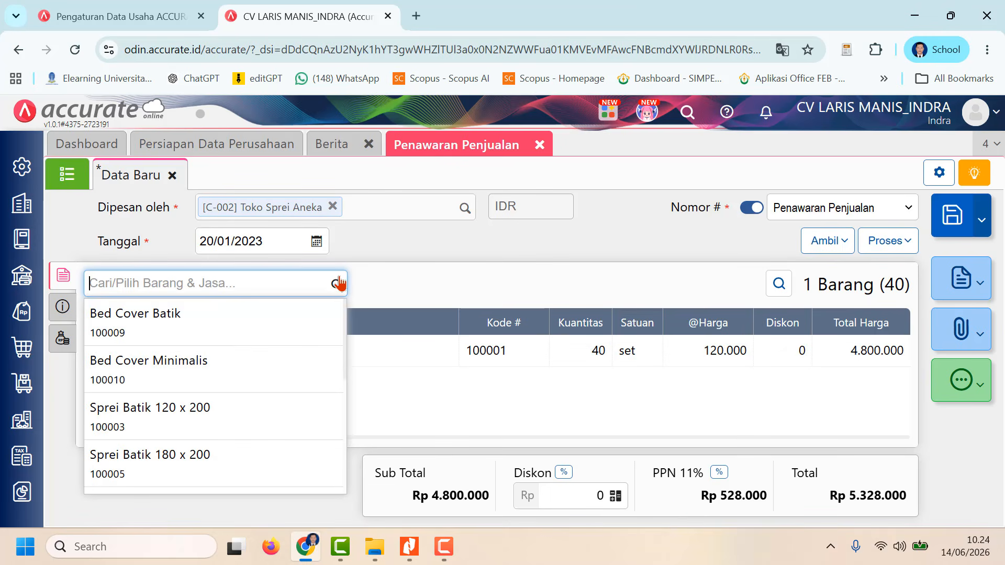
click(240, 420)
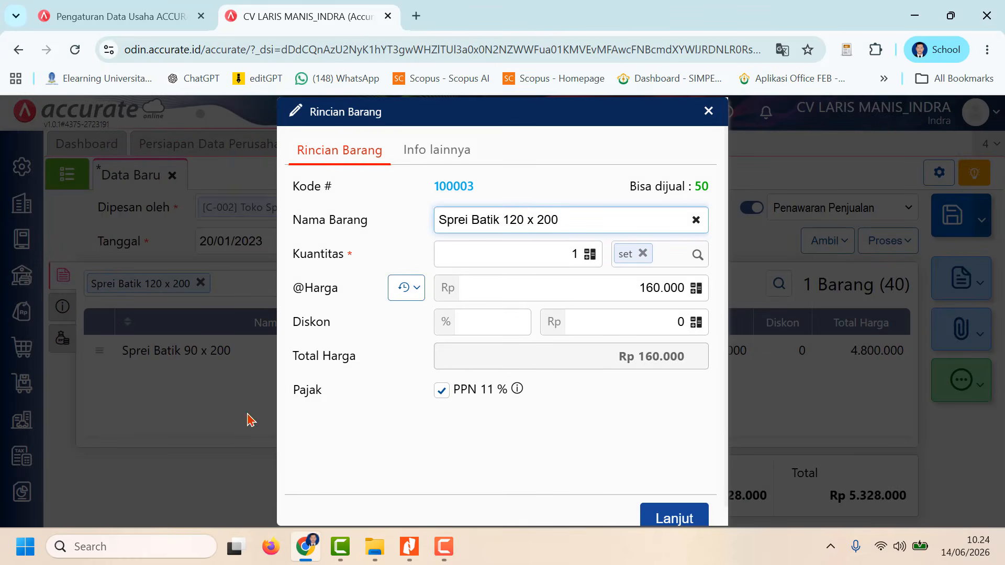
click(552, 250)
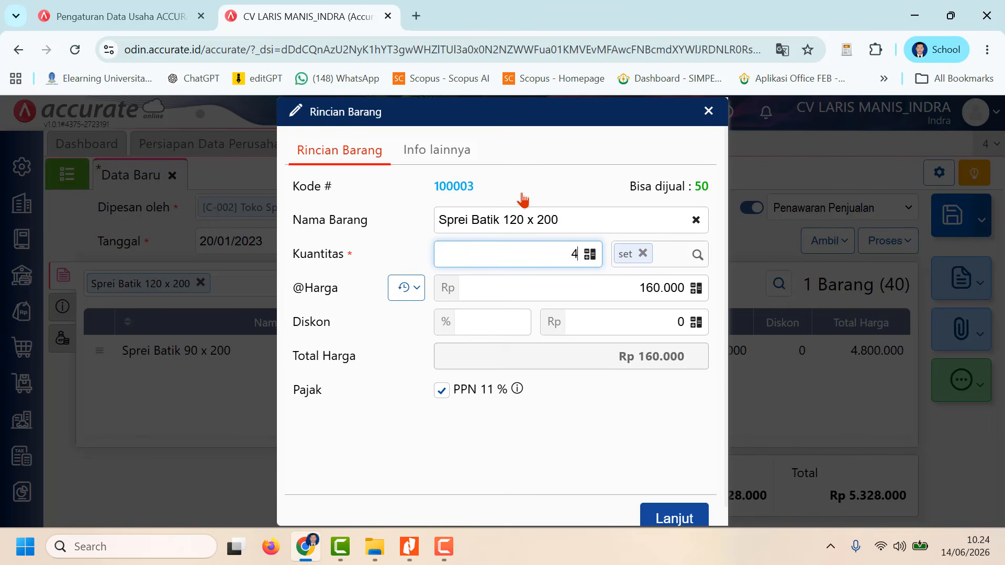
click(582, 292)
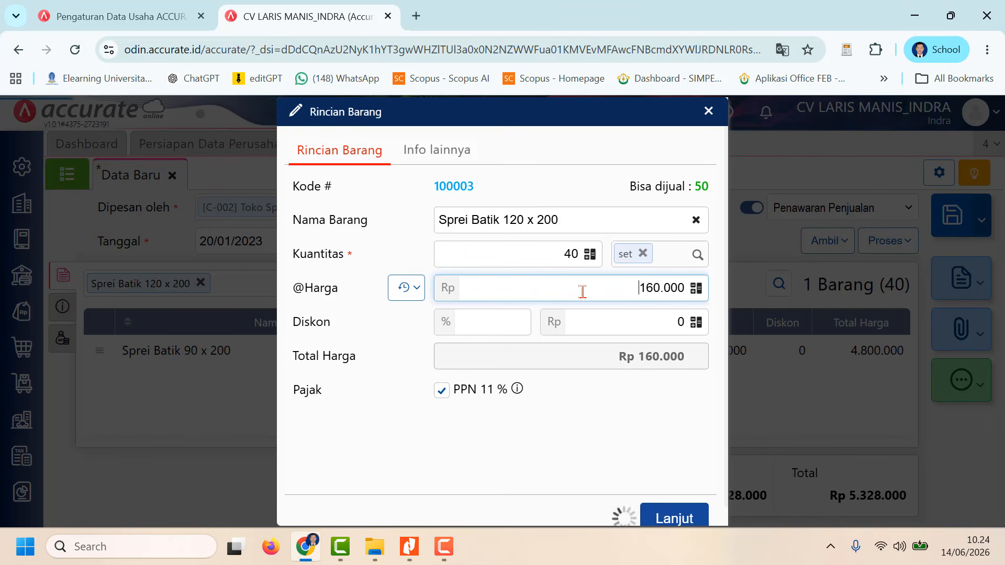
click(674, 518)
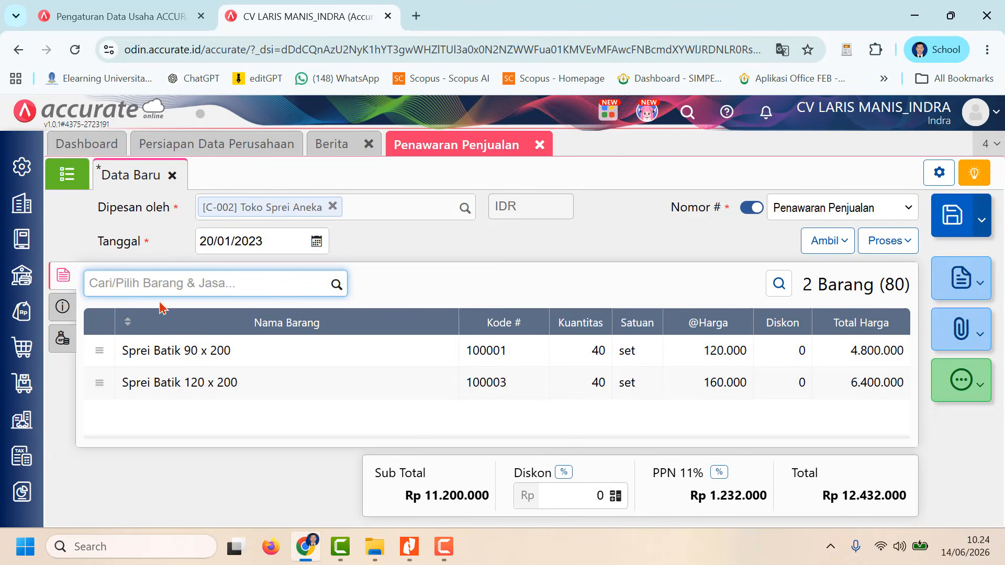
Step: Add Sprei Batik 180 x 200 to the sales quotation with a quantity of 40 sets
click(341, 284)
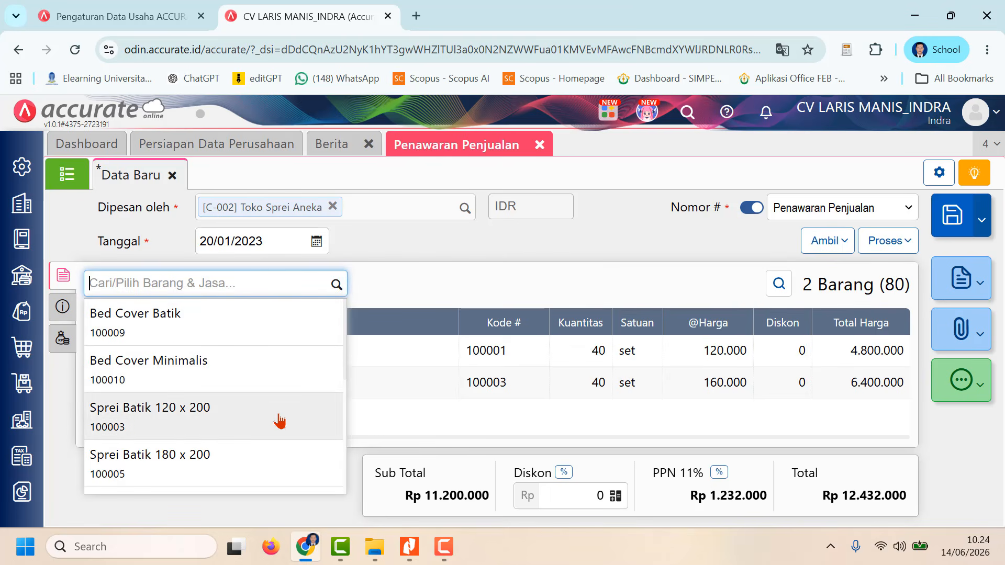
click(265, 460)
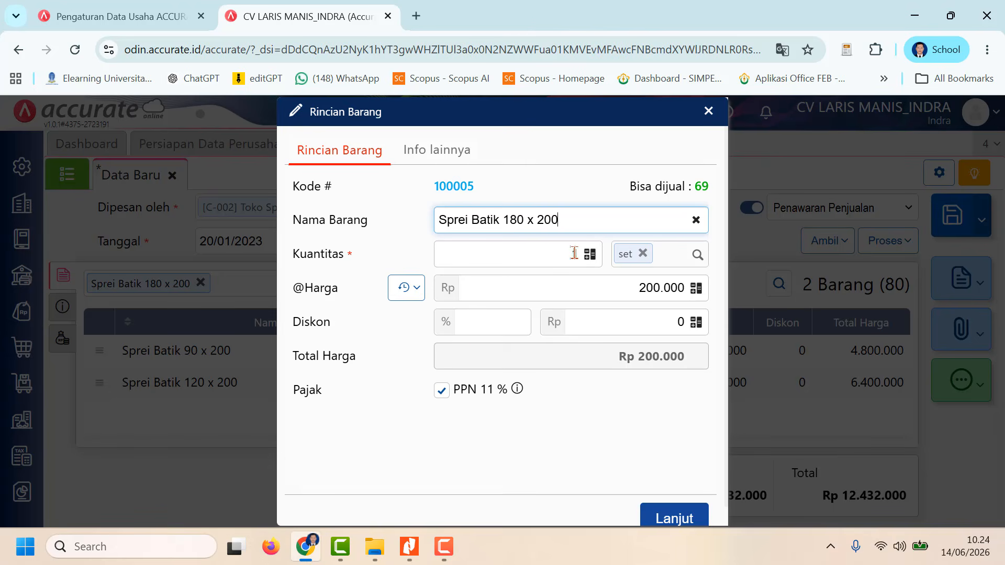
click(573, 253)
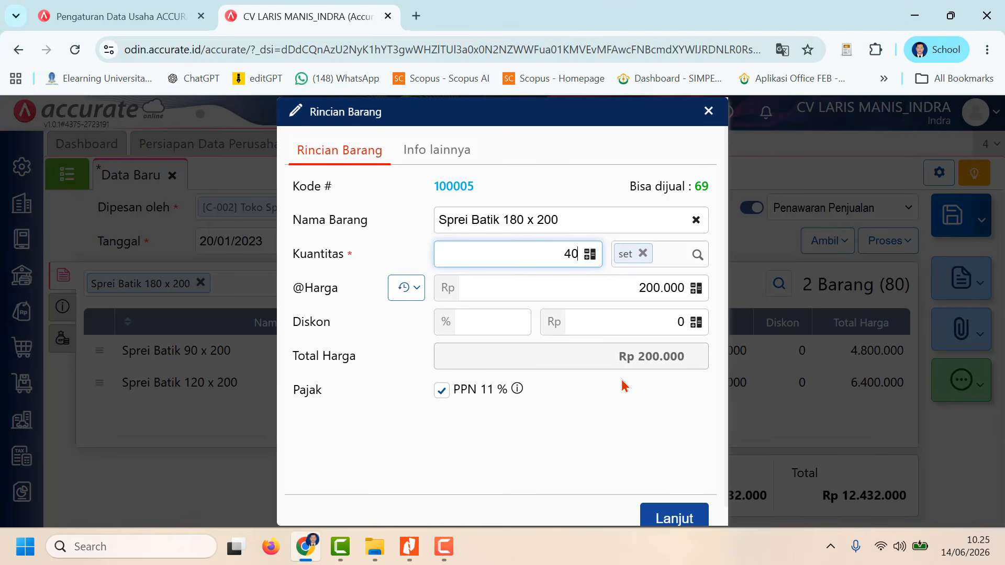
click(673, 517)
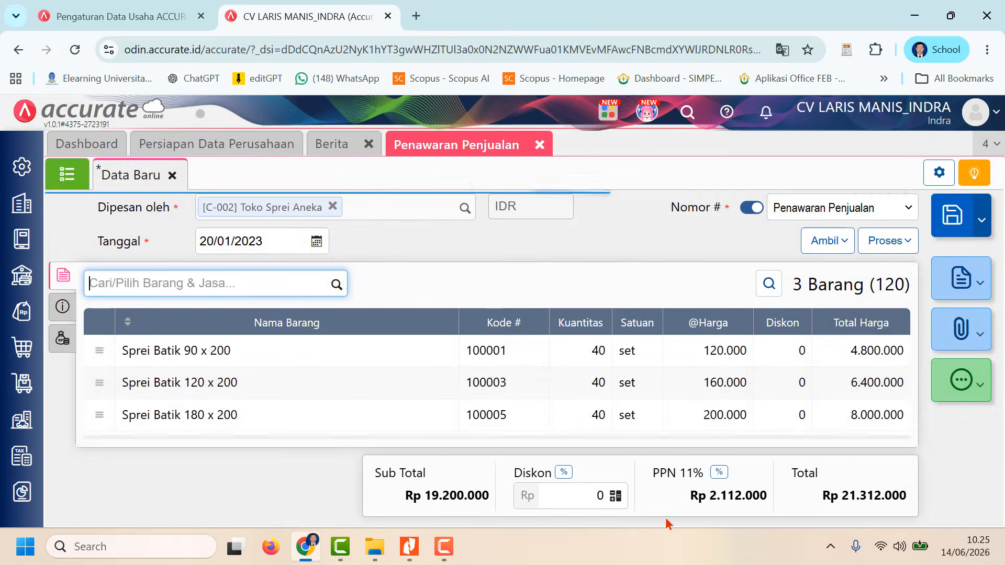
Step: Add Bed Cover Batik to the sales quotation with a quantity of 30 sets and review the item lines
click(337, 283)
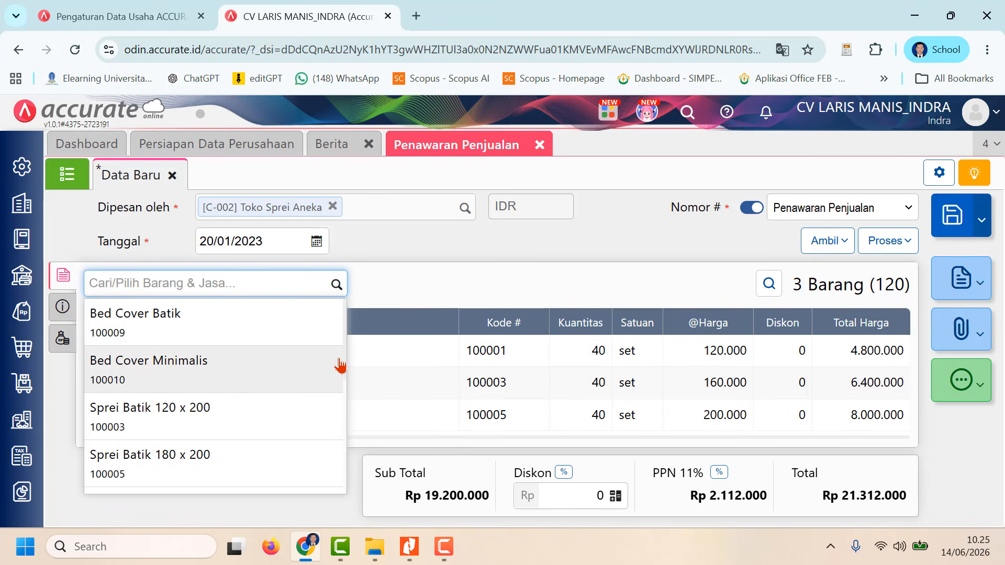
click(233, 330)
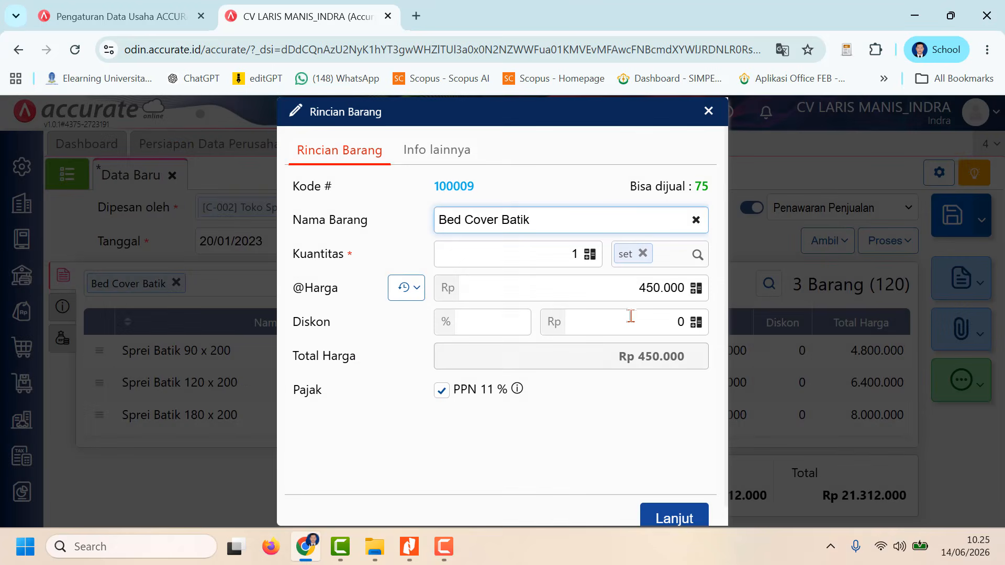
click(573, 254)
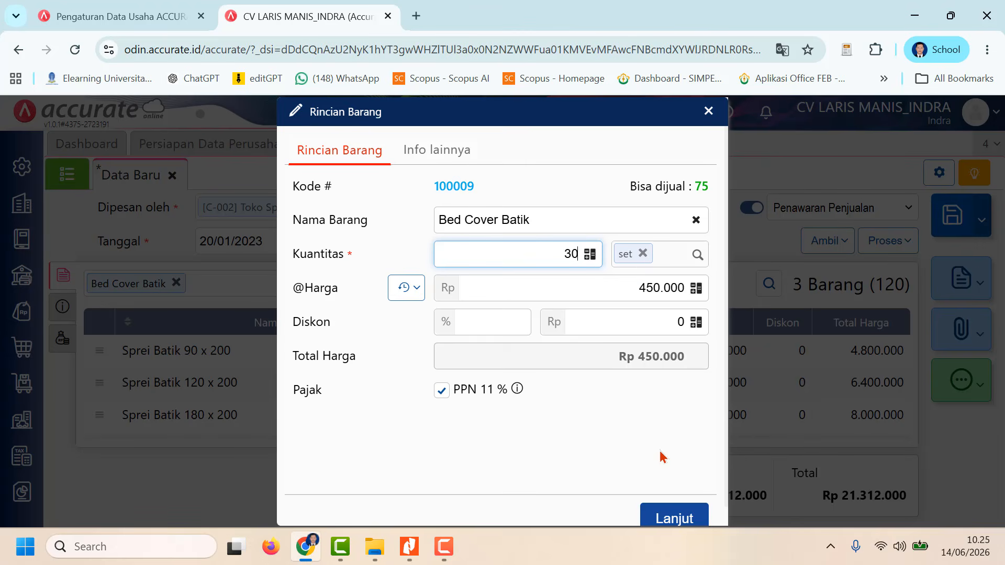
click(673, 517)
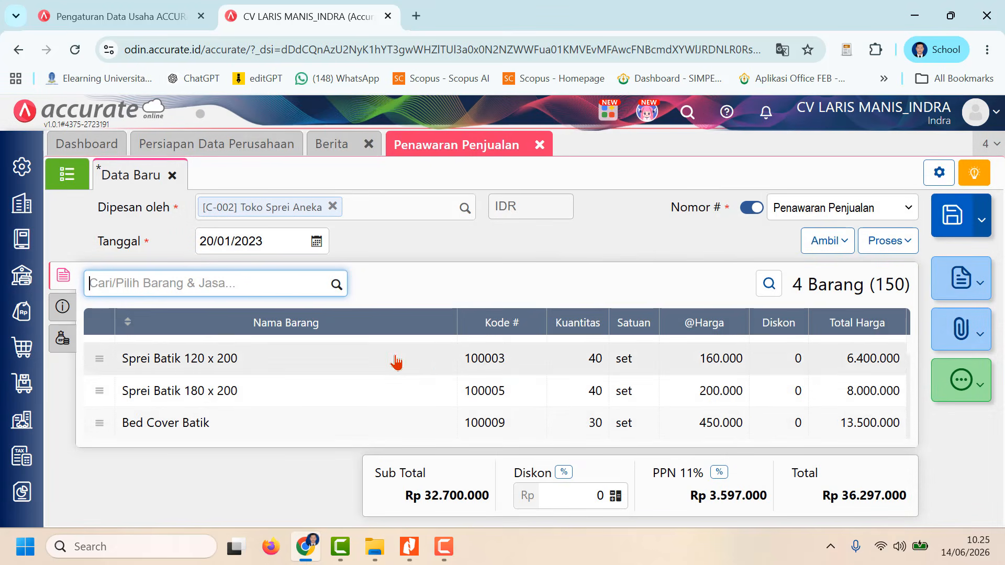
scroll(414, 383, up, 1)
scroll(415, 387, down, 1)
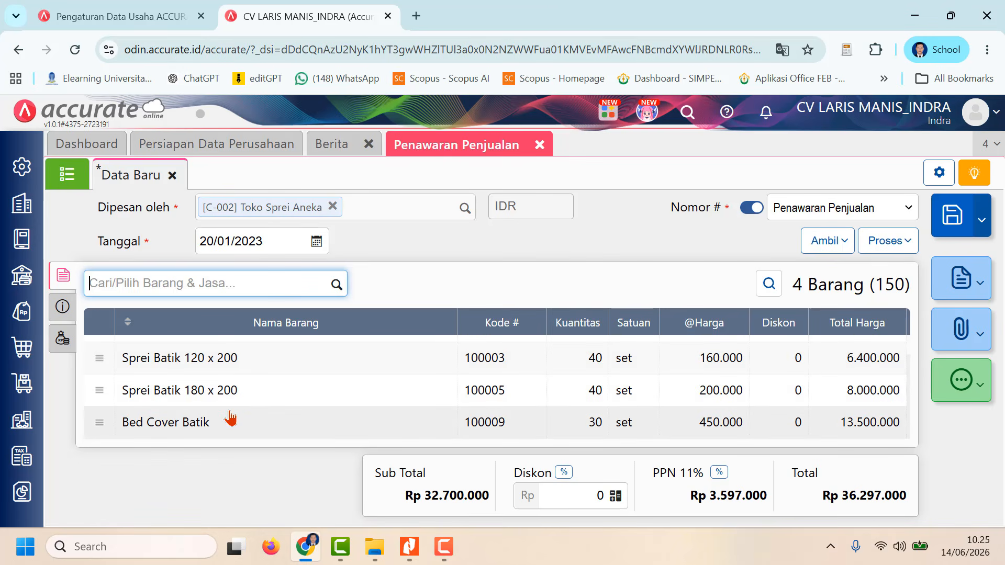
scroll(231, 418, up, 1)
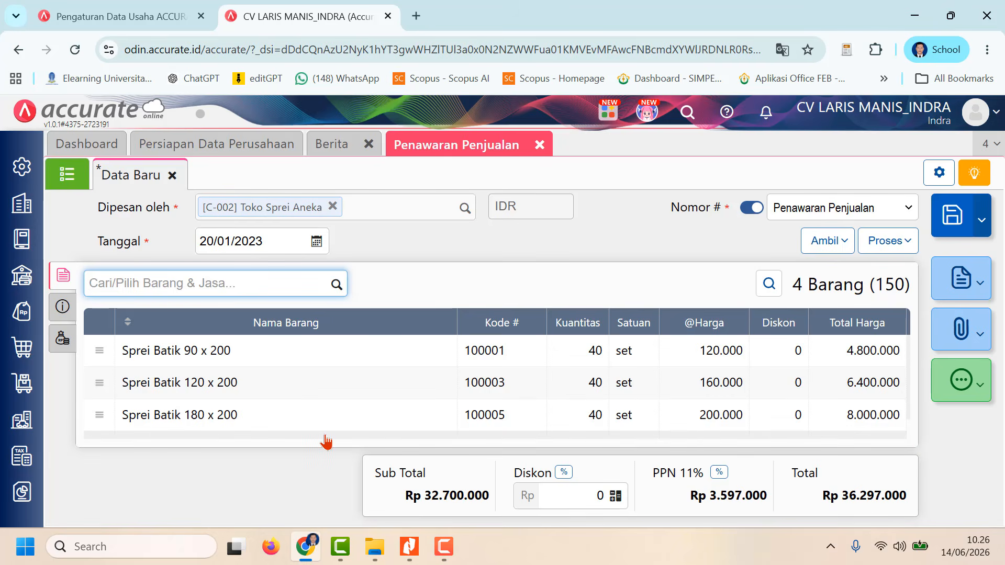
scroll(325, 442, down, 1)
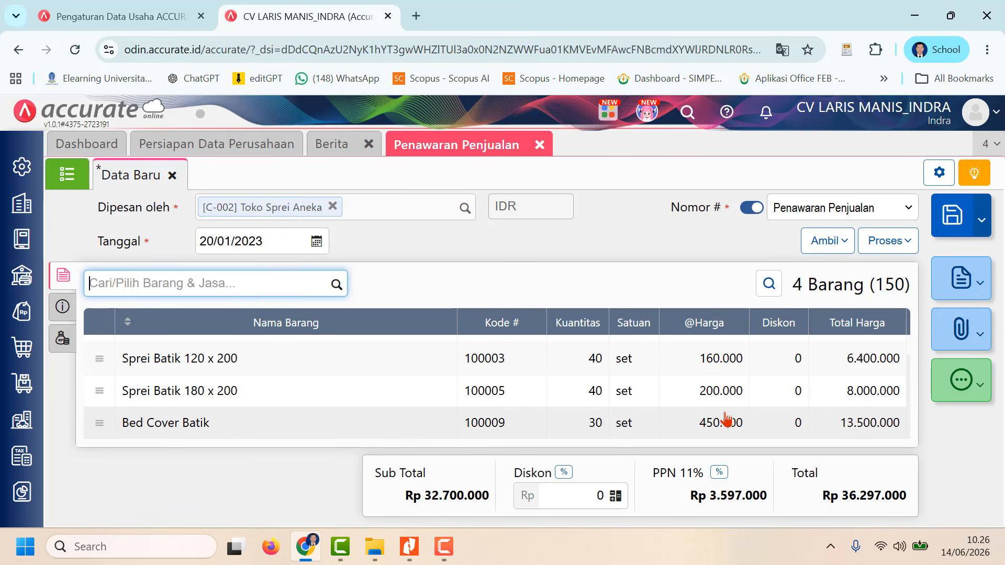
Step: Set the quotation's Keterangan to "Pemesan Sebelum tgl 23 Januari 2023 akan mendapatkan diskon faktur 10%" and save the quotation
click(63, 309)
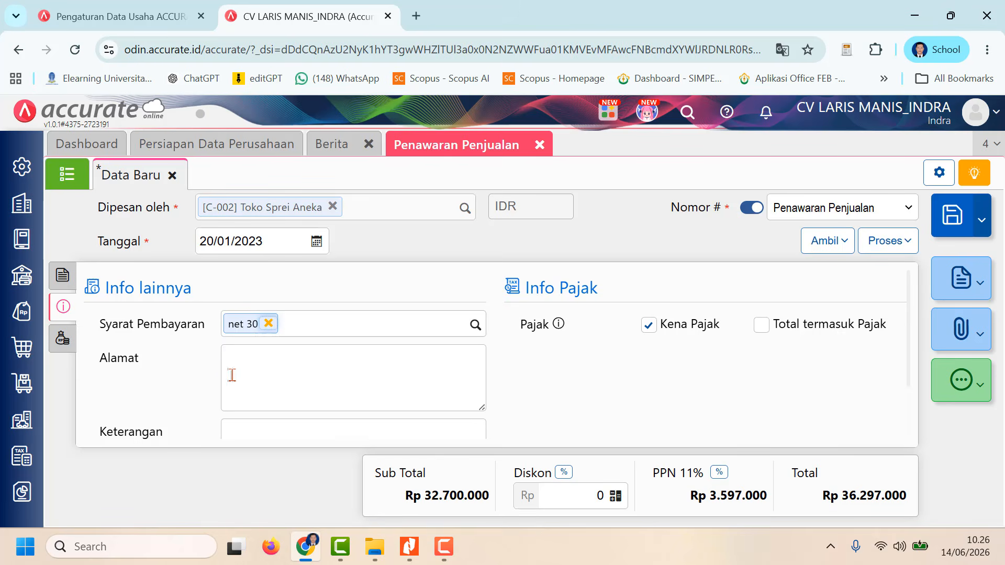
scroll(280, 400, down, 2)
click(280, 373)
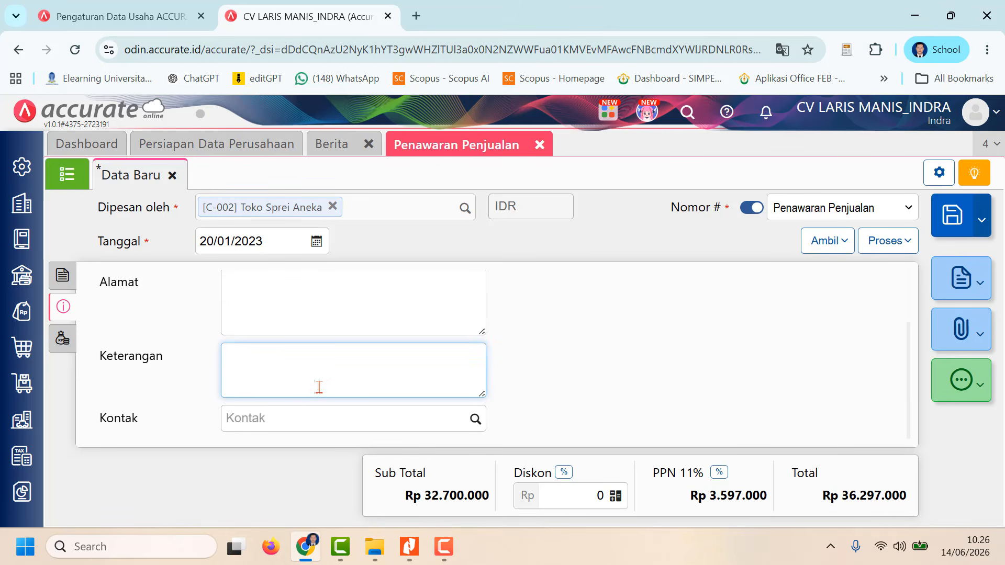
text(Pemesa)
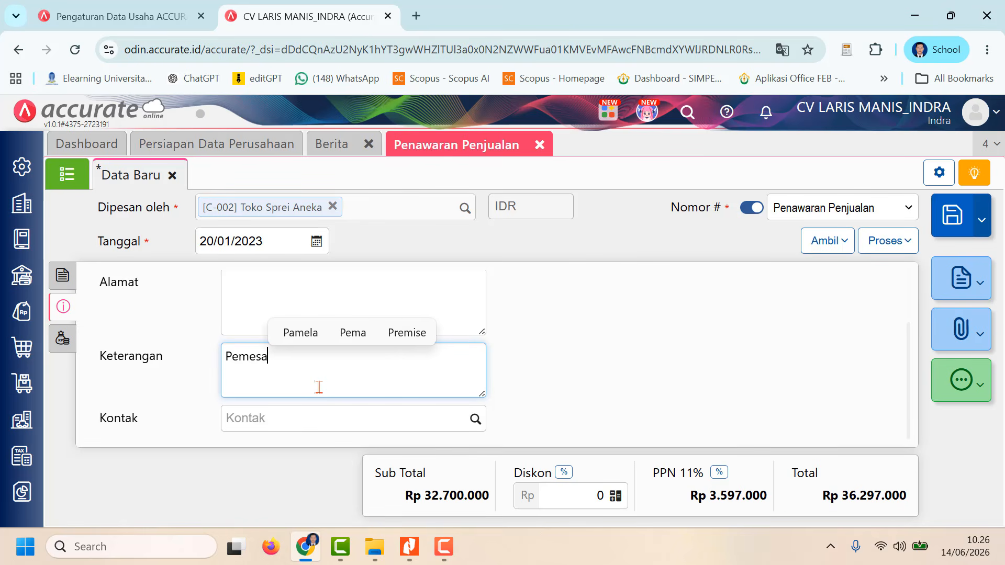
text(n Sebelu)
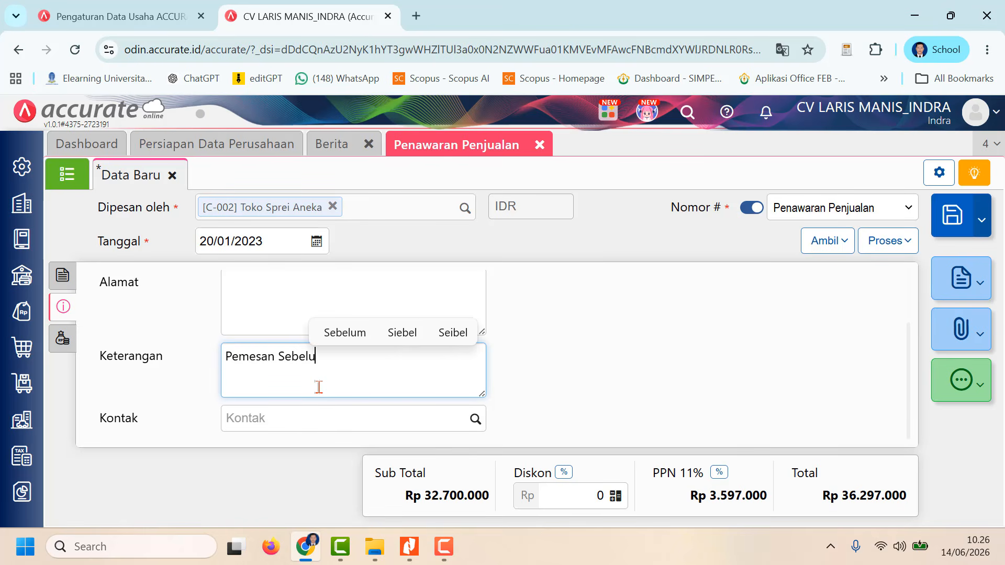
text(m )
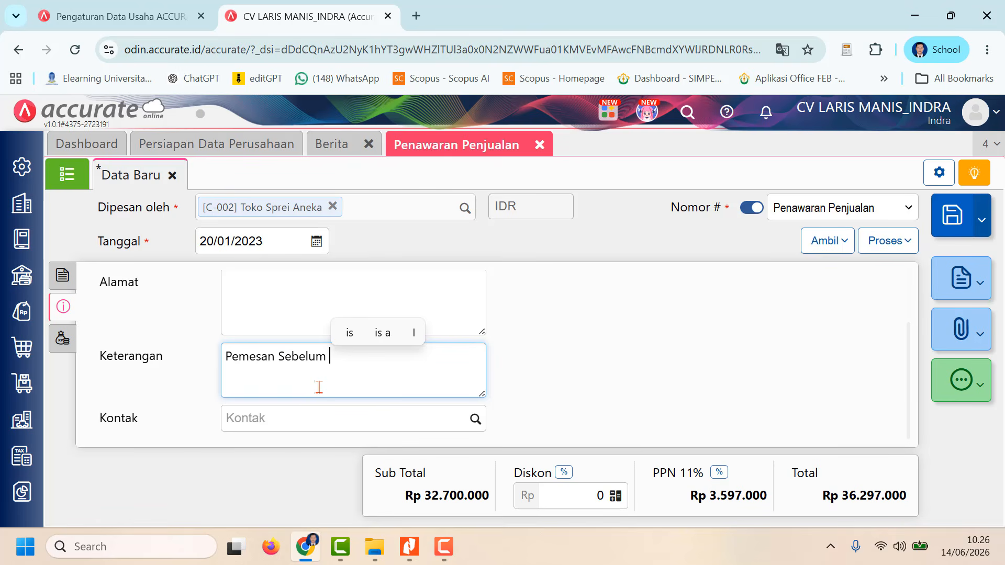
text(tgl 2)
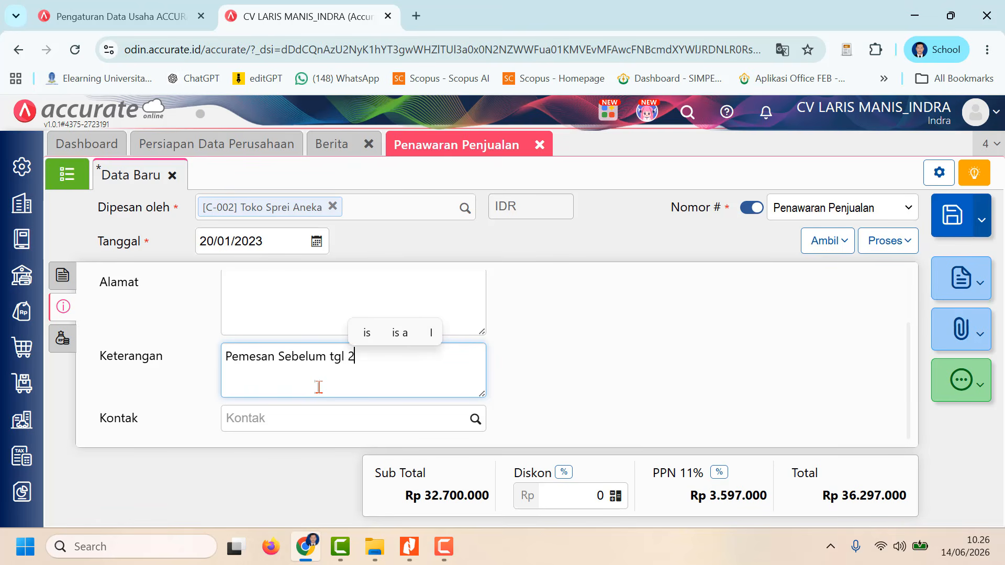
text(3 Januari)
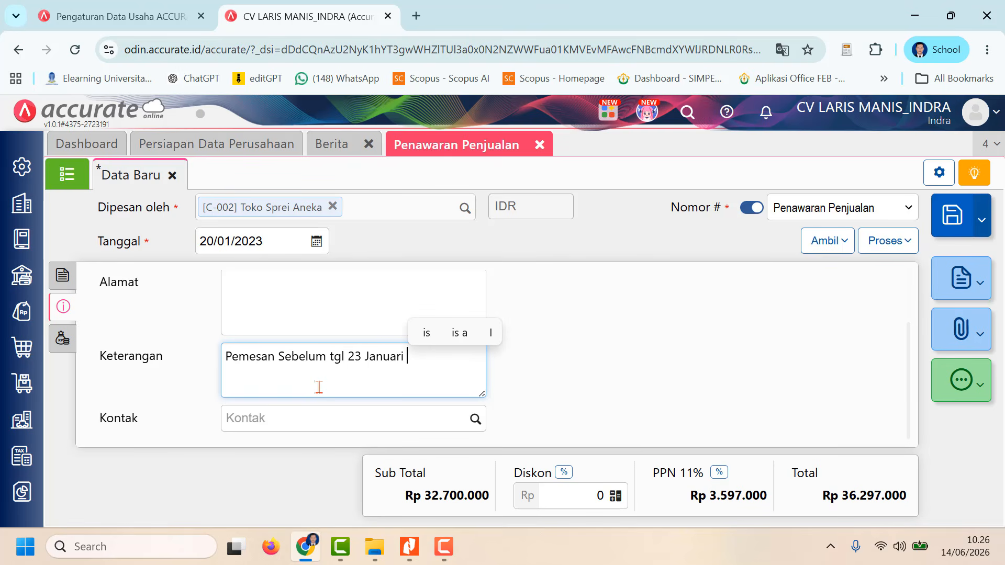
text( 2023 )
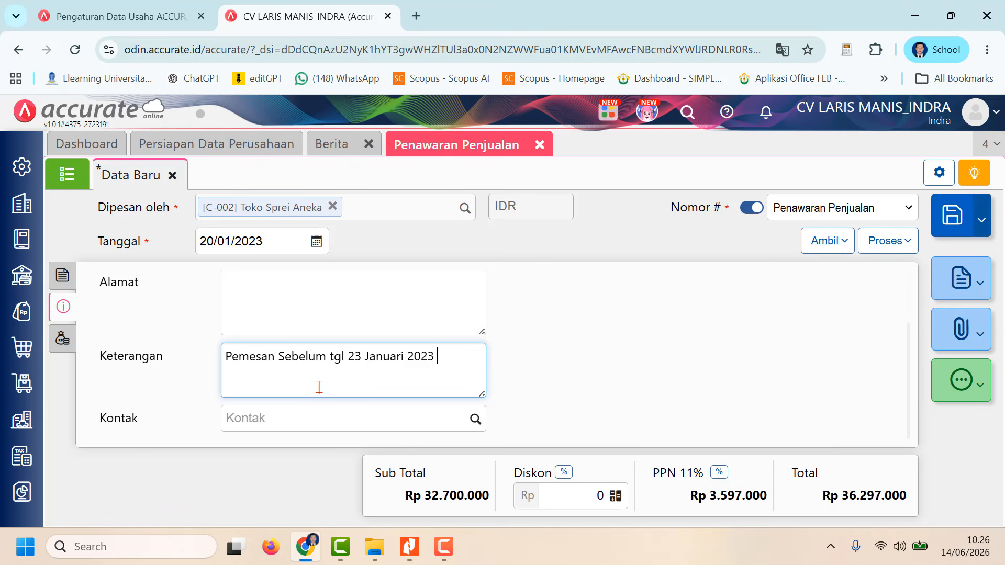
text(akan mendapa)
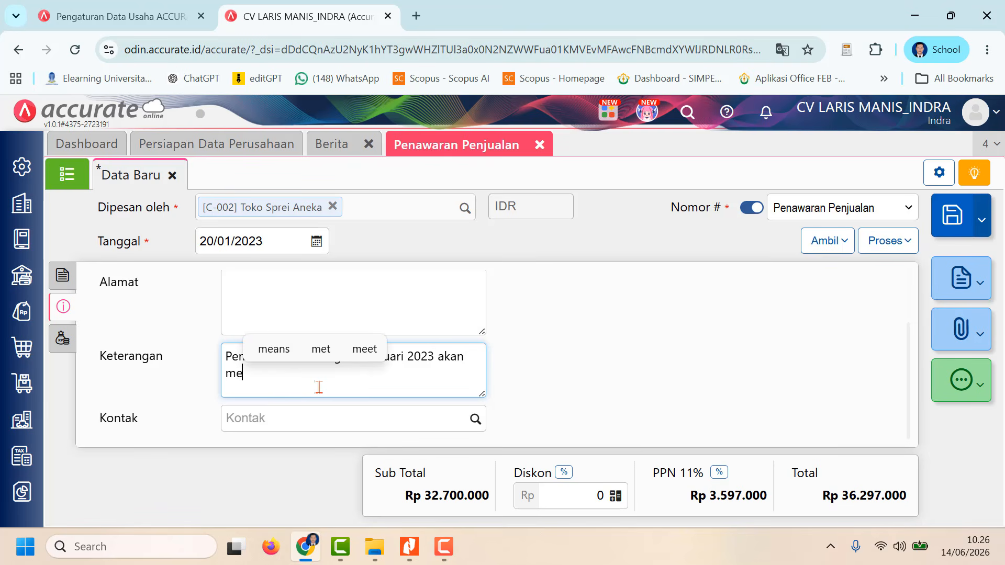
text(tkan )
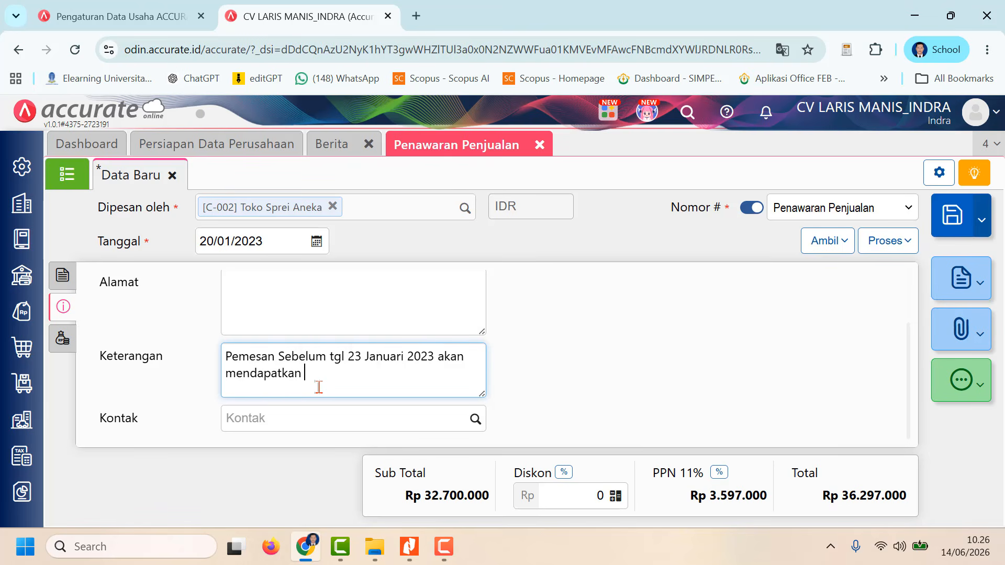
text(diskon )
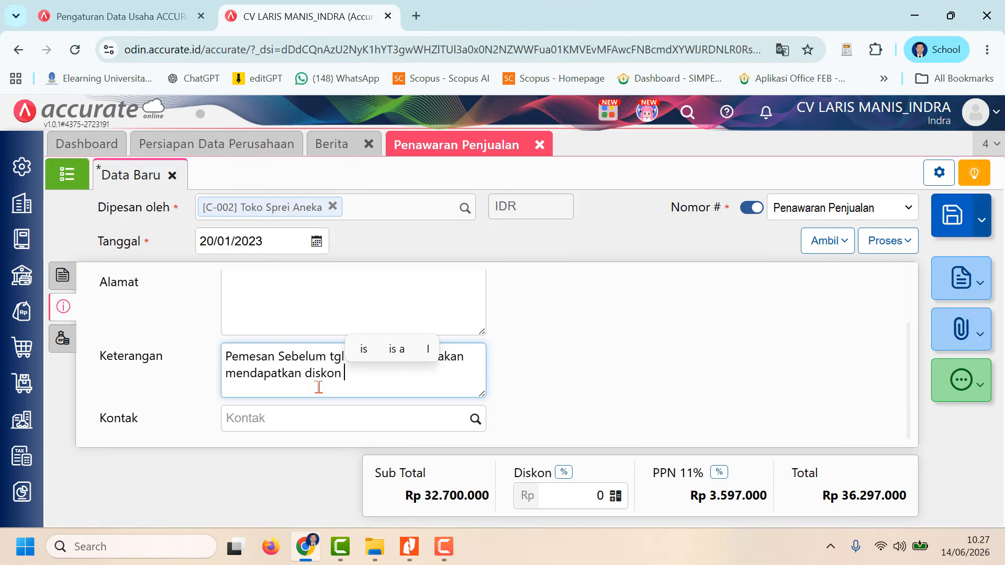
text(faktur )
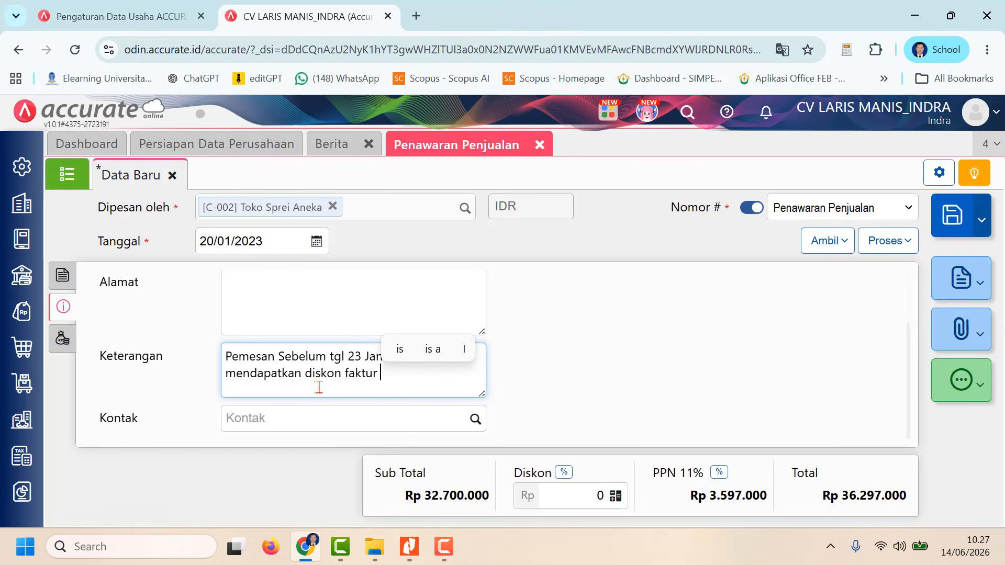
text(10%)
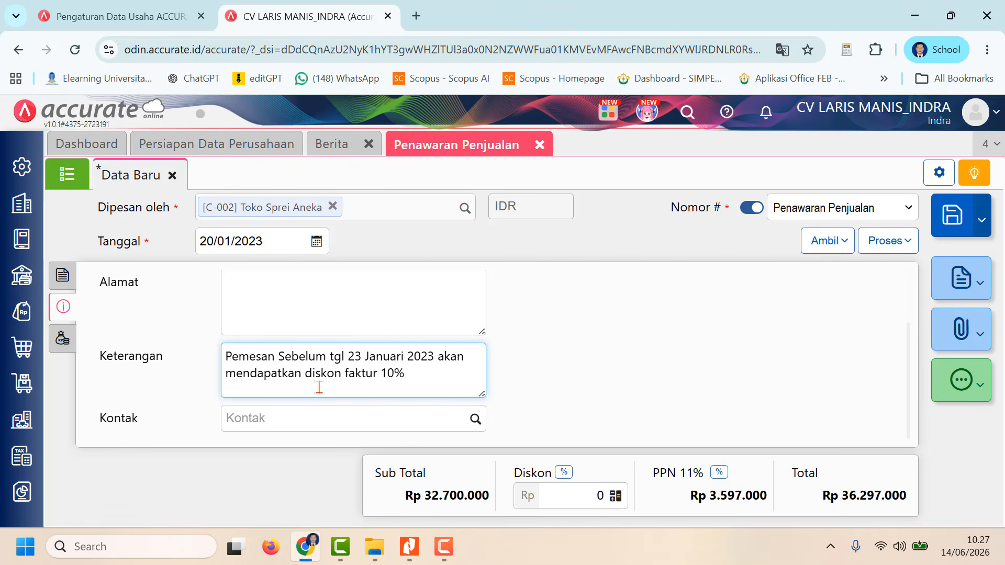
click(62, 276)
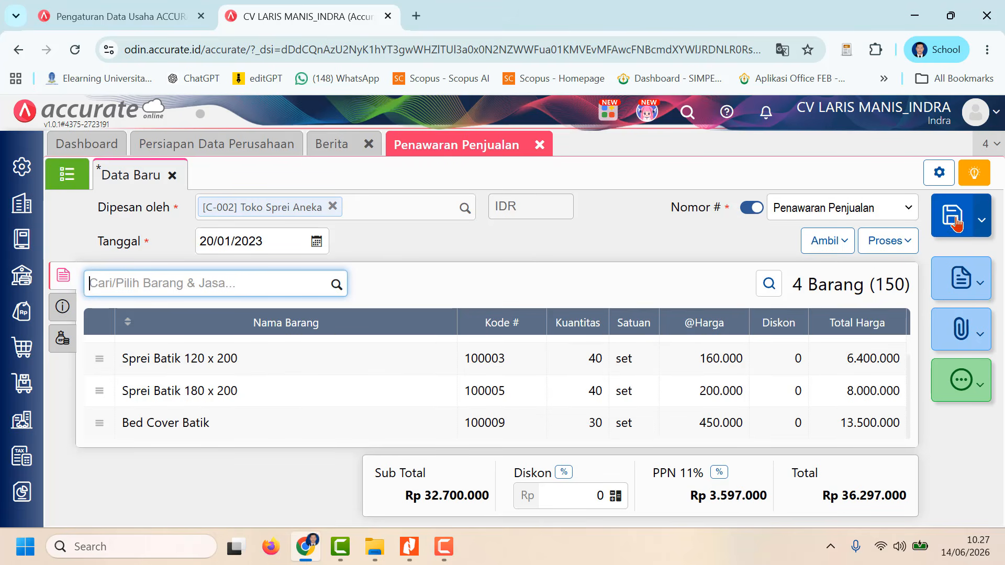
click(444, 546)
click(945, 490)
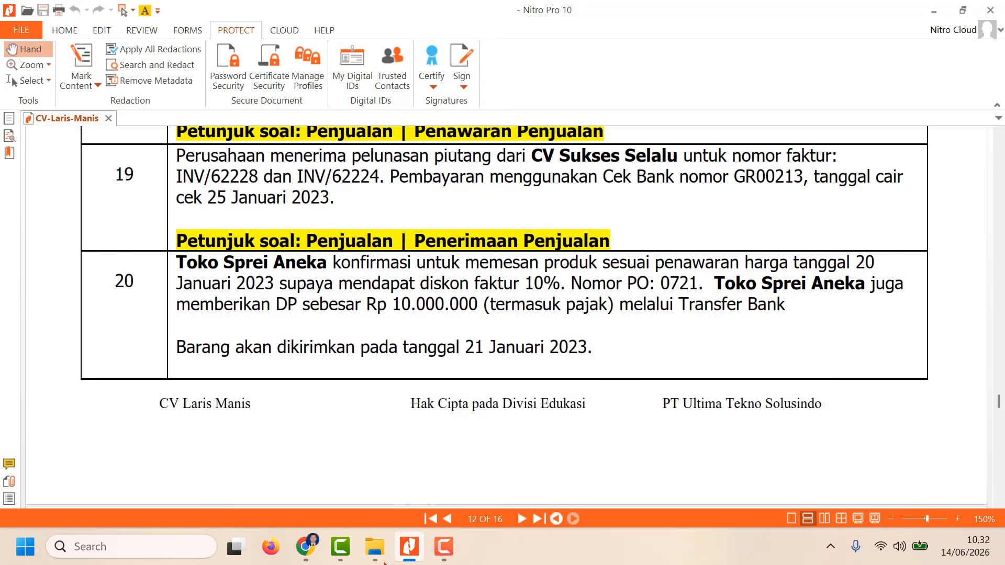
Step: Switch to Accurate in the browser and start a new Penerimaan Penjualan received from CV Sukses Selalu
click(308, 548)
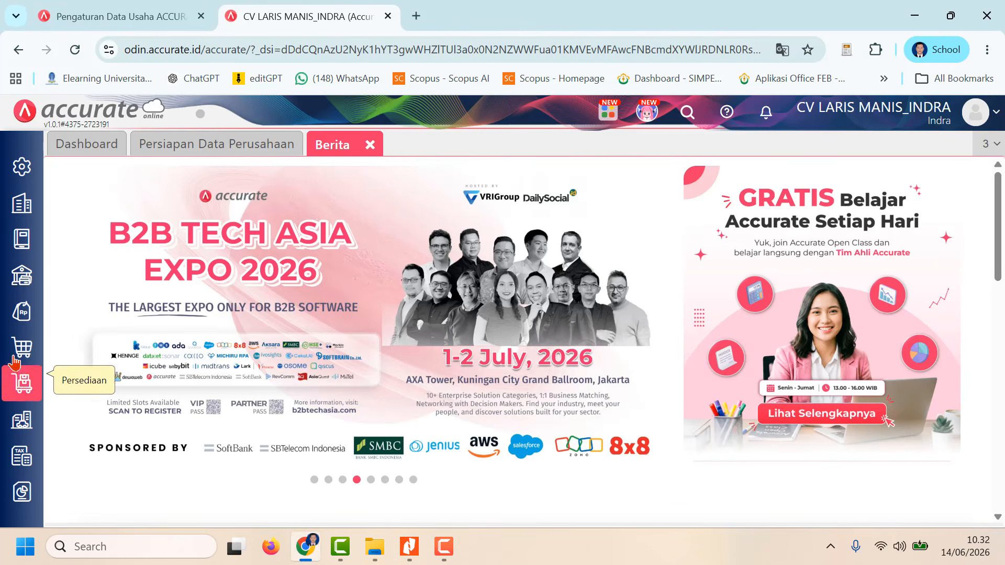
click(21, 314)
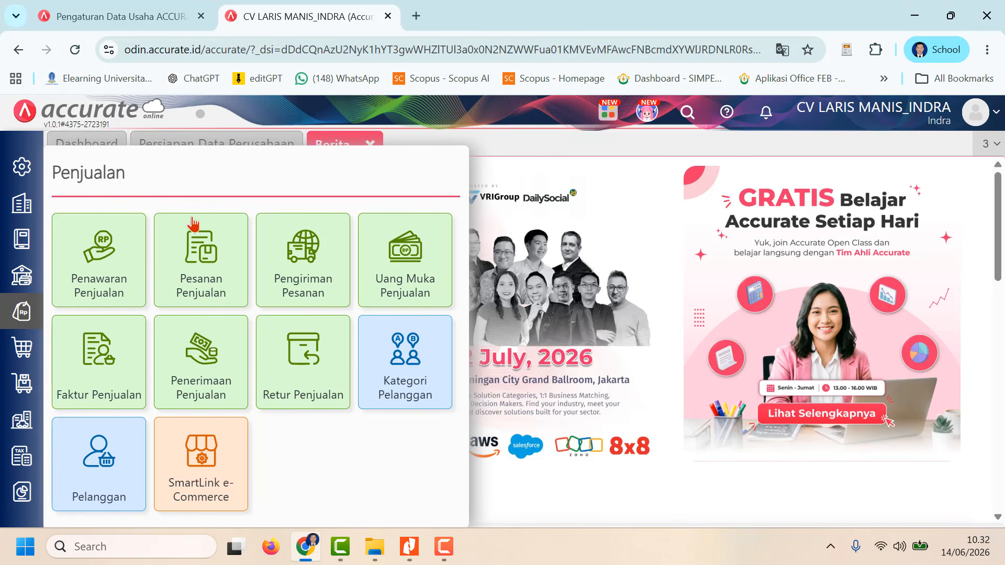
click(193, 357)
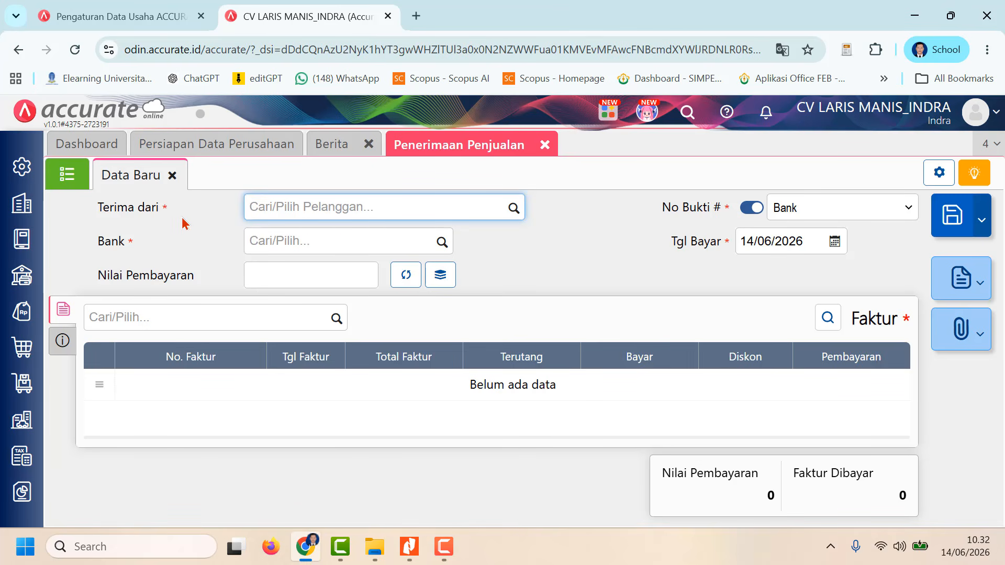
click(511, 209)
click(440, 238)
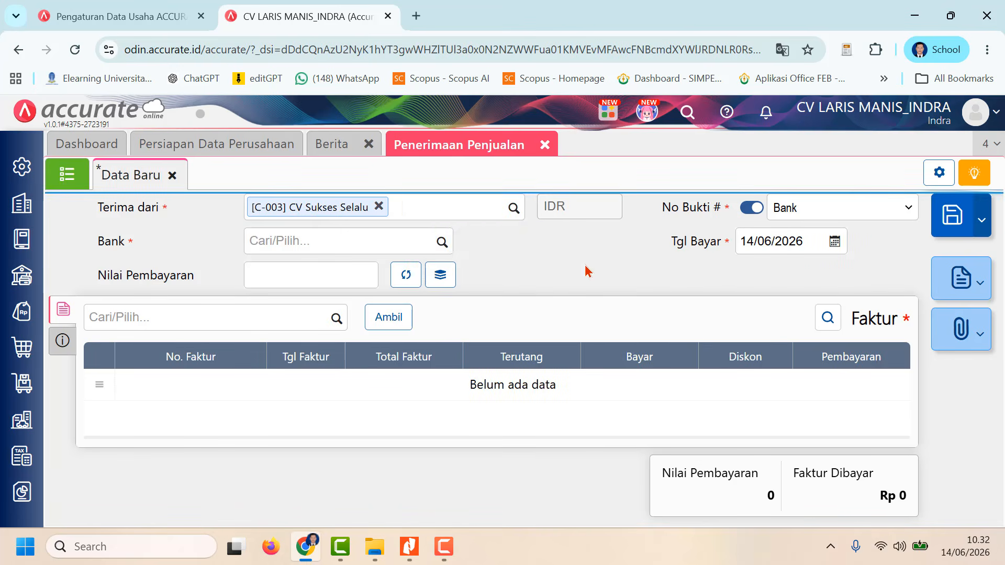
Step: Choose Bank as the receipt's bank account and set Tgl Bayar to 25/01/2023
click(442, 242)
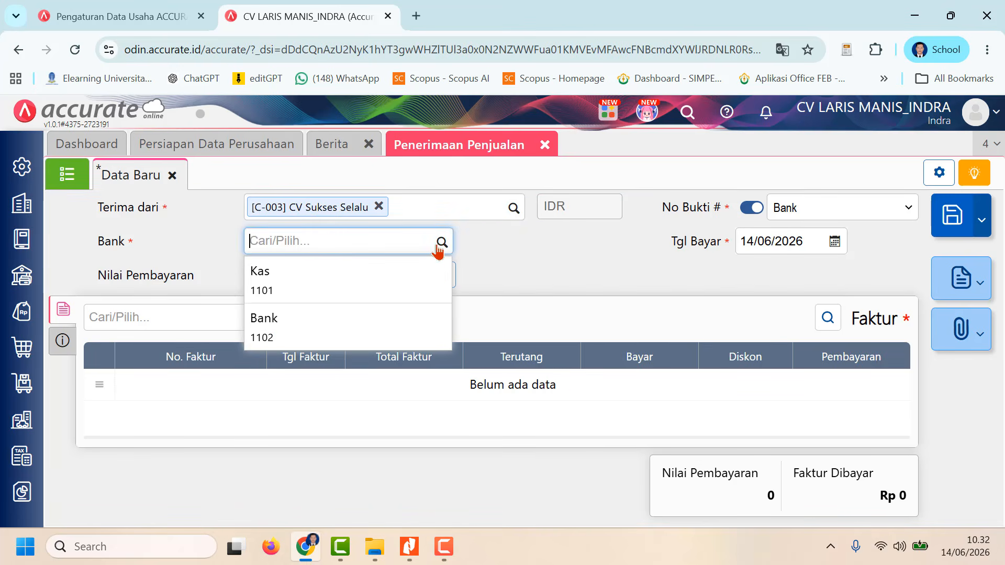
click(298, 338)
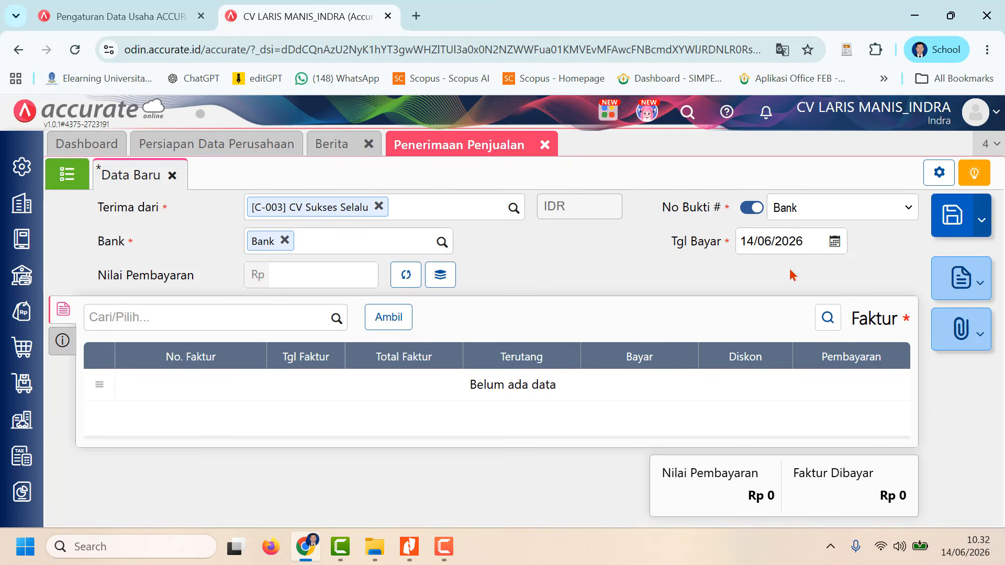
click(783, 241)
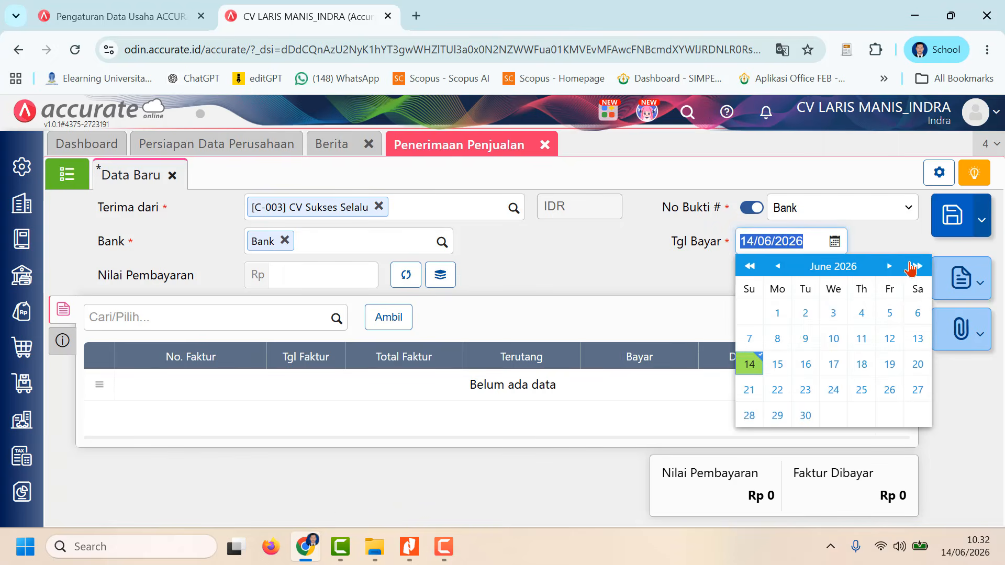
text(25)
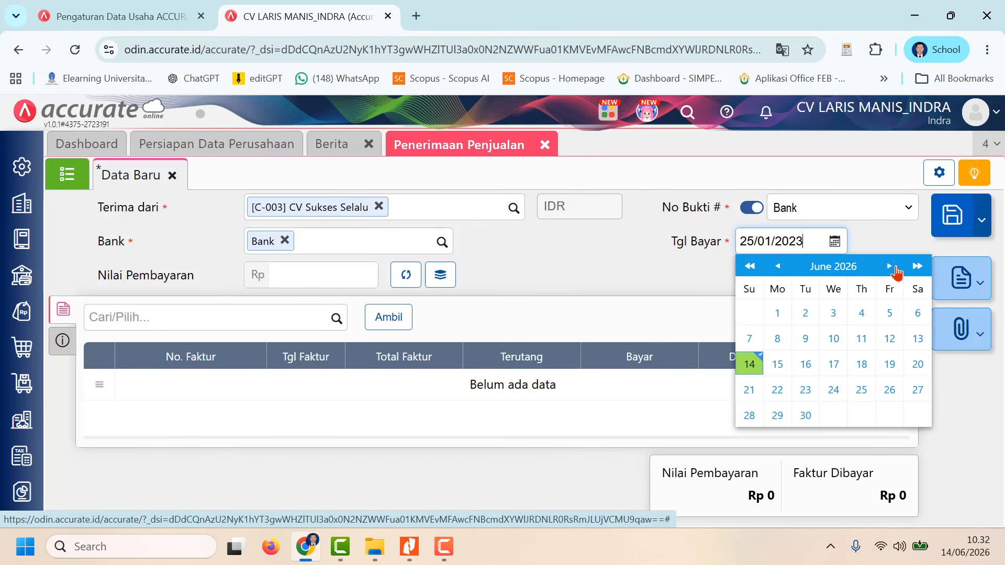
click(586, 281)
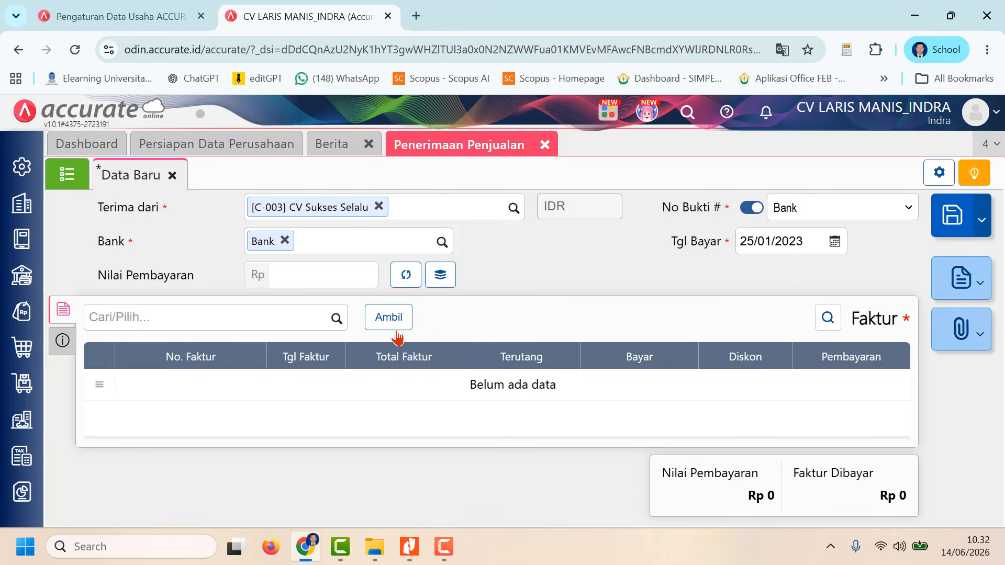
Step: Bring unpaid invoices INV/62234 and INV/62228 into the receipt and fill Nilai Pembayaran with their total of Rp 9.250.000
click(337, 320)
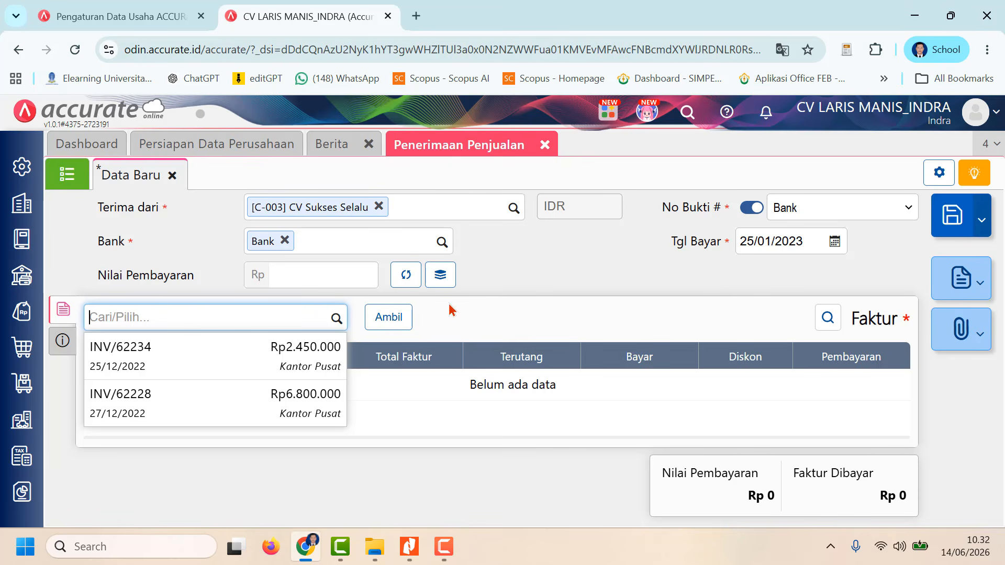
click(406, 317)
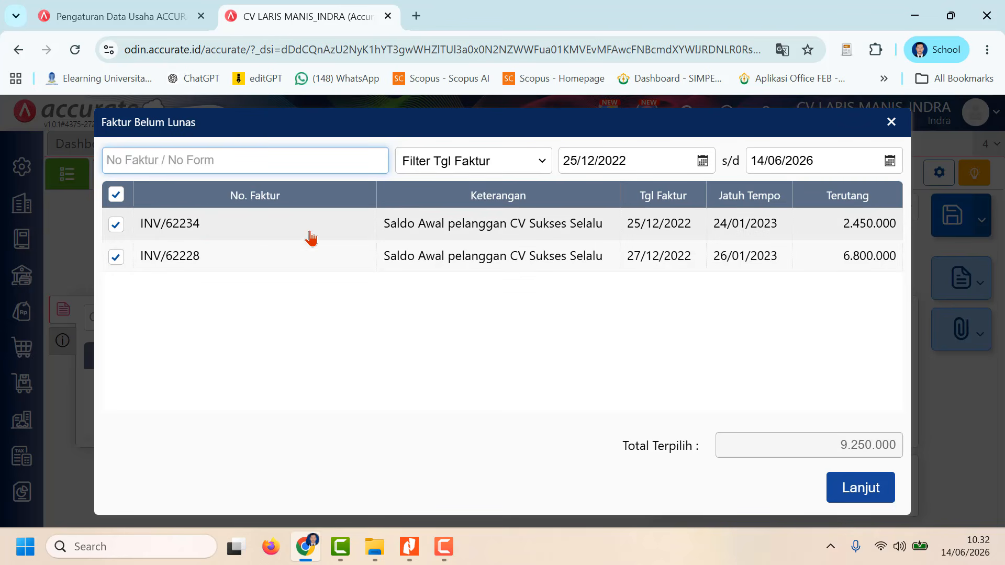
click(861, 488)
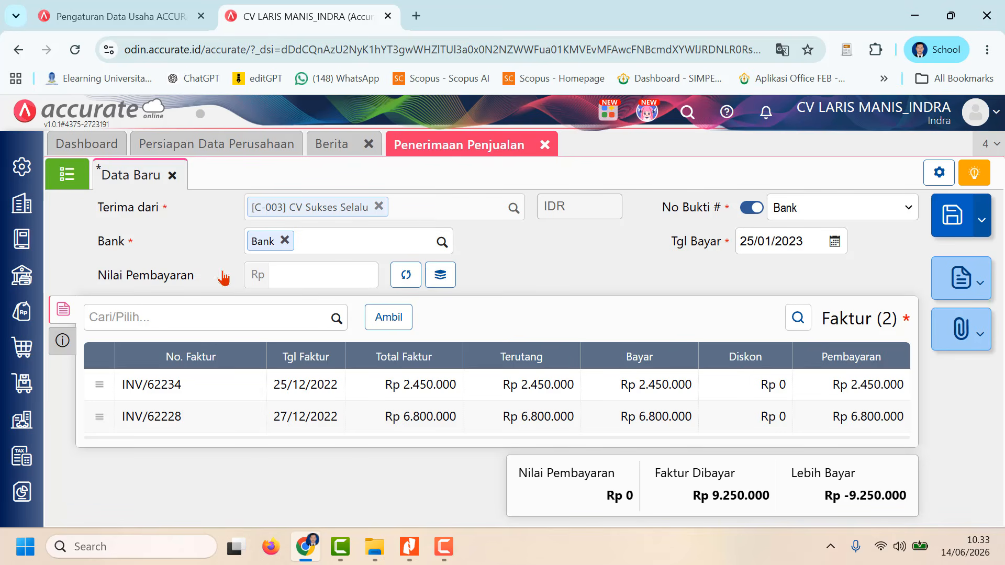
click(406, 276)
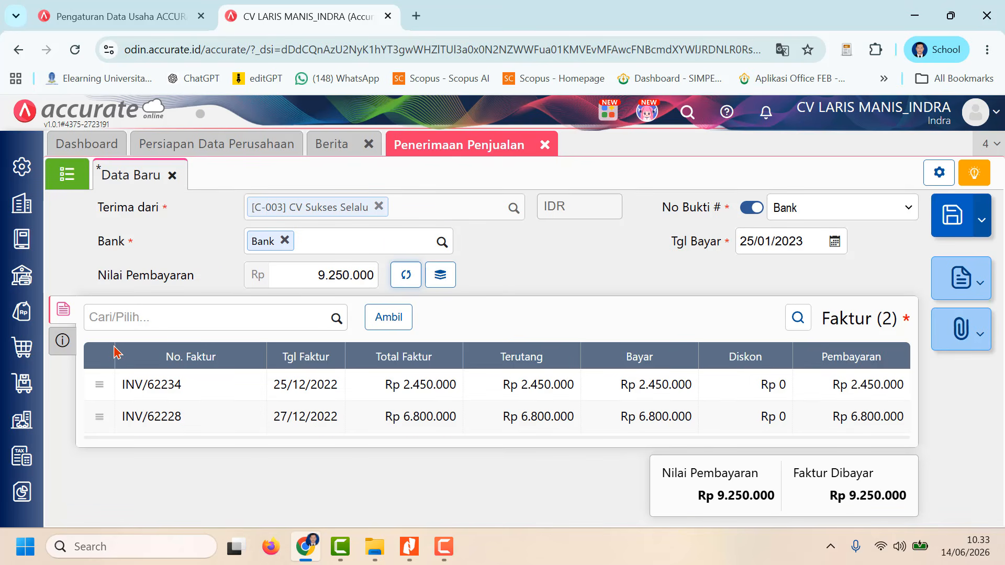
Step: Set the receipt's Metode Bayar to Cek/Giro with Tanggal Cek 19/01/2023
click(63, 340)
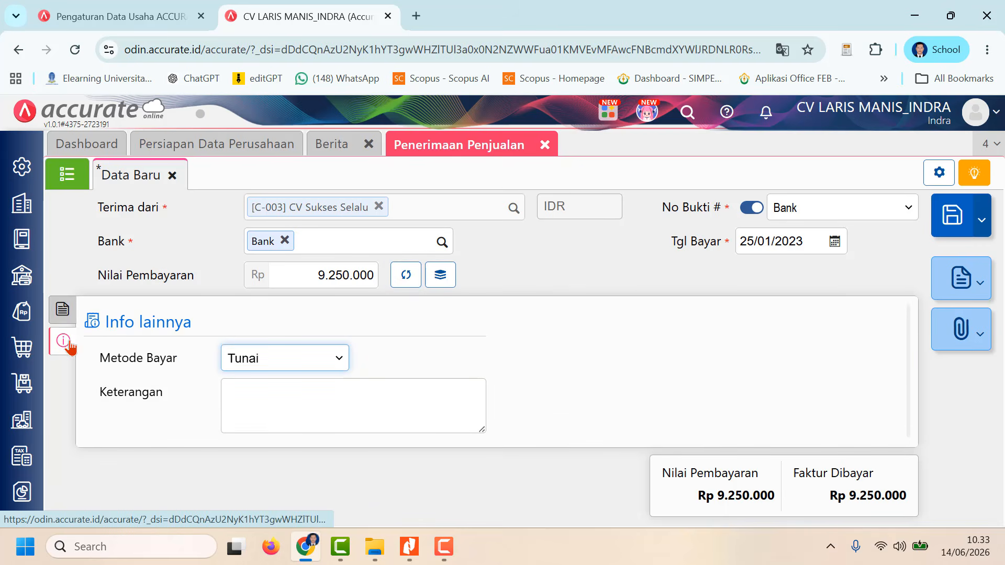
click(333, 360)
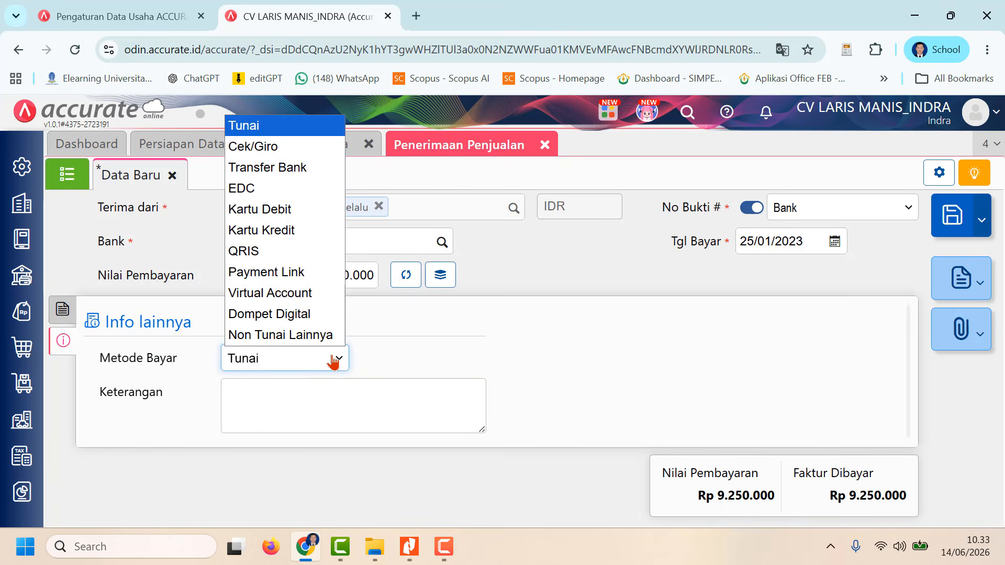
click(311, 153)
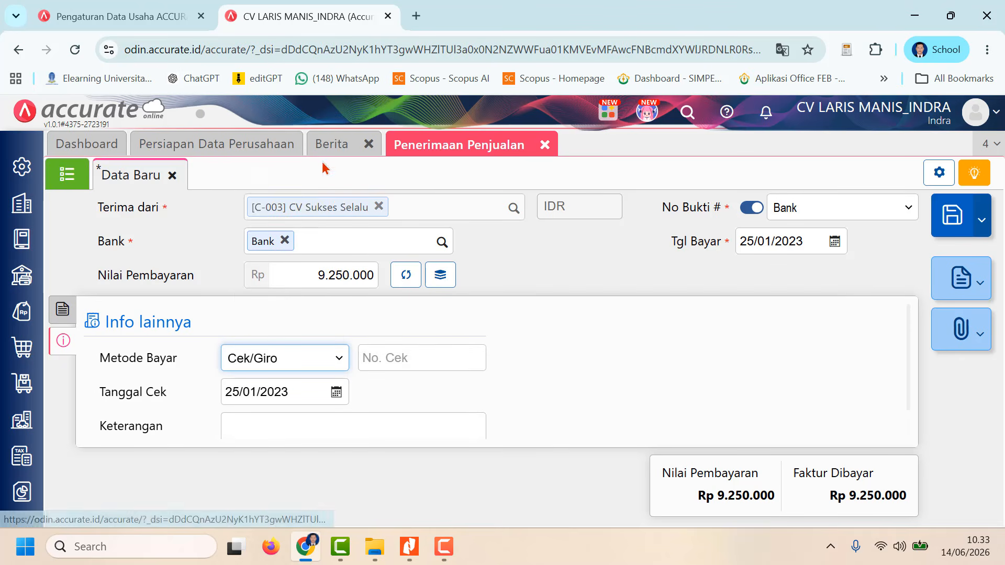
click(296, 391)
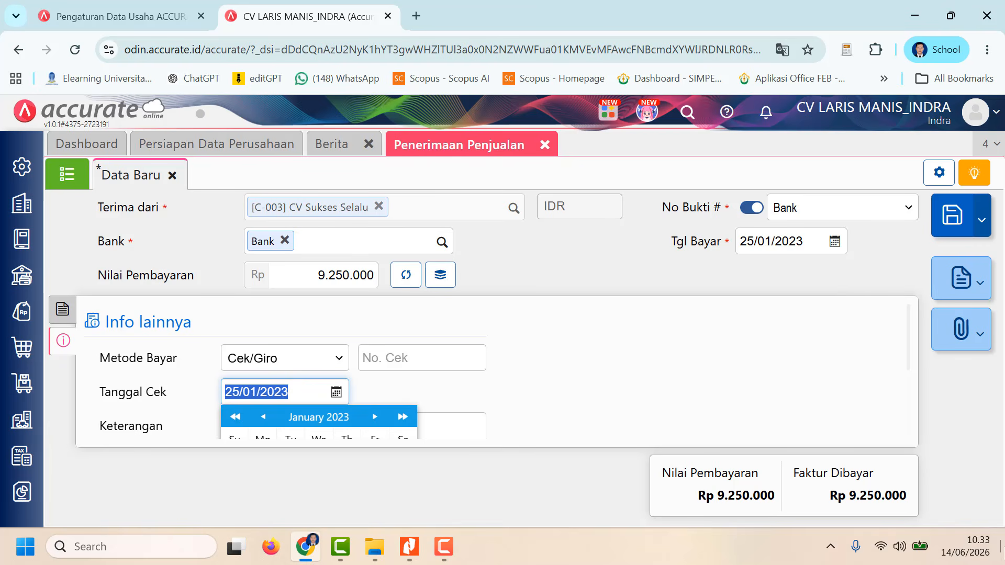
text(19)
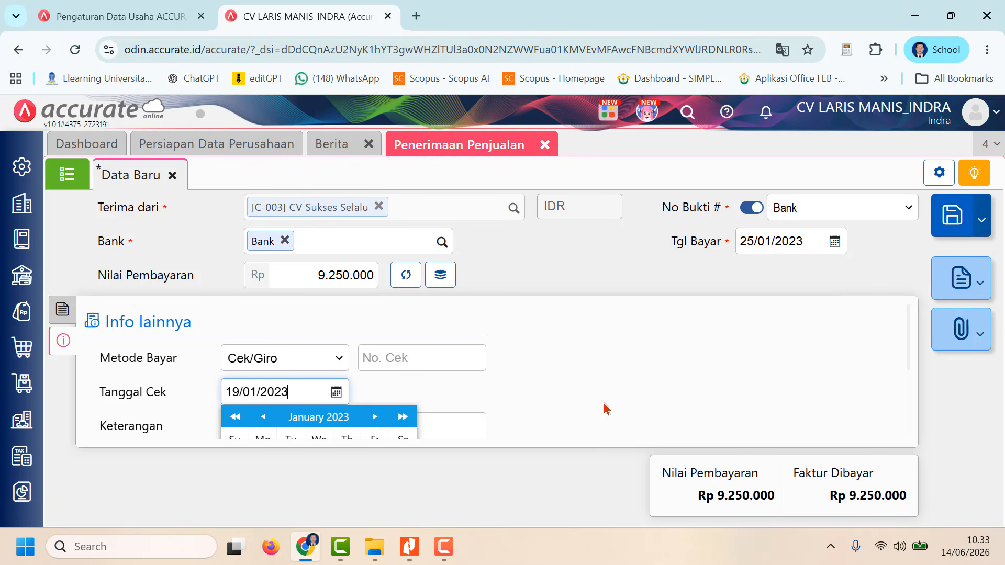
click(560, 404)
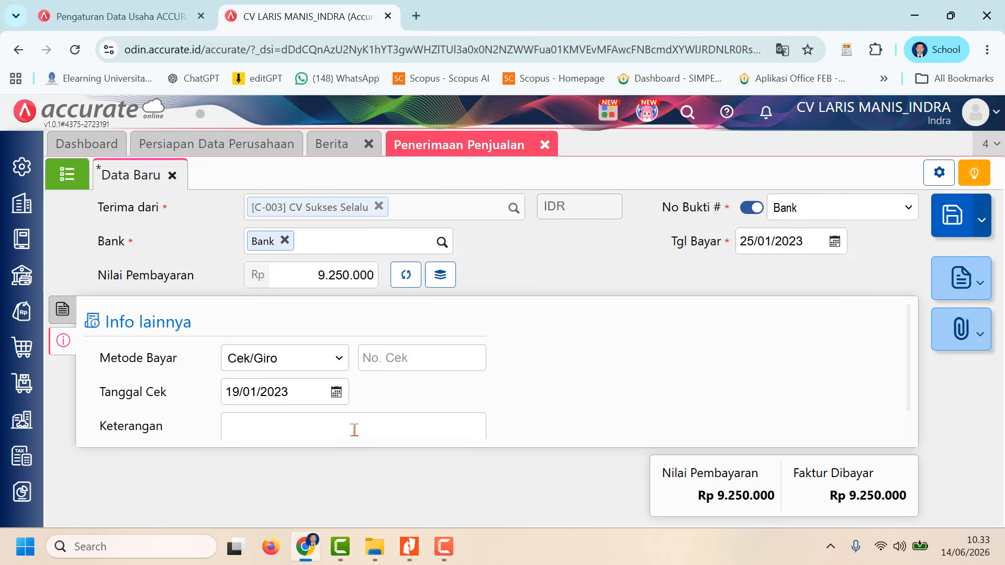
Step: Set the receipt's Keterangan to "Penerimaan Pelunasan Piutang" and save the Penerimaan Penjualan
scroll(352, 422, down, 1)
click(333, 409)
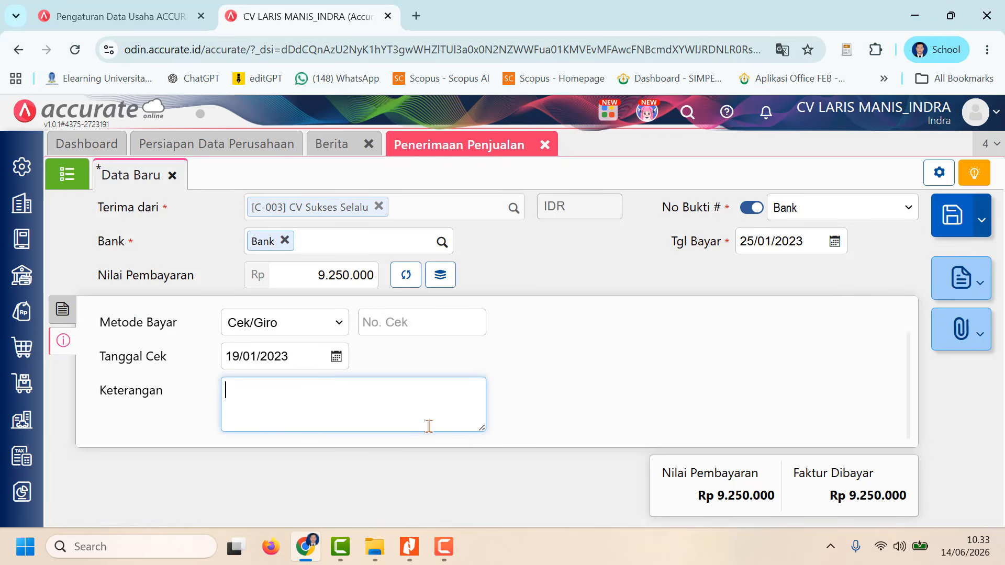
text(Penerimaan)
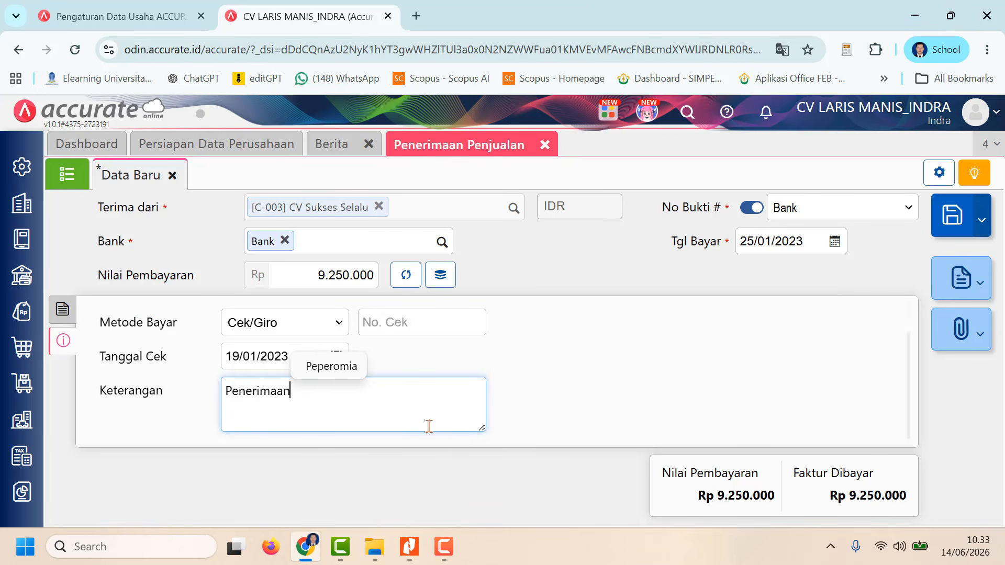
text( Pelunas)
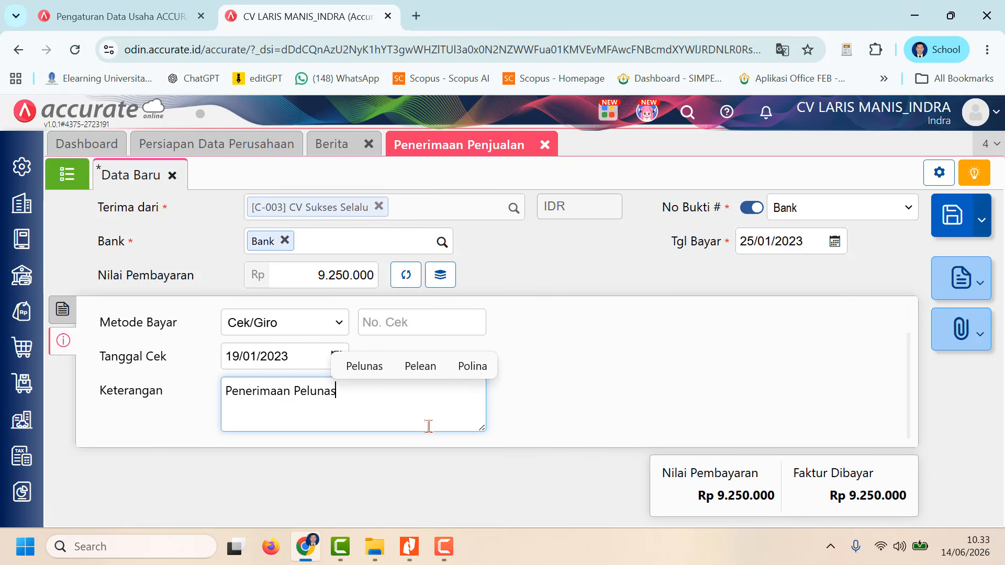
text(an Pi)
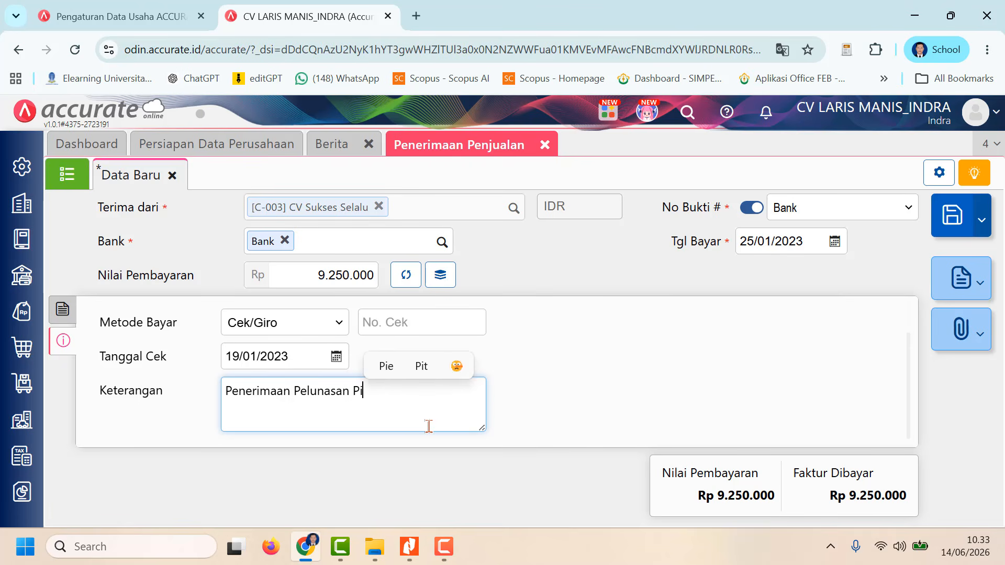
text(utang)
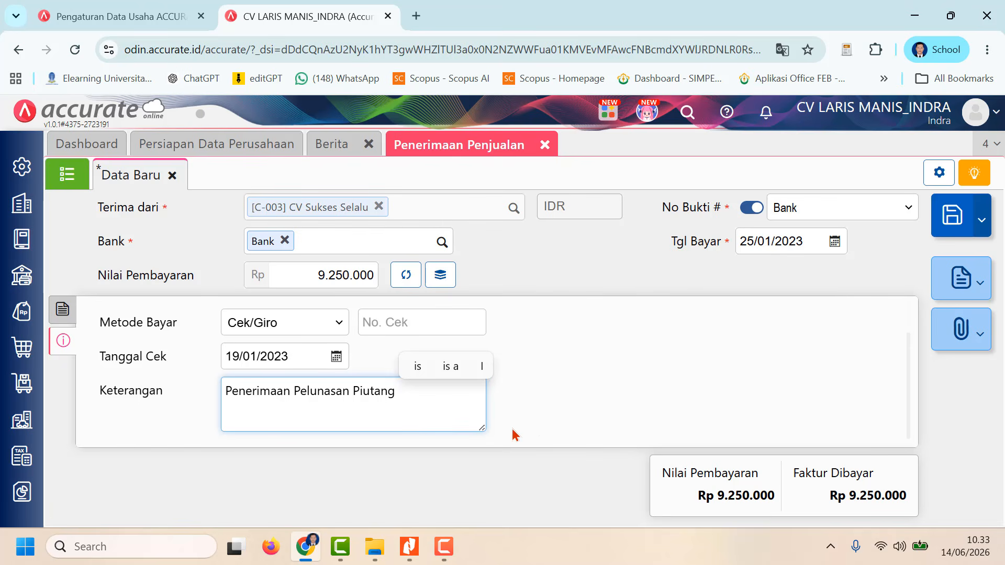
click(702, 429)
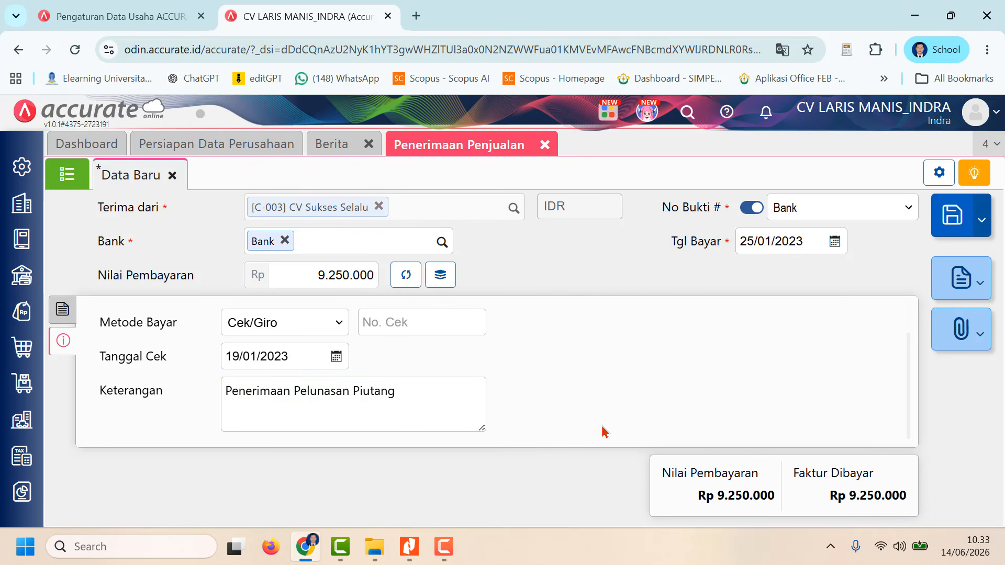
click(63, 309)
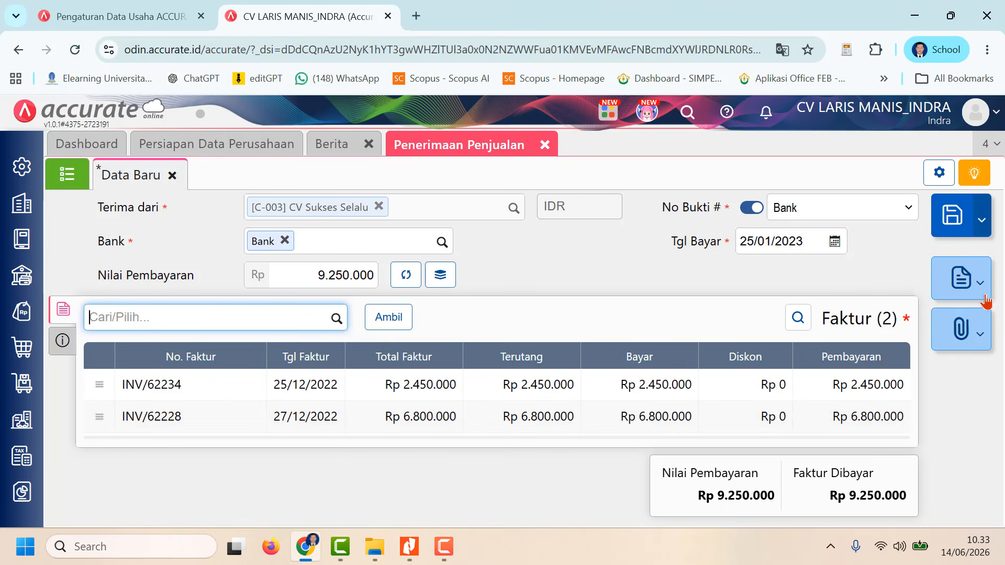
click(958, 222)
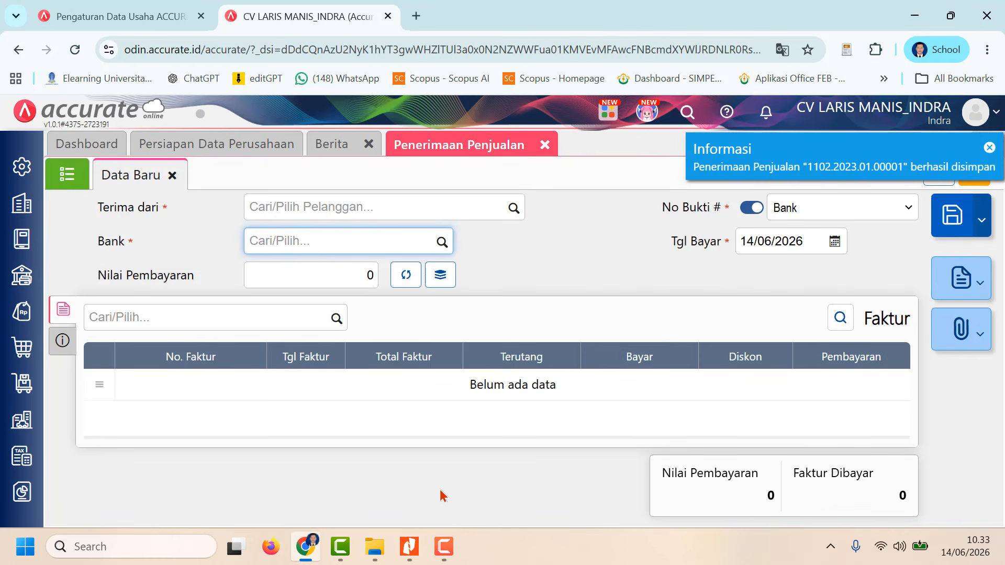
click(444, 547)
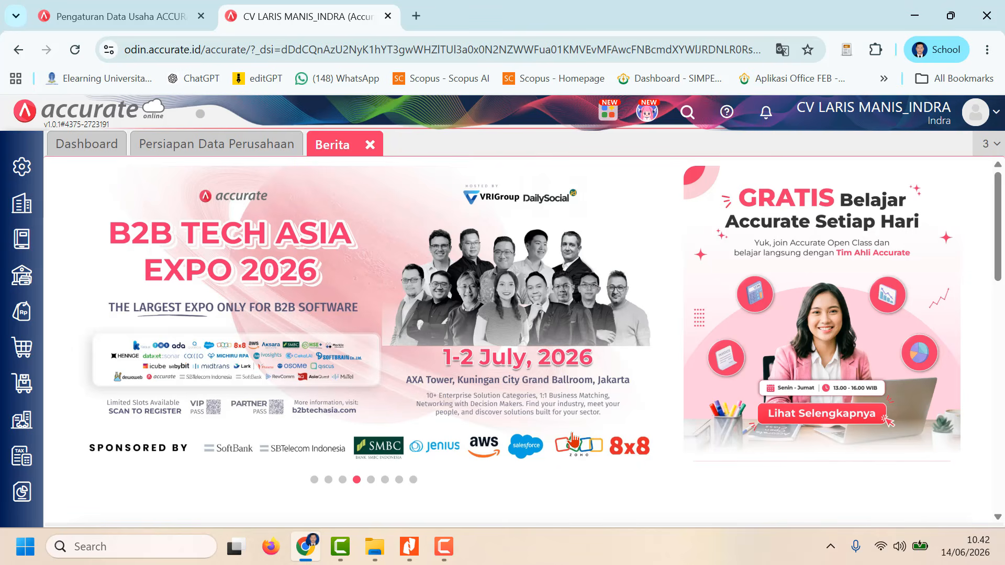
Step: Start a new Pesanan Penjualan ordered by Toko Sprei Aneka and set Tanggal to 20/01/2023
click(23, 320)
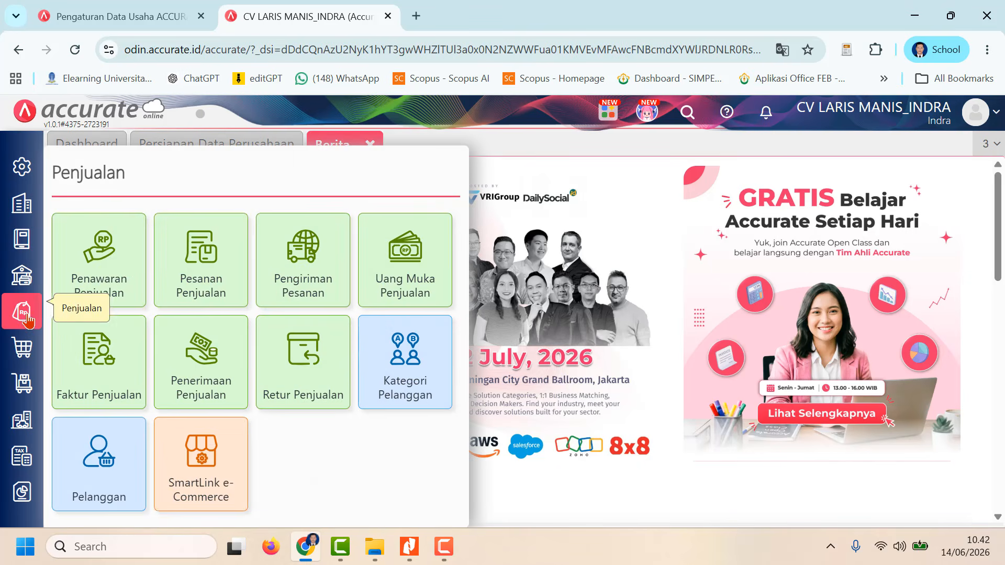
click(190, 281)
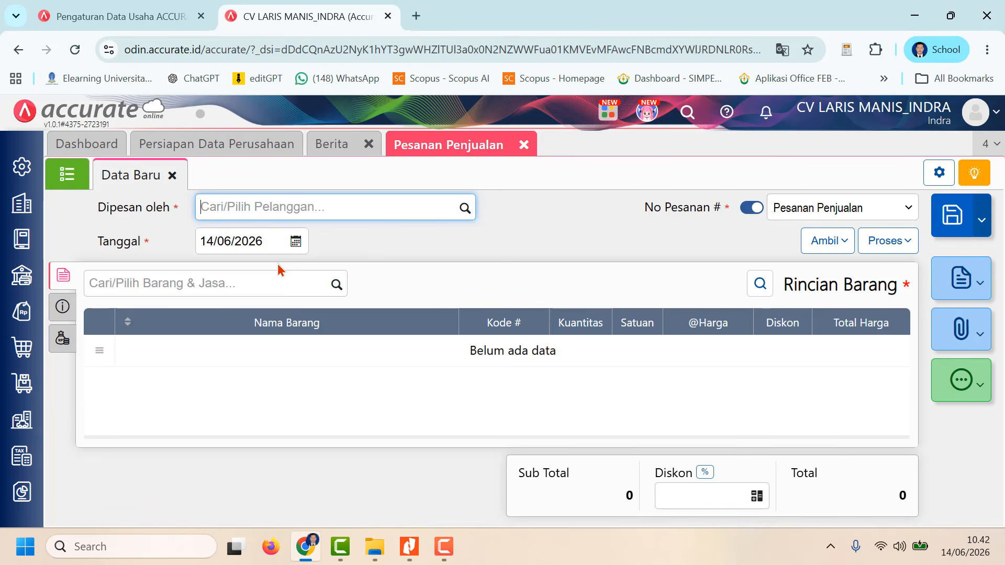
click(467, 209)
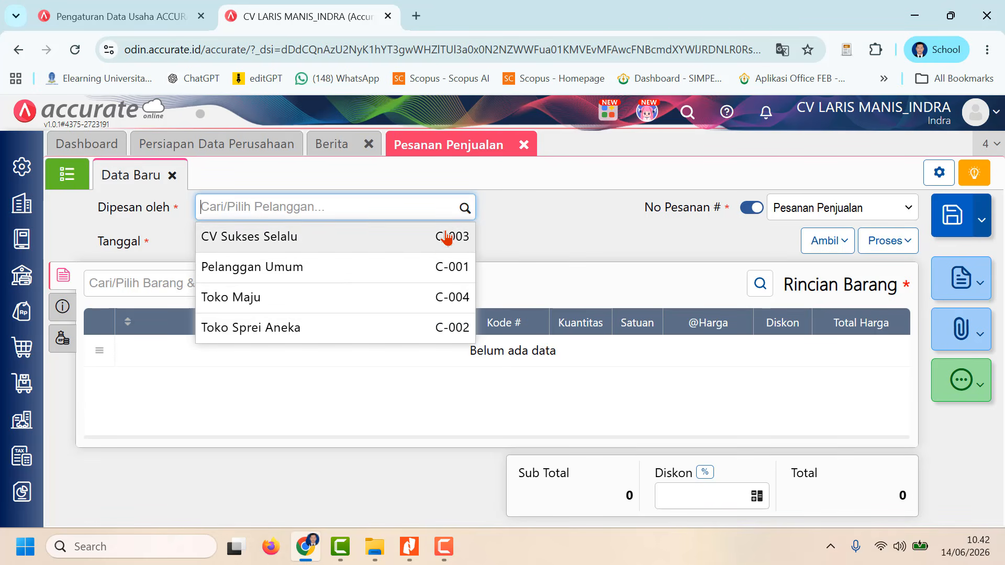
click(415, 323)
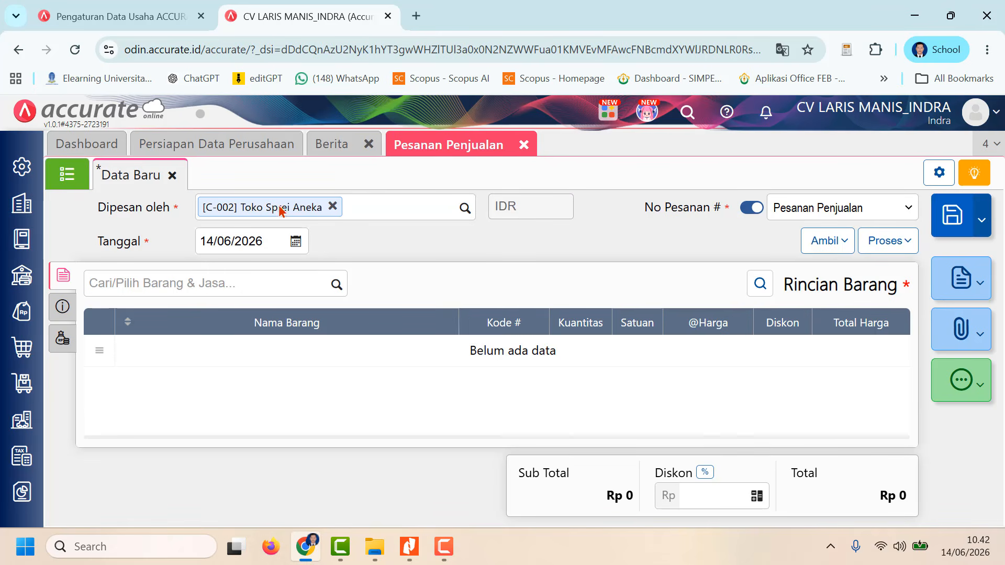
click(268, 233)
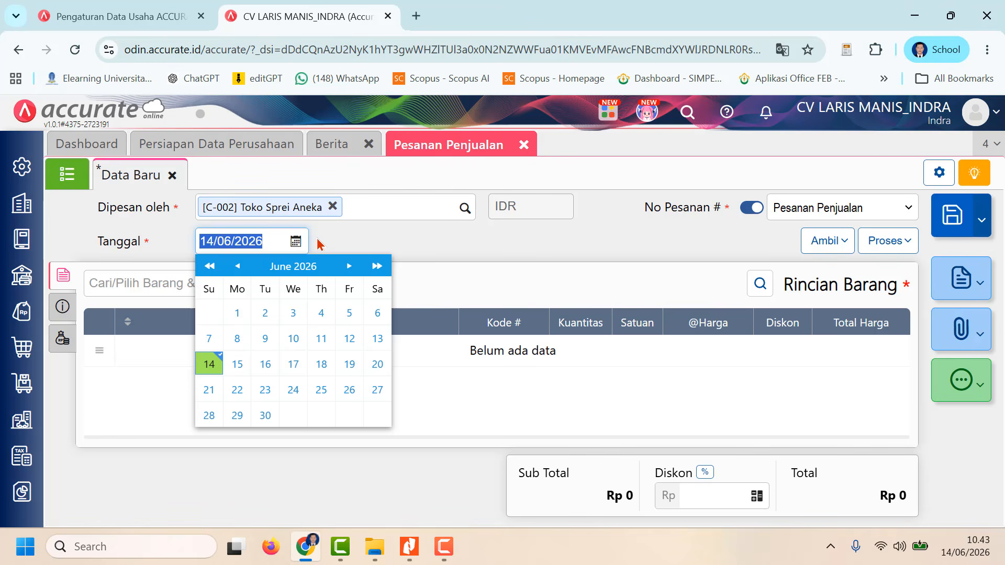
text(2)
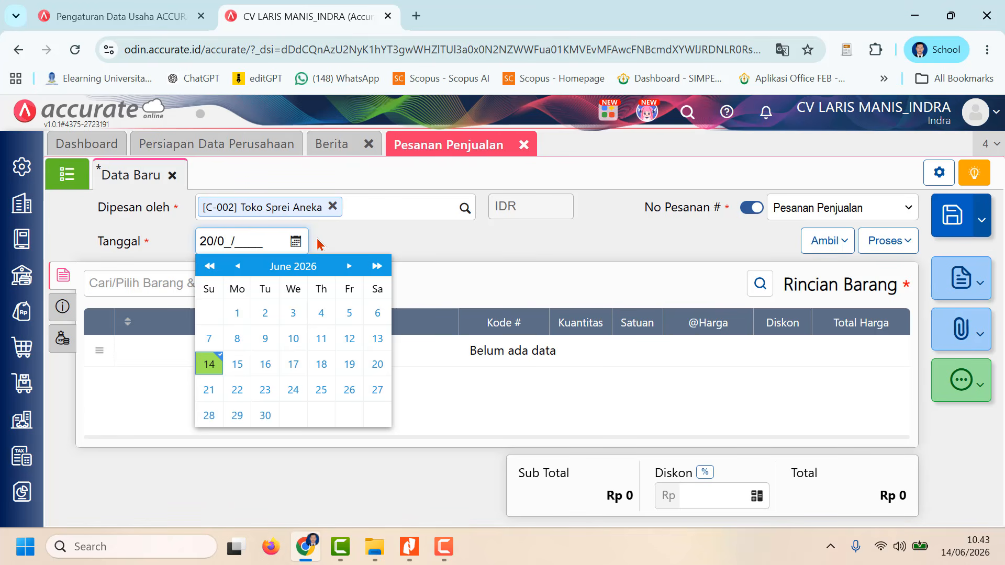
text(0/01/2023)
click(373, 254)
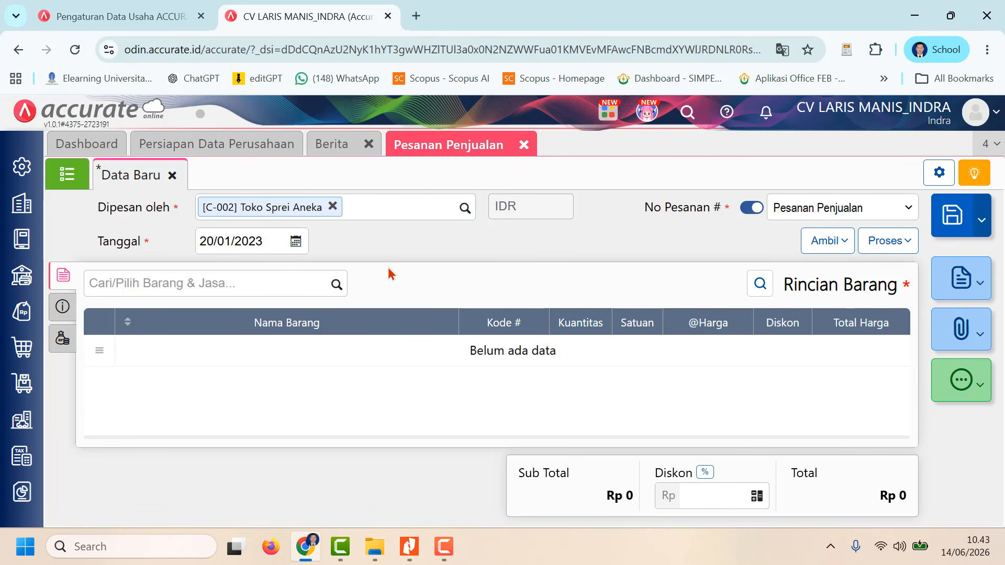
Step: Copy all four items from quotation SQ.2023.01.00001 into the sales order and review the item rows
click(837, 241)
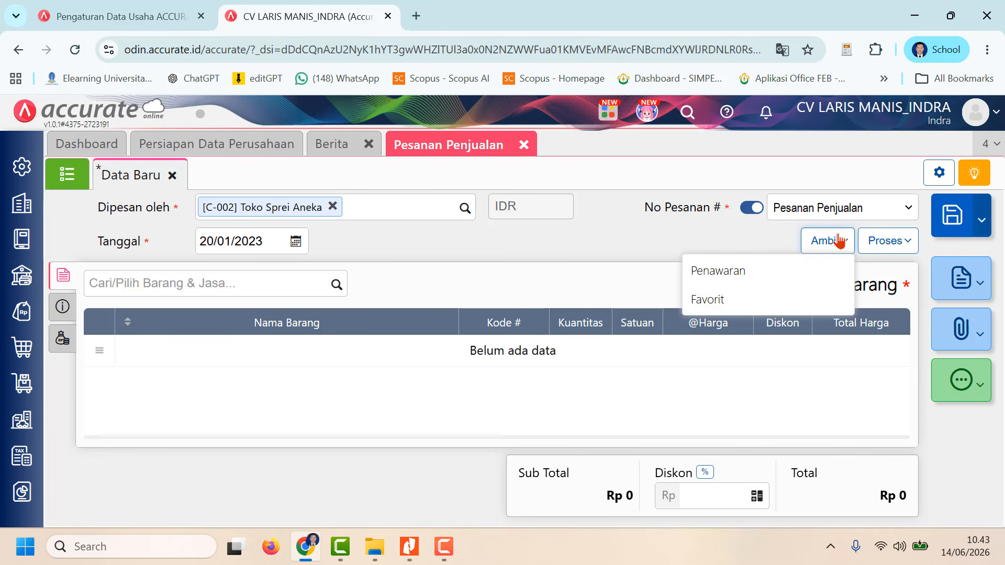
click(781, 270)
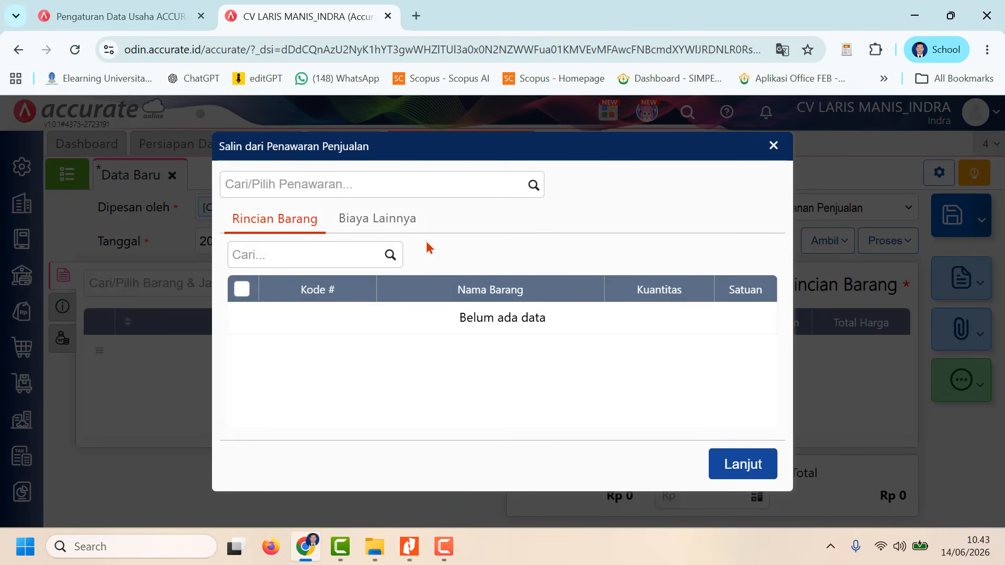
click(538, 190)
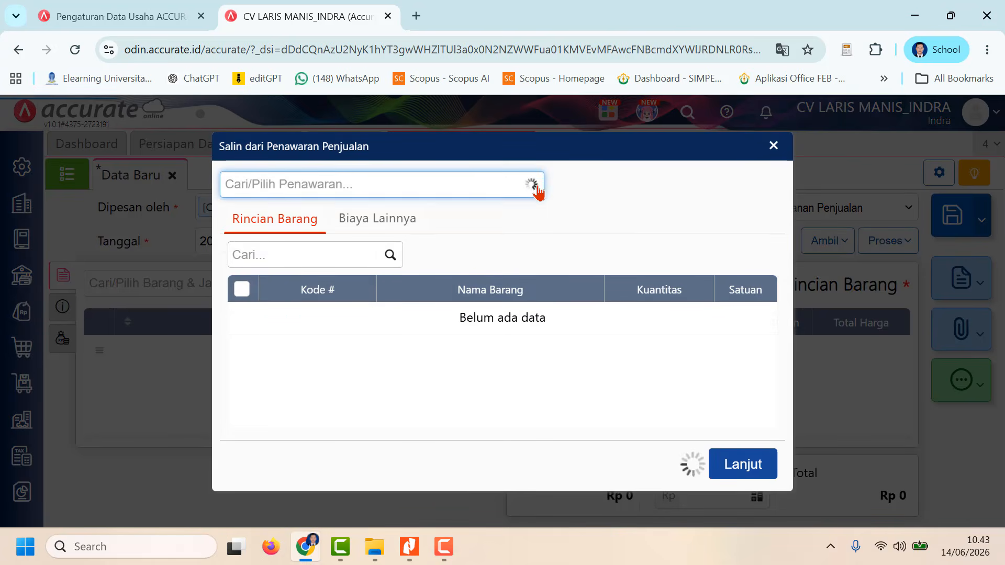
click(503, 220)
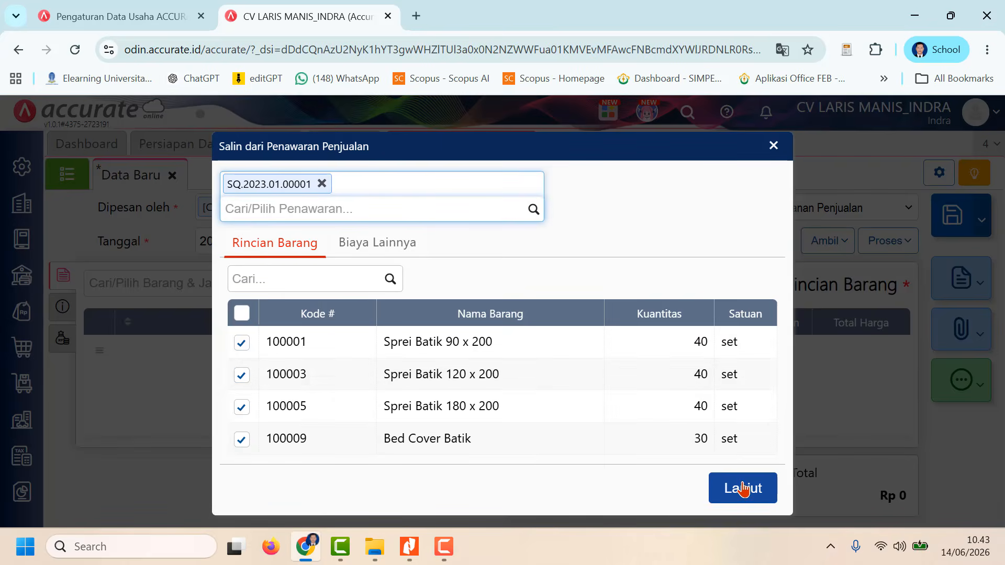
click(742, 488)
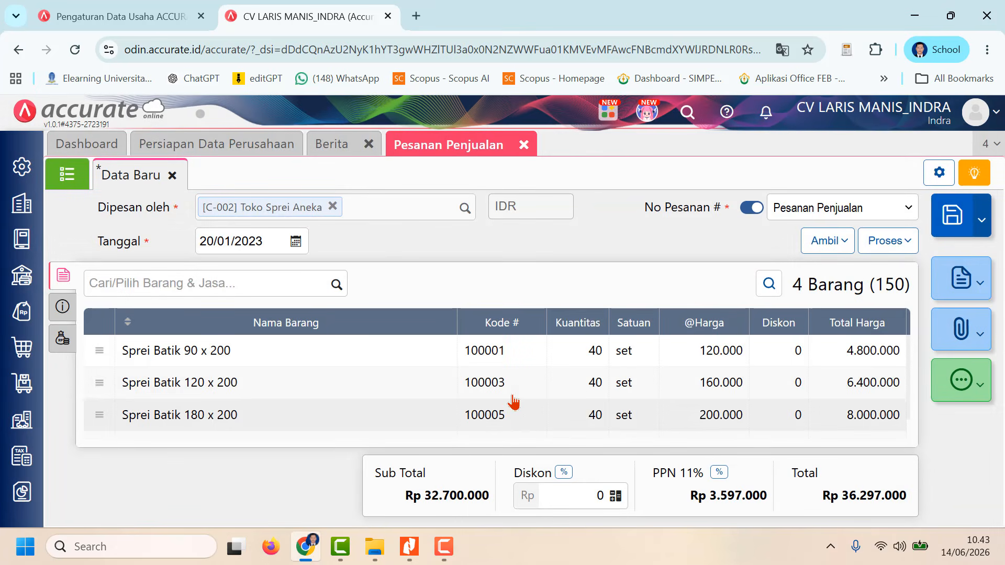
scroll(512, 403, down, 1)
scroll(514, 400, up, 1)
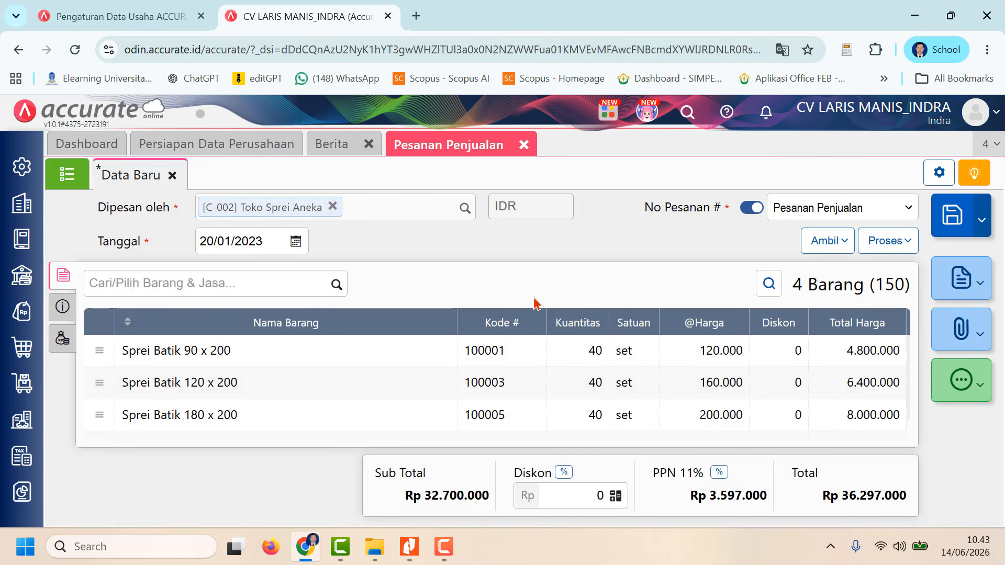
Step: Apply a 10% overall Diskon to the sales order
click(564, 473)
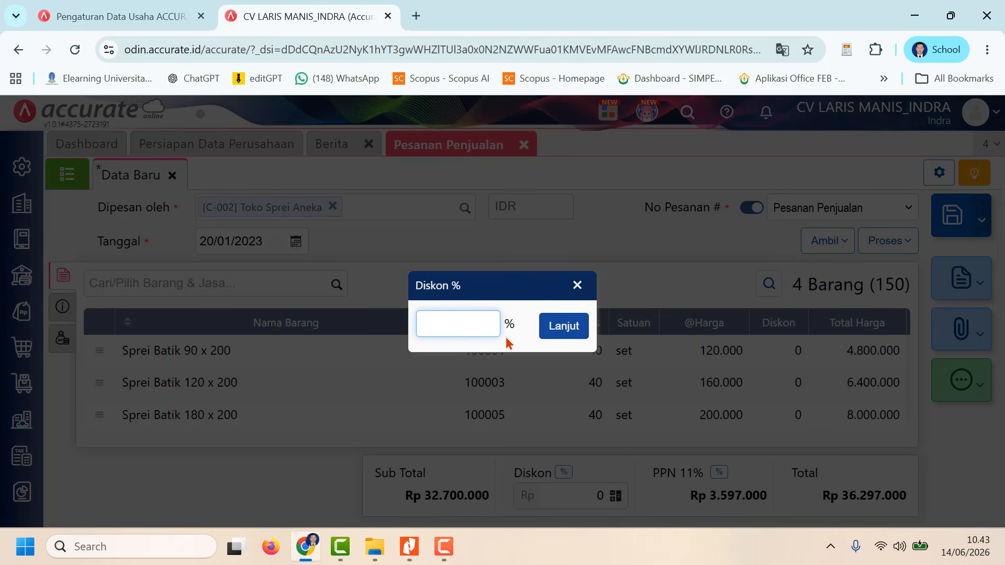
text(10)
click(566, 327)
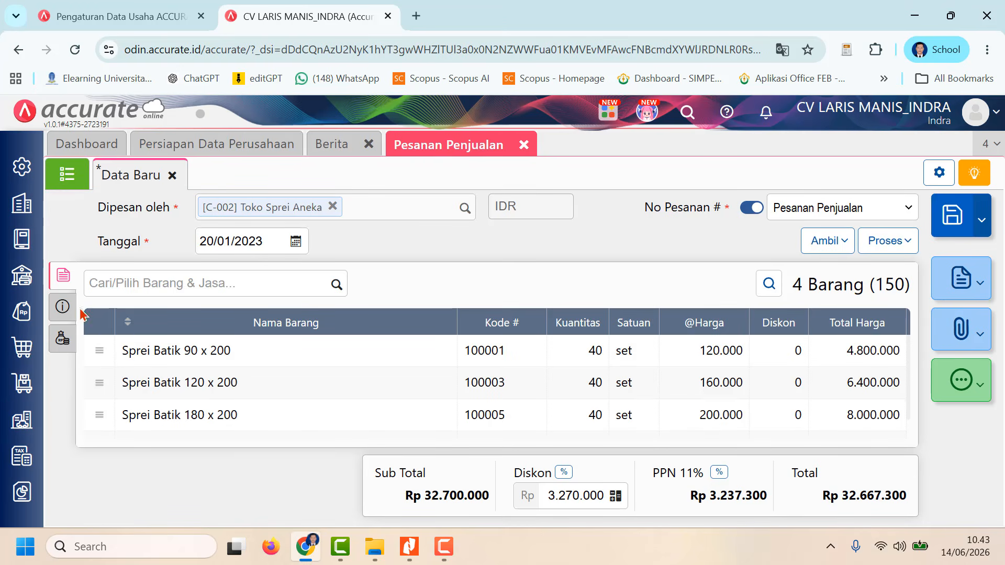
Step: Enter the customer's purchase order number in No. PO in the sales order's additional information
click(63, 306)
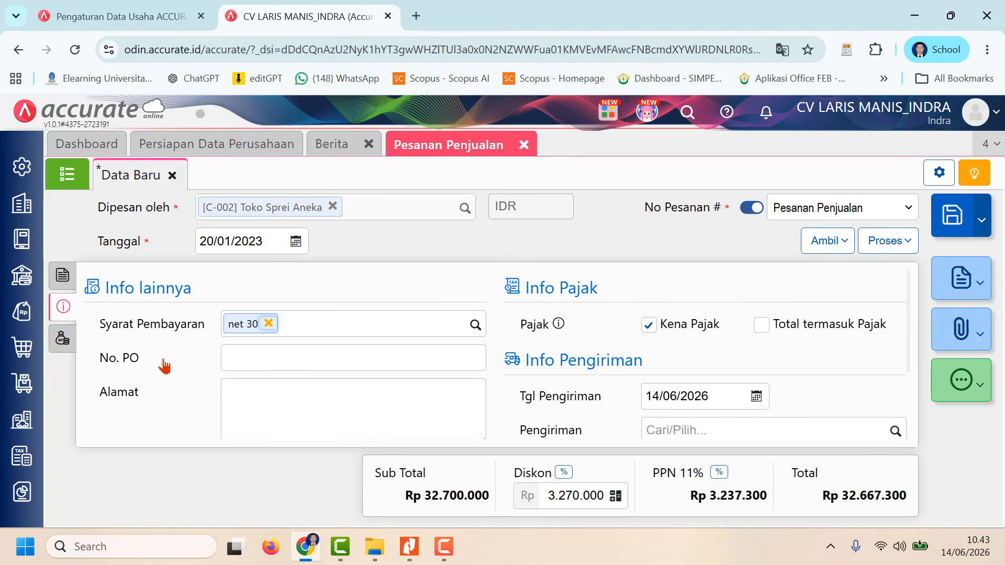
click(242, 350)
text(0721)
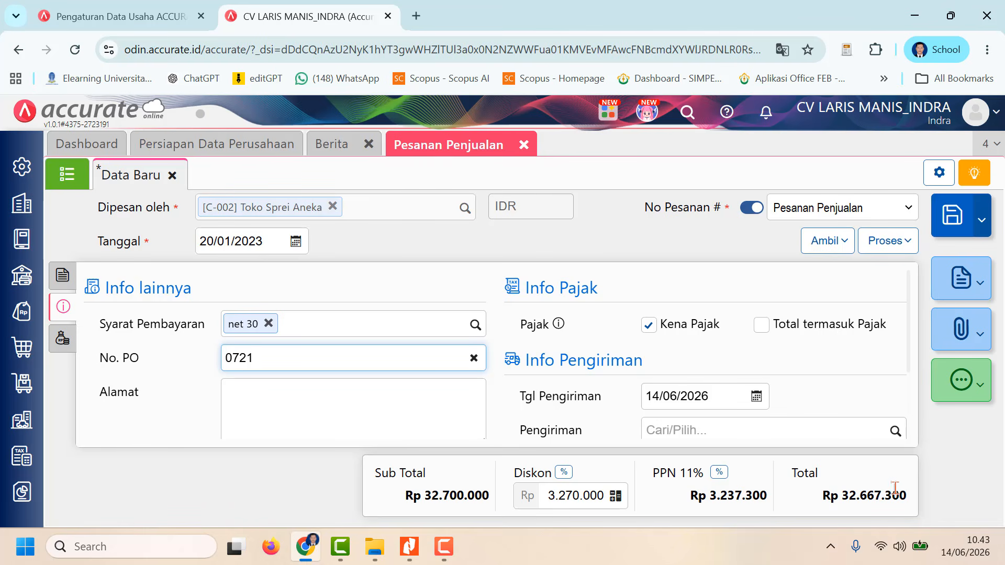
click(319, 405)
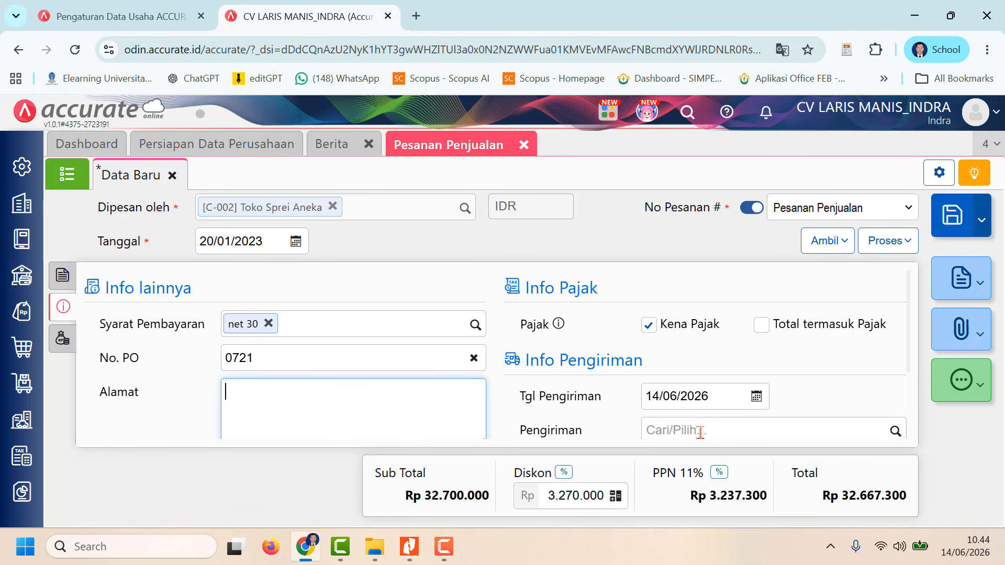
Step: Set the sales order's delivery date, Tgl Pengiriman, to 21/01/2023
click(695, 401)
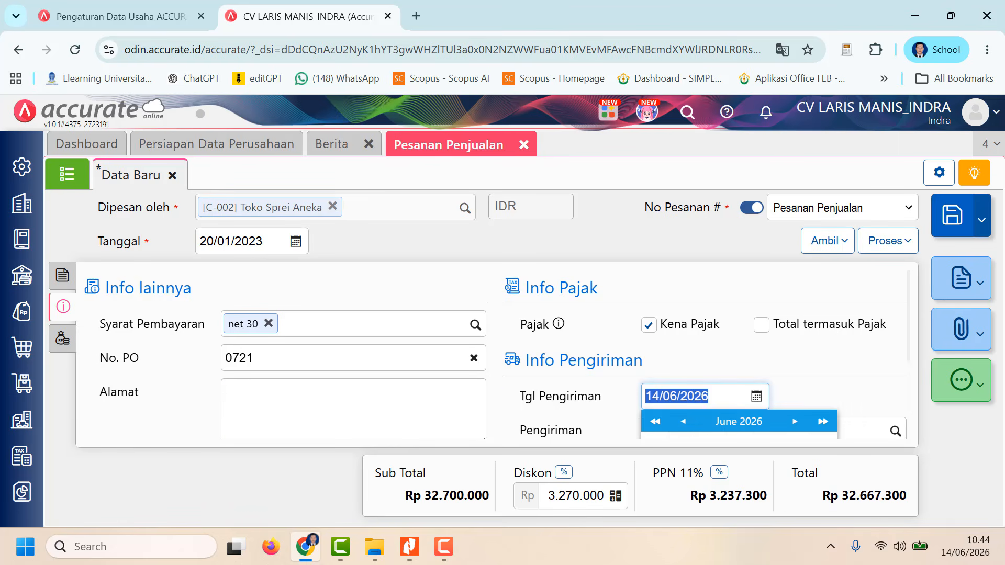
text(21/)
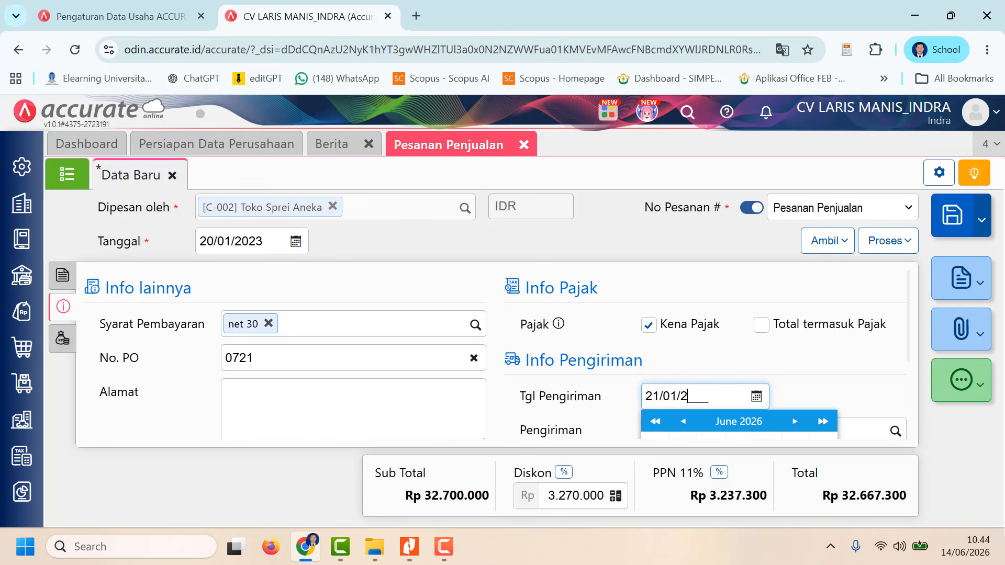
text(01/2023)
click(853, 372)
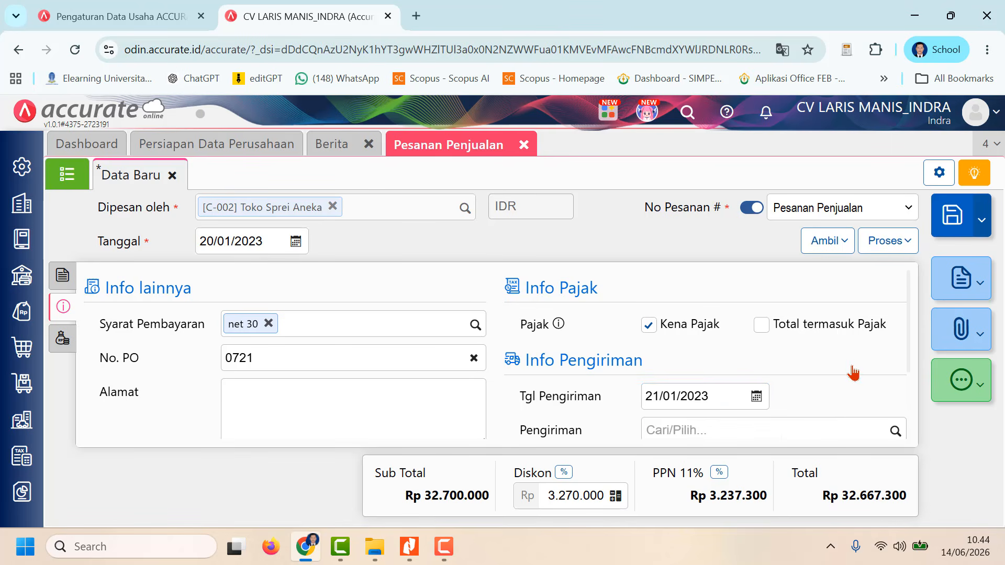
Step: Review the sales order's item rows and its additional information, including payment terms, Keterangan and shipping details
scroll(819, 410, down, 2)
scroll(815, 402, up, 2)
click(62, 275)
scroll(598, 382, down, 1)
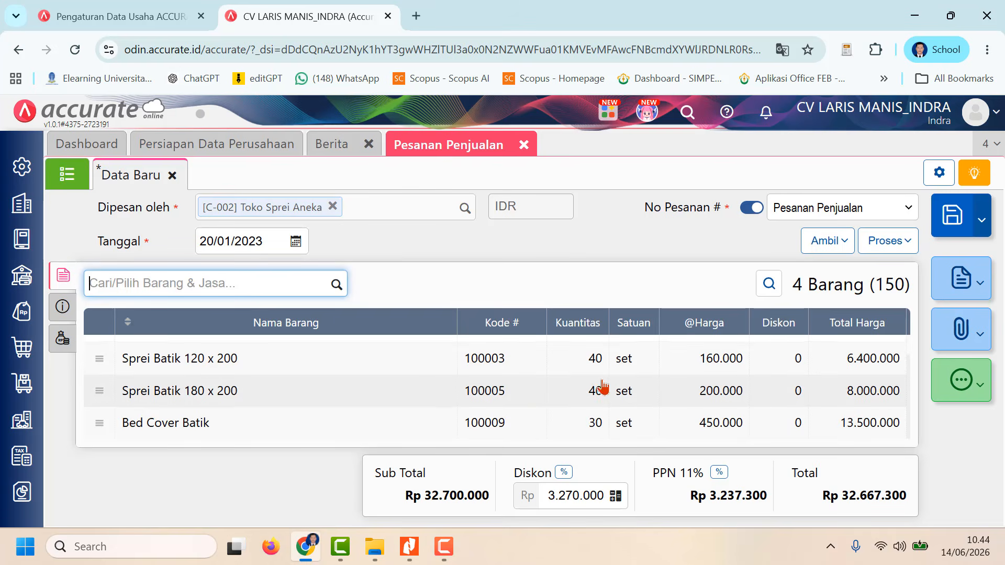
scroll(602, 387, up, 1)
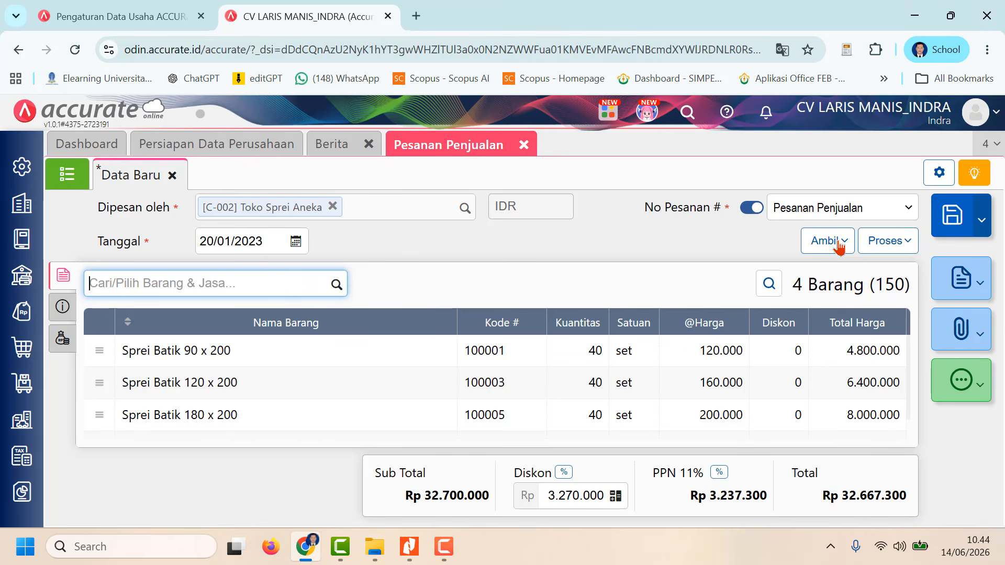
click(63, 307)
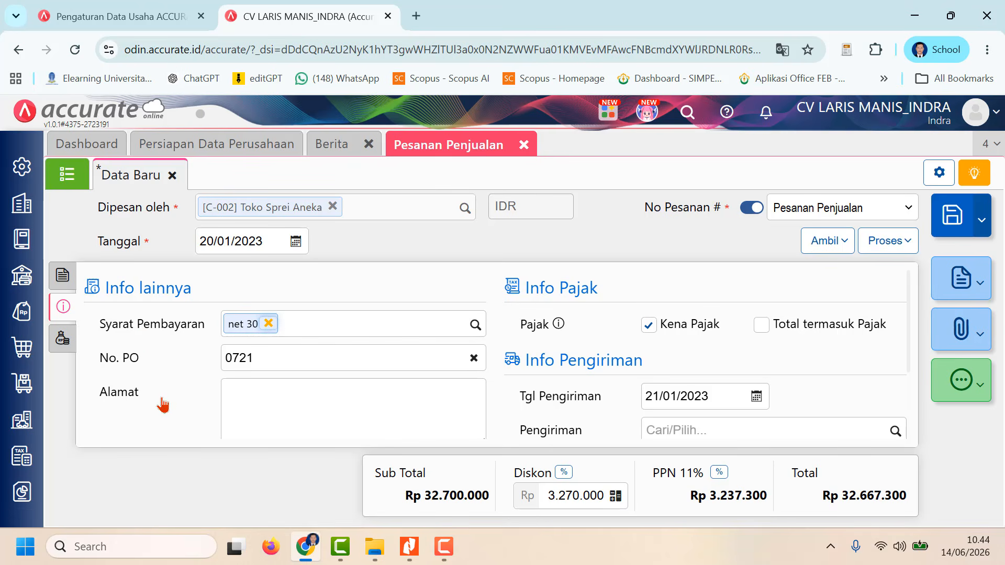
scroll(600, 388, down, 3)
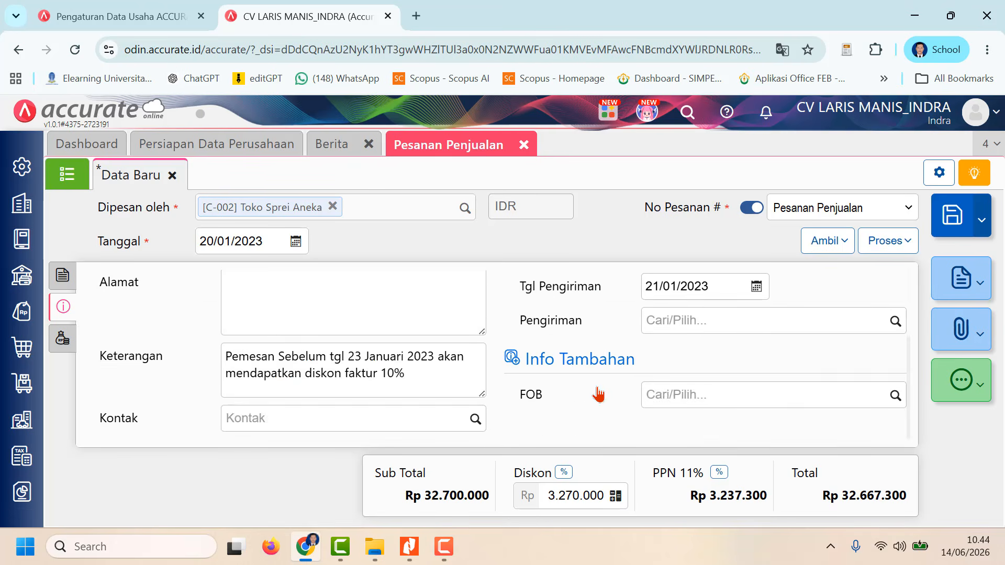
scroll(601, 387, up, 3)
click(63, 275)
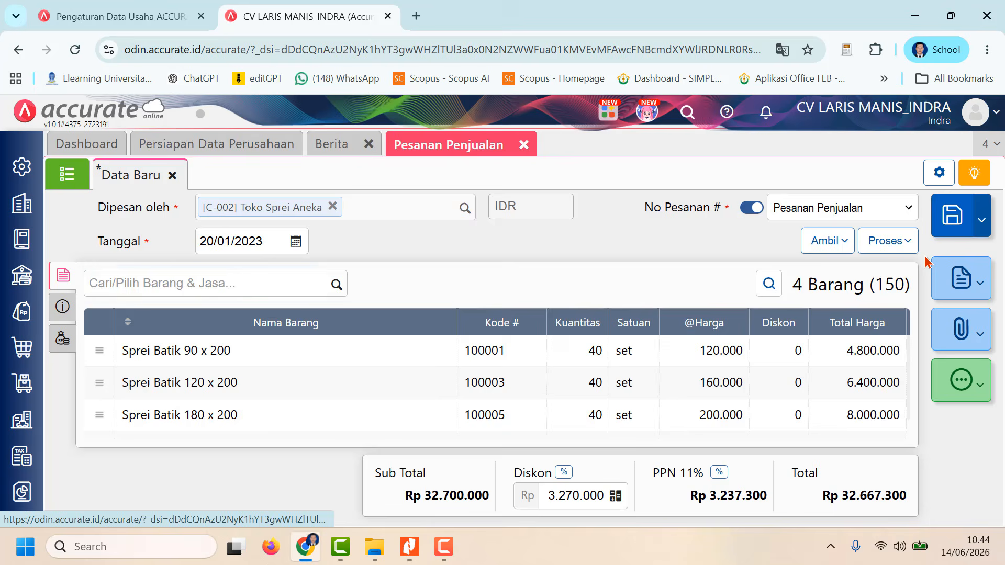
Step: Save the Toko Sprei Aneka sales order, check it in the Pesanan Penjualan list and close that module
click(950, 215)
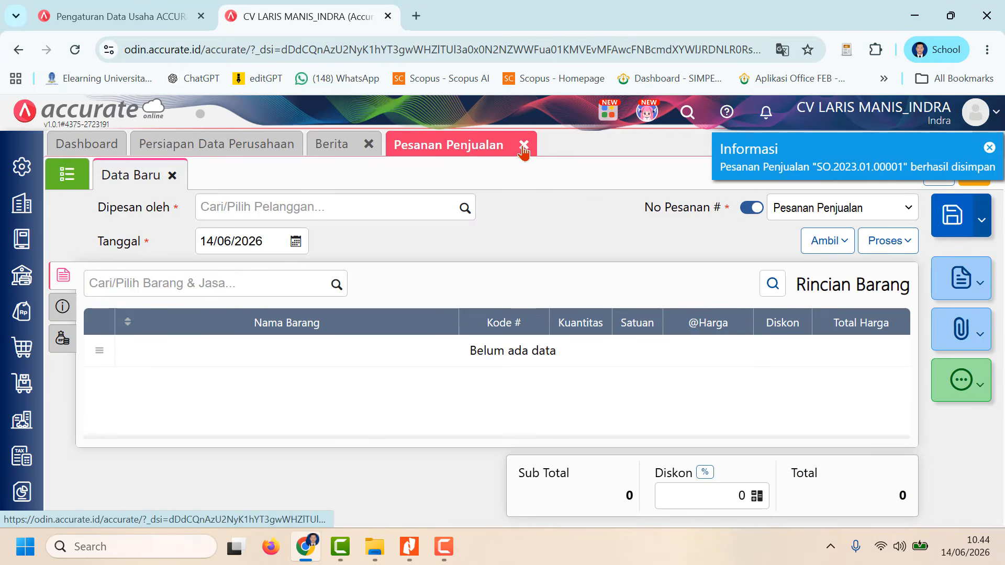
click(69, 174)
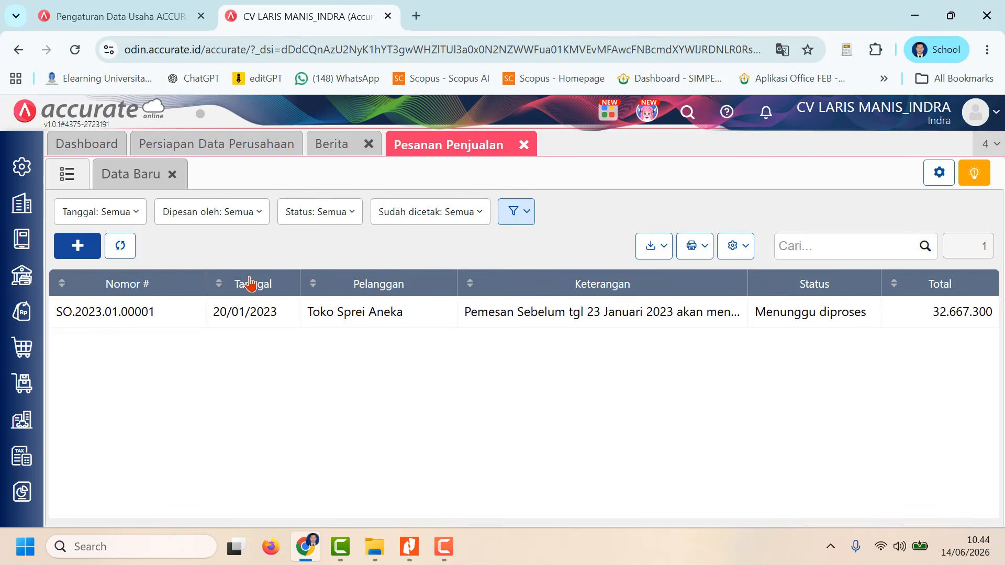
click(523, 148)
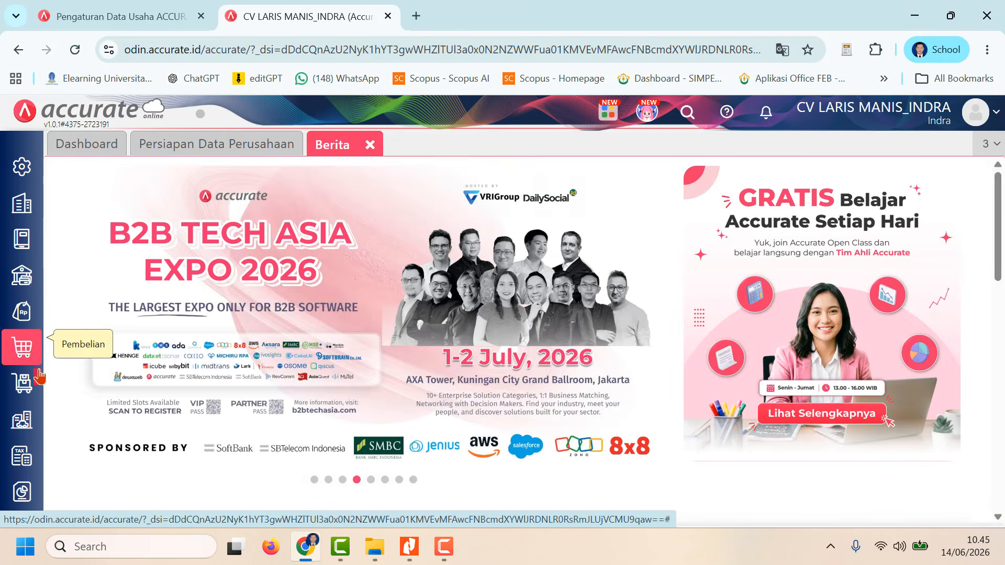
Step: Open the Uang Muka Penjualan module from the sales functions
click(22, 316)
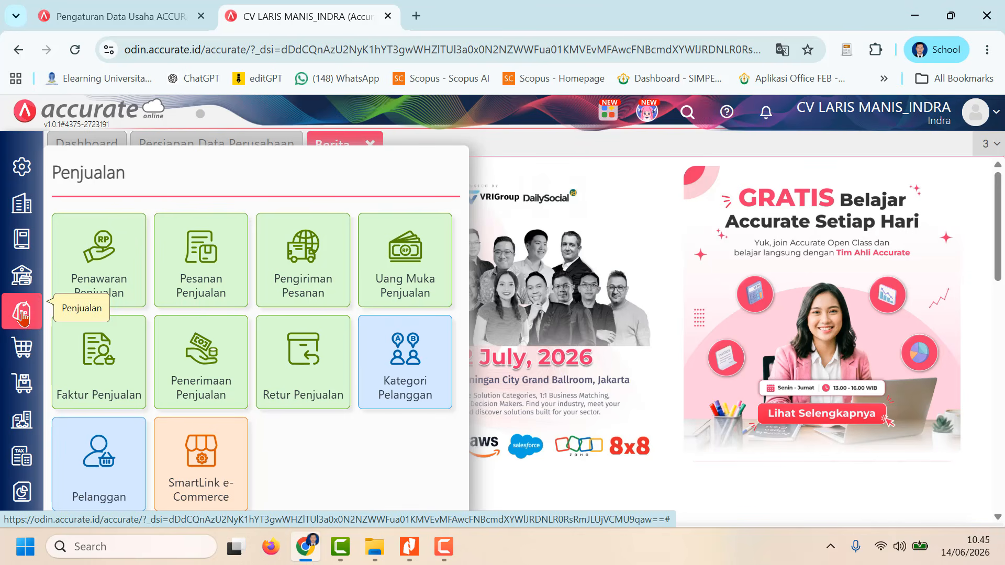
click(396, 287)
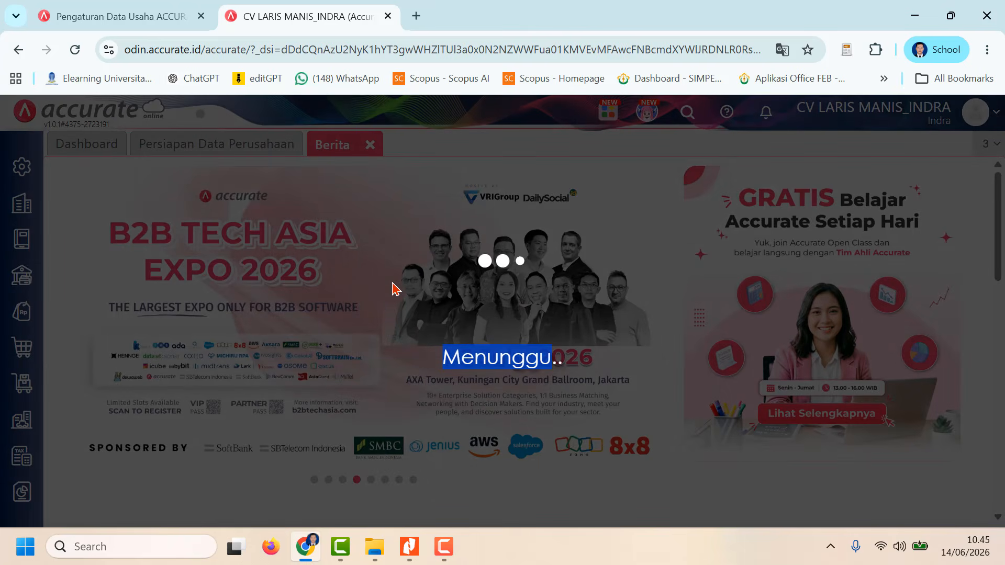
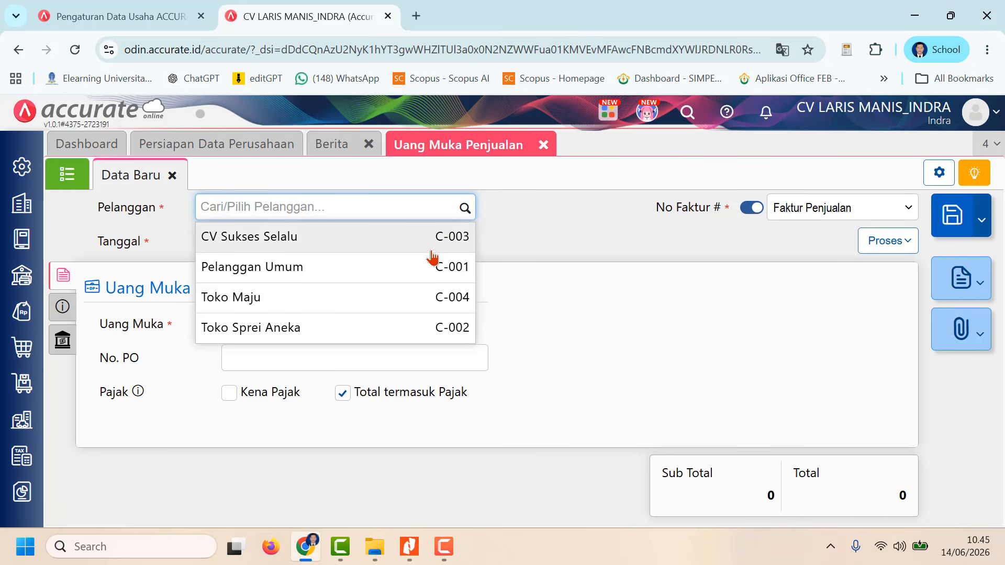
Step: Choose Toko Sprei Aneka as the customer of the sales down payment and set its Tanggal to 20/01/2023
click(433, 328)
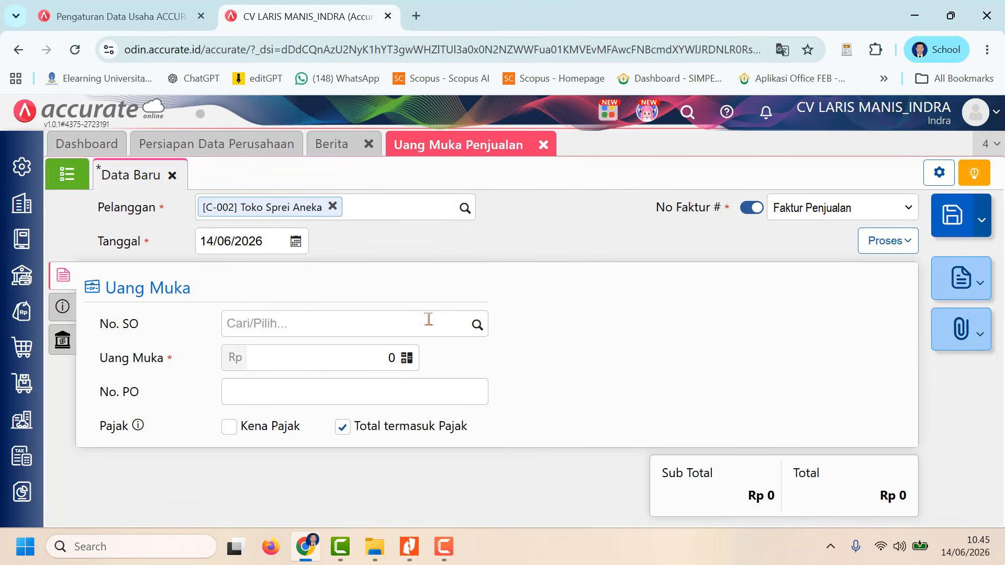
click(253, 245)
text(2)
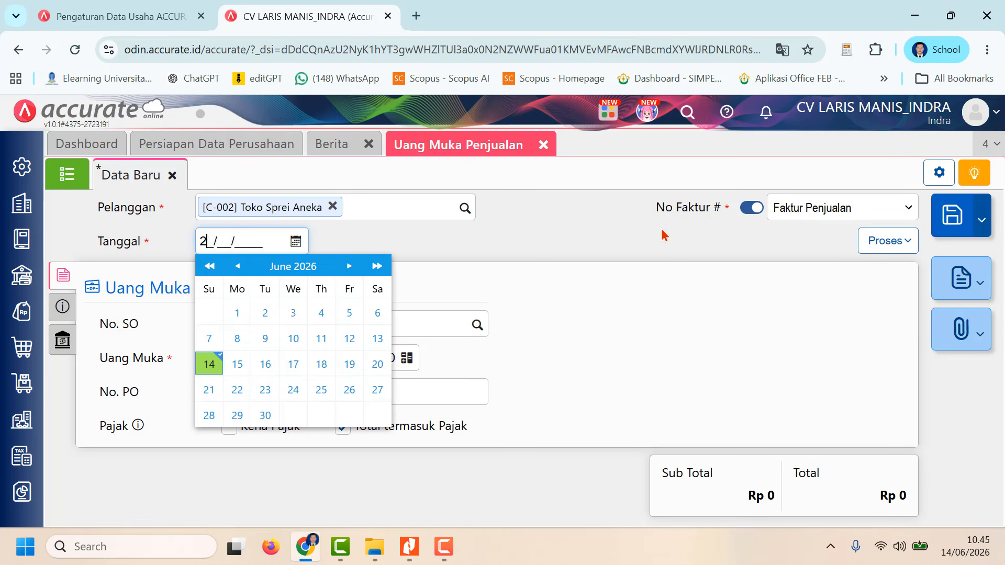
text(0/01/2023)
click(654, 259)
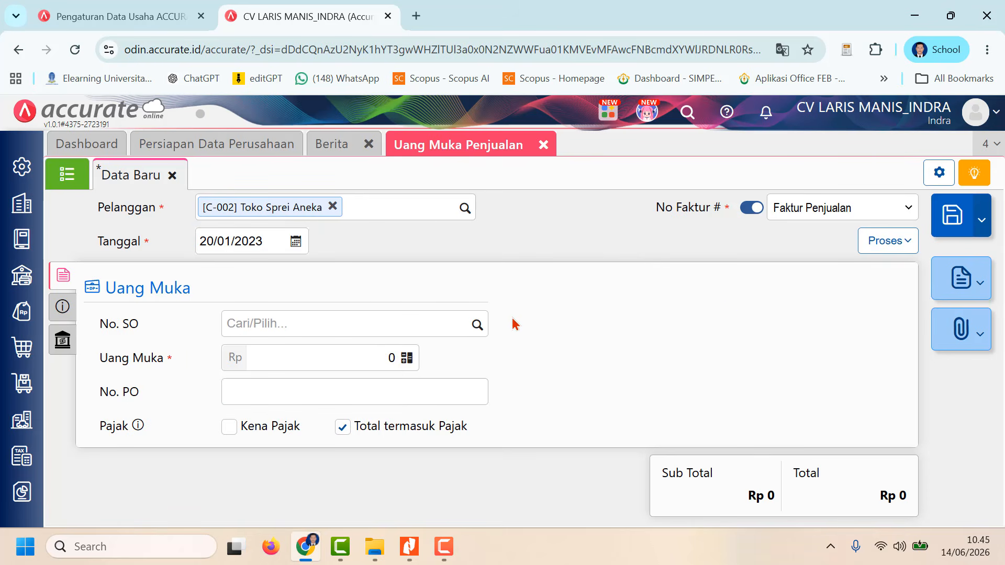
Step: Link the down payment to the customer's sales order dated 20/01/2023 and set Uang Muka to Rp 10.000.000
click(478, 323)
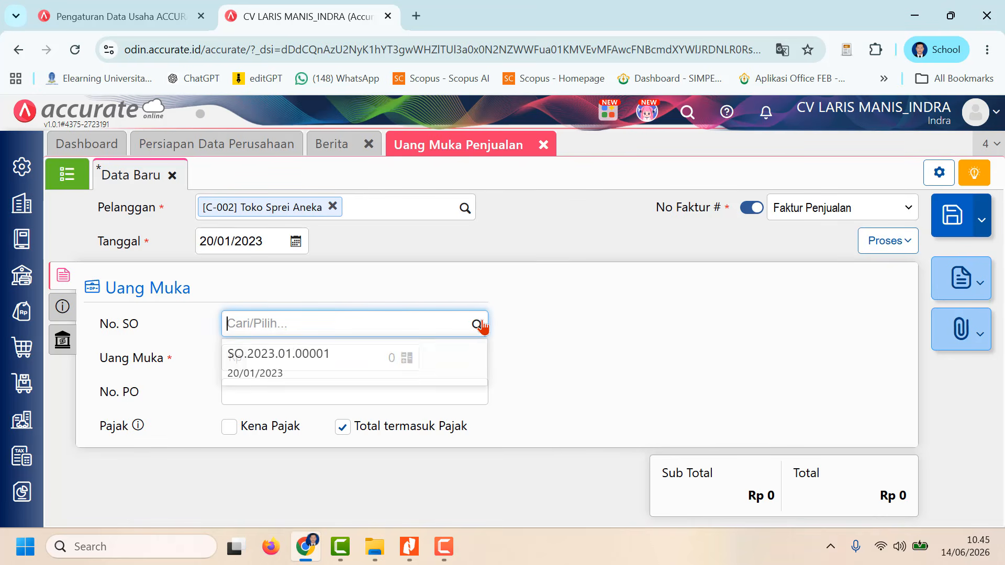
click(412, 358)
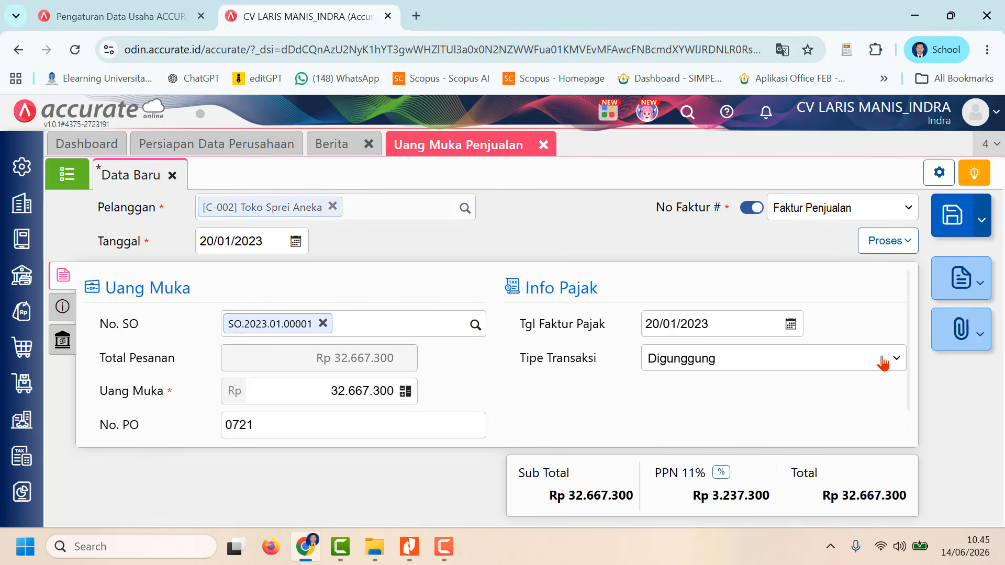
click(376, 389)
drag(331, 391, 492, 410)
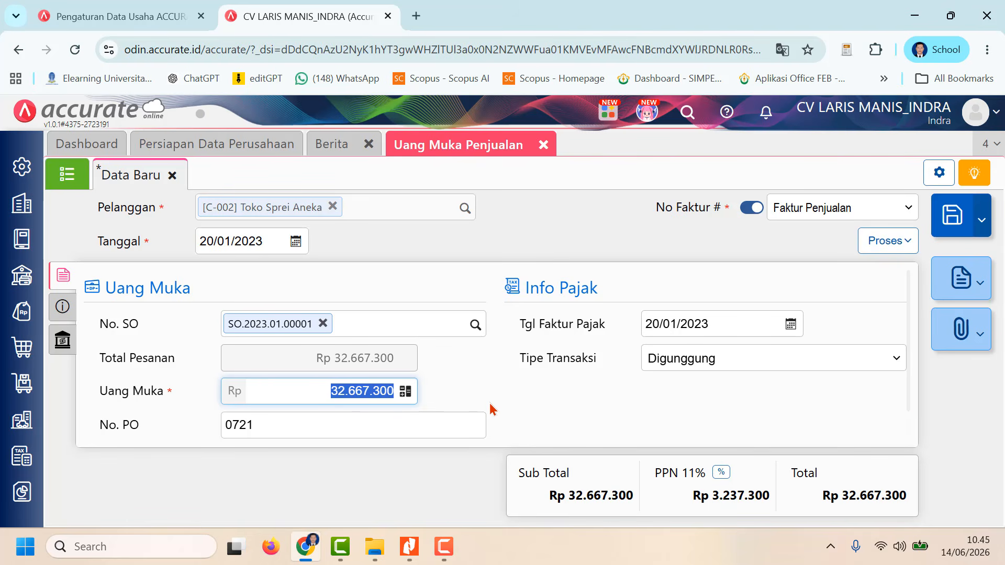
text(1.)
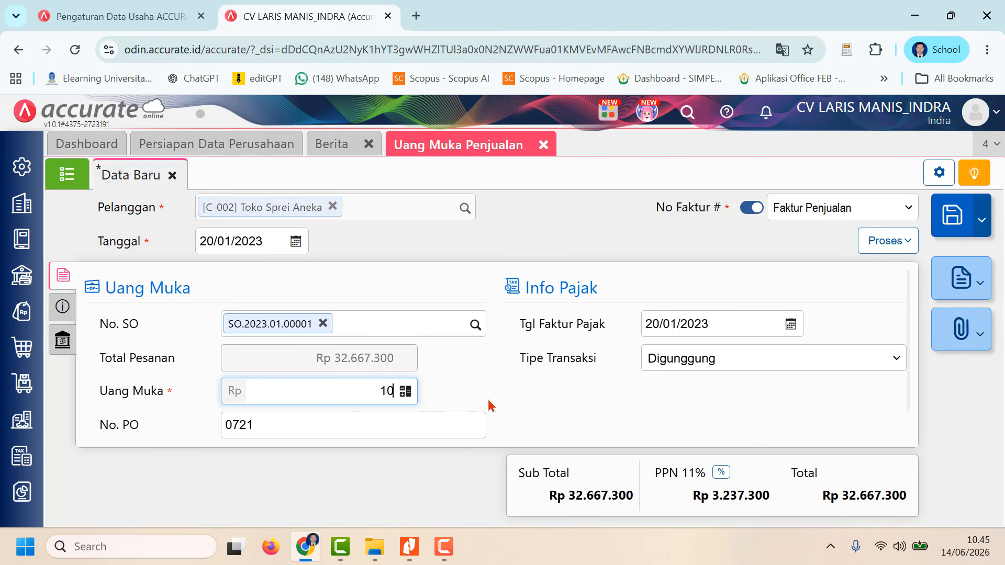
text(000.000)
click(372, 433)
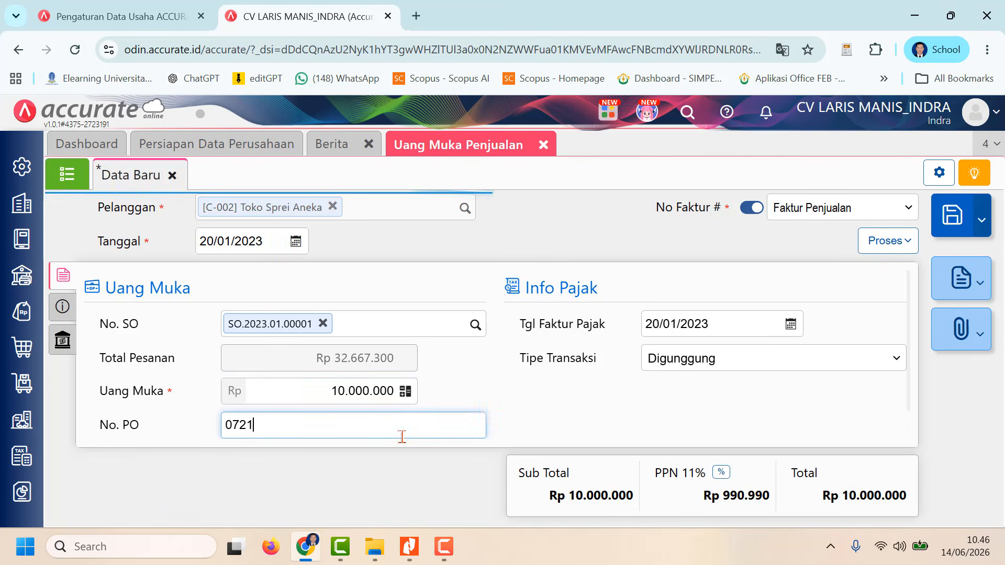
click(754, 285)
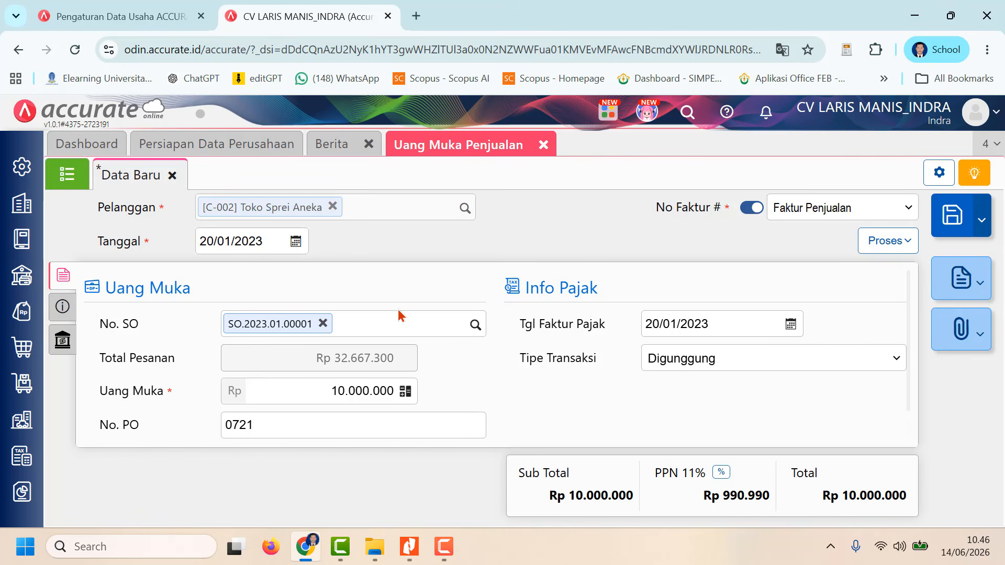
Step: Clear the existing Keterangan text in the down payment's Info lainnya section
click(69, 308)
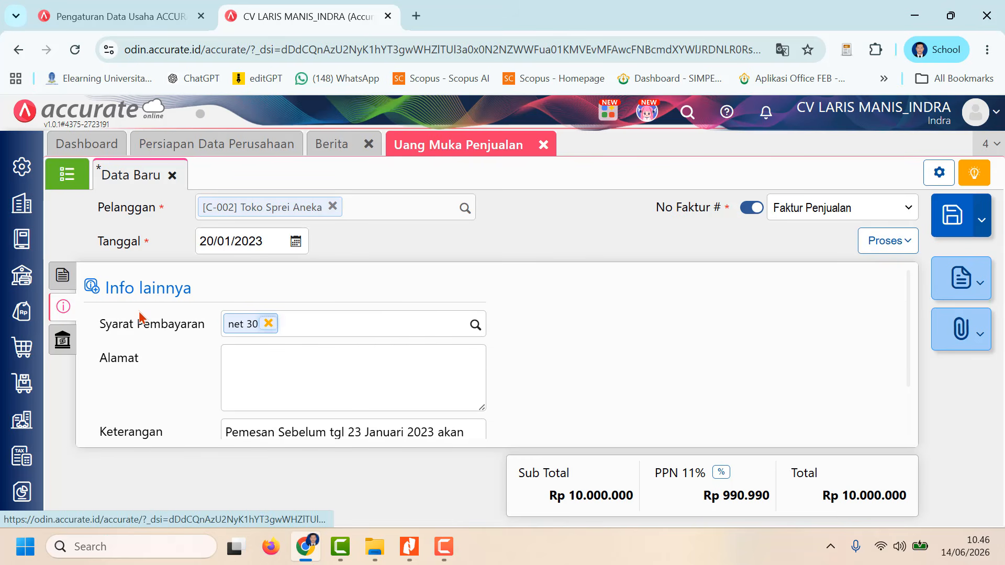
click(328, 356)
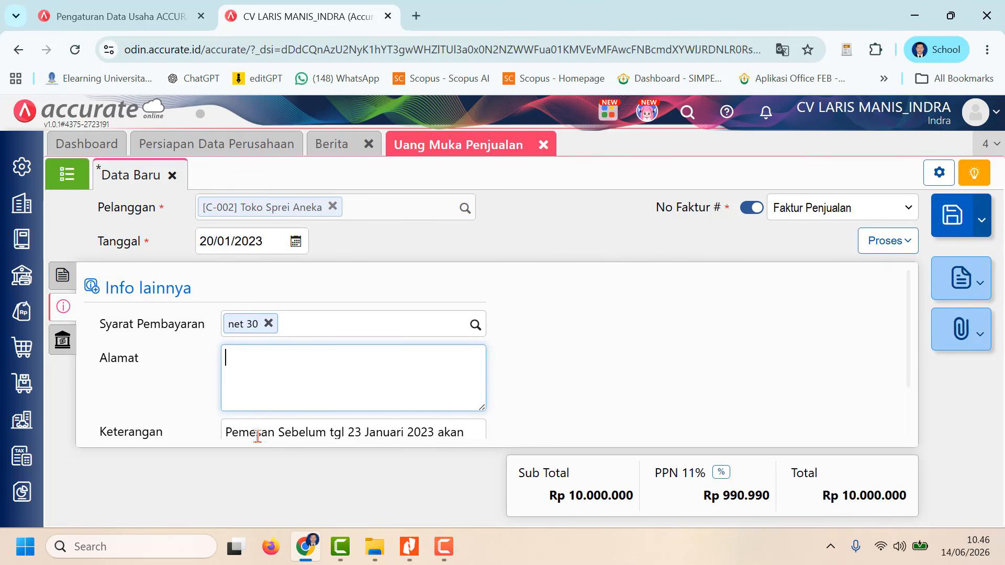
drag(257, 437, 541, 460)
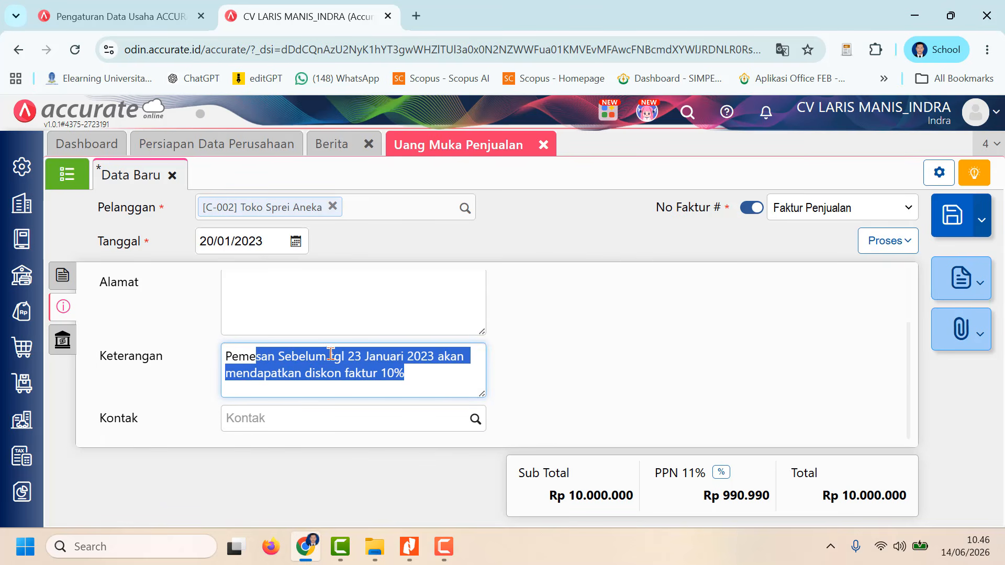
click(258, 348)
drag(225, 352, 461, 358)
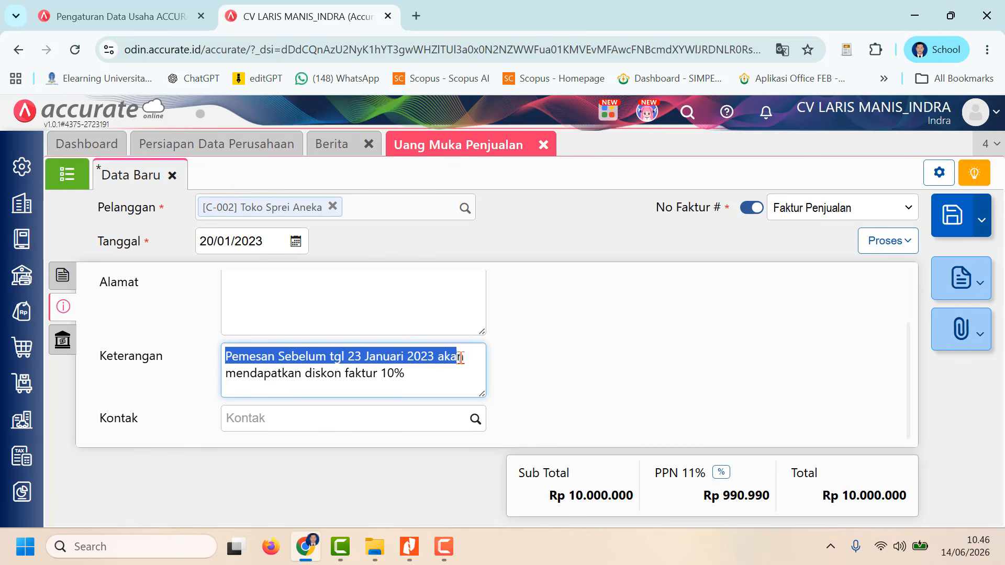
key(BackSpace)
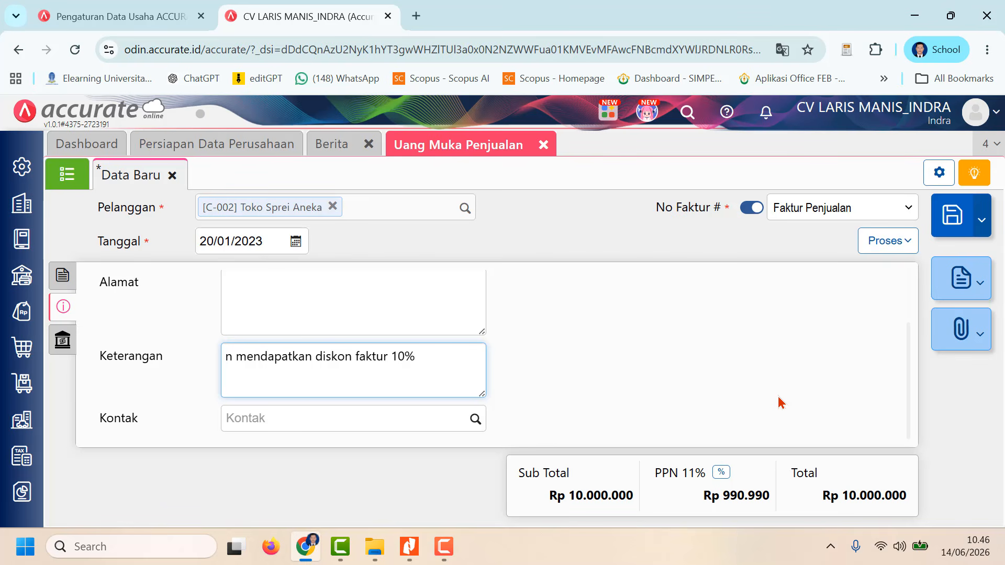
key(BackSpace)
key(BackSpace)
key(BackSpace)
key(BackSpace)
key(BackSpace)
key(BackSpace)
key(BackSpace)
key(BackSpace)
key(BackSpace)
key(BackSpace)
key(BackSpace)
key(BackSpace)
key(BackSpace)
key(BackSpace)
key(BackSpace)
key(BackSpace)
key(BackSpace)
key(BackSpace)
key(BackSpace)
key(BackSpace)
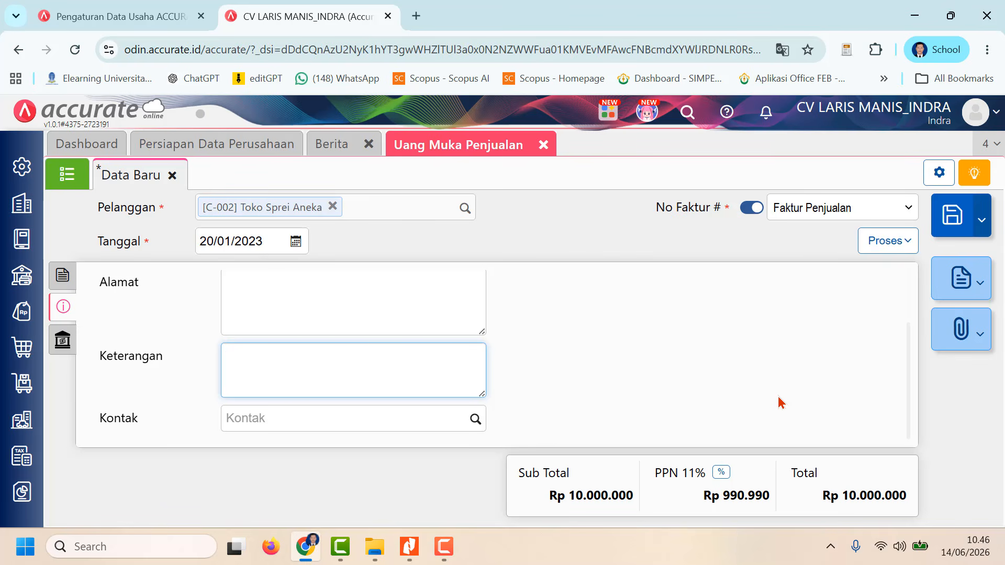
Step: Enter "Uang Muka Pemesanan Penjualan oleh Too Sprei Aneka" as the down payment's Keterangan
text(Uang Muka)
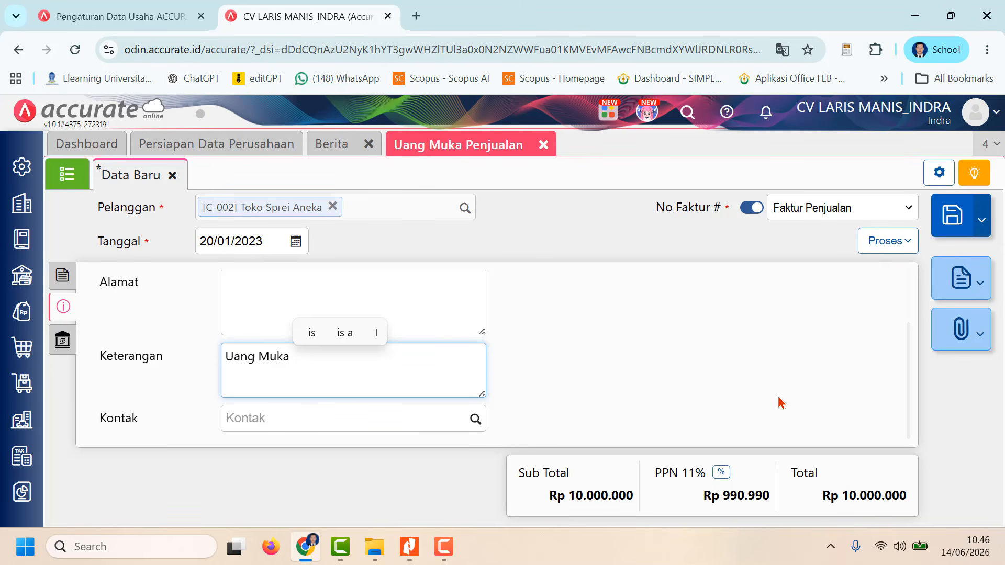
text(Peme)
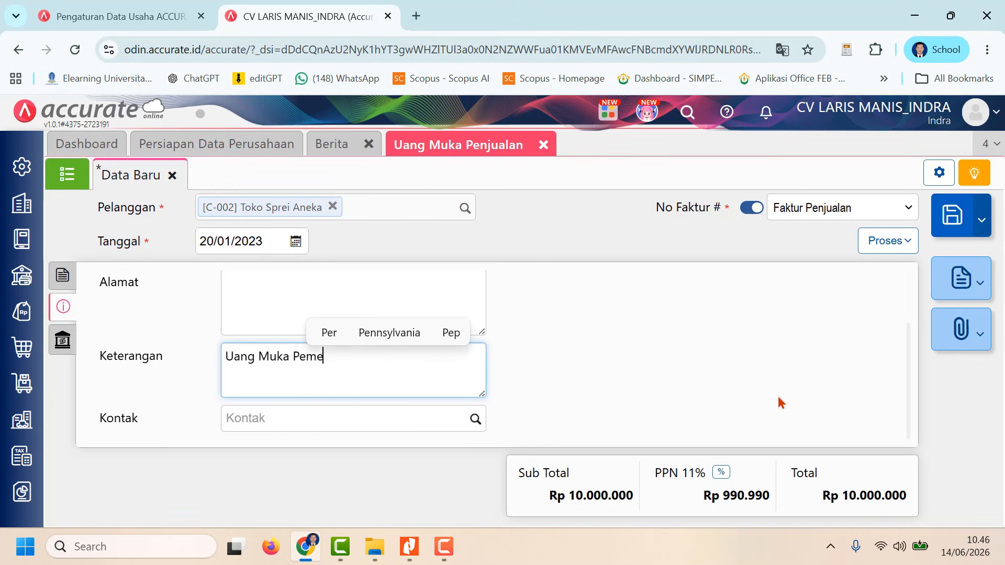
text(sanan Pen)
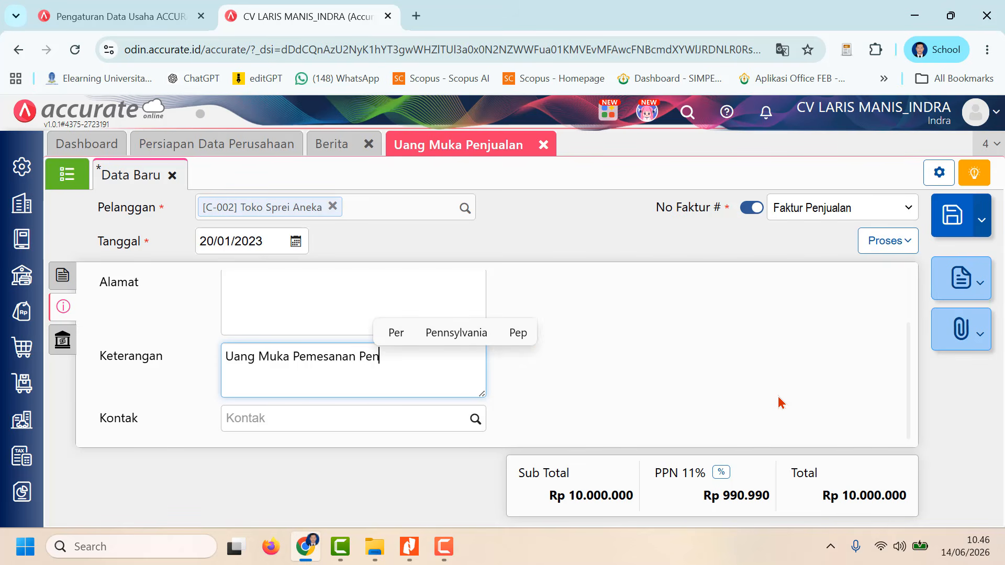
text(jualan d)
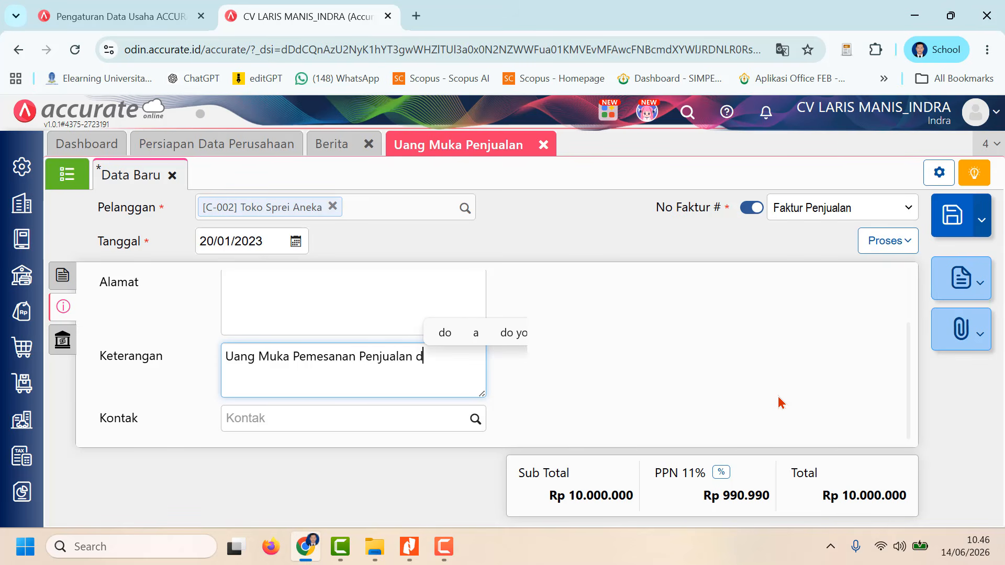
key(BackSpace)
text(ole)
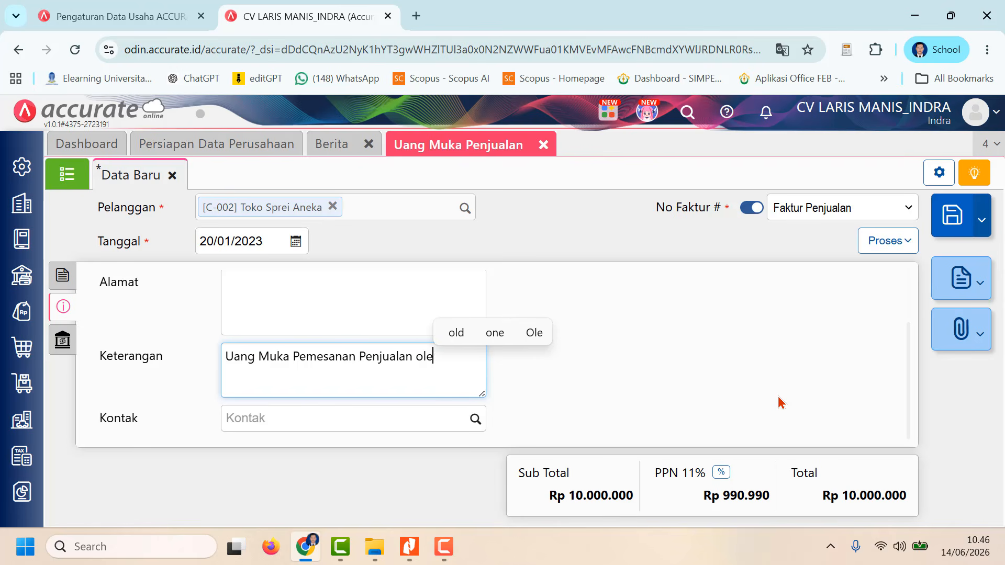
text(h T)
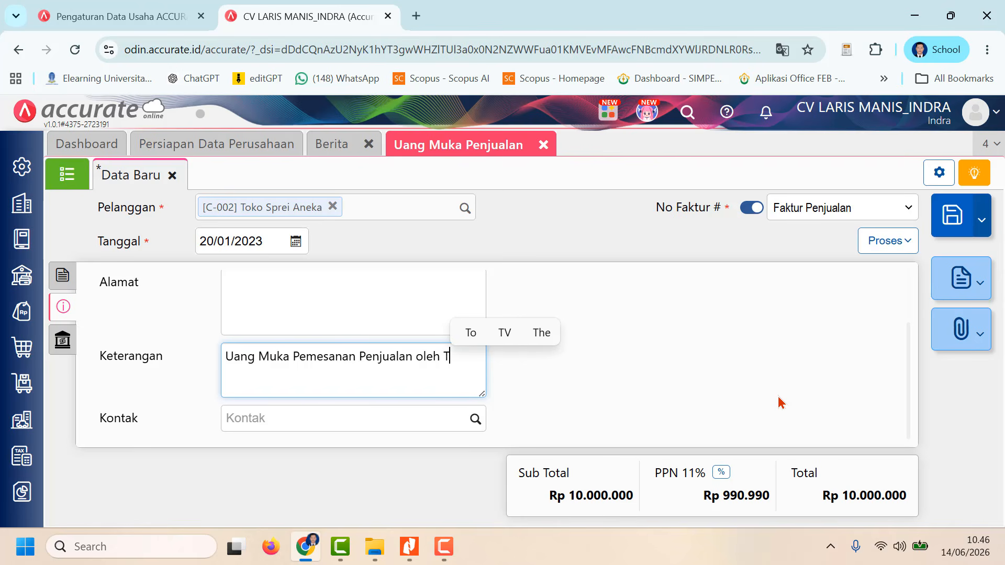
text(i)
key(BackSpace)
text(oo )
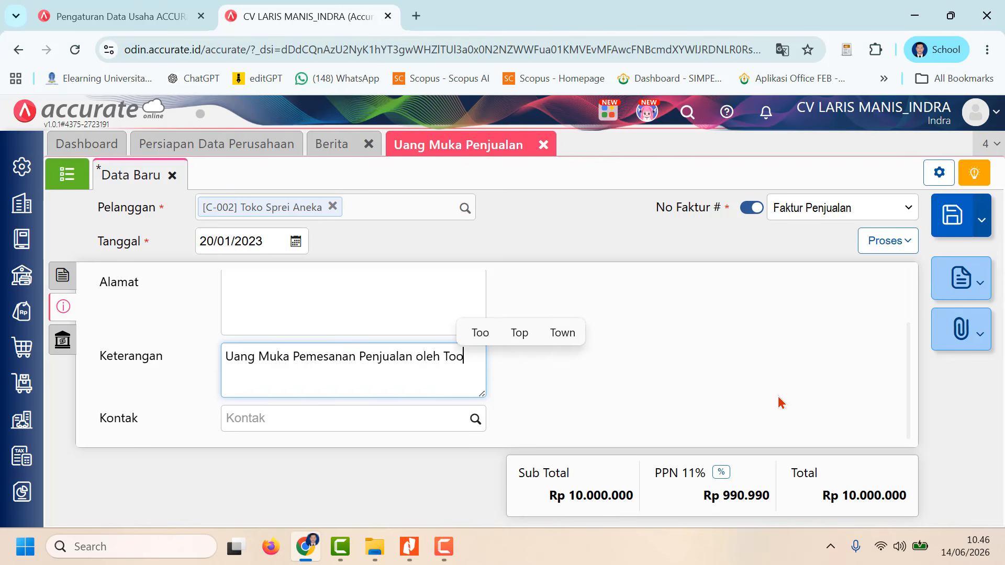
text(SPrei)
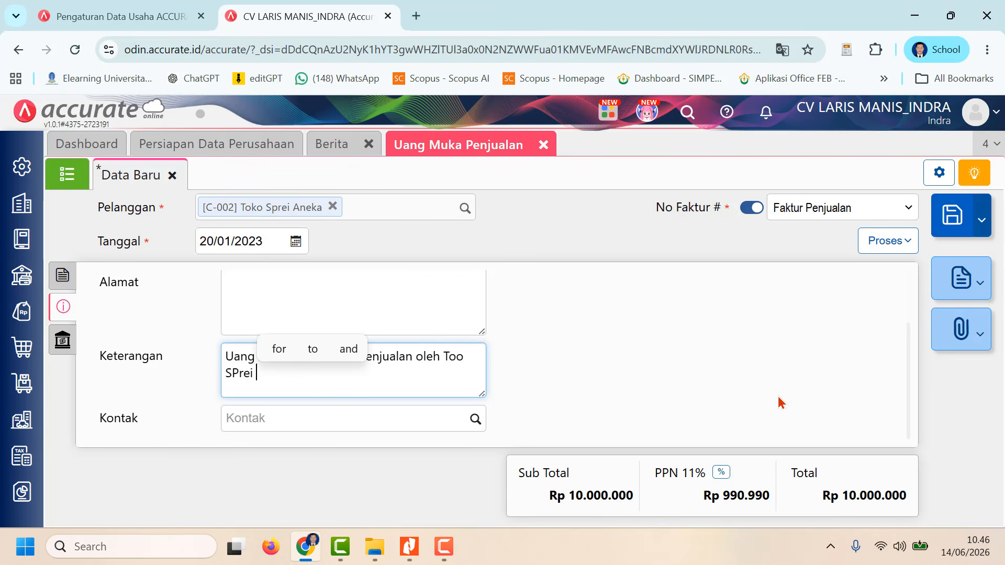
key(BackSpace)
key(BackSpace)
key(BackSpace)
key(BackSpace)
key(BackSpace)
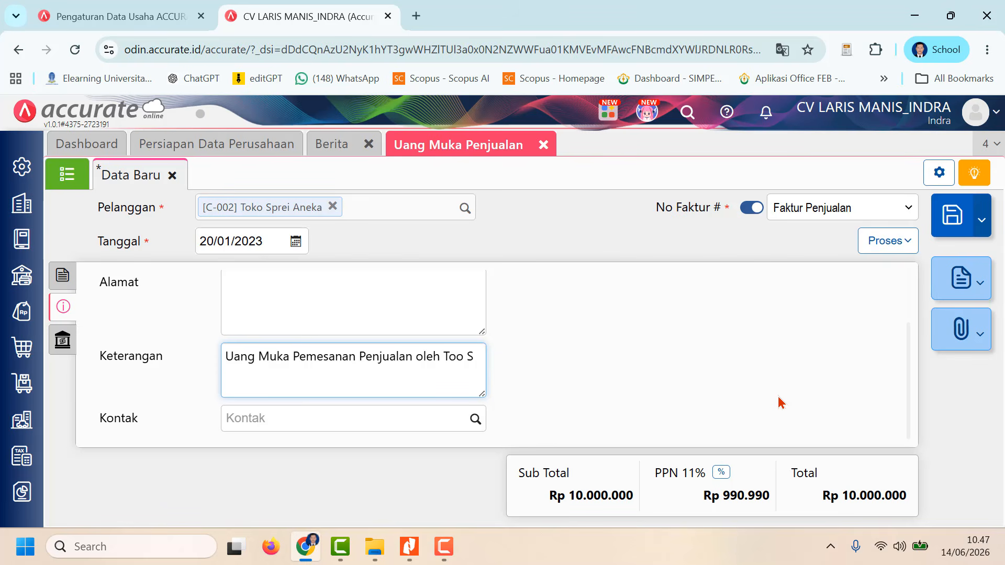
text(prei An)
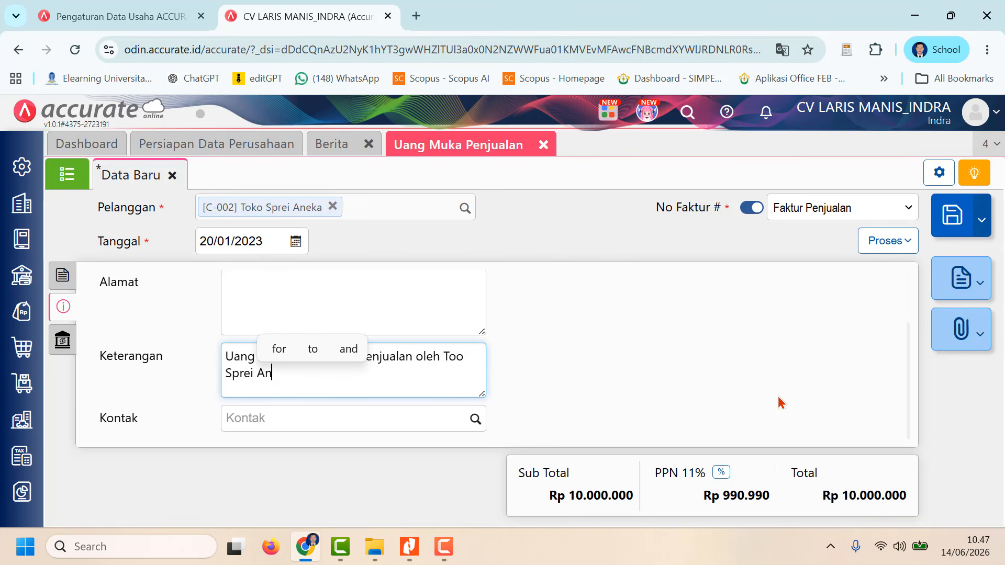
text(eka)
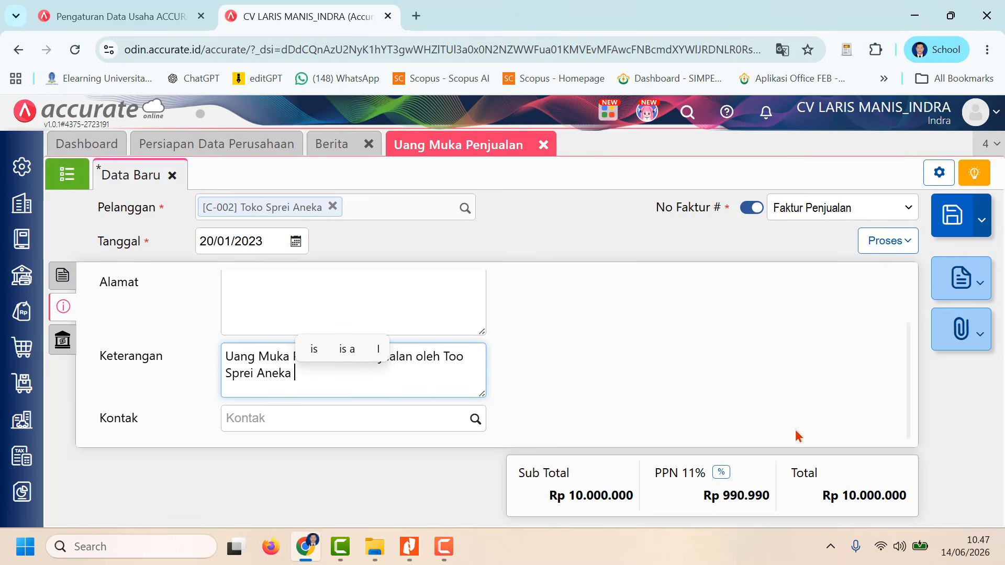
click(444, 547)
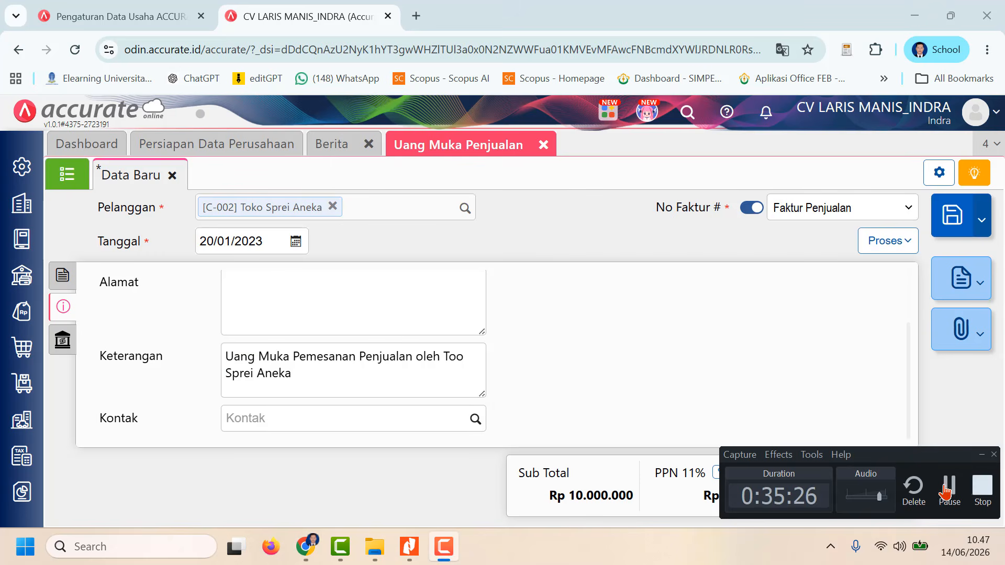
click(949, 495)
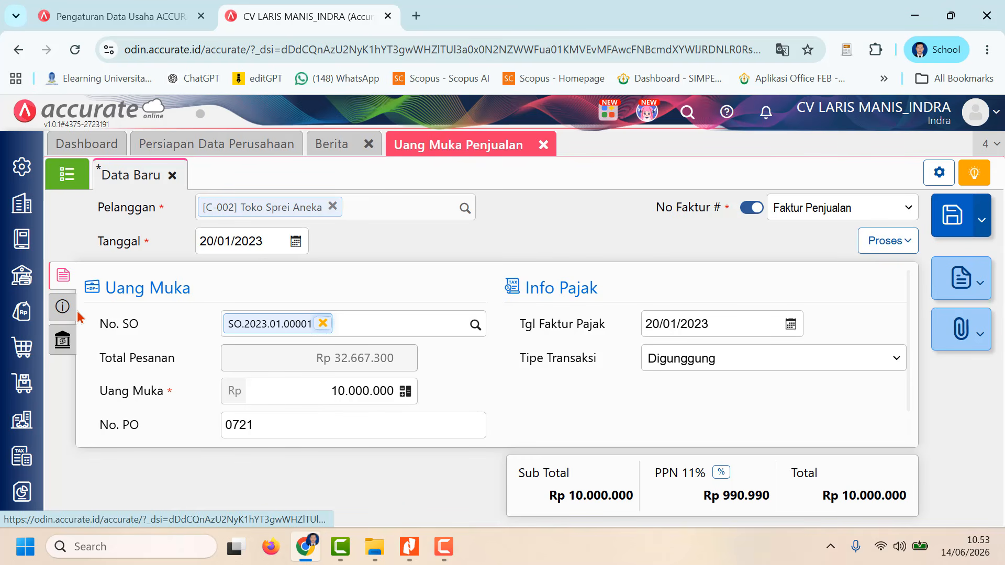
Step: Check the down payment's Info lainnya and process the down payment to Pembayaran
click(62, 306)
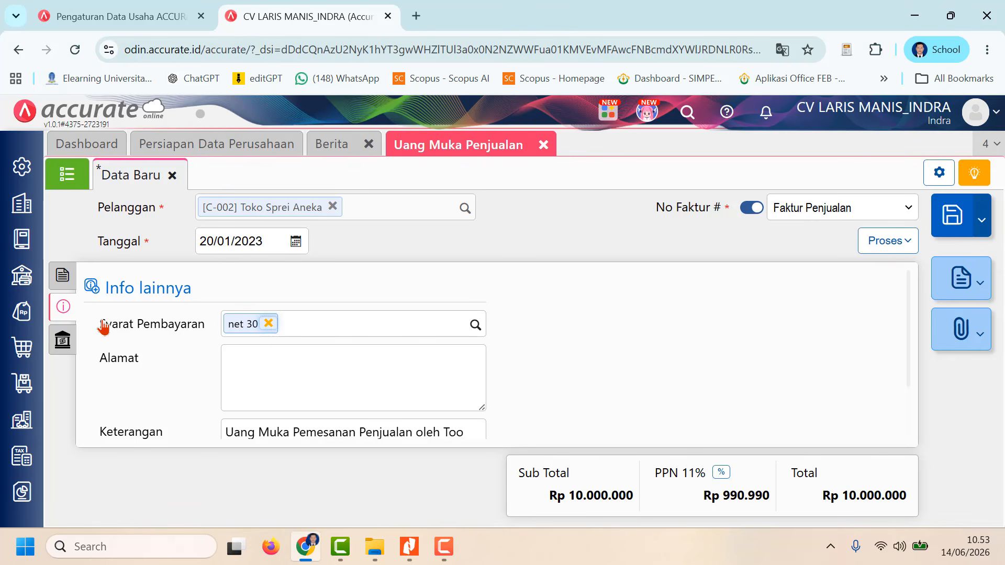
click(899, 244)
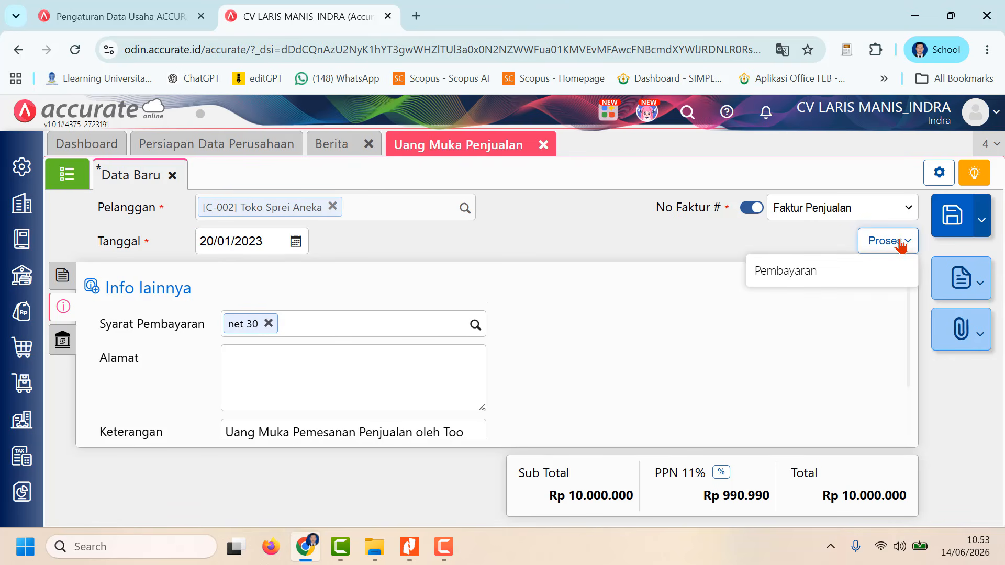
click(817, 270)
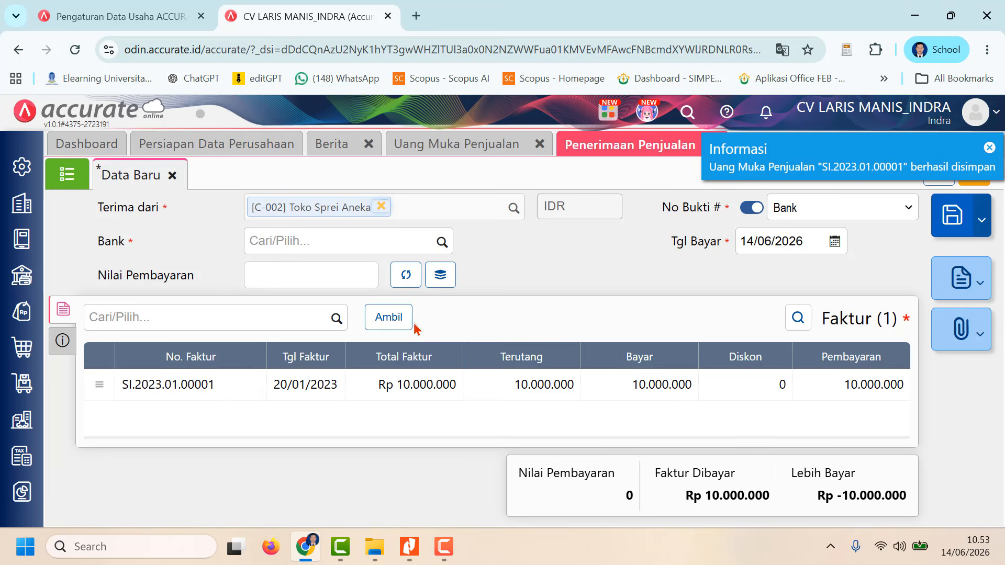
Step: Select Bank as the receiving account of the sales receipt and fill Nilai Pembayaran with the invoice amount of Rp 10.000.000
click(443, 242)
click(345, 324)
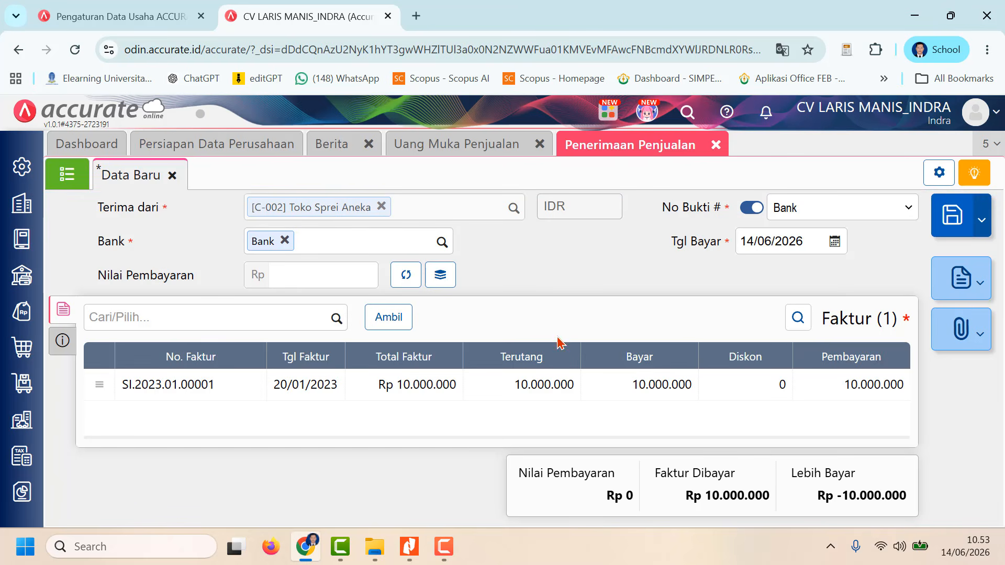
click(407, 276)
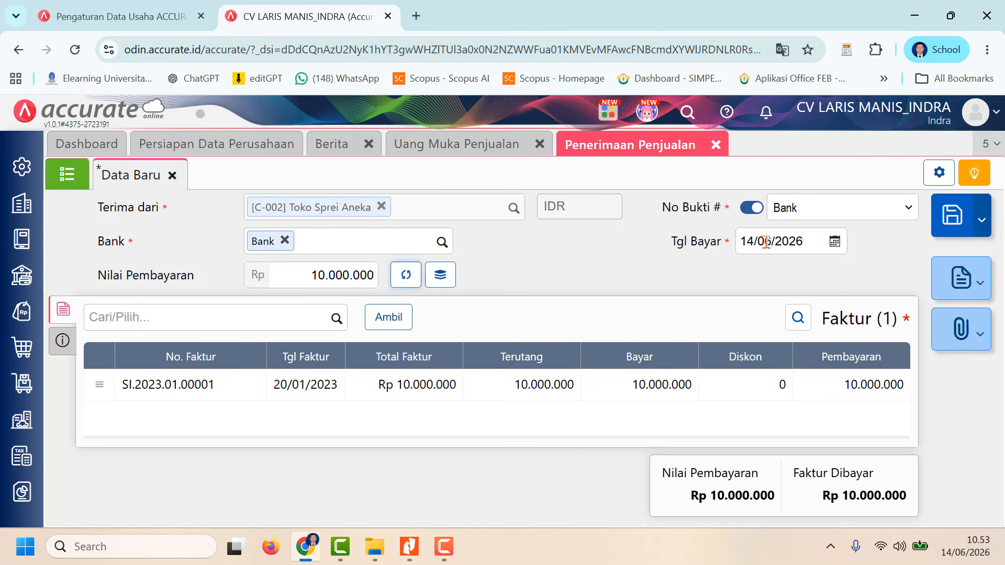
Step: Set the sales receipt's payment date, Tgl Bayar, to 20/01/2023
click(766, 242)
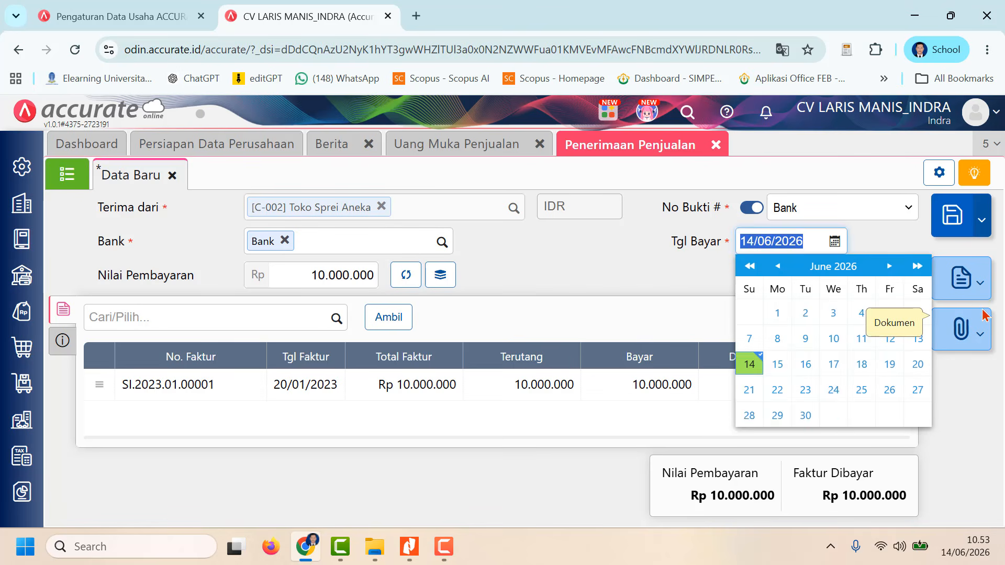
text(20)
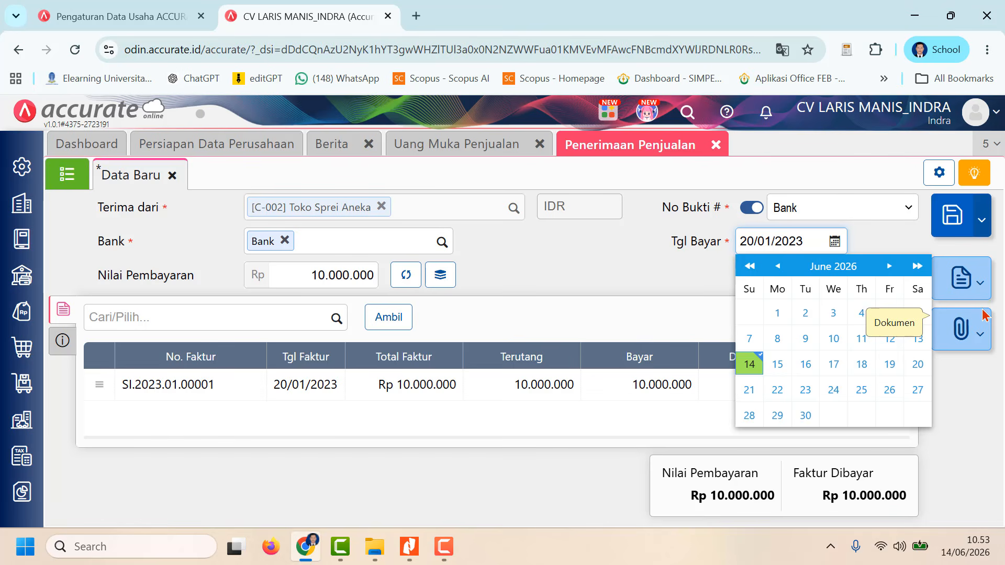
Step: Set the sales receipt's Metode Bayar to Transfer Bank in Info lainnya
click(627, 273)
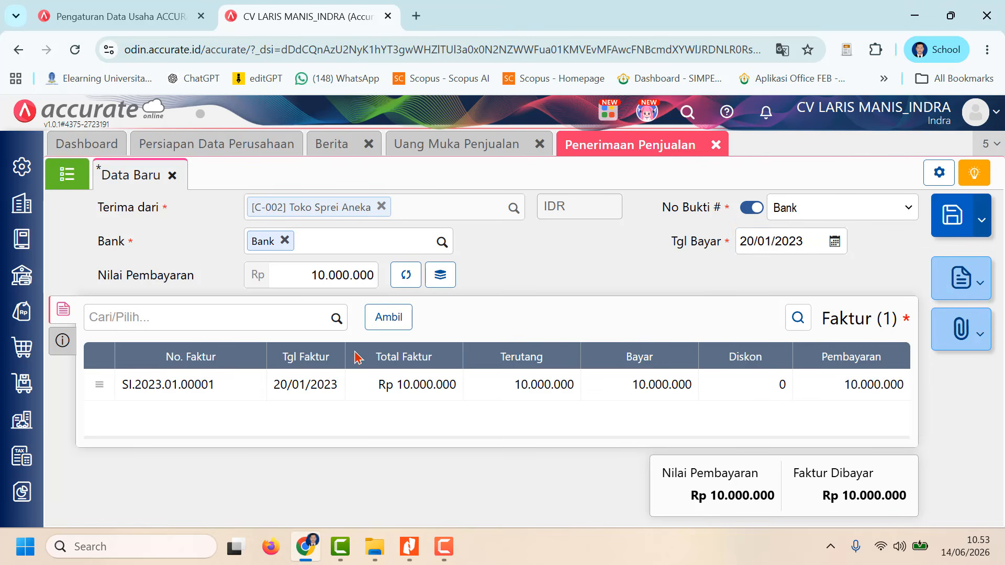
click(63, 341)
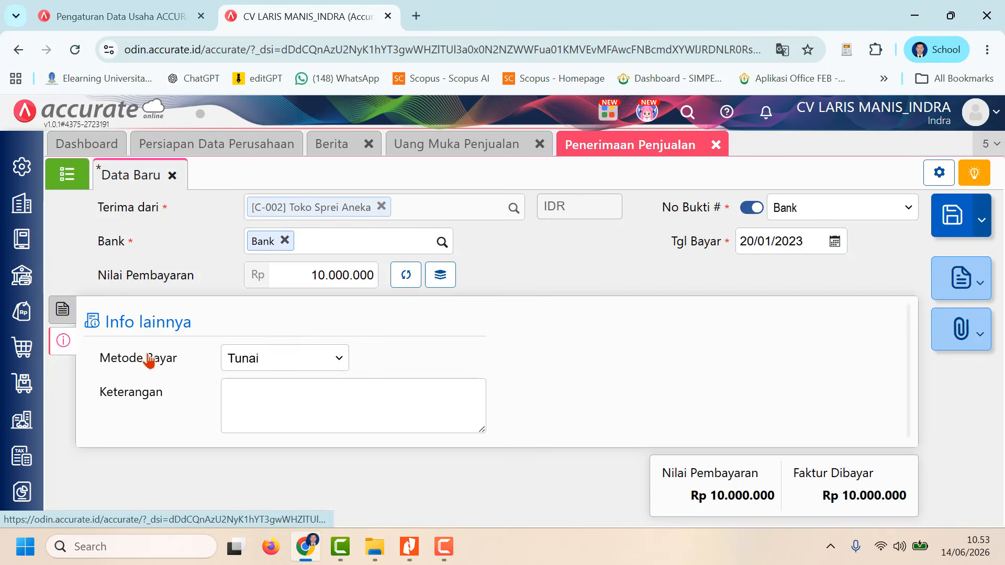
click(321, 358)
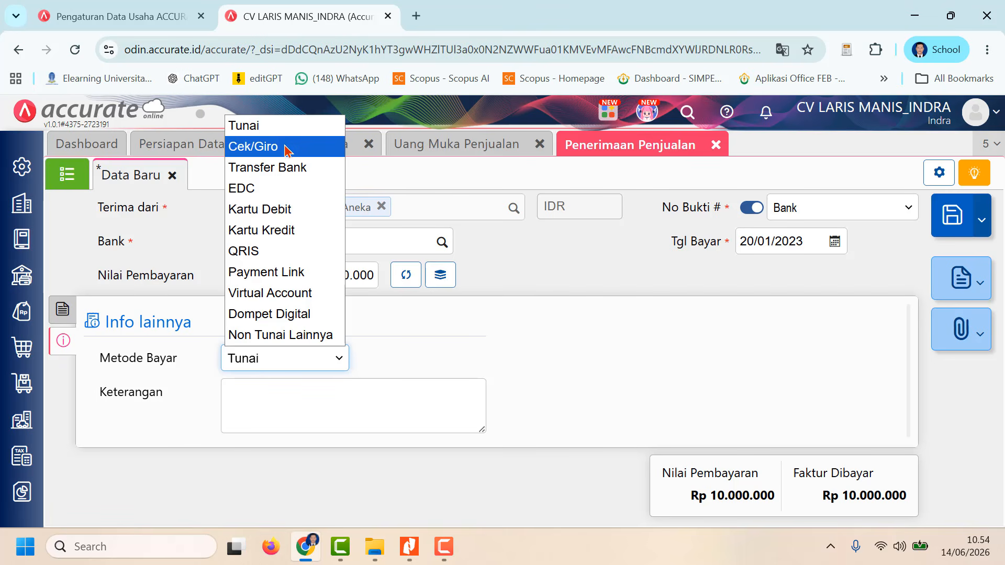
click(291, 166)
Step: Enter "Uang Muka Pemesanan Barang Oleh Toko Sprei ANeka" as the sales receipt's Keterangan
click(291, 413)
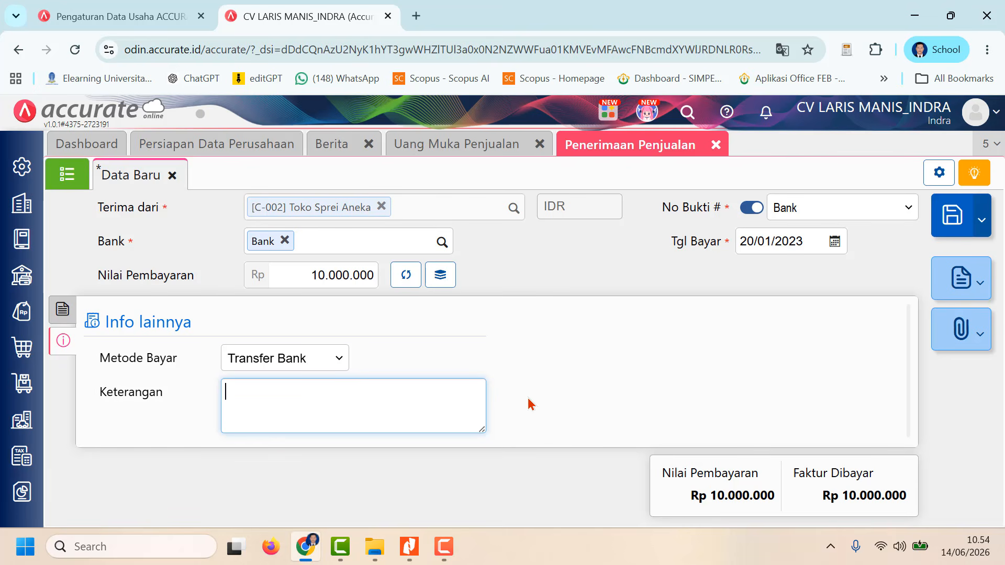
text(Uang Muka)
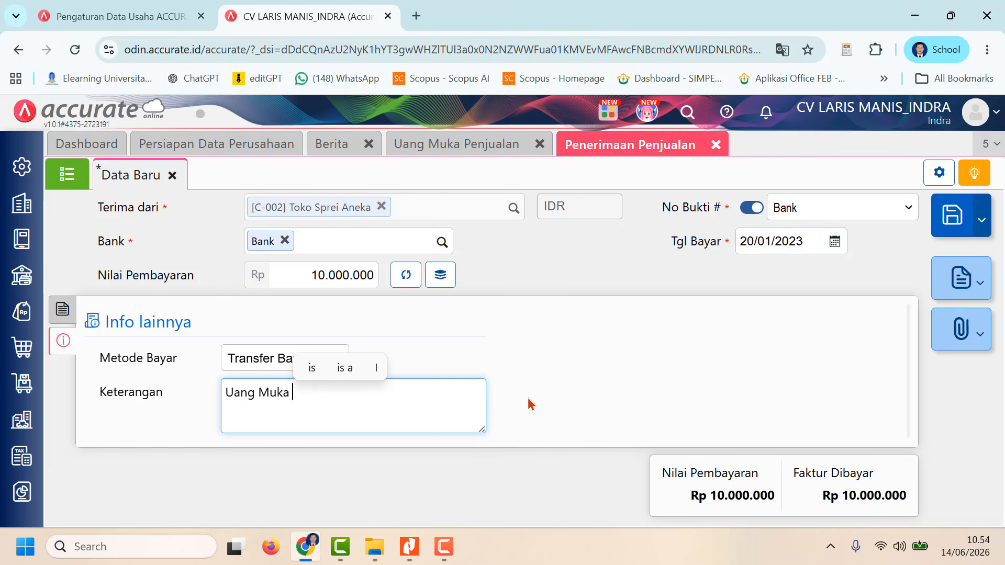
text(Pemesana)
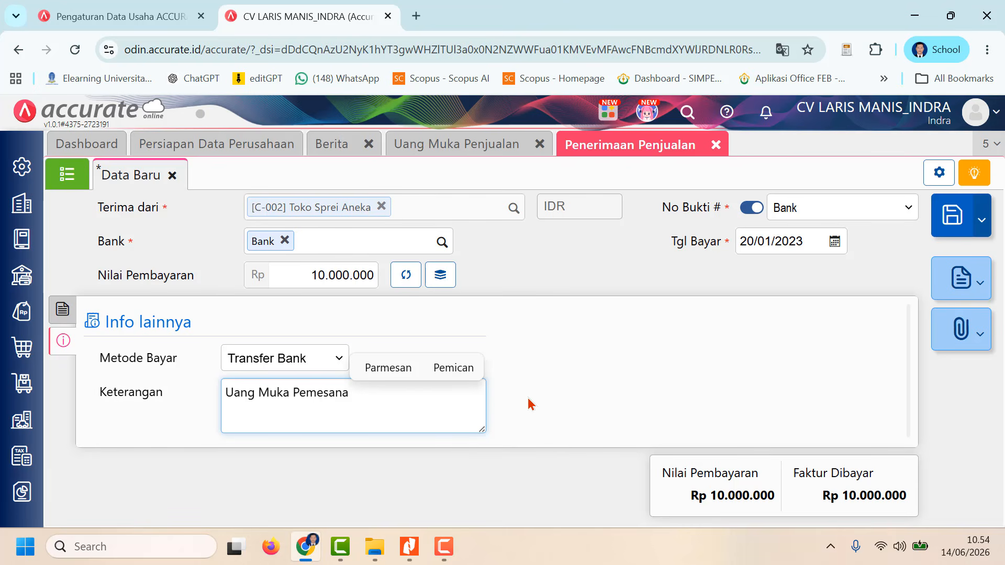
text(n Barang )
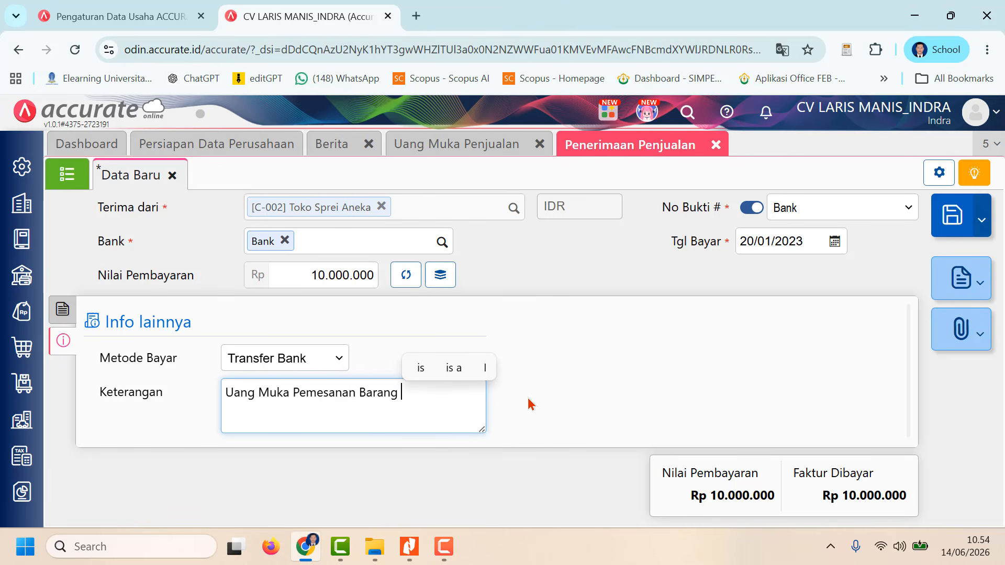
text(Oleh )
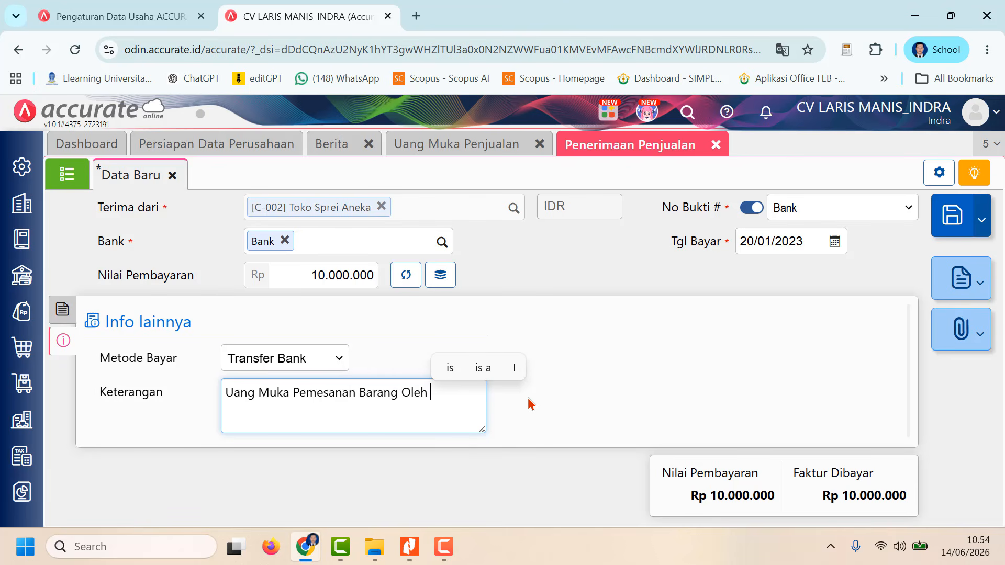
text(T)
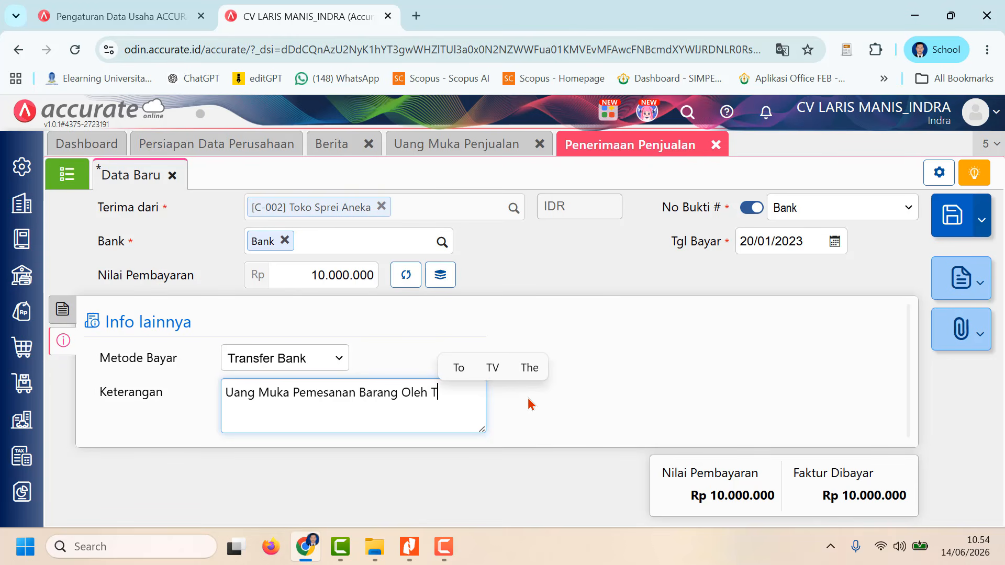
text(oko Spre)
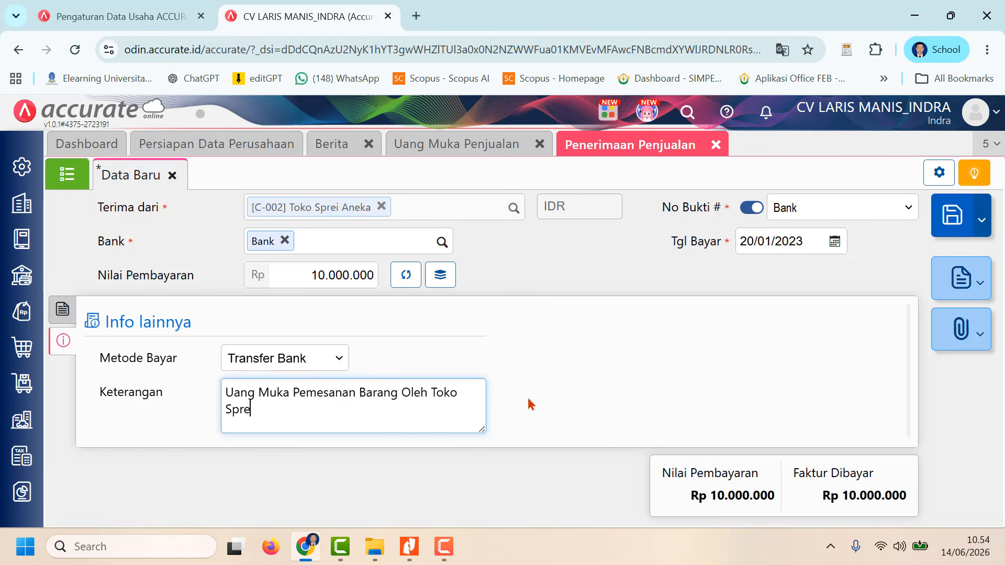
text(i )
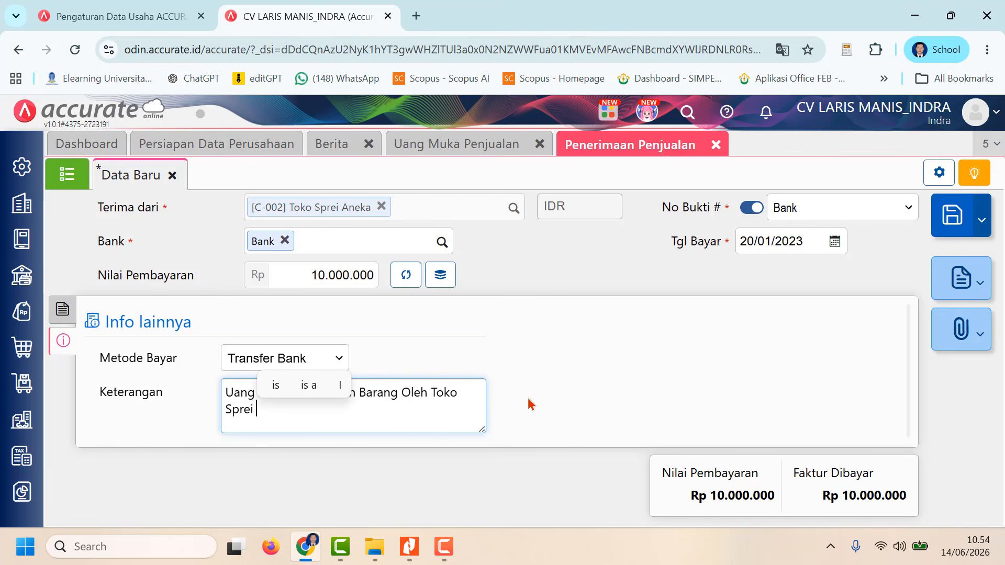
text(ANeka)
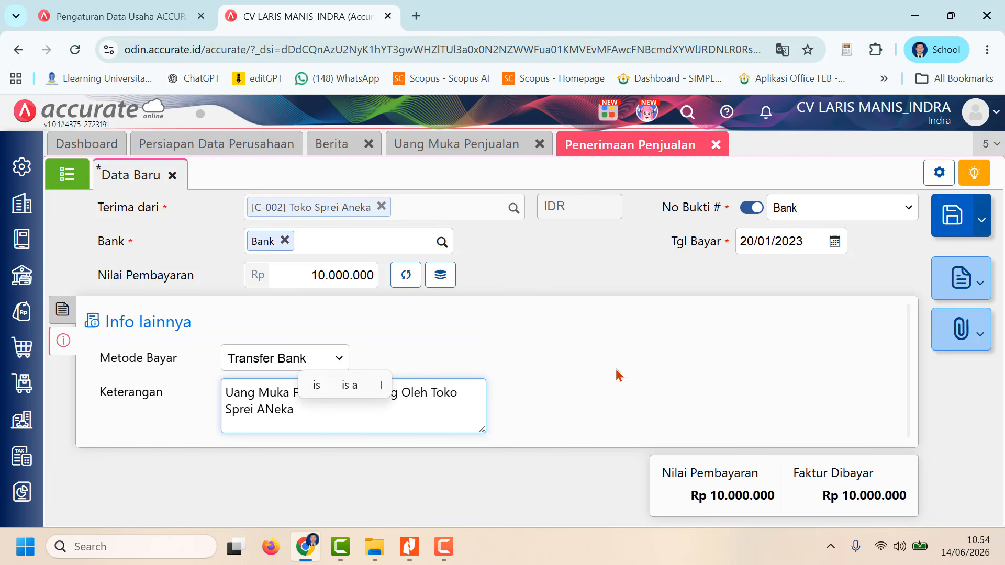
click(618, 375)
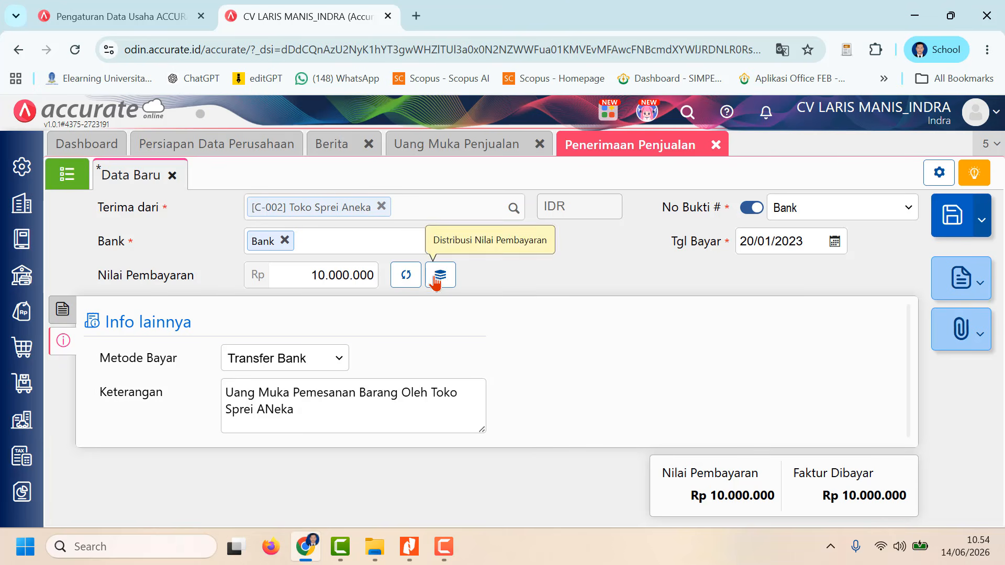
Step: Review the sales receipt's invoice line and Info lainnya, and save the receipt
click(61, 314)
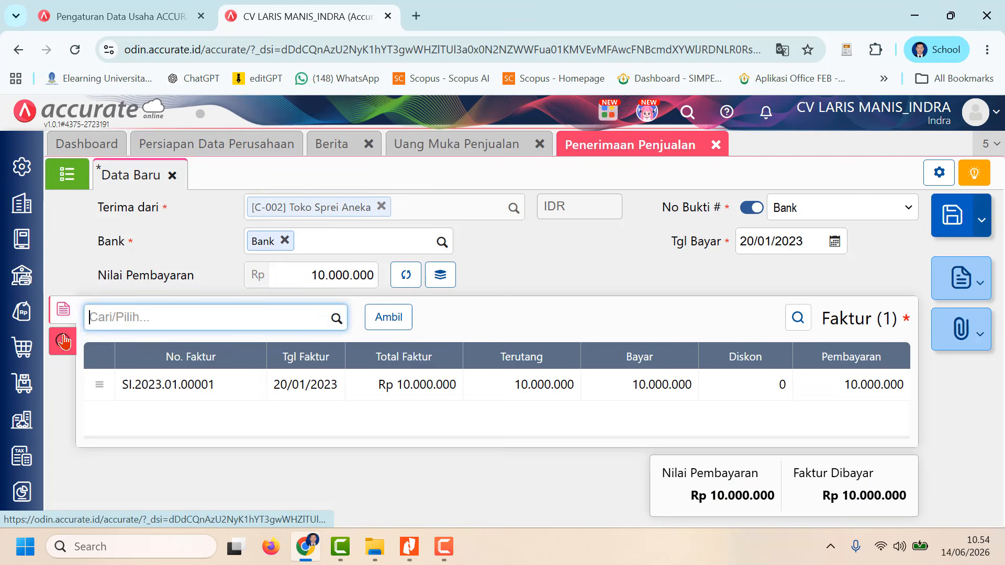
click(63, 341)
click(61, 314)
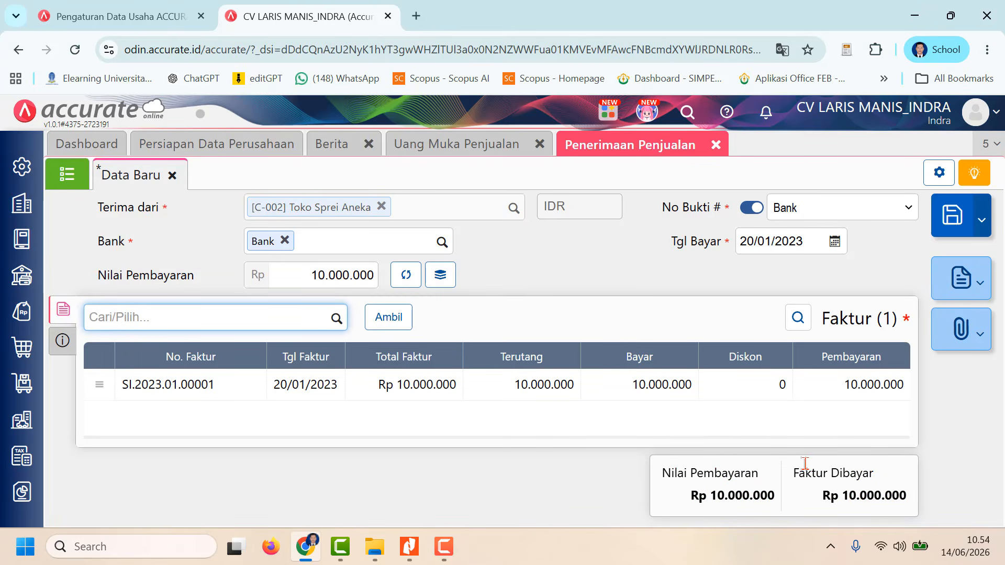
click(957, 223)
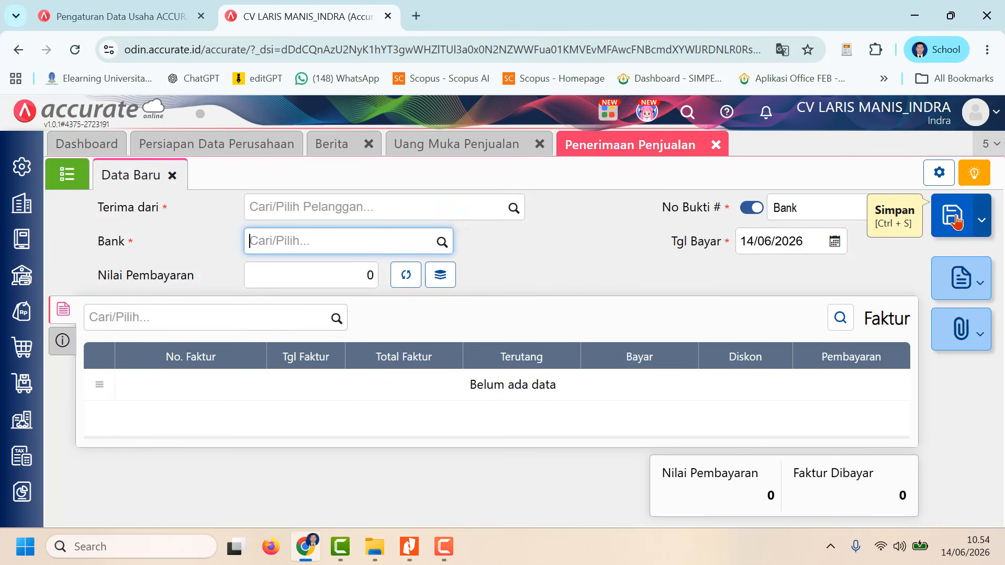
click(664, 188)
Step: Check the list of sales down payments and close Uang Muka Penjualan and Penerimaan Penjualan
click(508, 152)
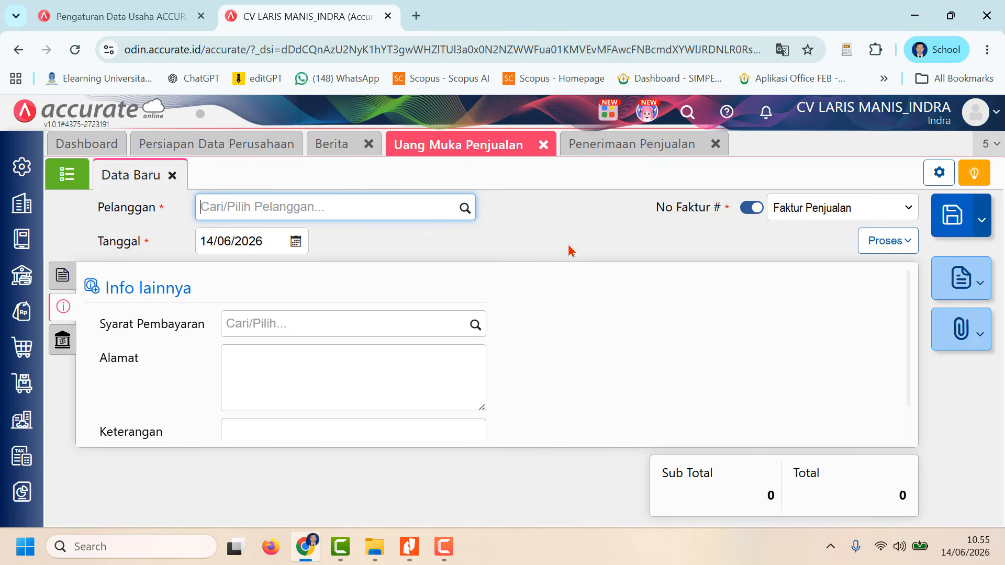
click(545, 145)
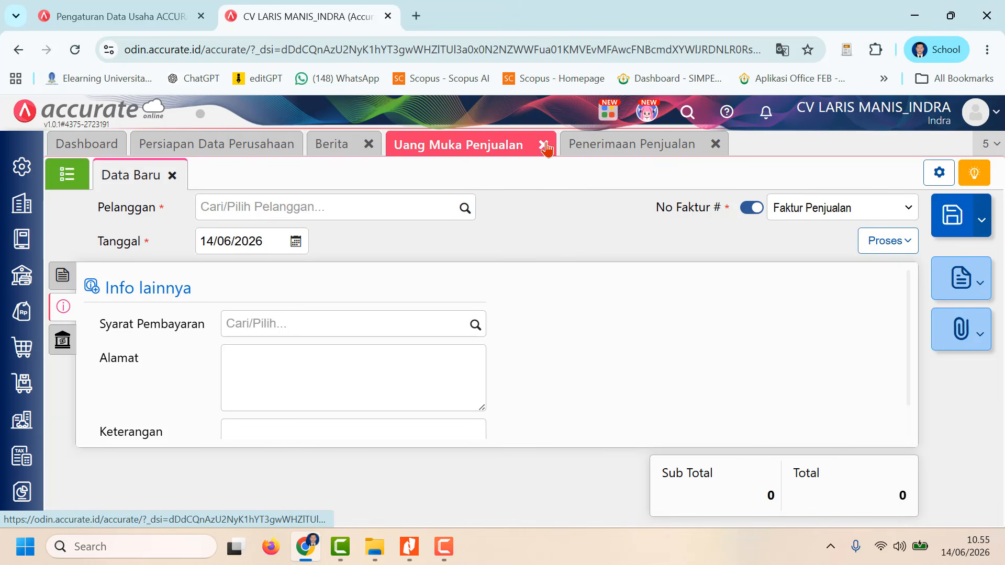
click(82, 182)
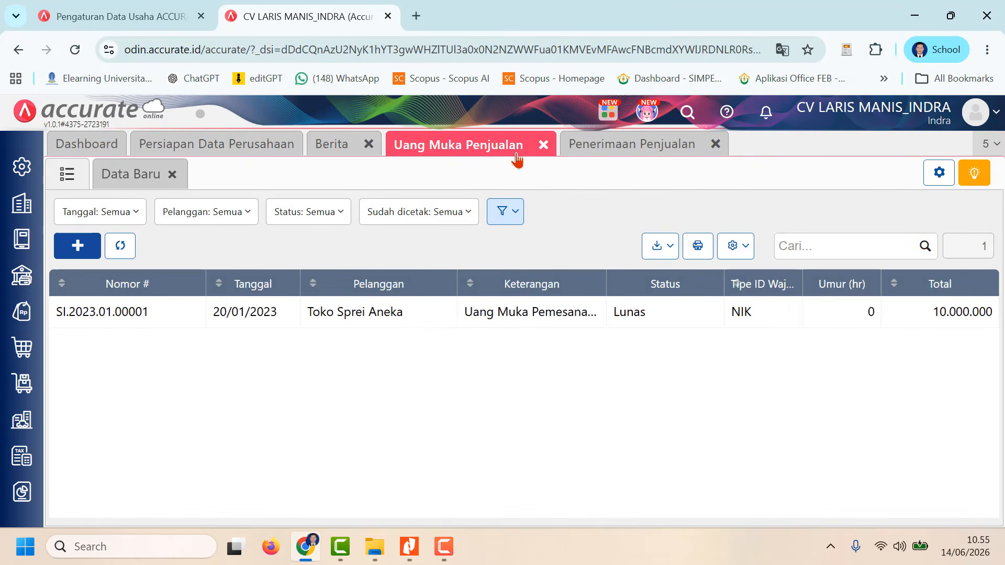
click(544, 145)
click(541, 144)
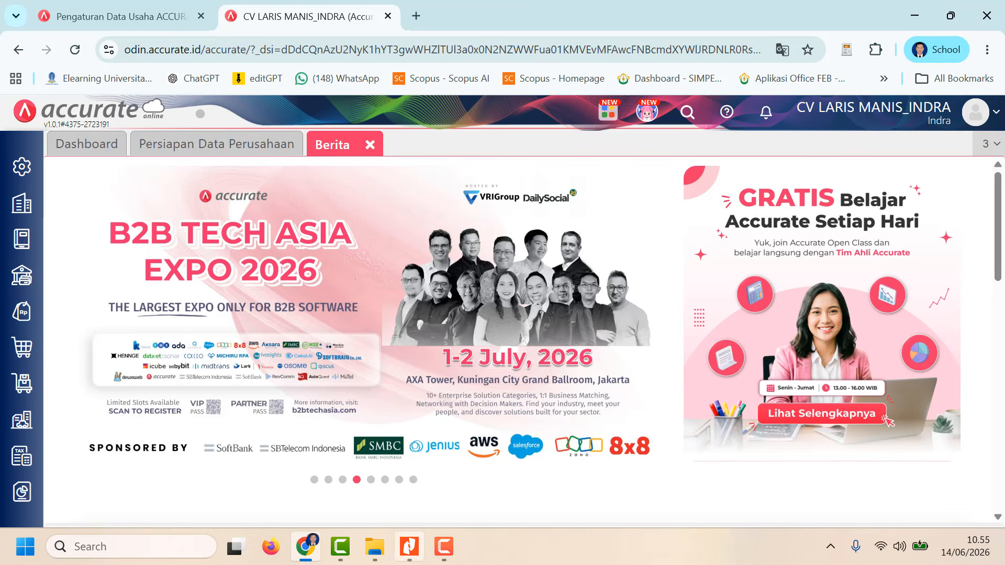
Step: Switch to the CV-Laris-Manis document in Nitro Pro and read task 21 on the delivery to Toko Sprei Aneka
click(410, 546)
scroll(419, 374, down, 3)
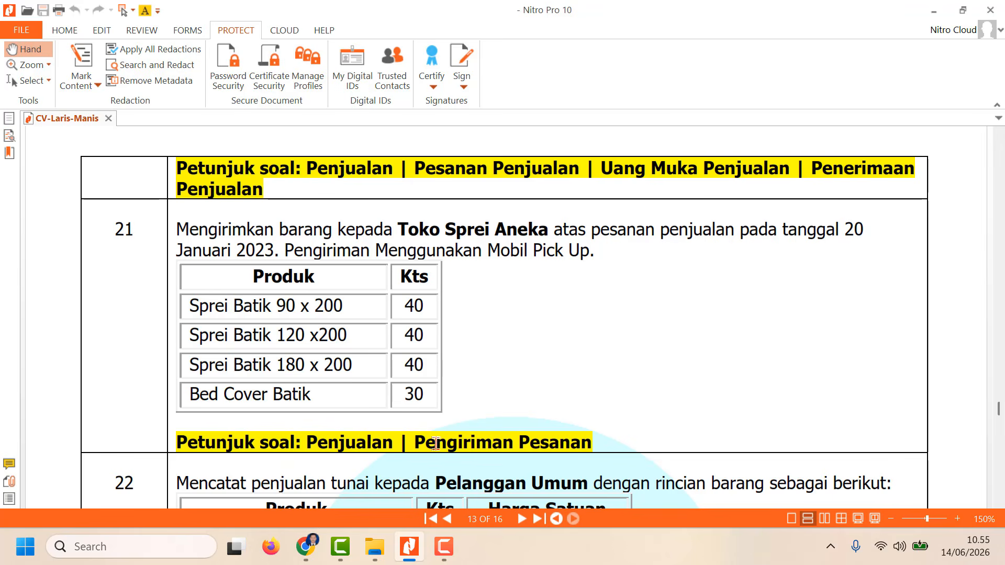
click(449, 553)
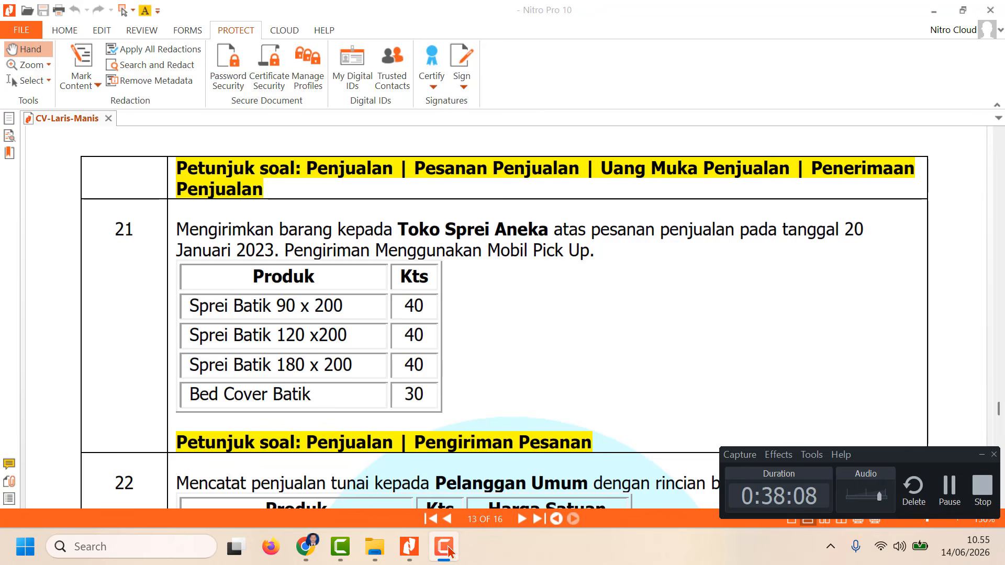
Step: Switch back to Accurate in the browser and start a new Pengiriman Pesanan addressed to Toko Sprei Aneka
click(307, 547)
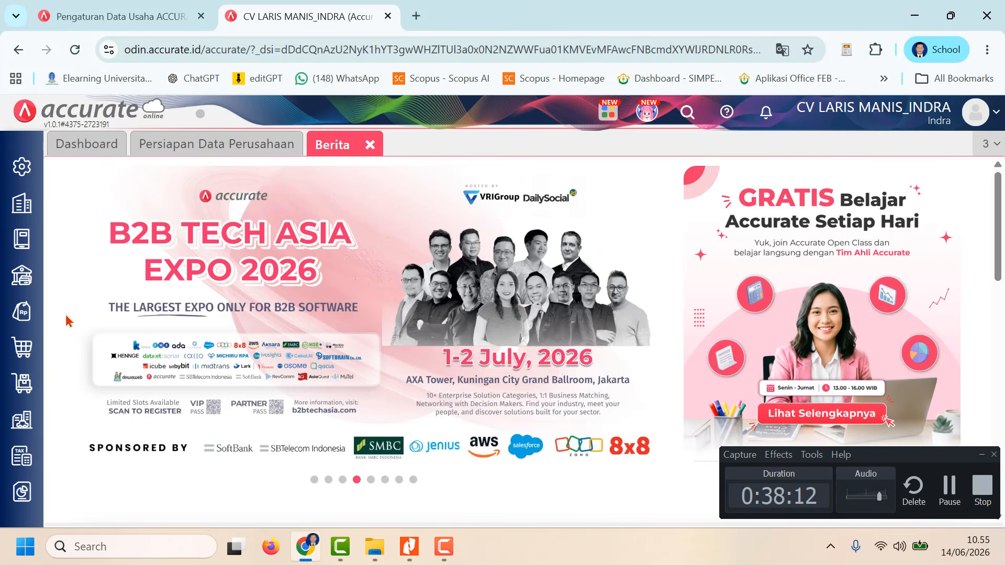
click(19, 320)
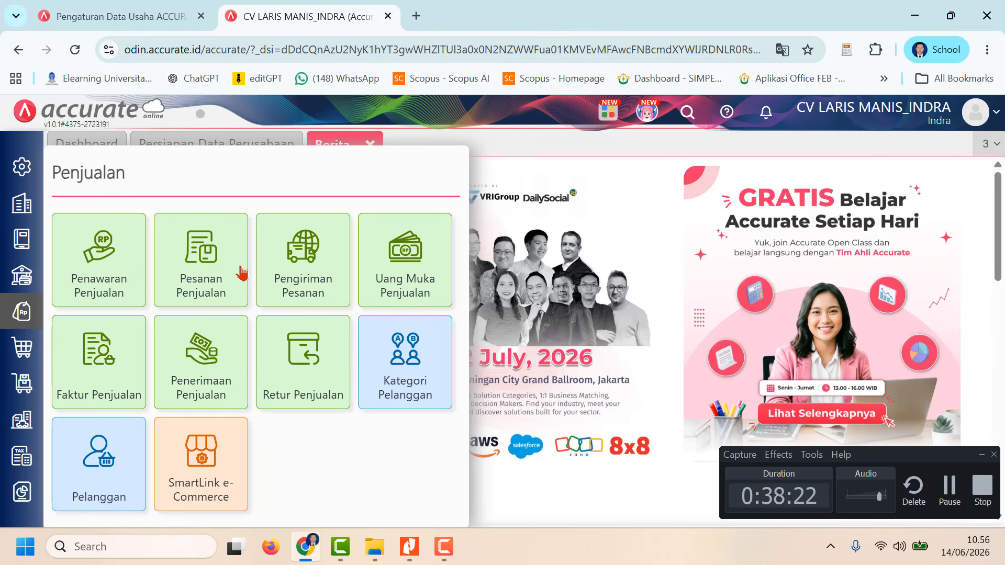
click(315, 268)
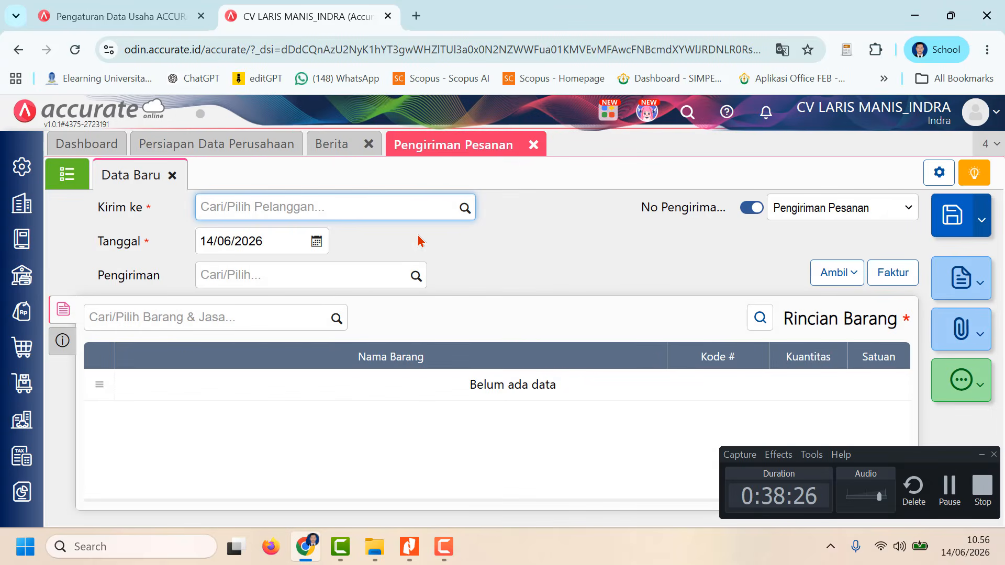
click(464, 209)
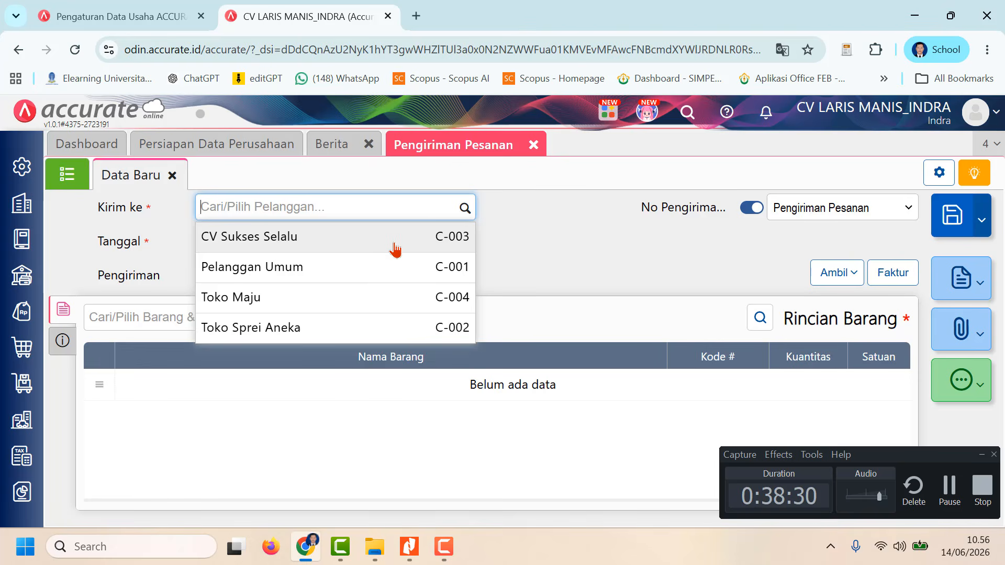
click(348, 329)
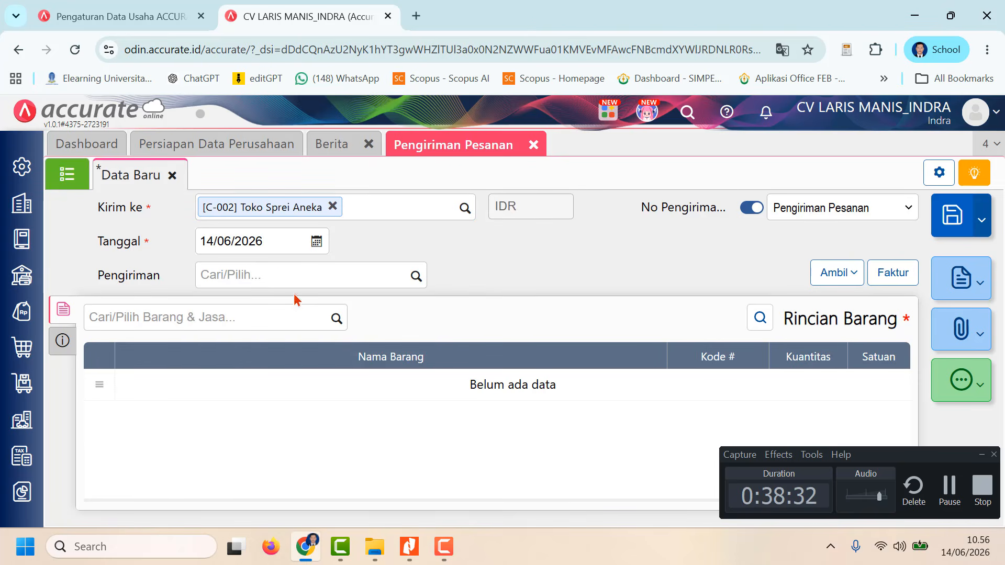
Step: Set the delivery's Tanggal to 21/01/2023
click(257, 240)
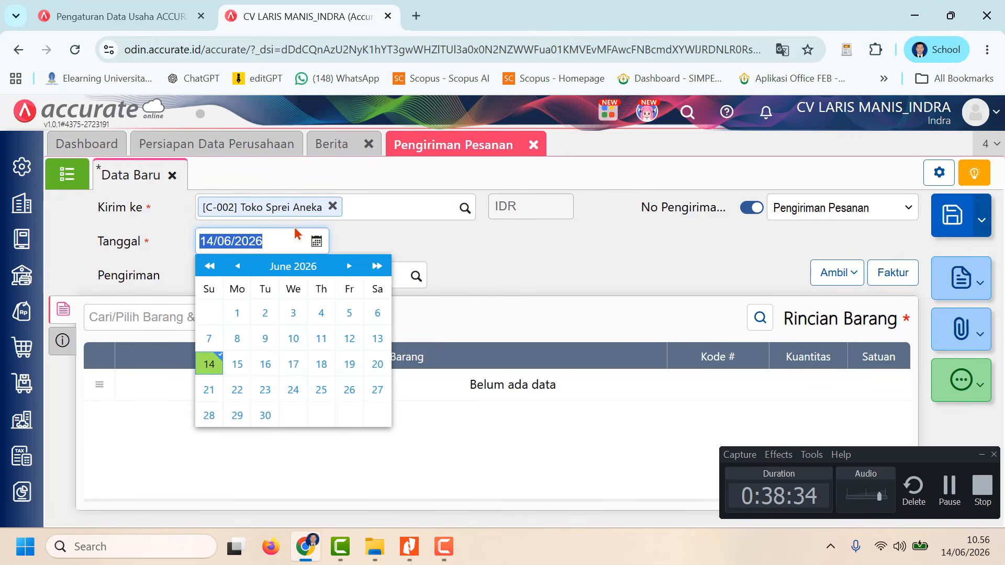
text(21/)
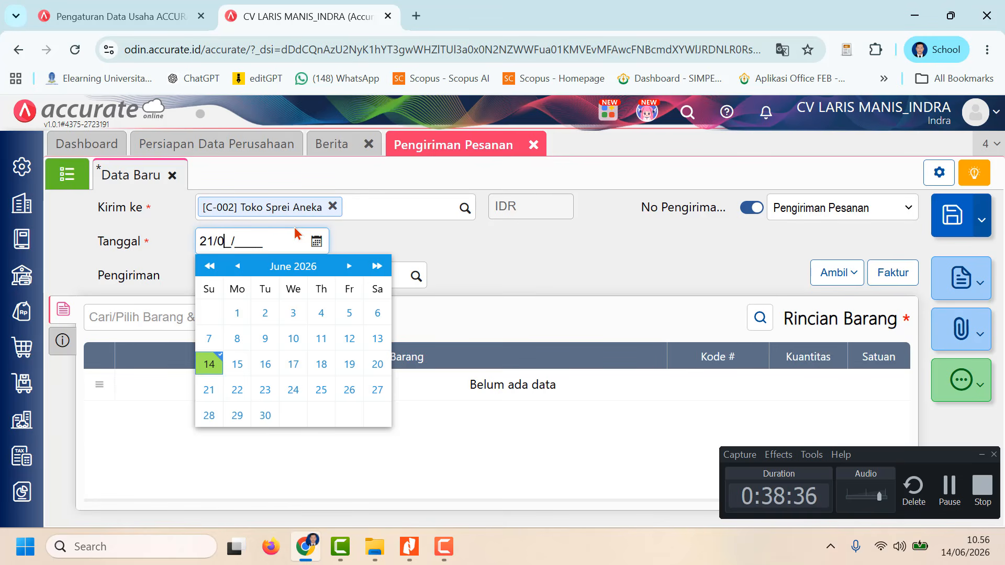
text(01/2023)
click(573, 247)
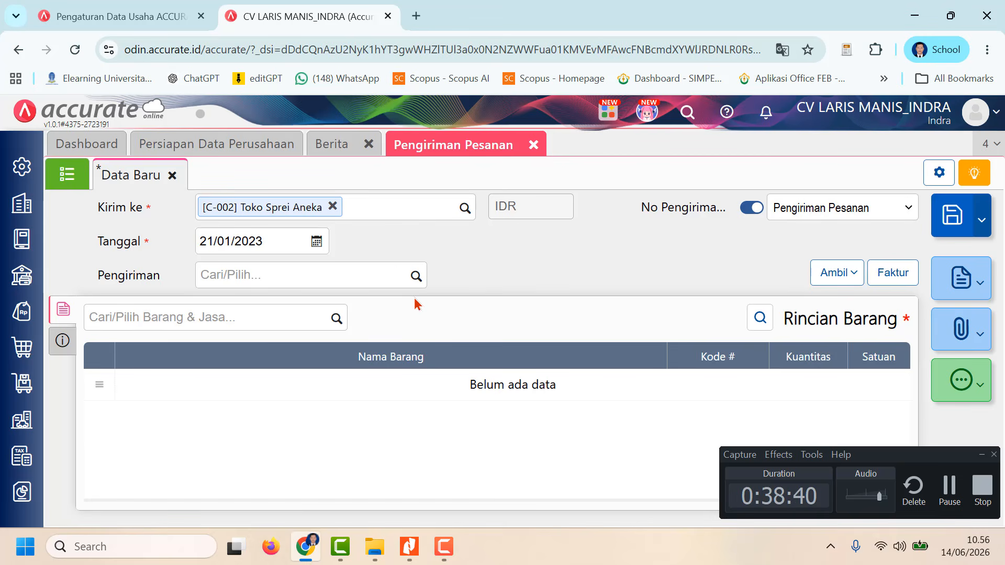
Step: Copy all items of Toko Sprei Aneka's sales order into the delivery's Rincian Barang
click(848, 276)
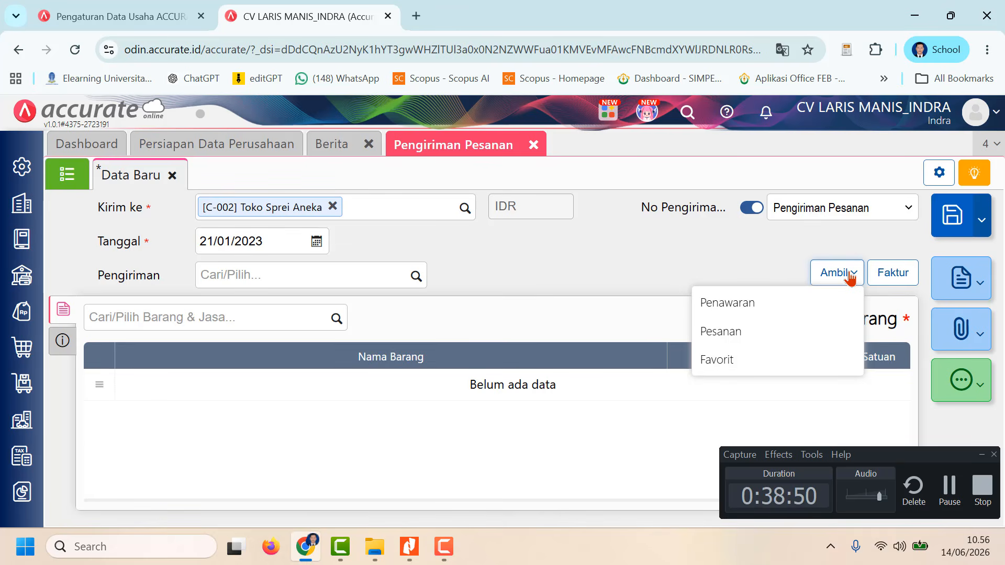
click(951, 491)
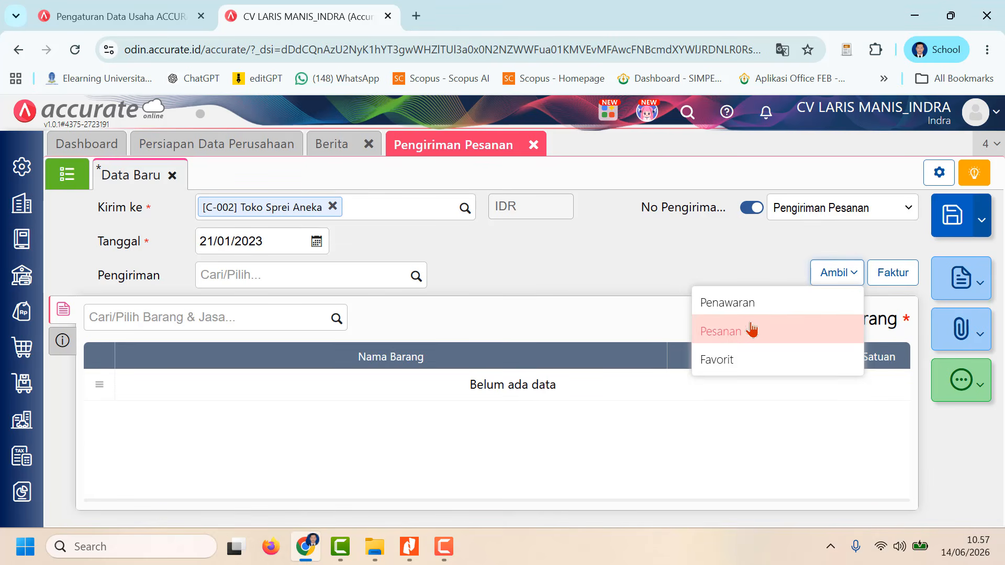
click(753, 330)
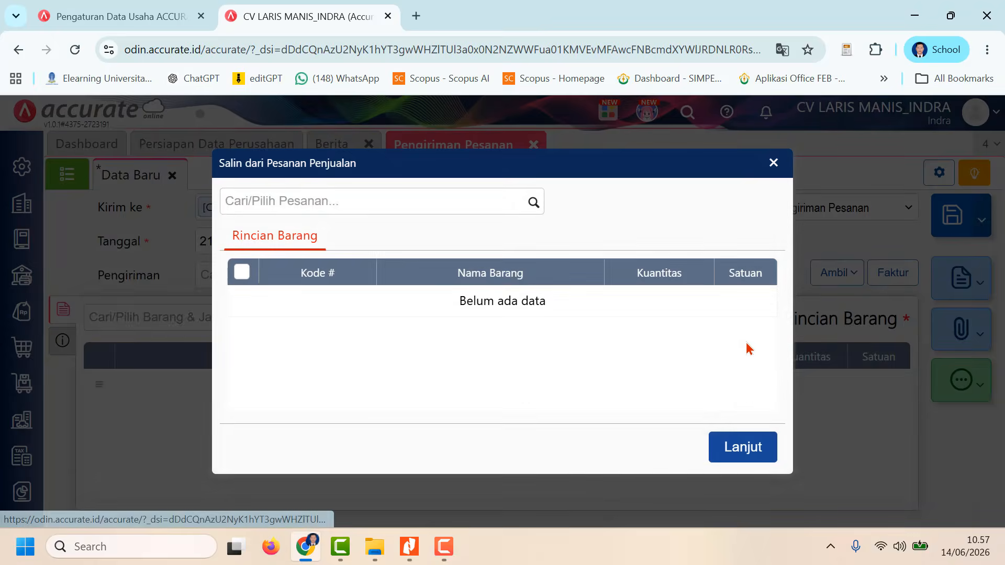
click(534, 206)
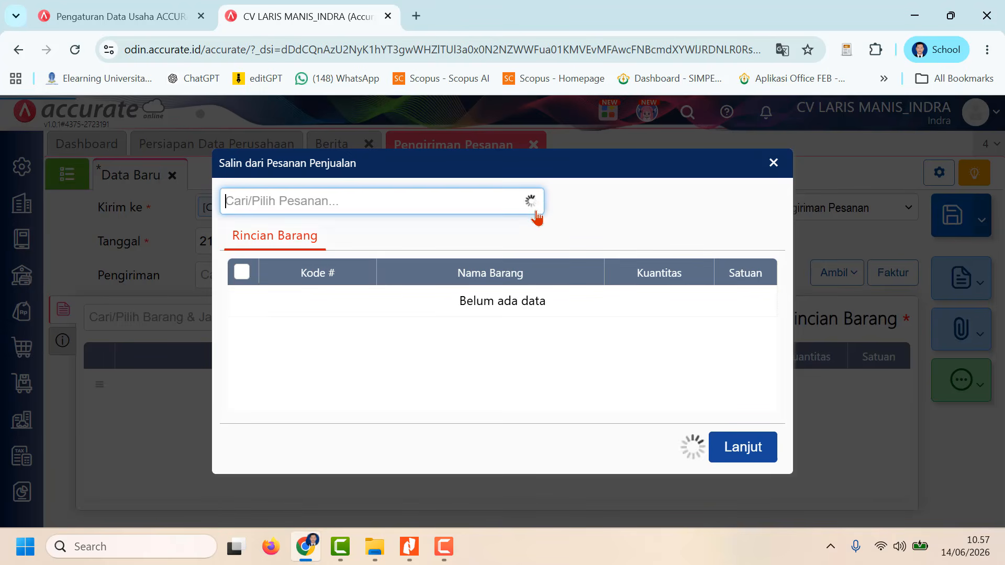
click(339, 246)
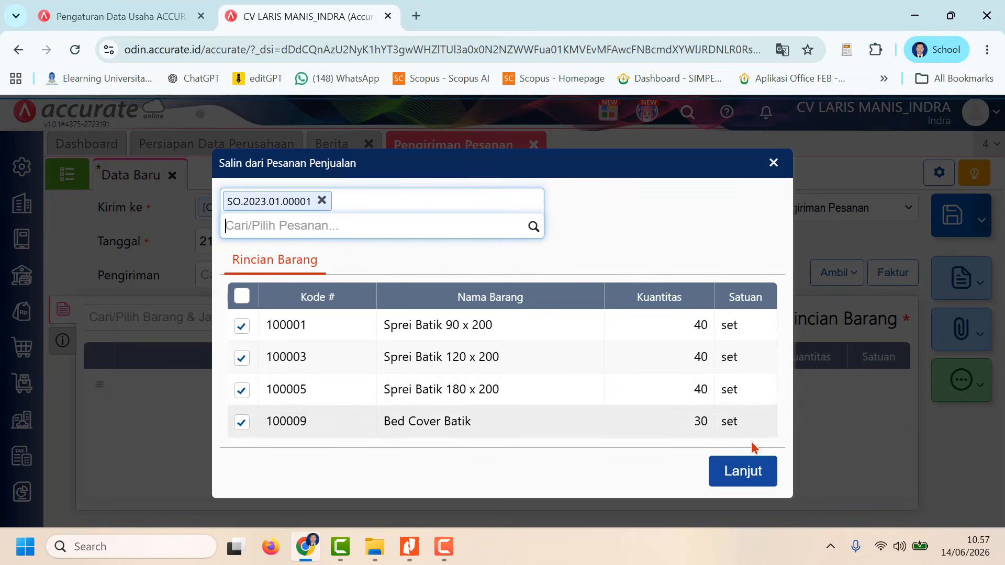
click(751, 459)
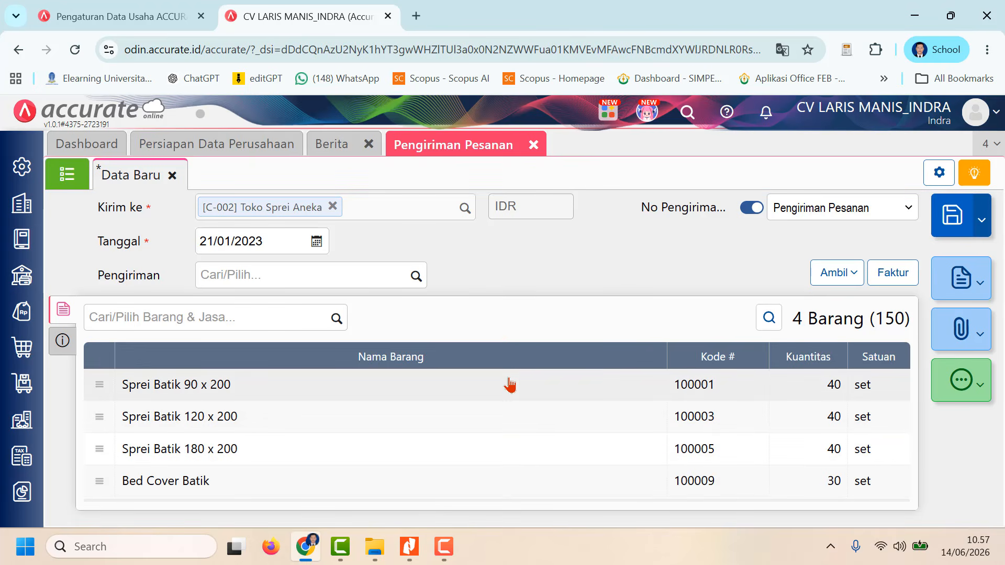
Step: Replace the delivery's Keterangan text with "Pengiriman Pesanan Penjualan"
click(62, 343)
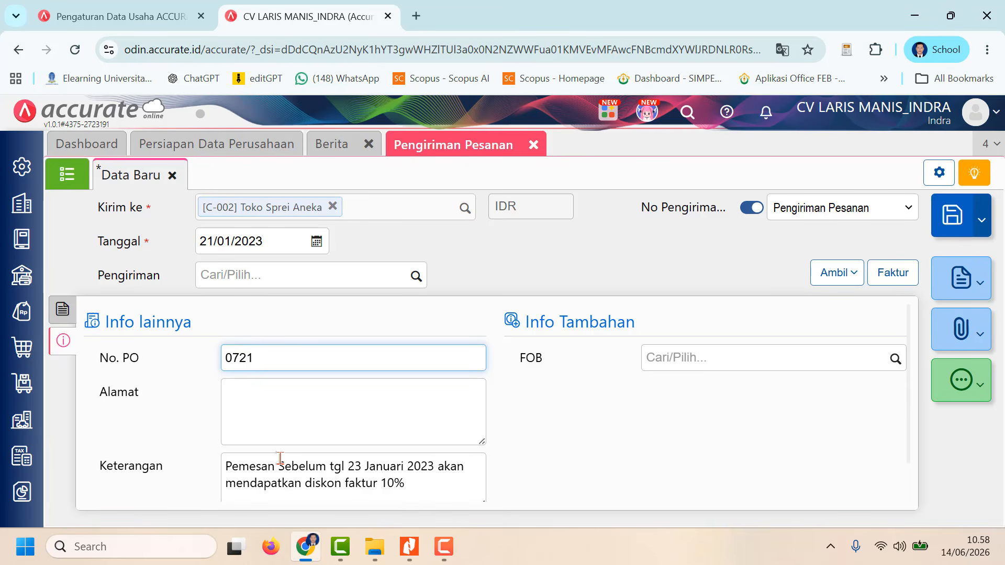
drag(228, 471, 440, 490)
scroll(442, 492, down, 1)
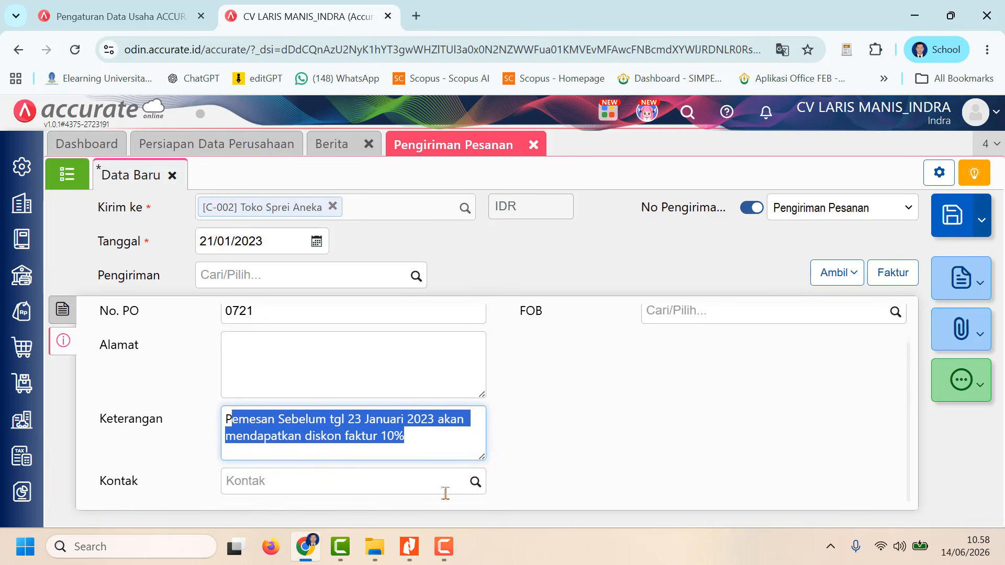
key(BackSpace)
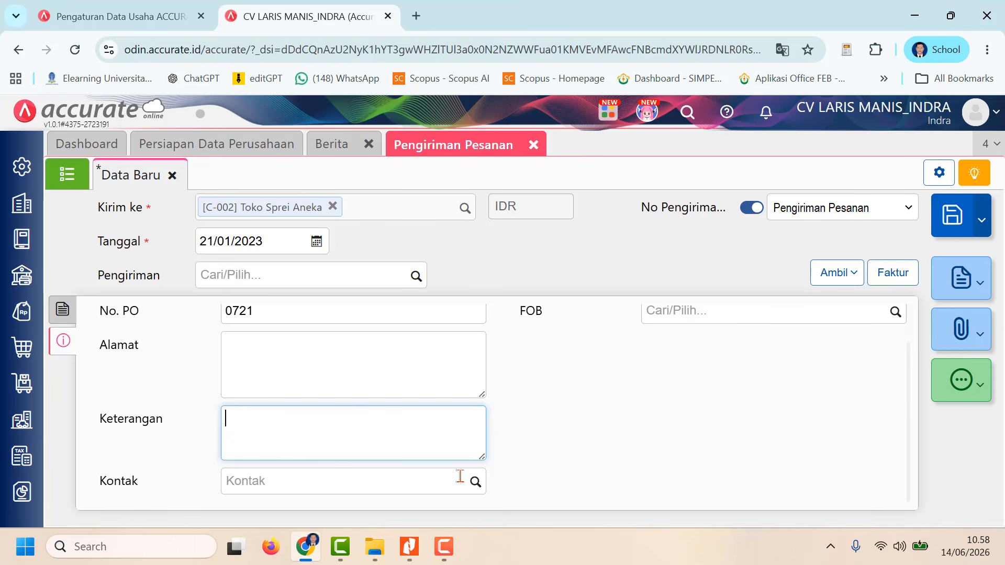
text(Pengiriman Pesa)
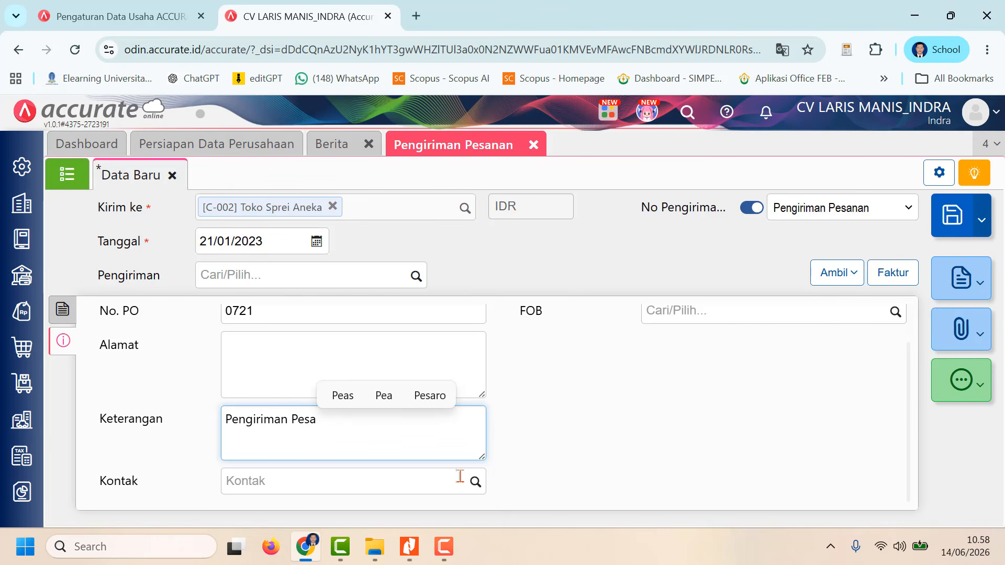
text(nan Penjualan)
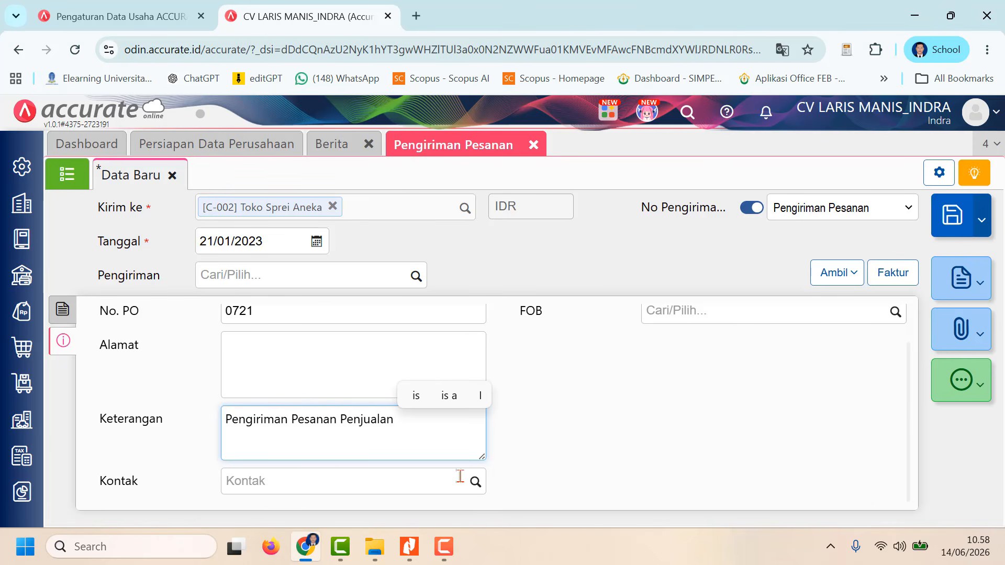
Step: Review the delivery's other info and item details, save it, and show the Pengiriman Pesanan list
scroll(657, 417, up, 1)
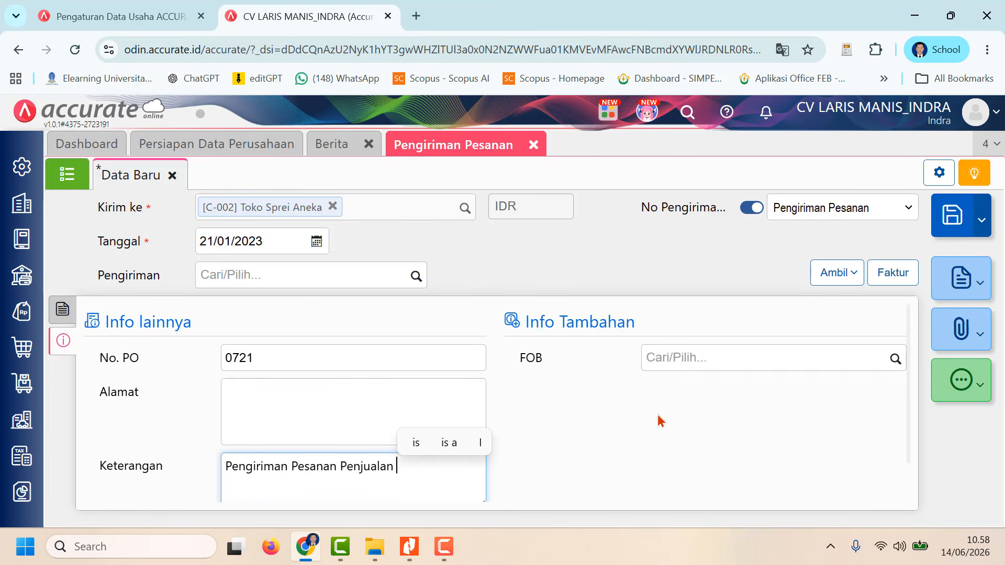
scroll(658, 417, down, 1)
scroll(656, 425, up, 1)
scroll(708, 416, down, 1)
scroll(709, 416, up, 1)
click(64, 314)
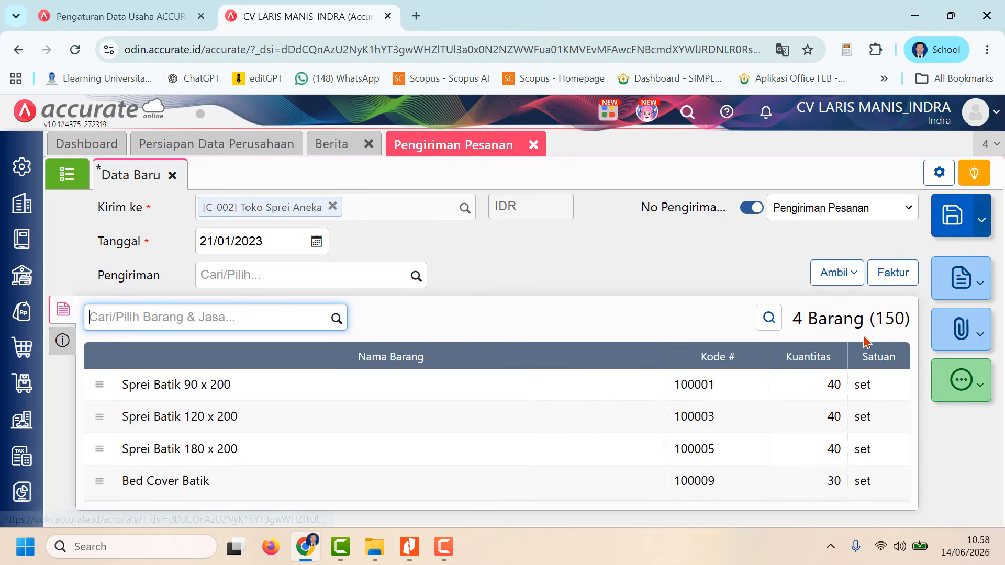
click(953, 223)
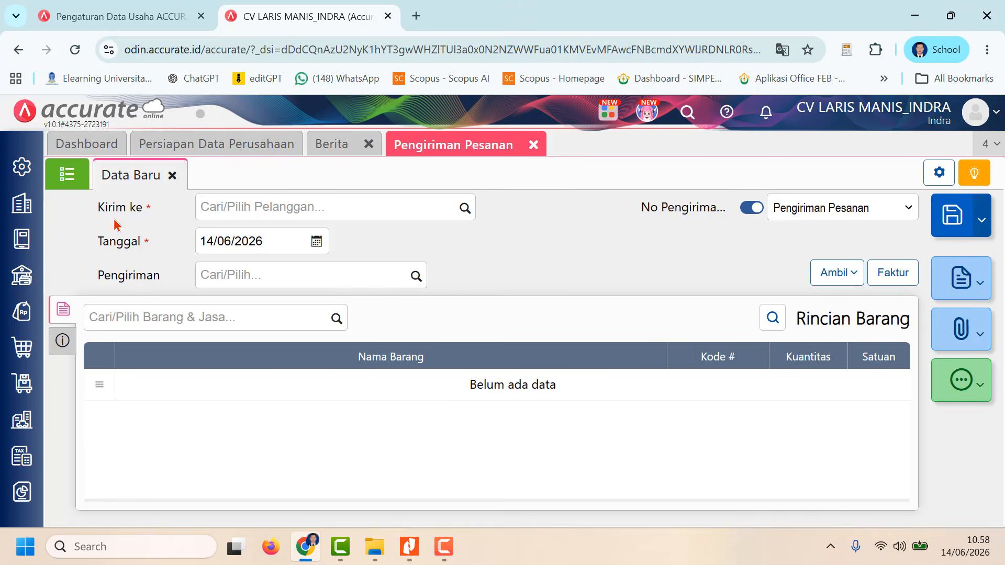
click(75, 182)
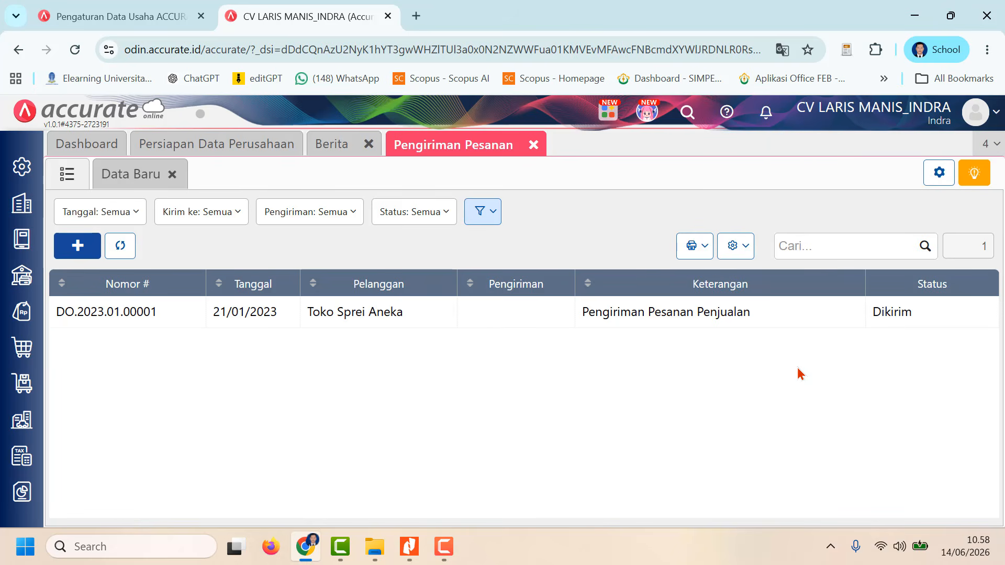
click(444, 547)
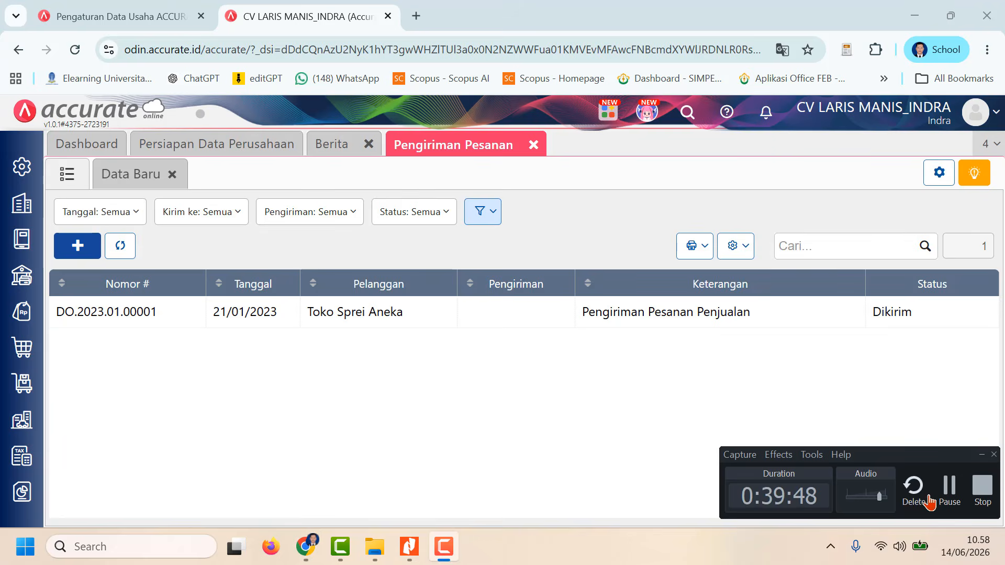
click(949, 492)
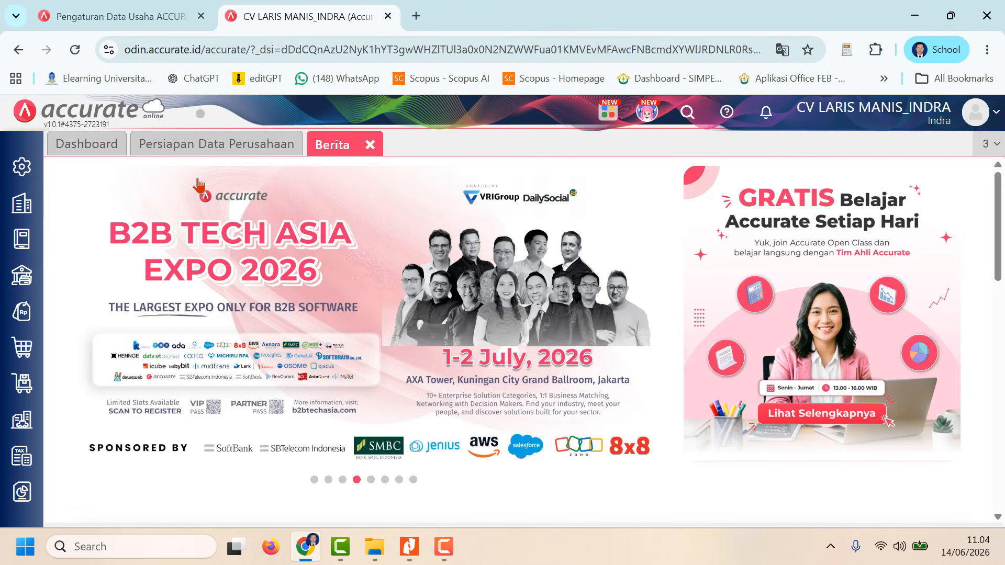
Step: Switch to the CV-Laris-Manis document in Nitro Pro and read task 22 on the cash sale to Pelanggan Umum
click(414, 551)
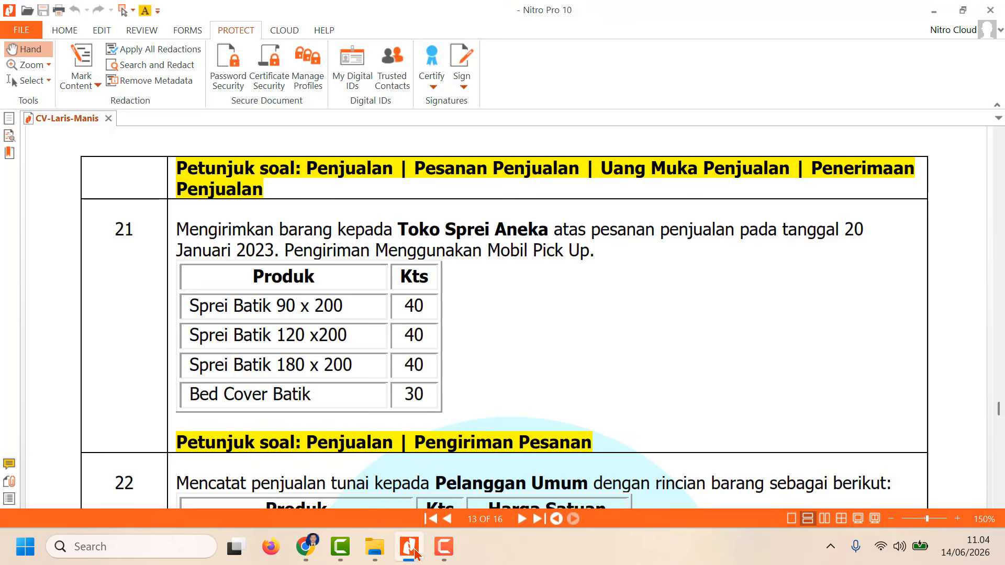
scroll(382, 403, down, 5)
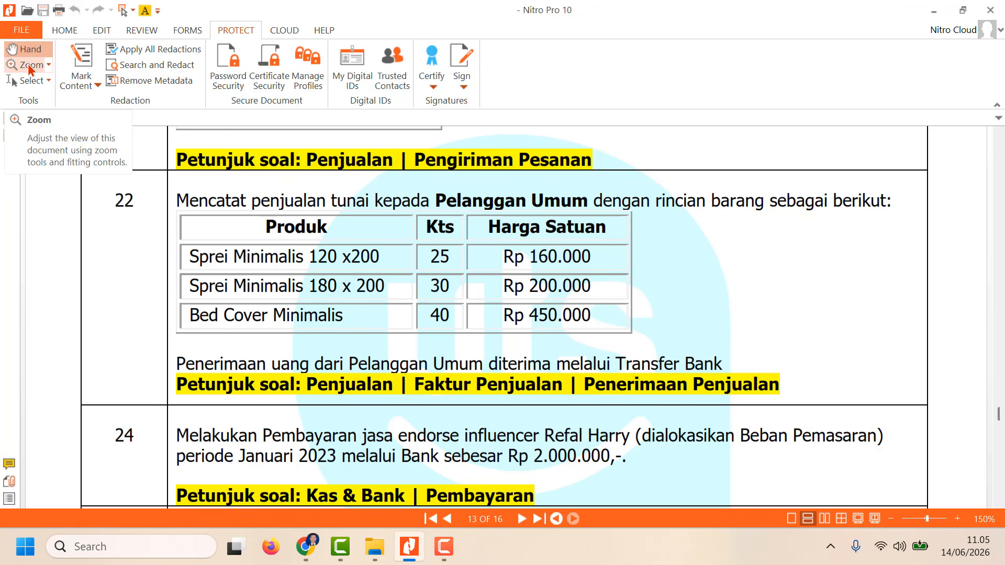
click(444, 547)
click(949, 487)
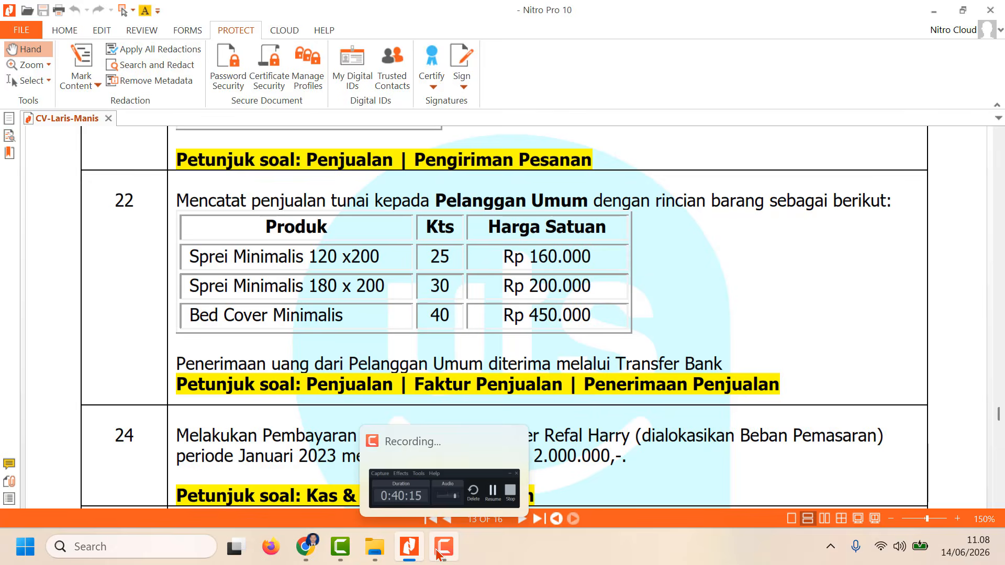
click(437, 553)
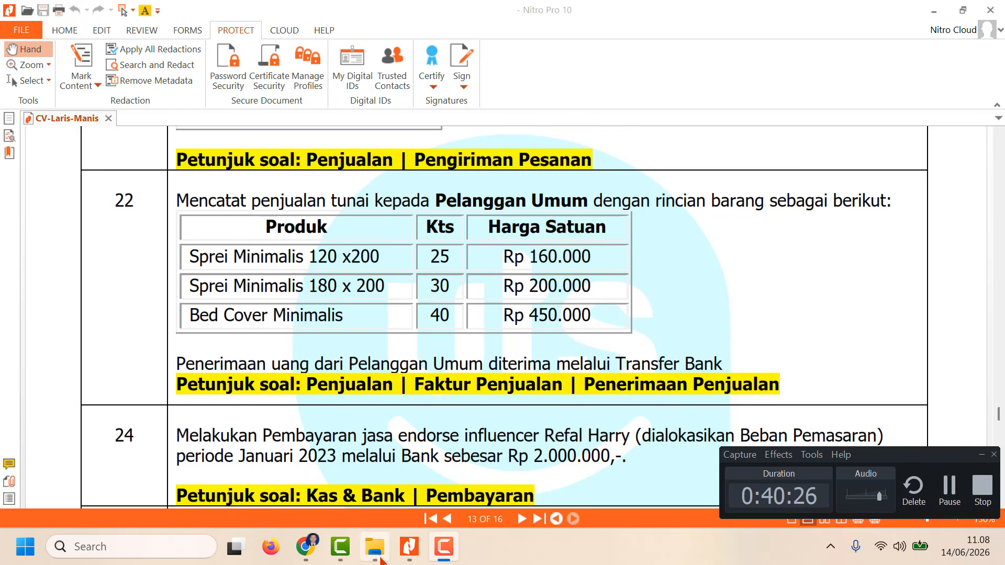
Step: Switch back to Accurate in the browser and start a new Faktur Penjualan for Pelanggan Umum
click(305, 547)
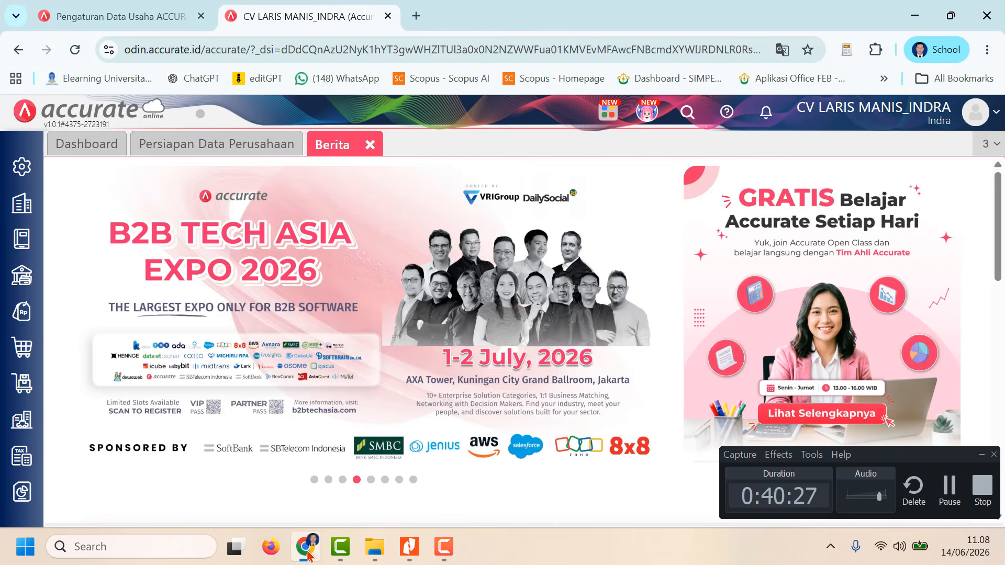
click(41, 315)
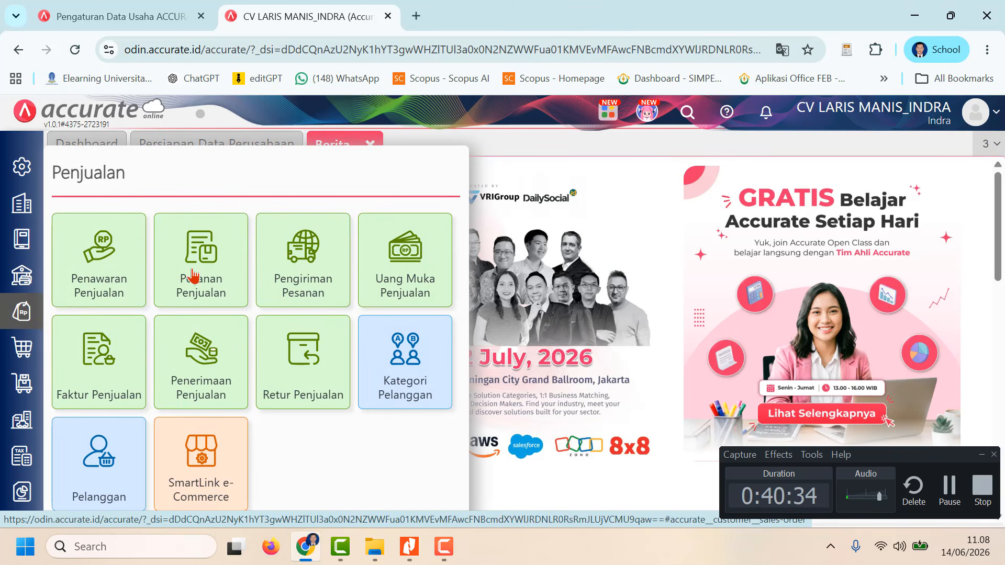
click(105, 361)
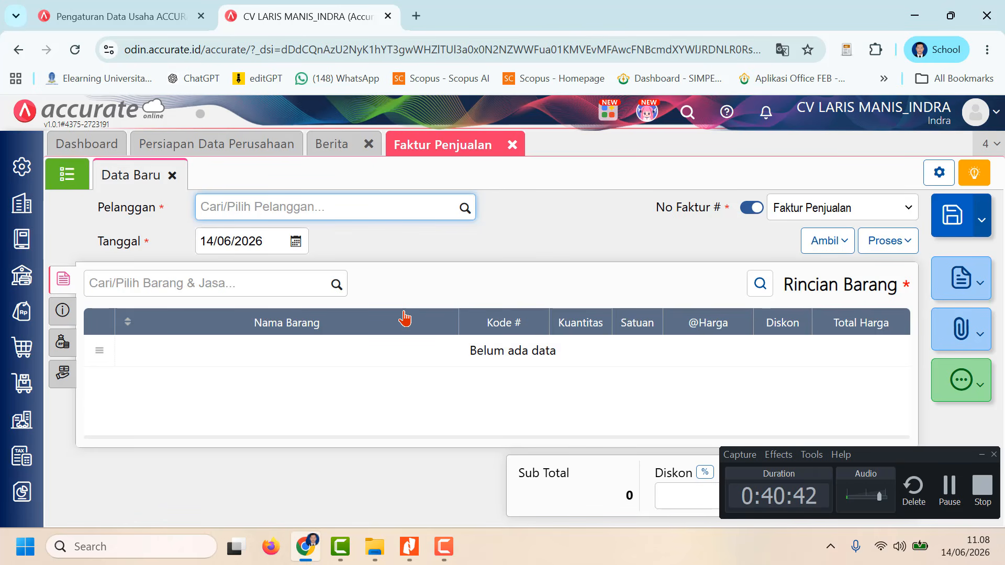
click(464, 209)
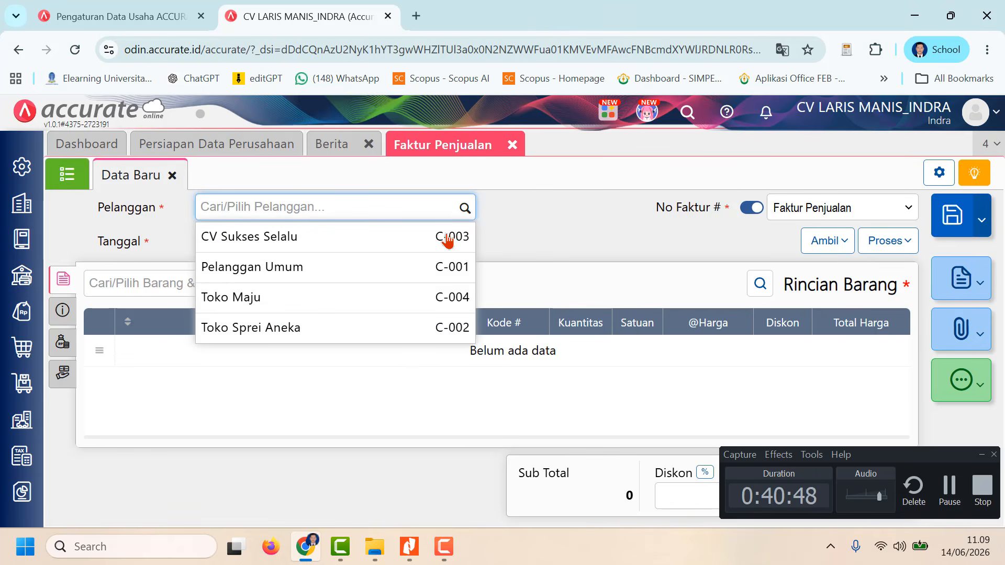
click(396, 274)
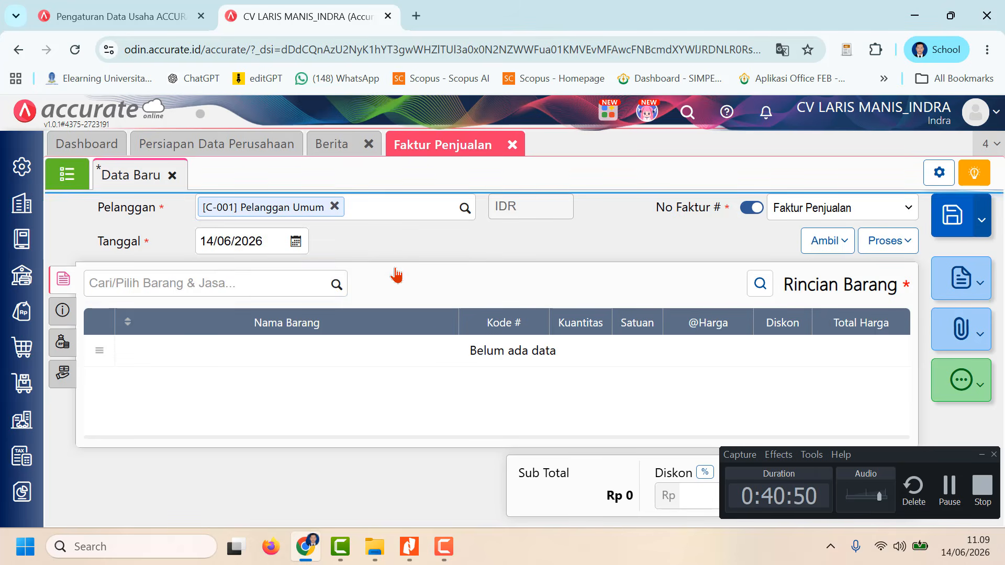
Step: Set the sales invoice's Tanggal to 22/01/2023
click(256, 241)
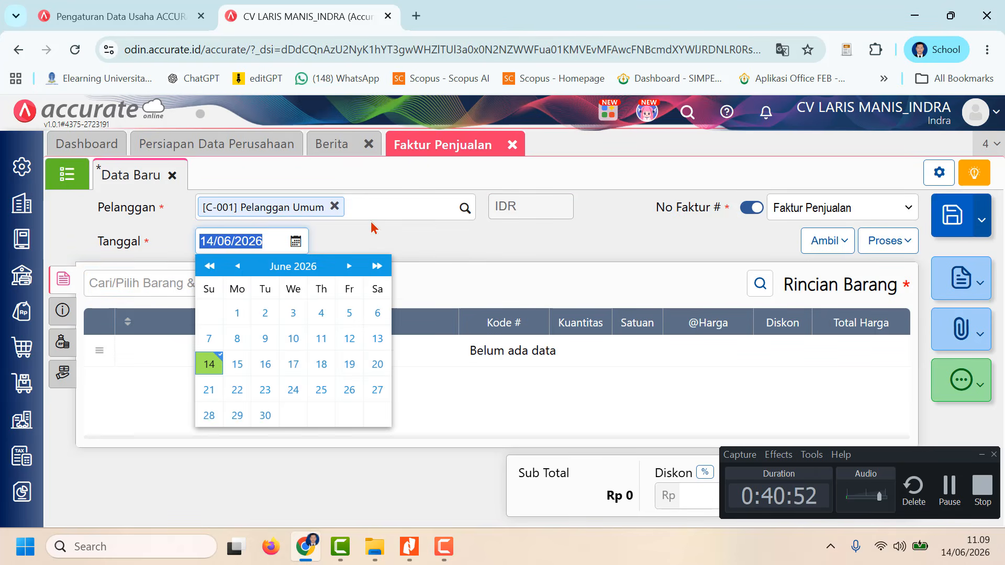
text(22/0)
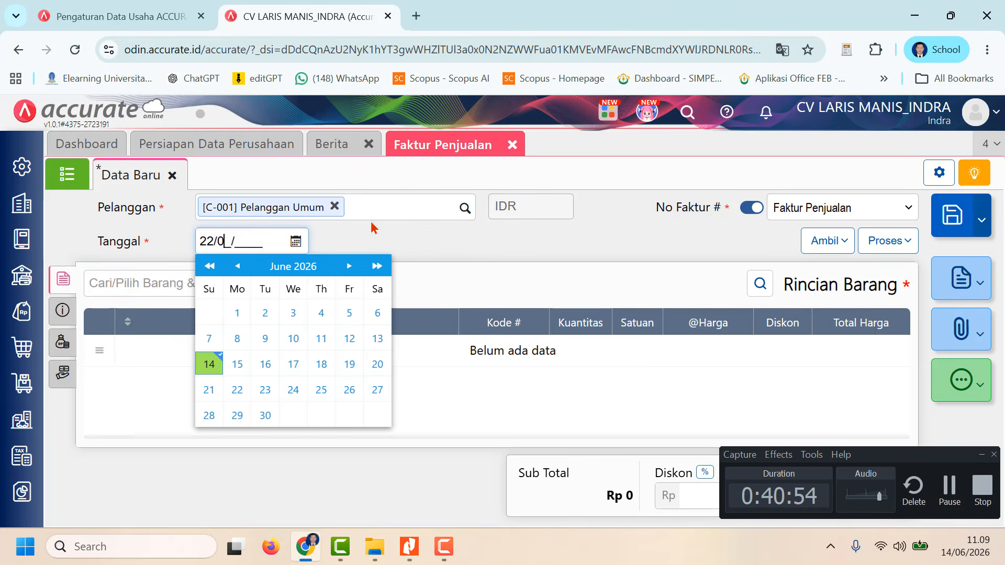
text(1/20)
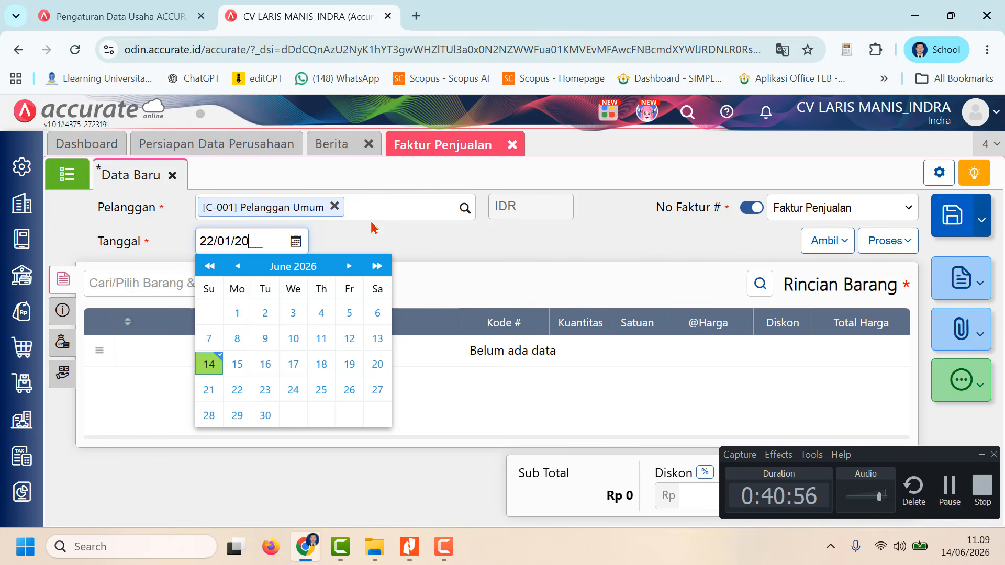
text(23)
click(529, 249)
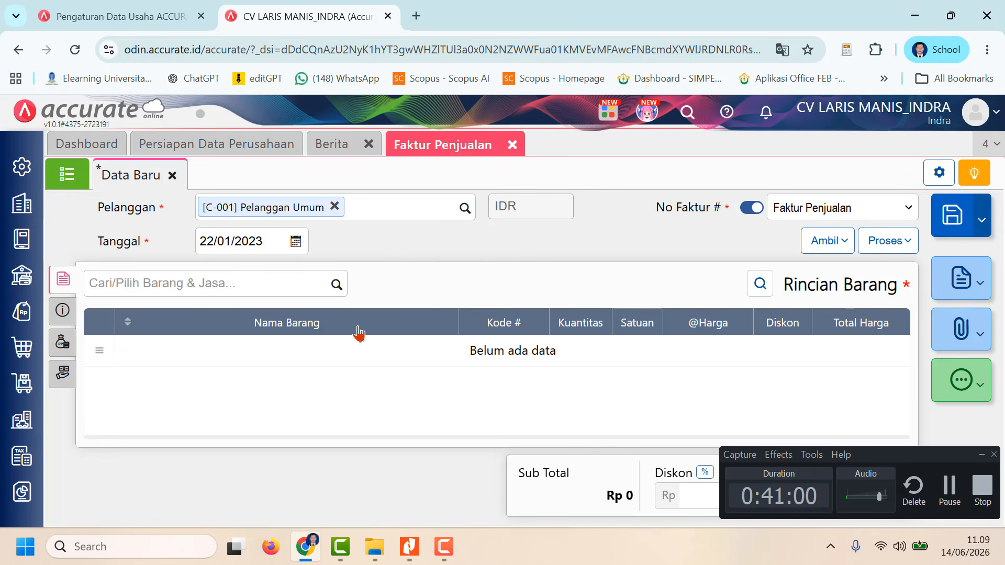
Step: Add Sprei Minimalis 120 x 200 to the invoice's Rincian Barang with a Kuantitas of 25 set
click(338, 286)
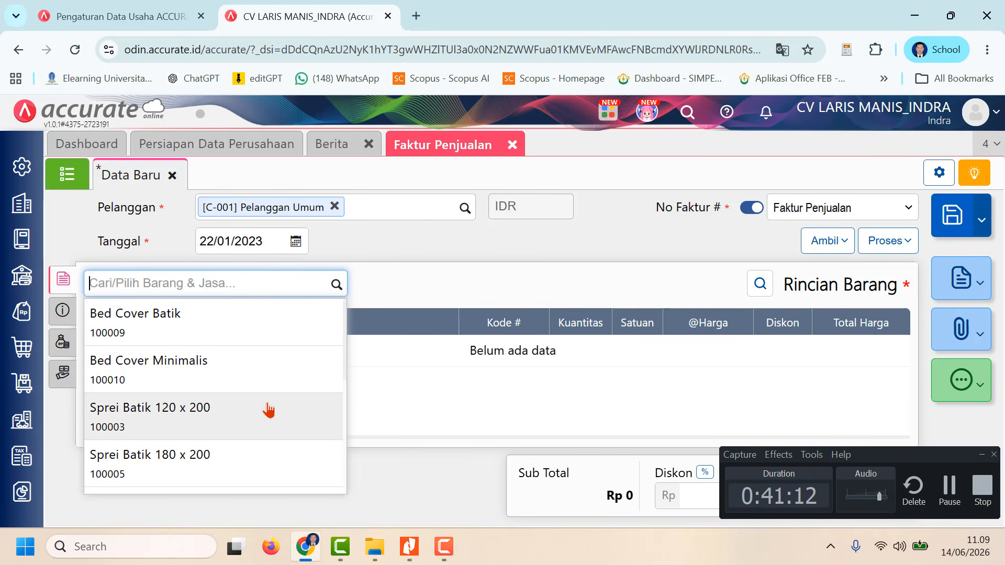
scroll(268, 413, down, 3)
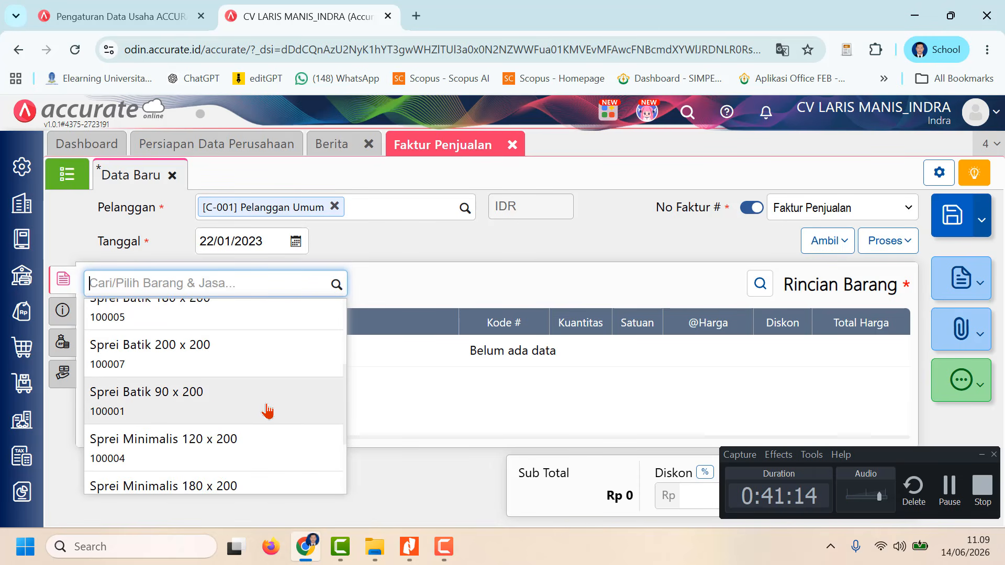
click(269, 435)
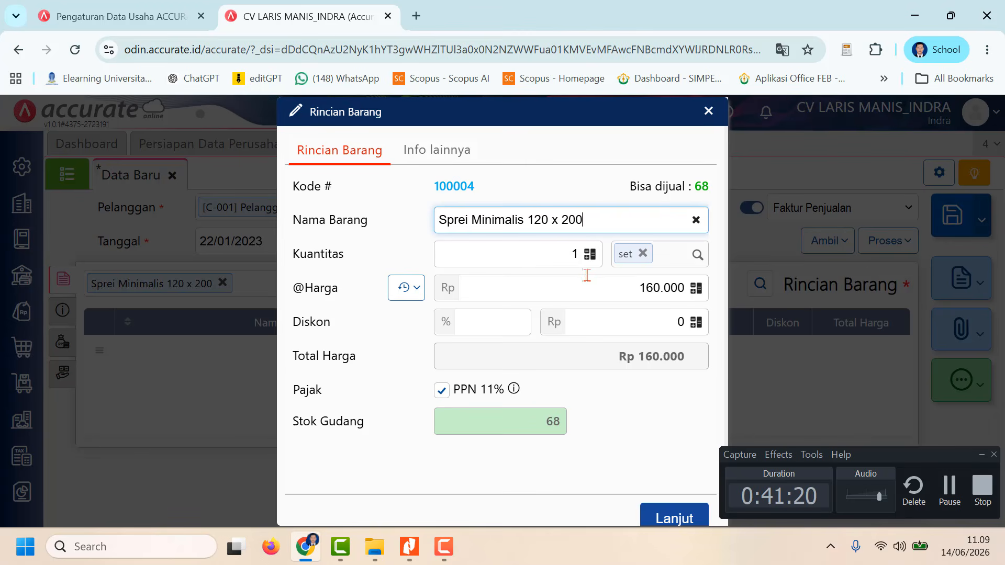
click(566, 262)
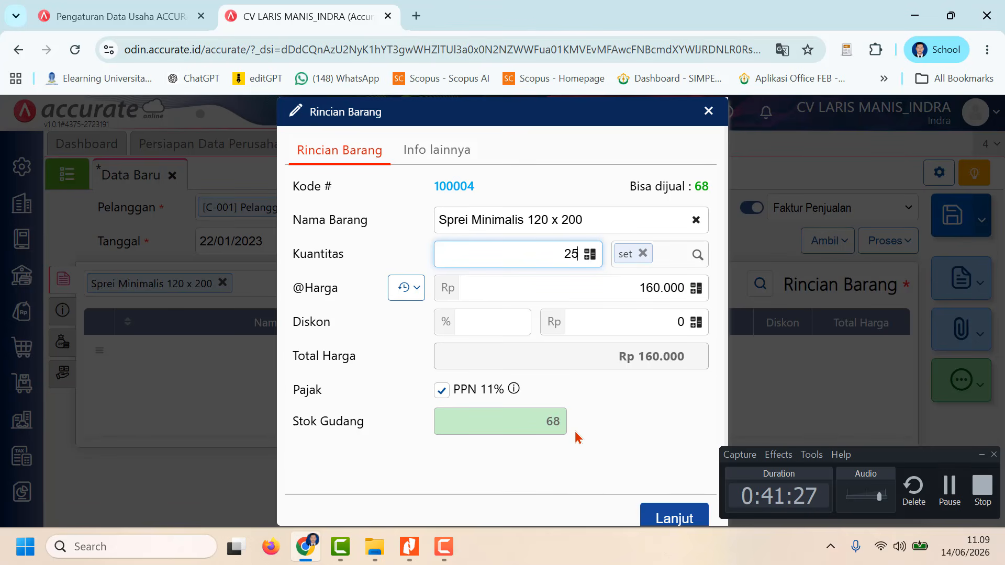
click(664, 516)
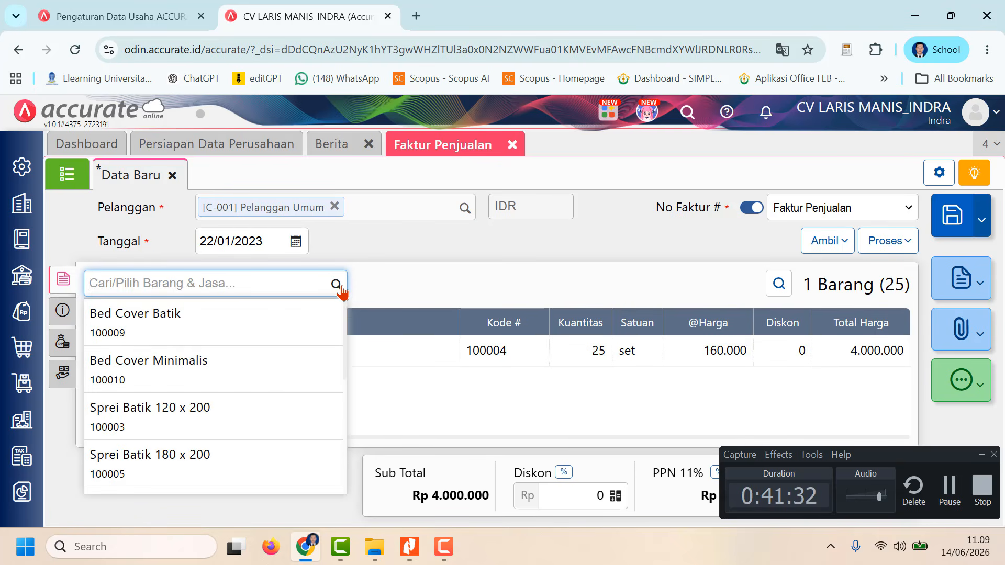
Step: Add Sprei Minimalis 180 x 200 to the invoice's Rincian Barang with a Kuantitas of 30 set
scroll(275, 380, down, 5)
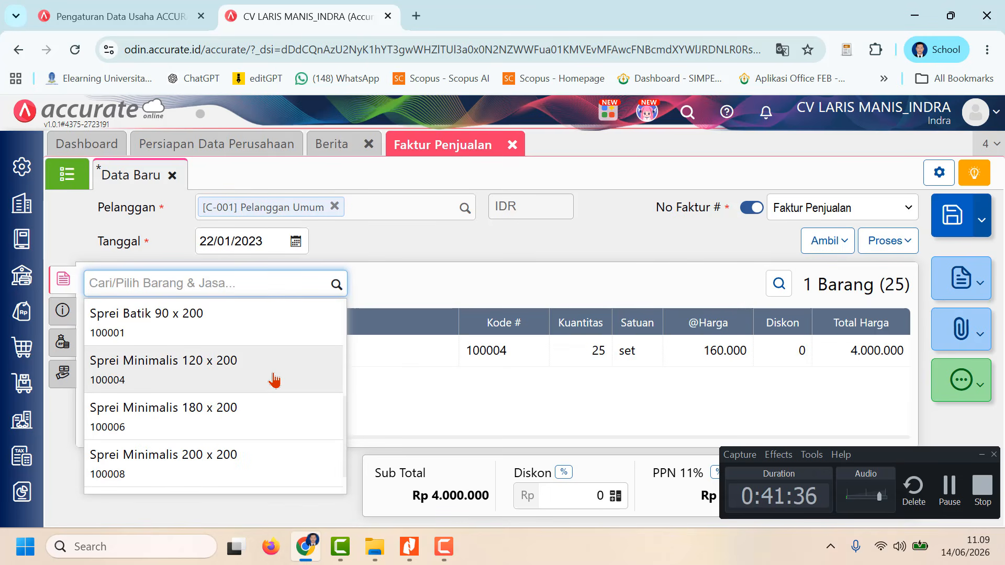
click(267, 411)
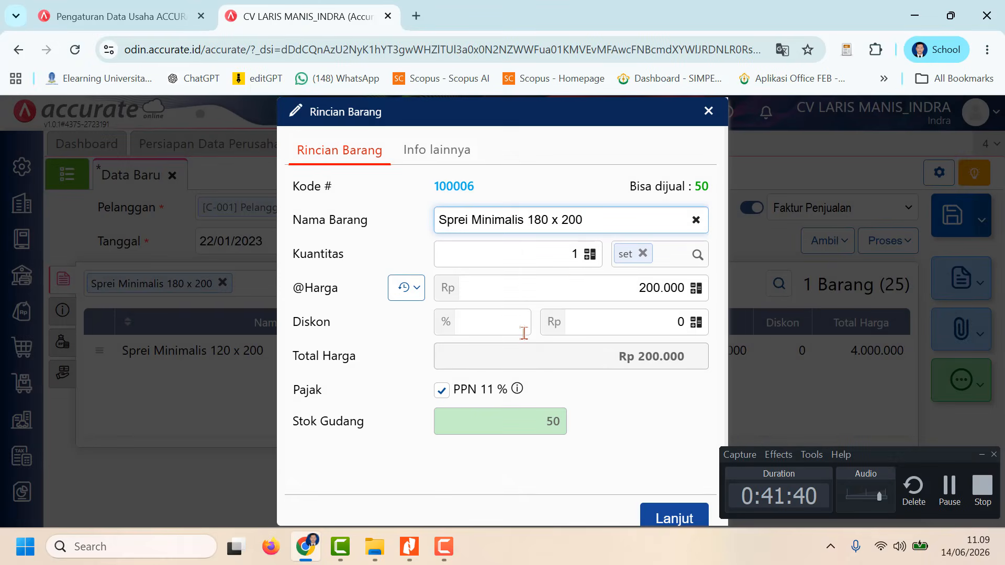
click(568, 255)
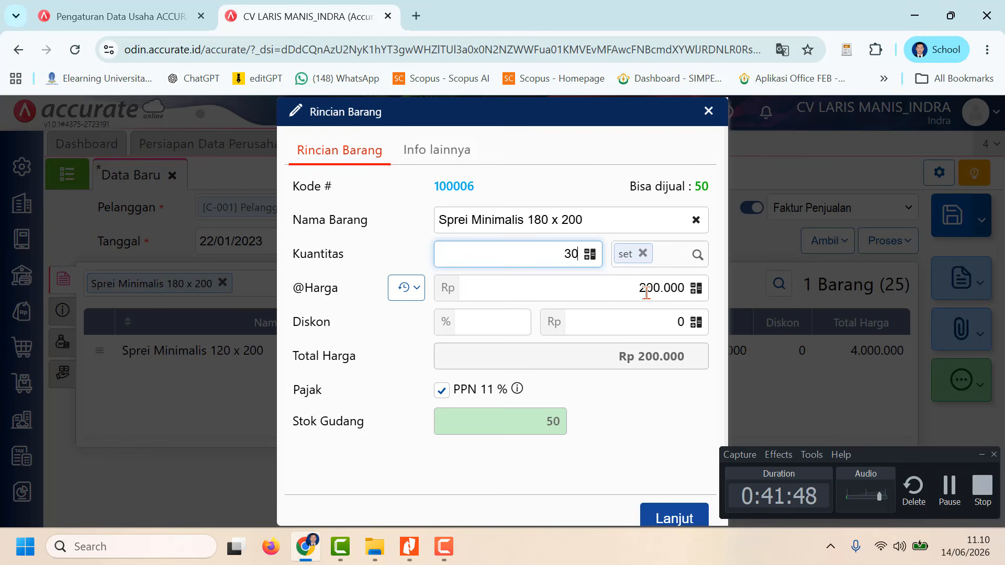
click(674, 518)
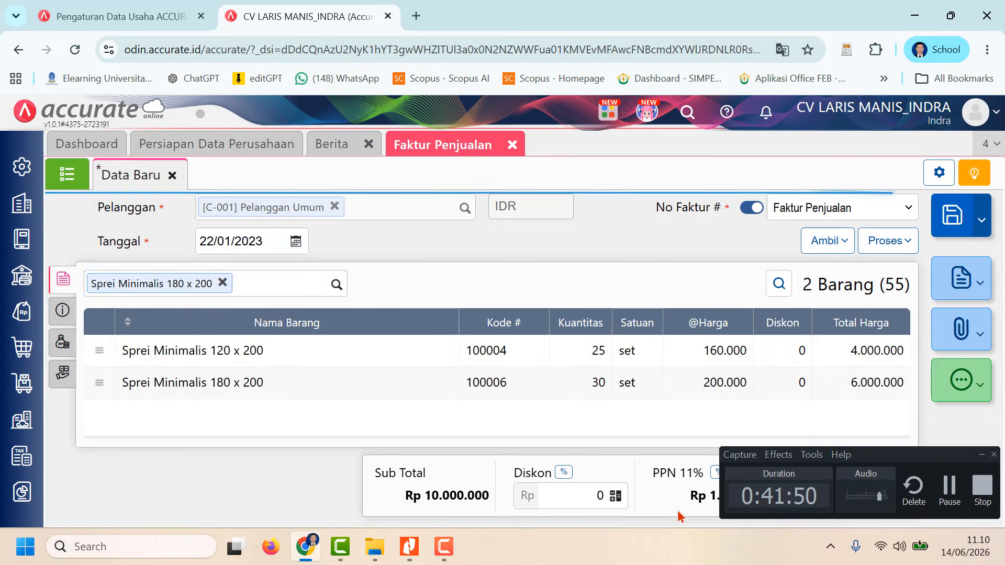
Step: Add Bed Cover Minimalis to the invoice's Rincian Barang with a Kuantitas of 40 set
click(337, 286)
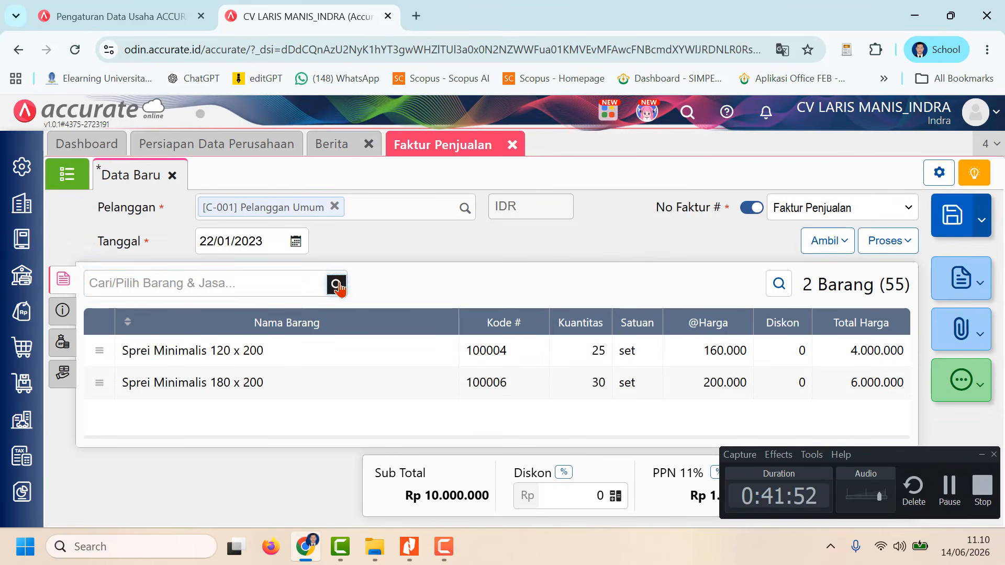
click(256, 377)
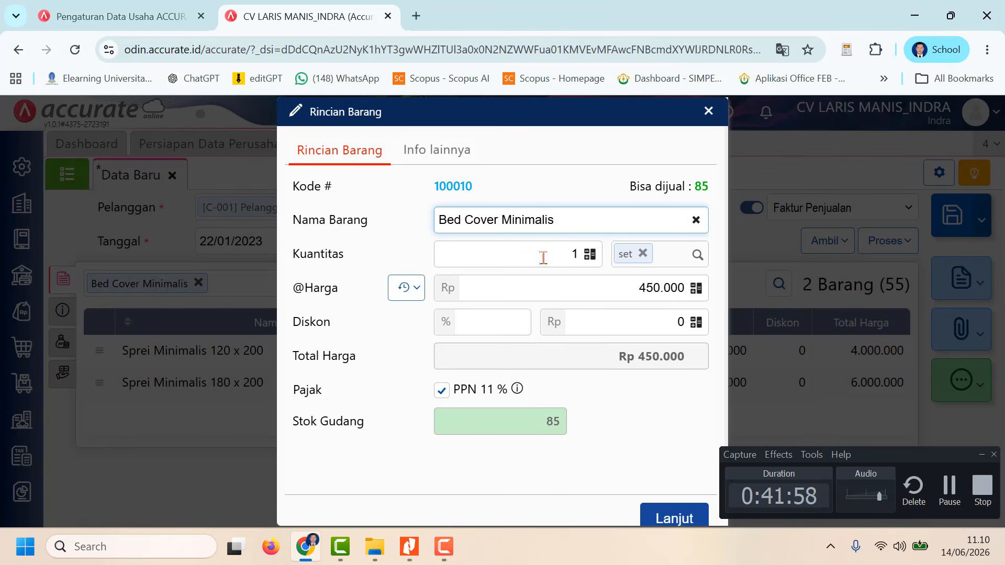
click(597, 263)
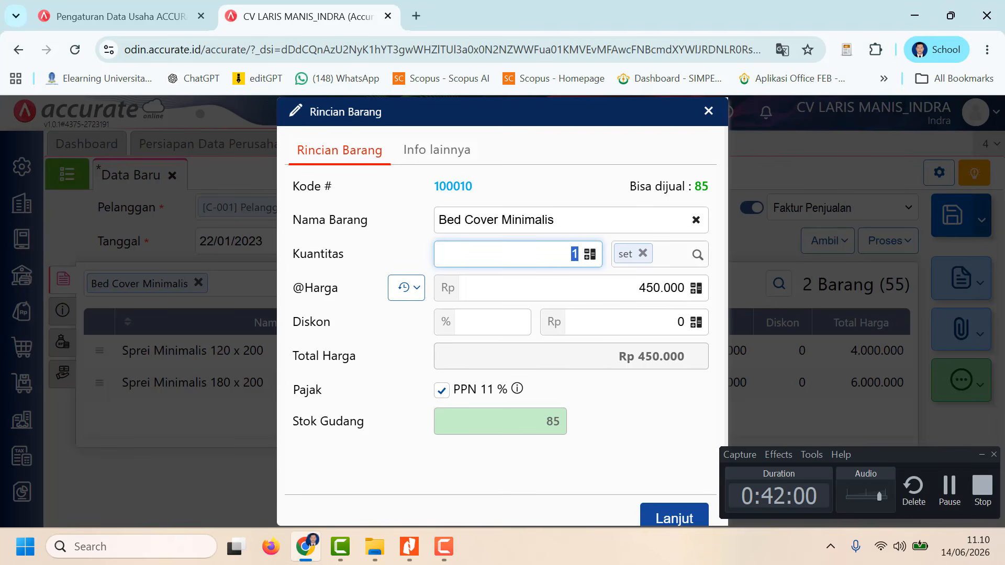
text(40)
click(669, 521)
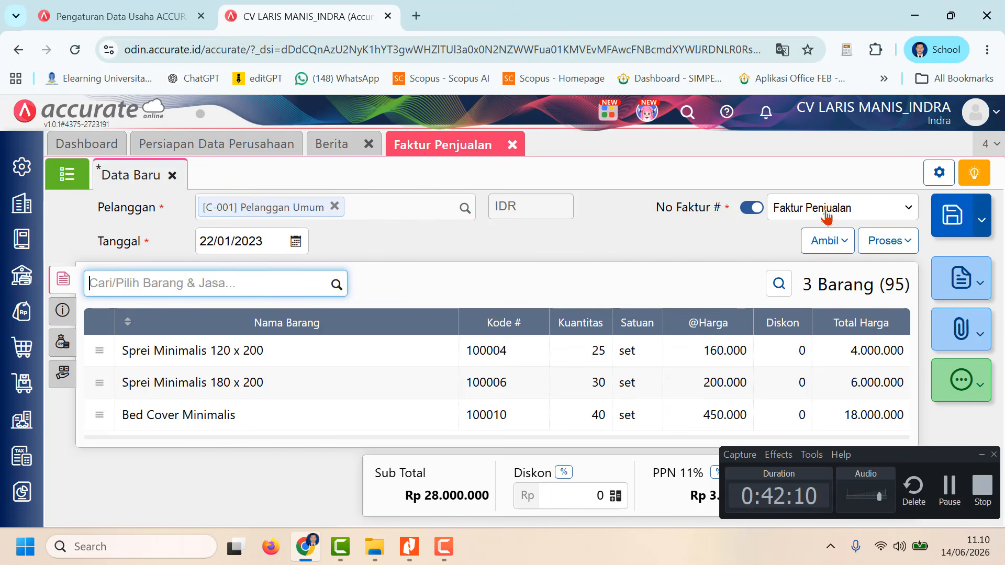
Step: Set the invoice's Syarat Pembayaran to C.O.D in its Info lainnya
click(63, 313)
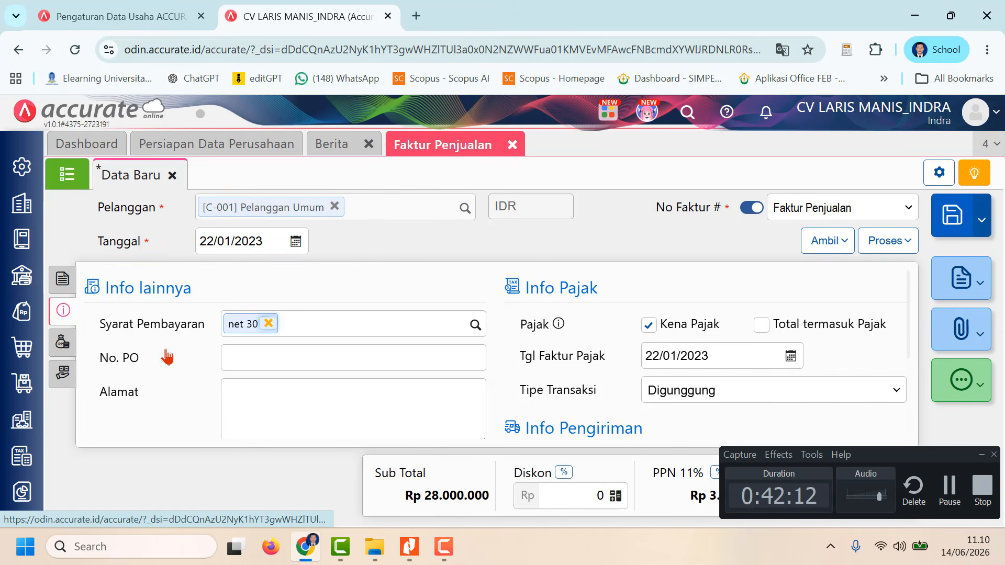
click(475, 328)
click(331, 361)
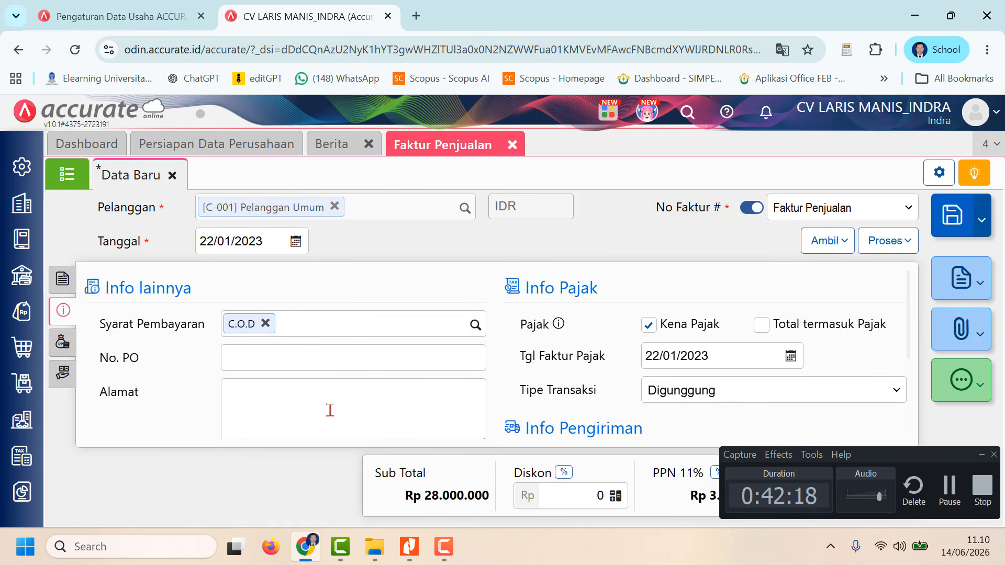
Step: Enter "Penjualan Tunai" as the sales invoice's Keterangan
click(330, 410)
scroll(344, 343, down, 3)
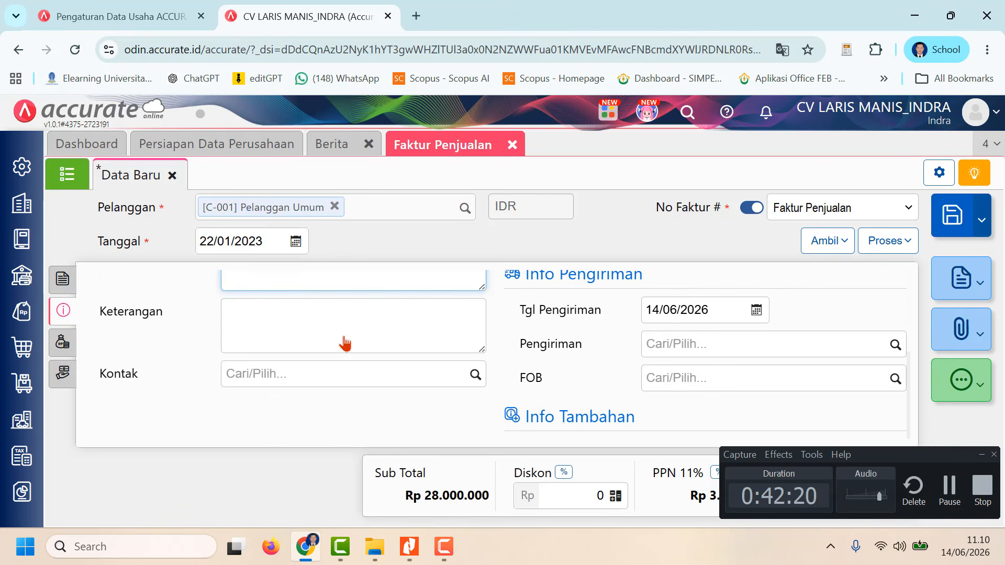
click(314, 318)
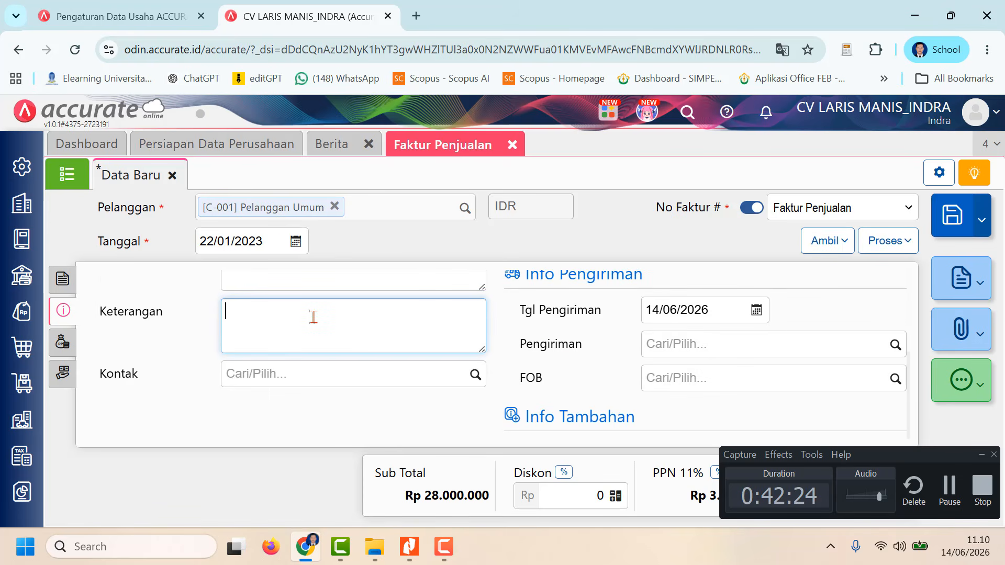
text(Pen)
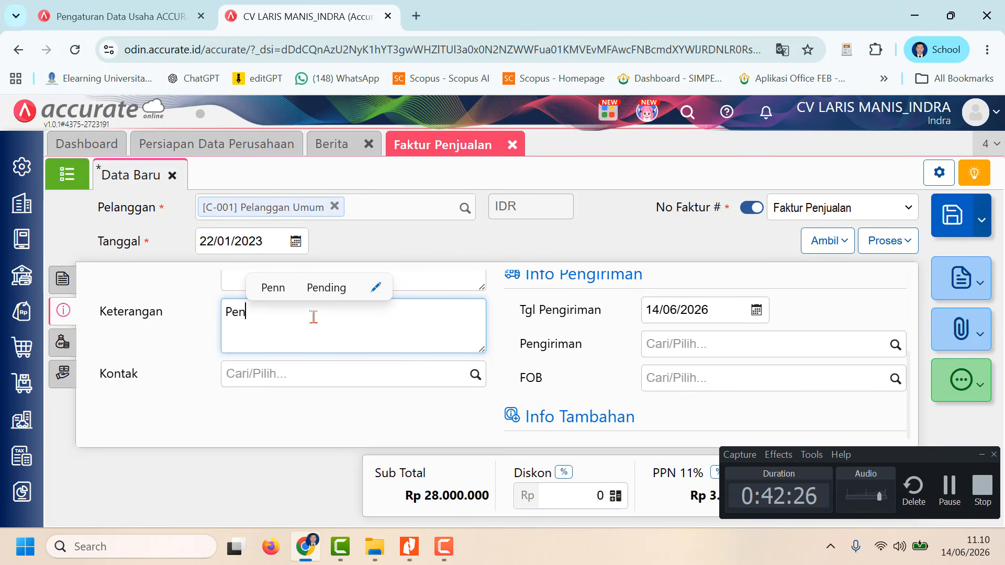
text(jualan Tunai)
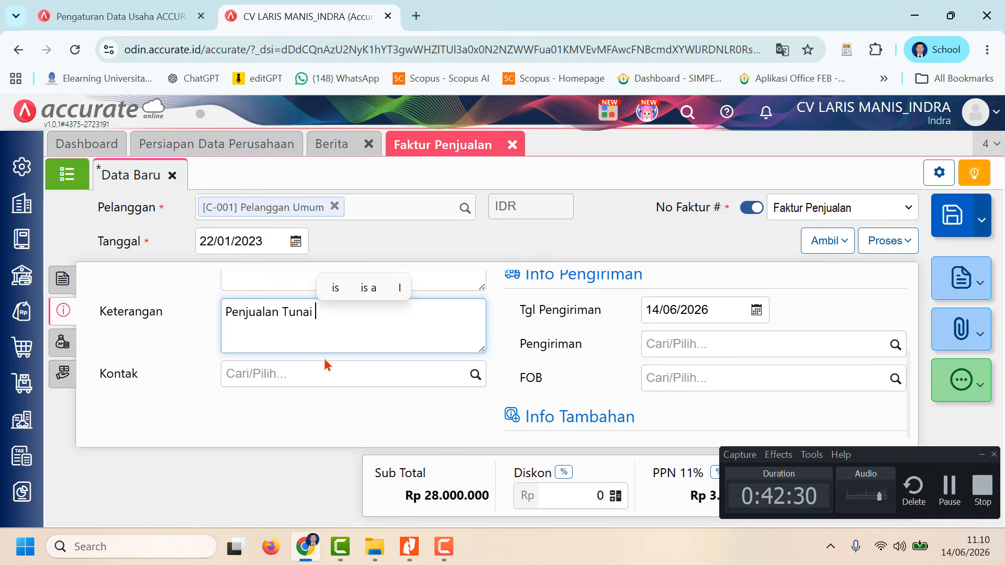
click(314, 374)
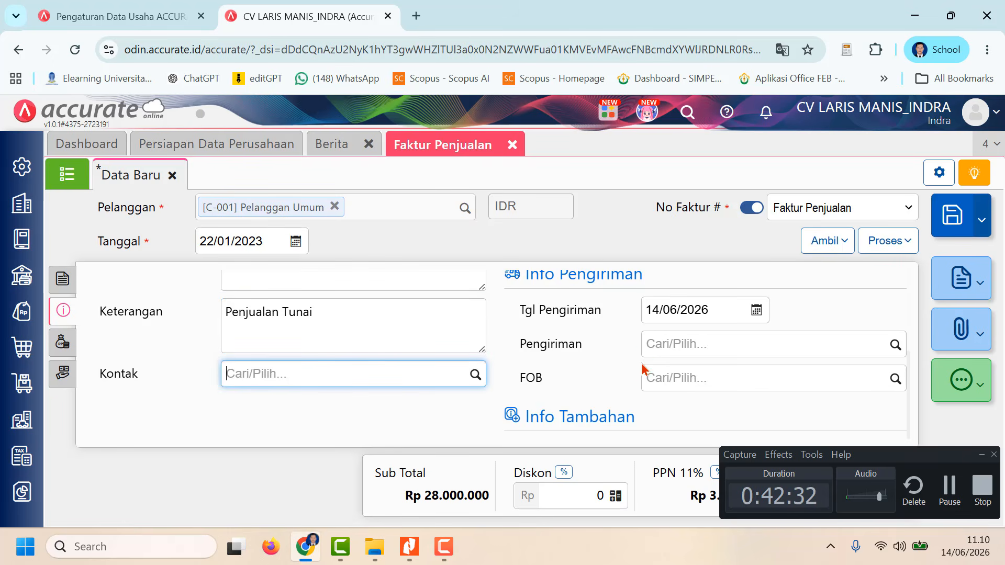
Step: Set the invoice's Tgl Pengiriman to 22/01/2023 and review its other shipping and tax information
click(699, 308)
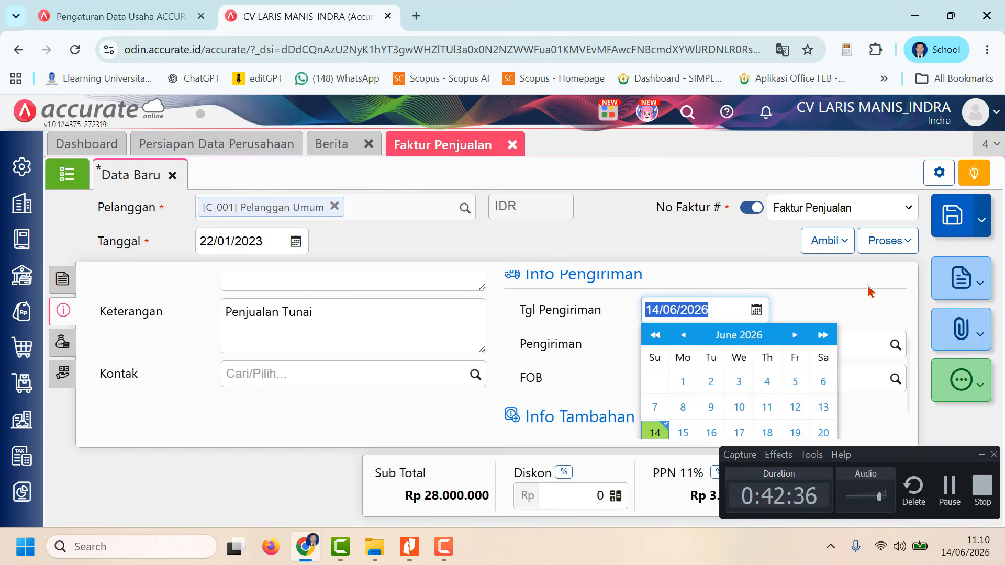
text(2)
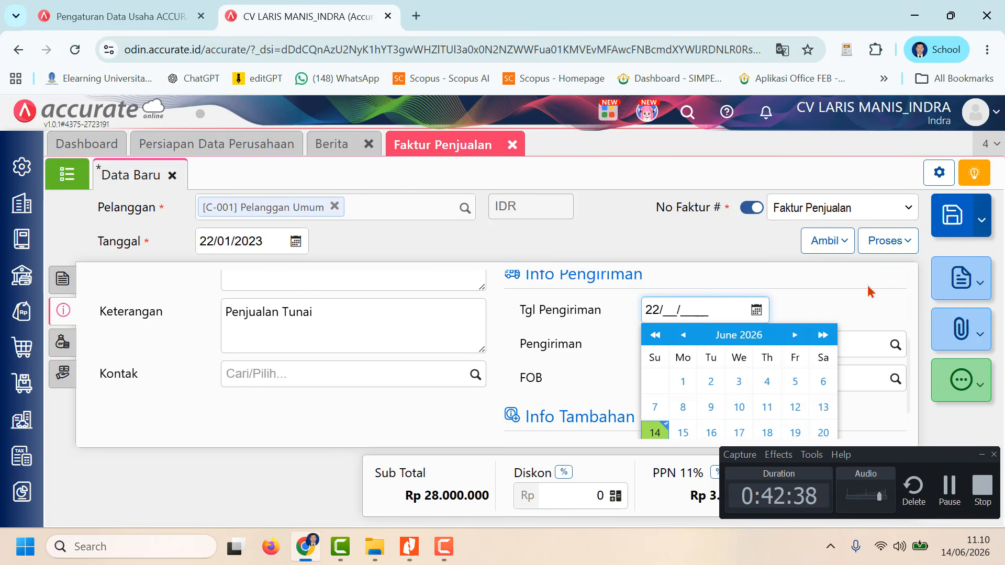
text(2/01/2023)
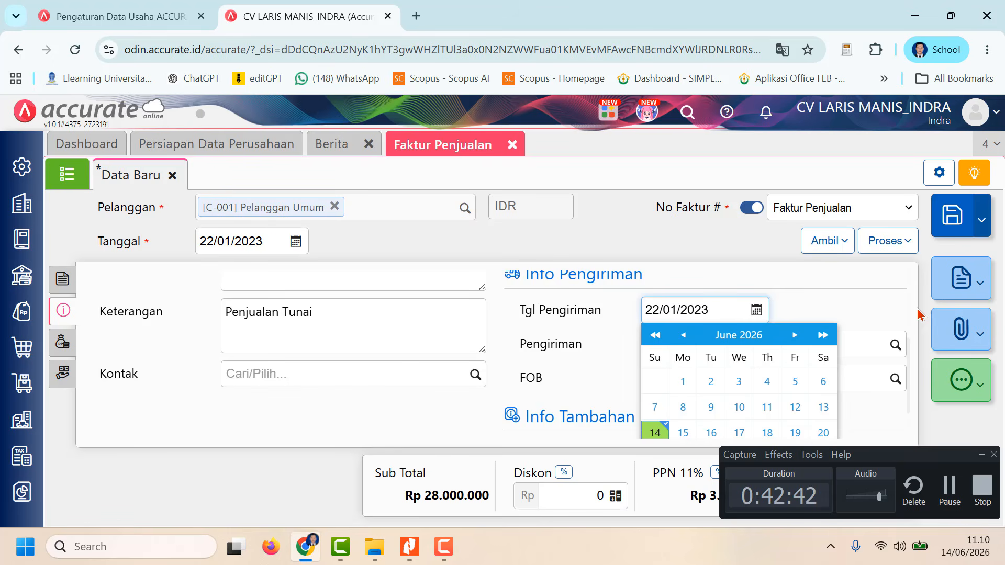
click(817, 306)
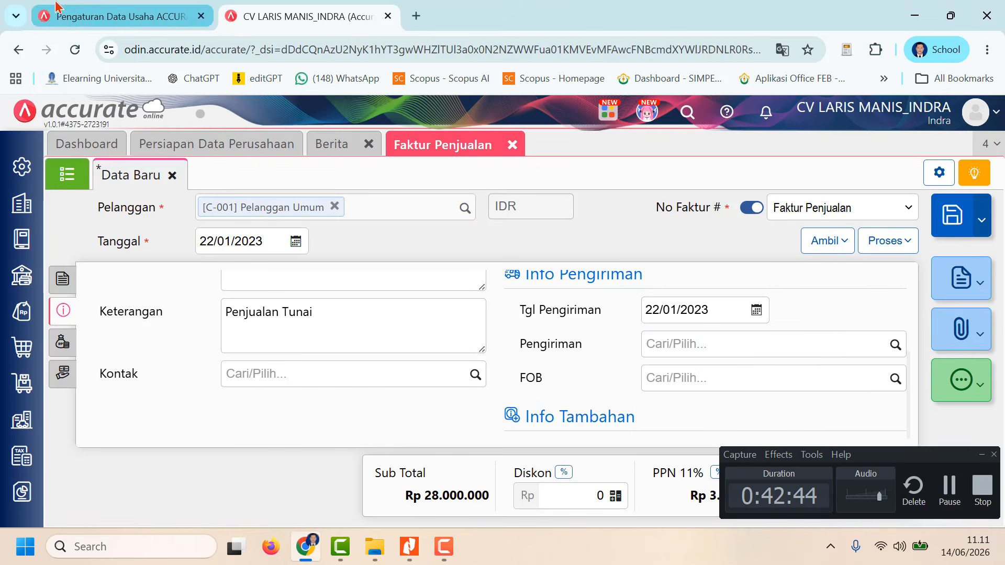
scroll(700, 344, up, 3)
scroll(702, 356, down, 3)
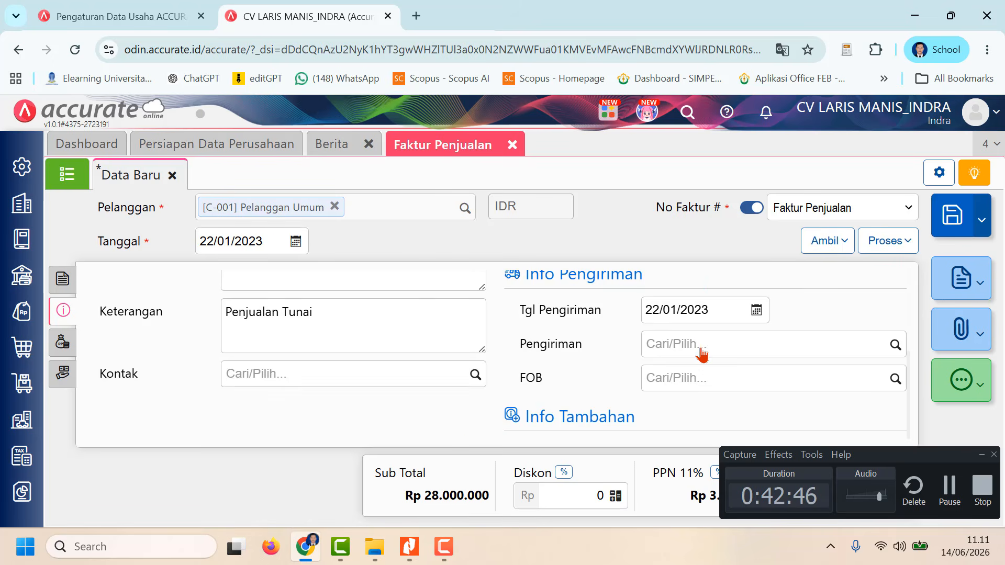
scroll(701, 347, up, 3)
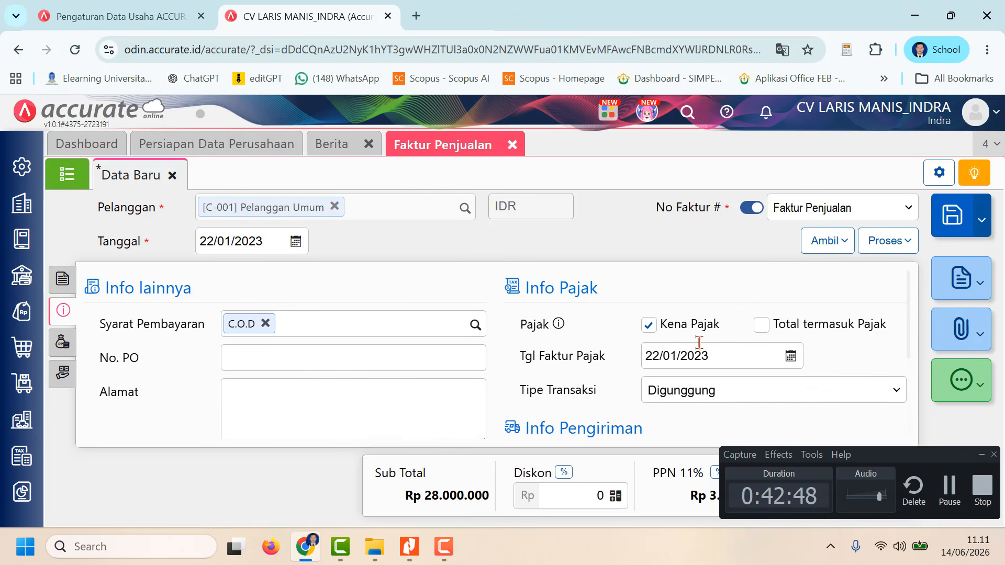
Step: Process the invoice into a Pembayaran and choose Bank as the receiving account of the Penerimaan Penjualan
click(902, 244)
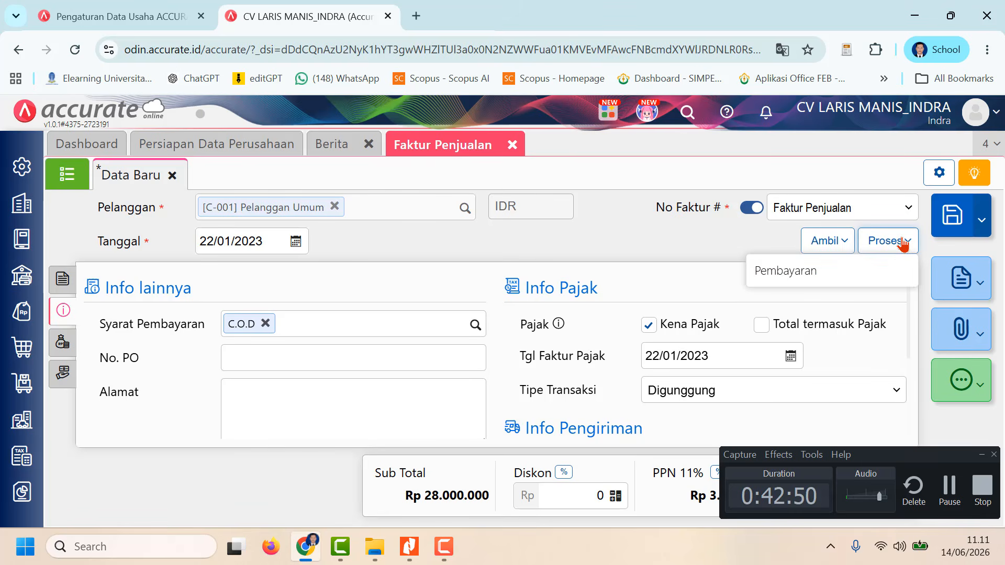
click(857, 271)
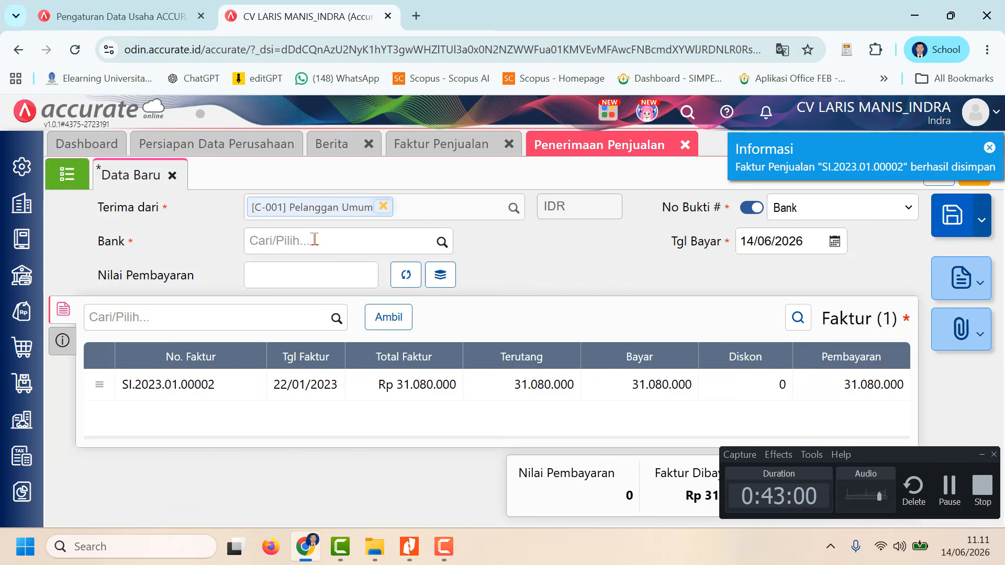
click(445, 243)
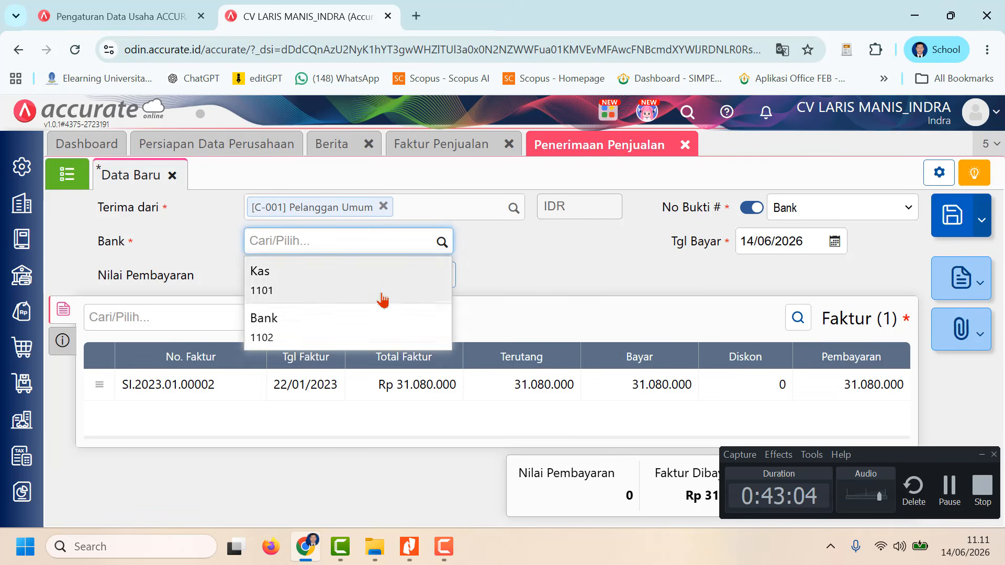
click(356, 325)
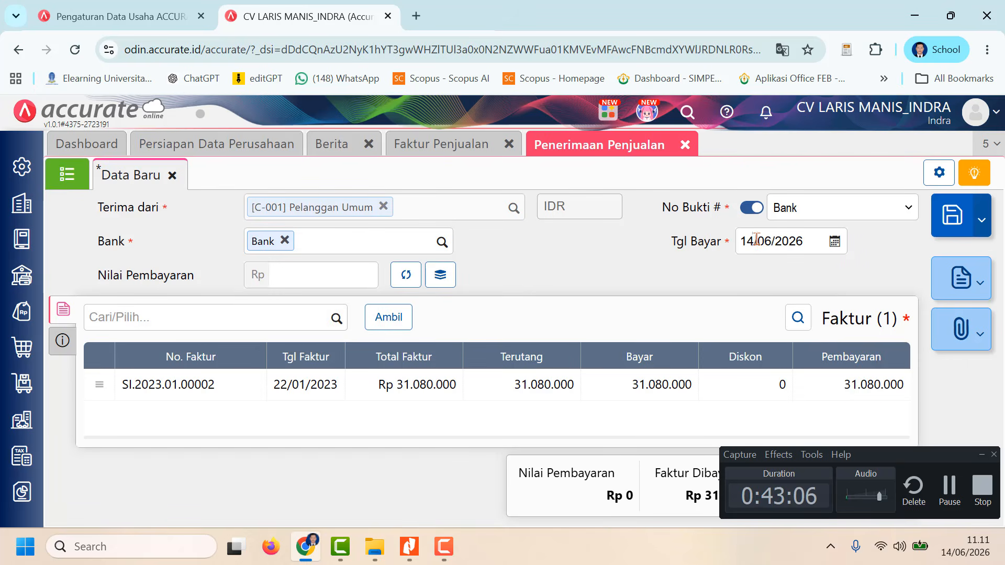
Step: Set the receipt's Tgl Bayar to 22/01/2023 and have its Nilai Pembayaran calculated from the invoice
click(840, 249)
text(22/)
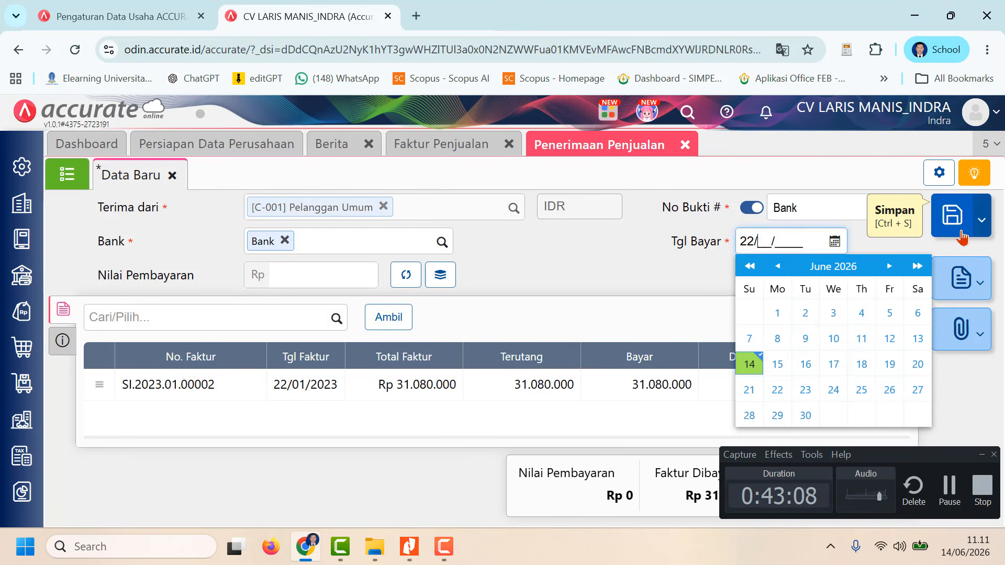
text(01/2023)
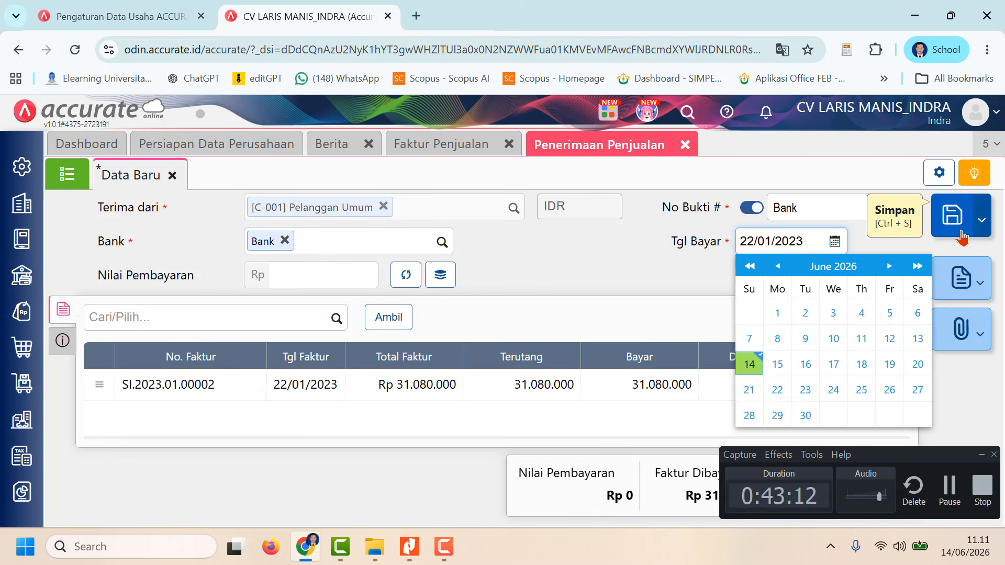
click(631, 283)
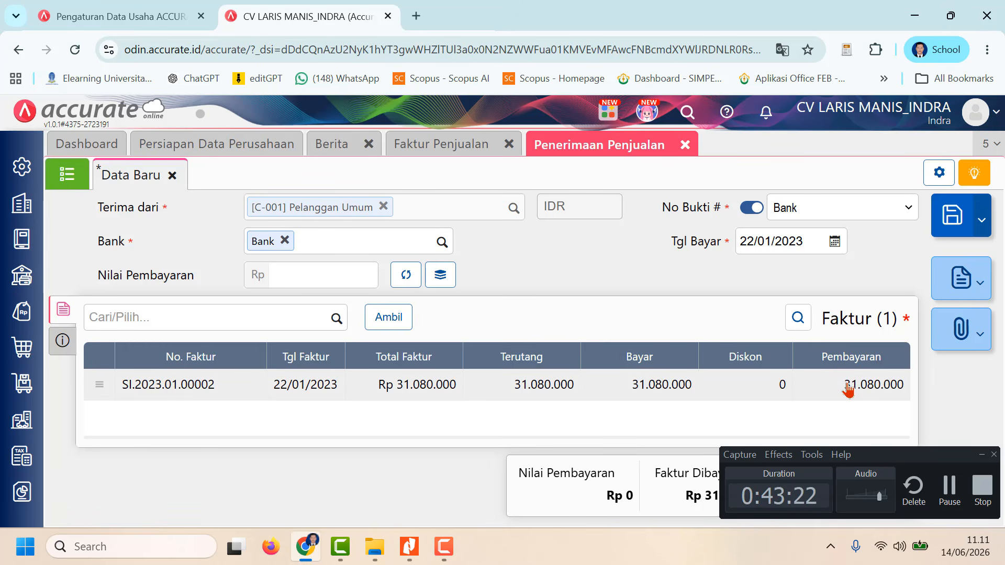
click(402, 278)
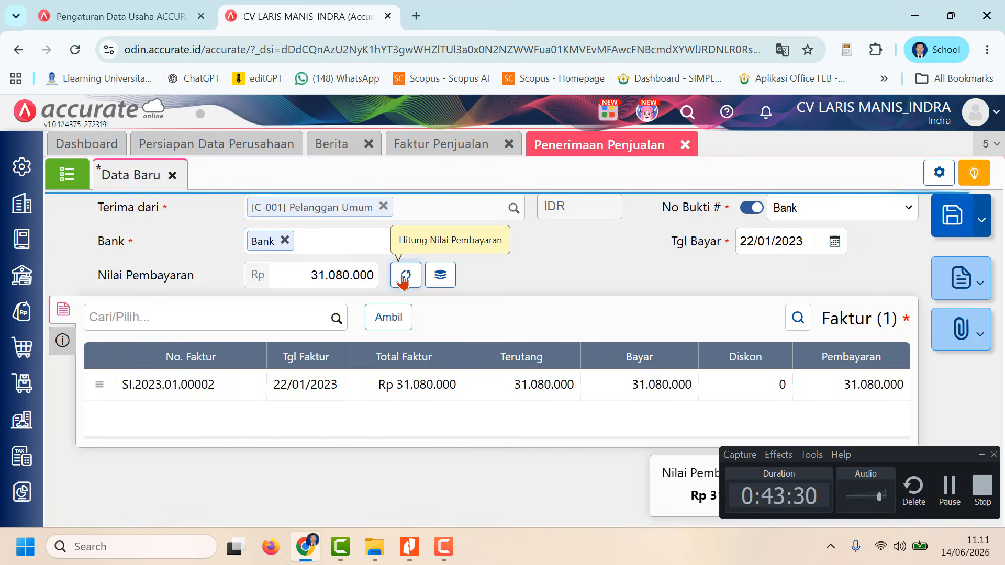
Step: Set the receipt's Metode Bayar to Transfer Bank and its Keterangan to "Penjualan Tunai"
click(63, 343)
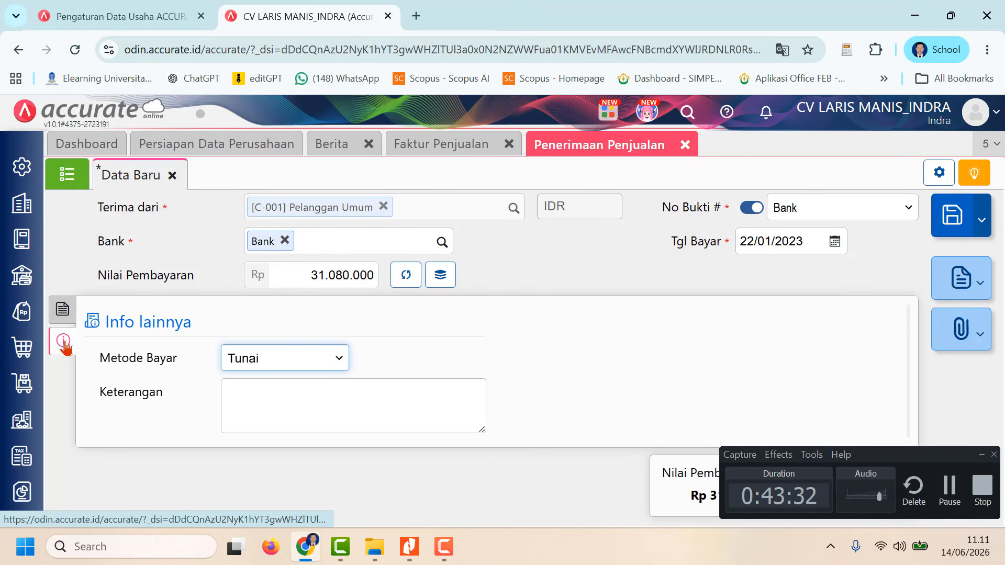
click(335, 360)
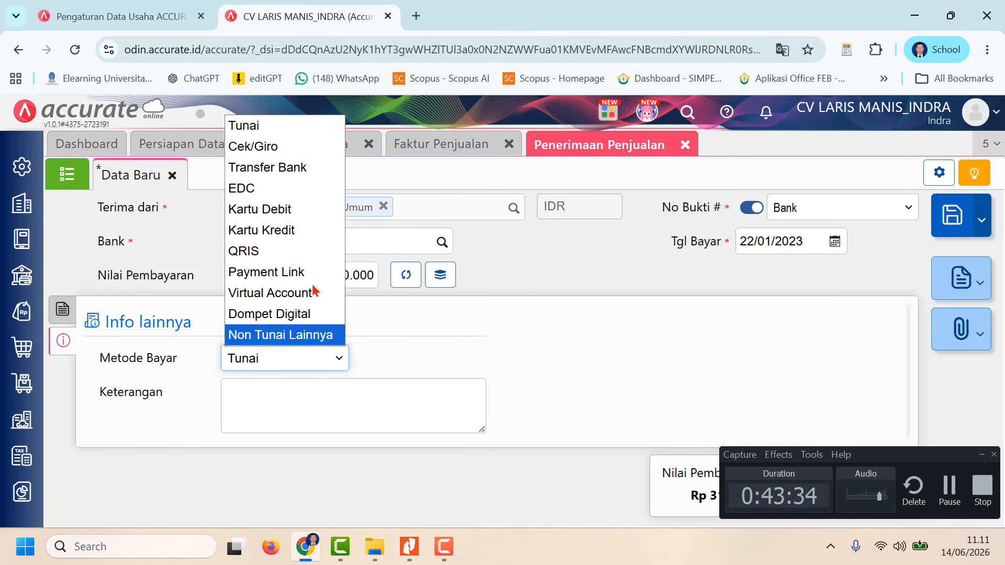
click(272, 167)
click(302, 396)
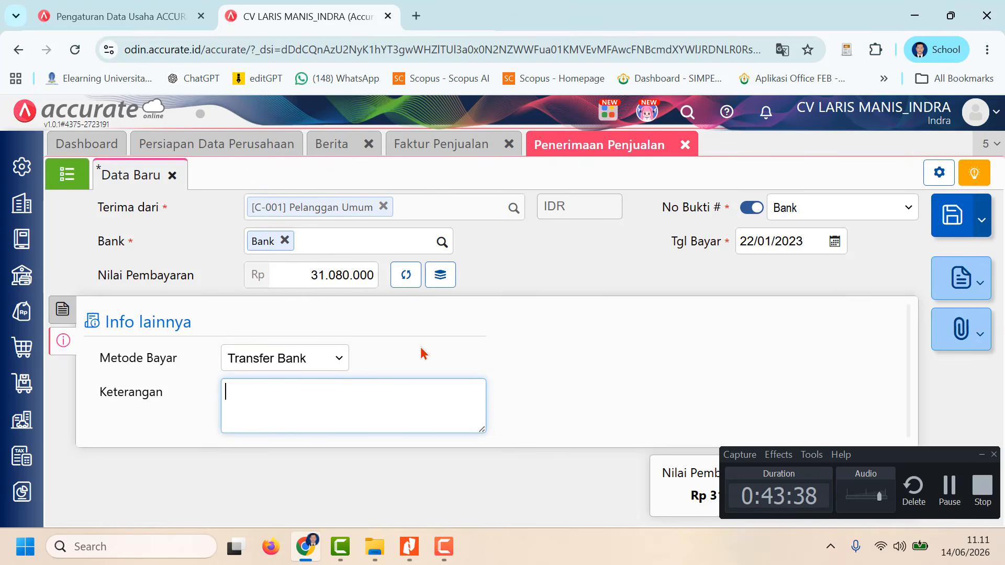
text(Penjualan )
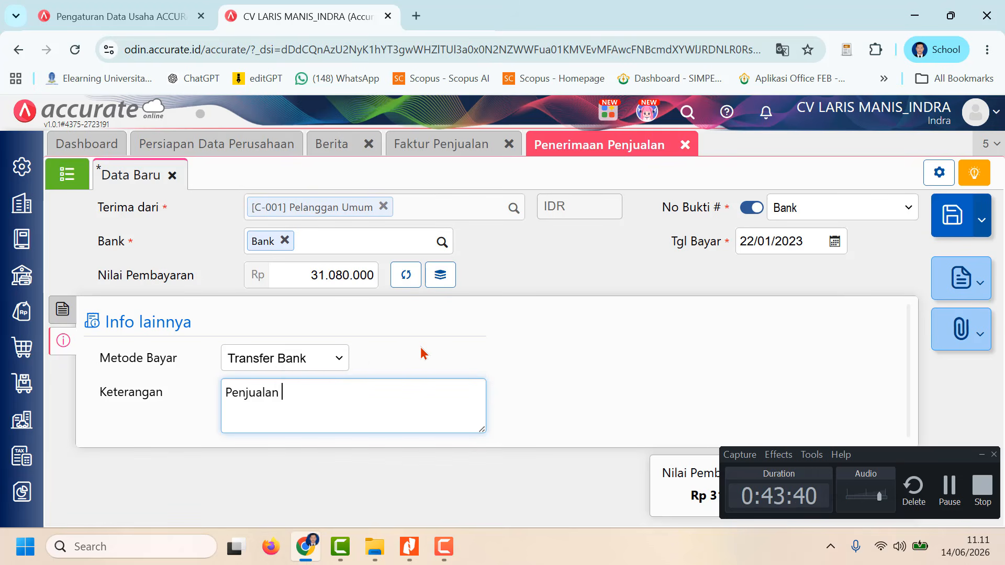
text(Tunai)
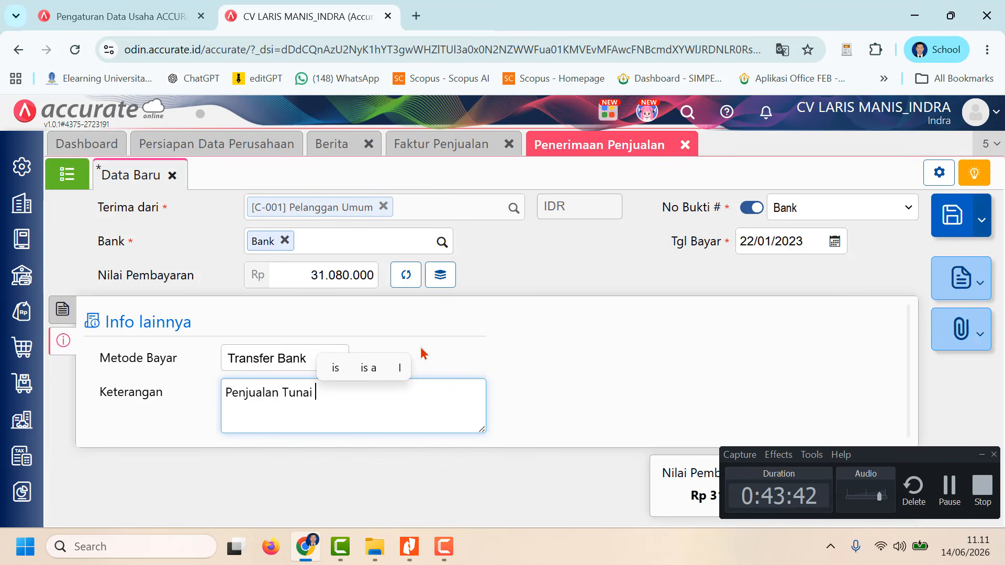
click(679, 370)
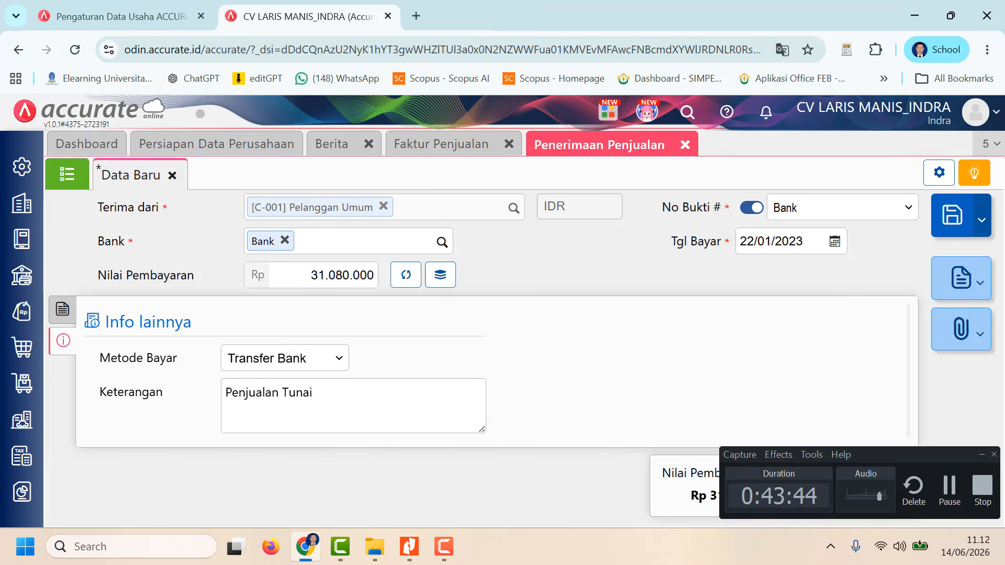
Step: Save the Penerimaan Penjualan, and close both it and the Faktur Penjualan form
click(981, 455)
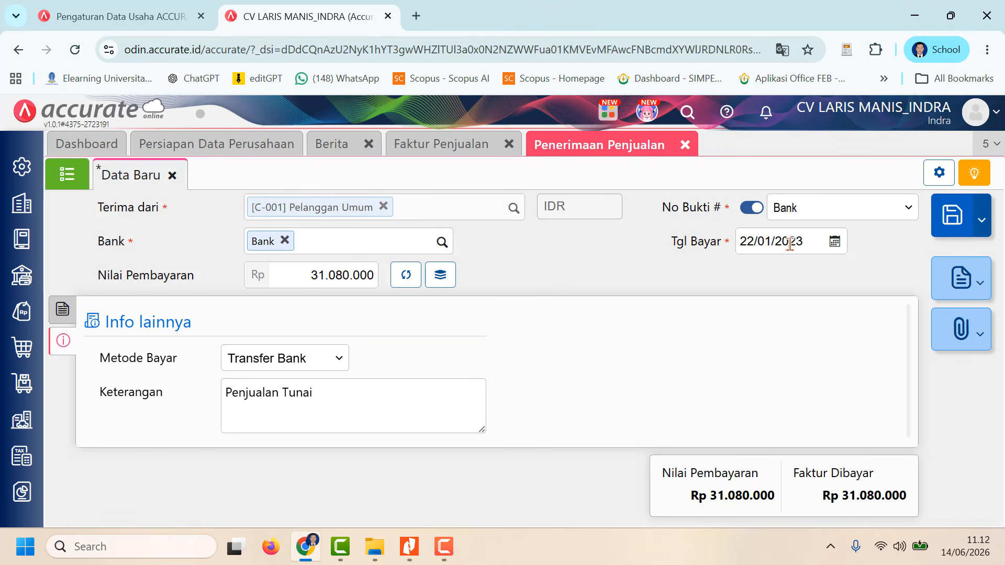
click(958, 226)
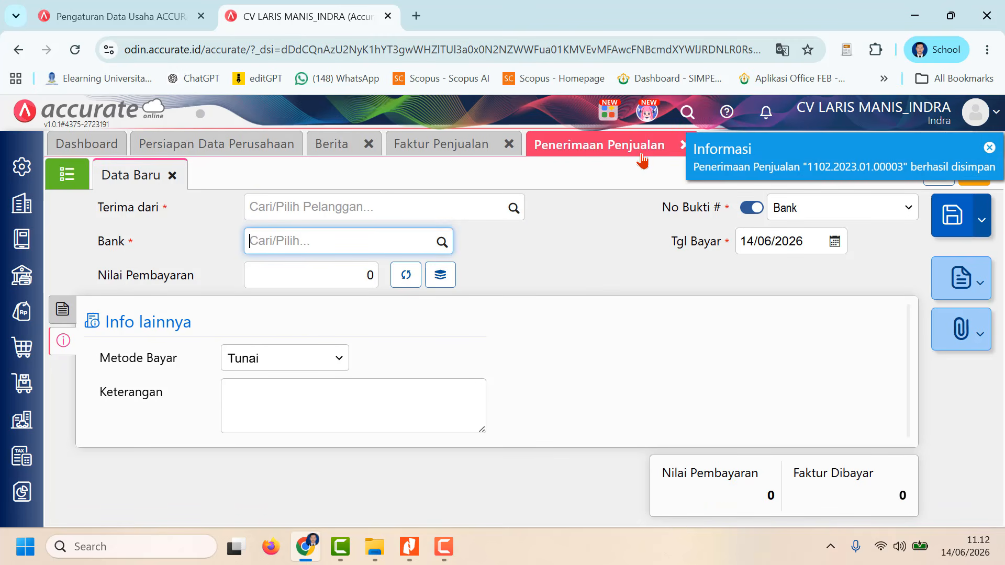
click(685, 145)
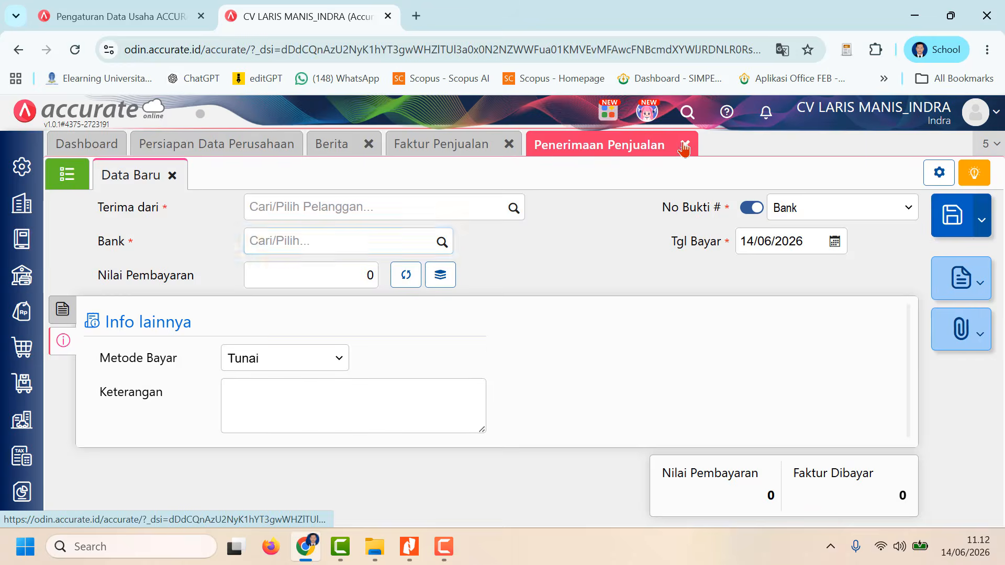
click(509, 144)
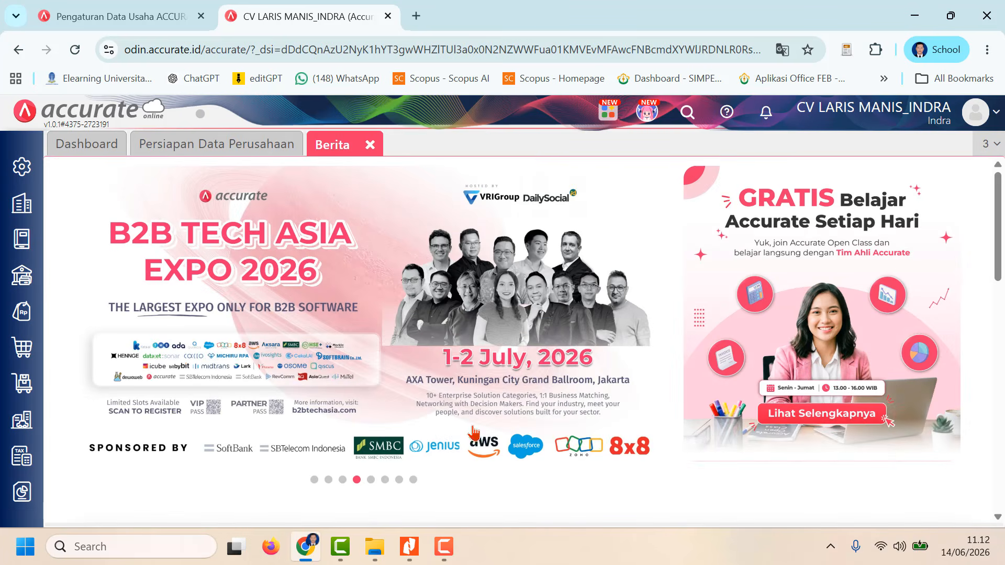
click(444, 547)
click(942, 495)
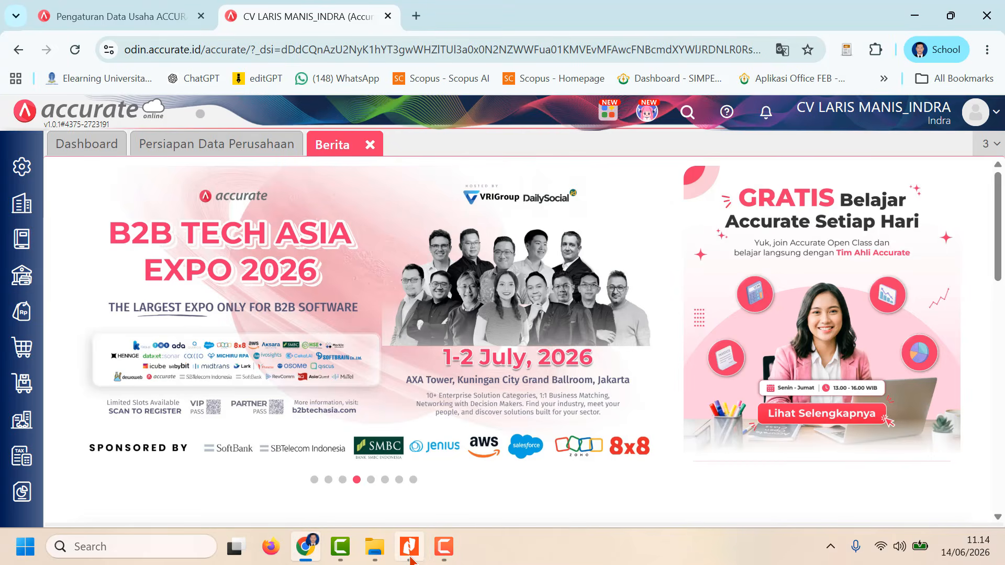
Step: Switch to the CV-Laris-Manis document in Nitro Pro and read the instructions for transactions 24, 25 and 28
click(410, 548)
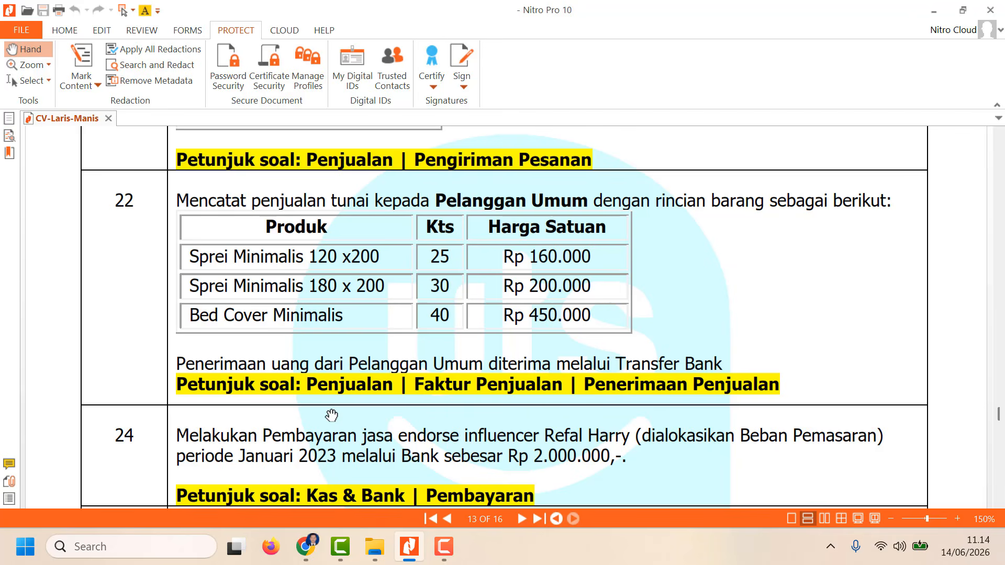
scroll(332, 416, down, 10)
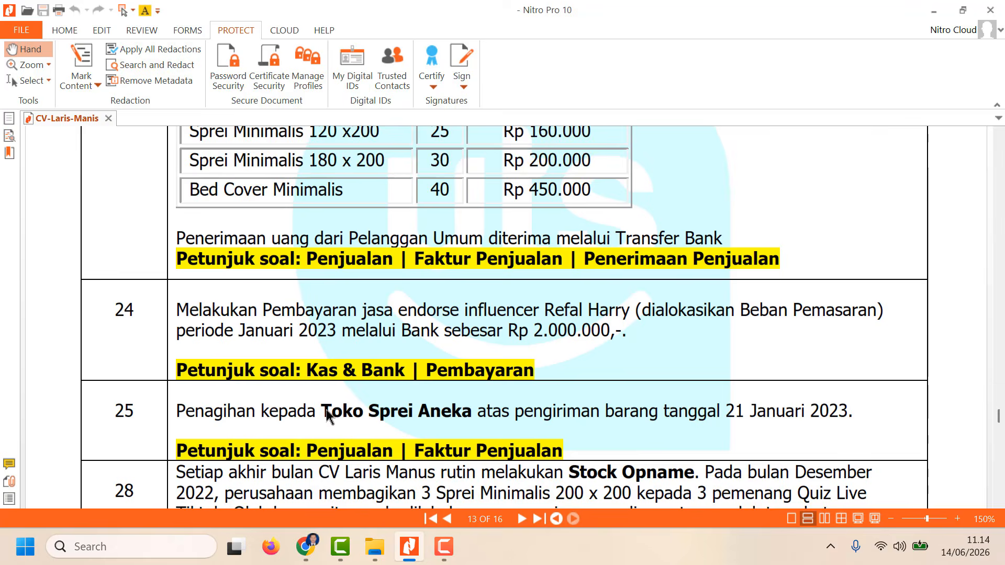
scroll(332, 415, down, 1)
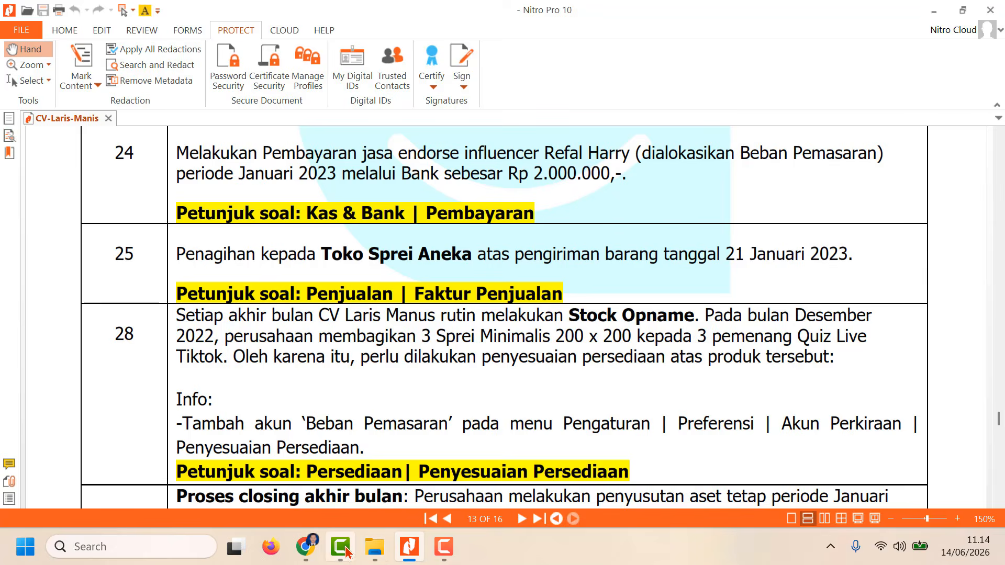
Step: Return to Accurate and start a new Kas & Bank Pembayaran from the Bank account, dated 24/01/2023
click(314, 548)
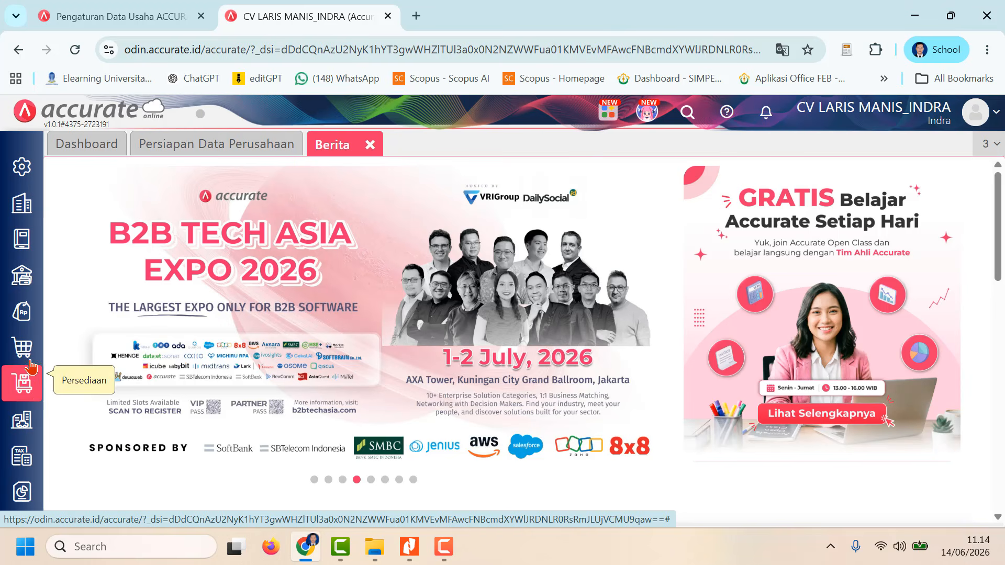
click(22, 279)
click(120, 276)
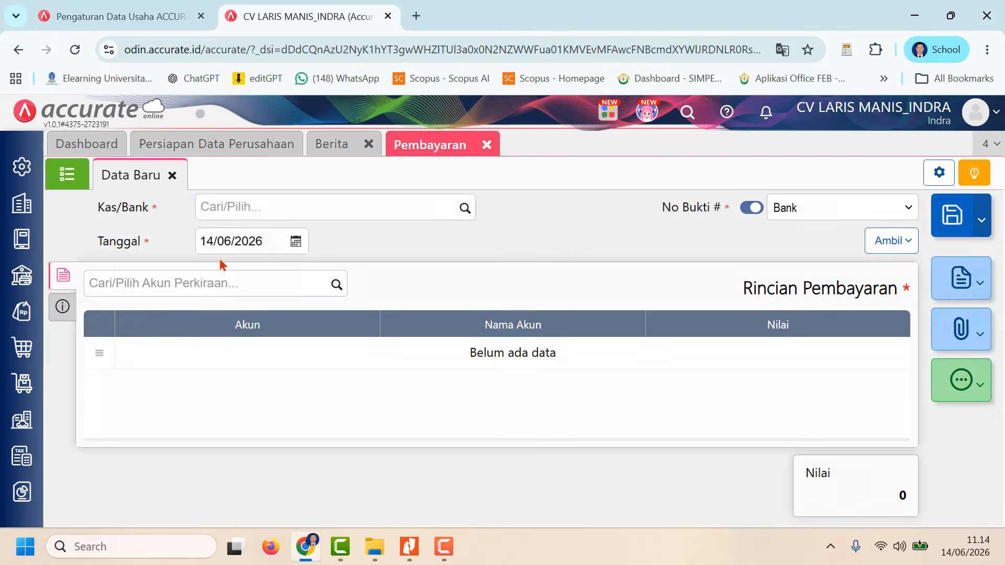
click(465, 210)
click(432, 299)
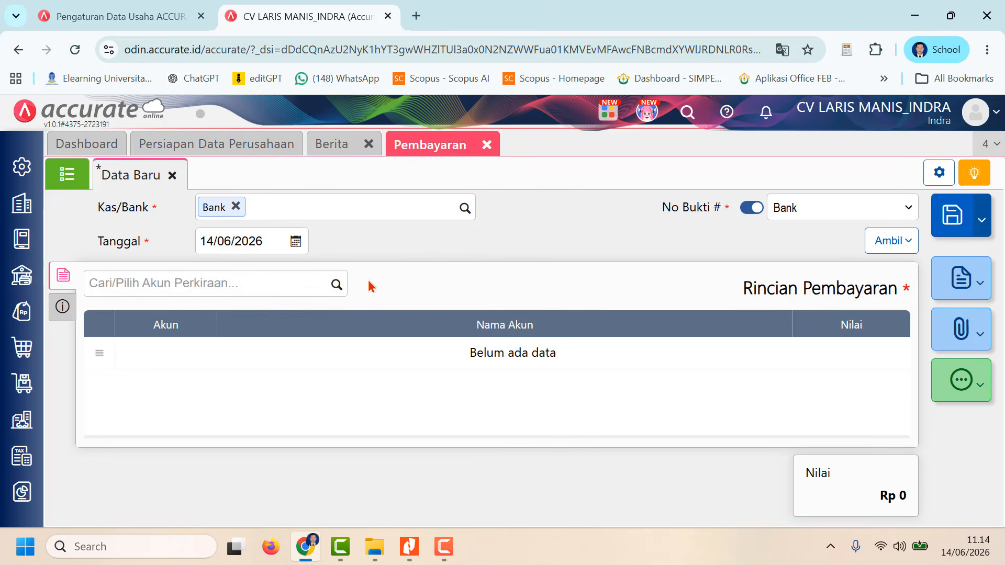
click(253, 239)
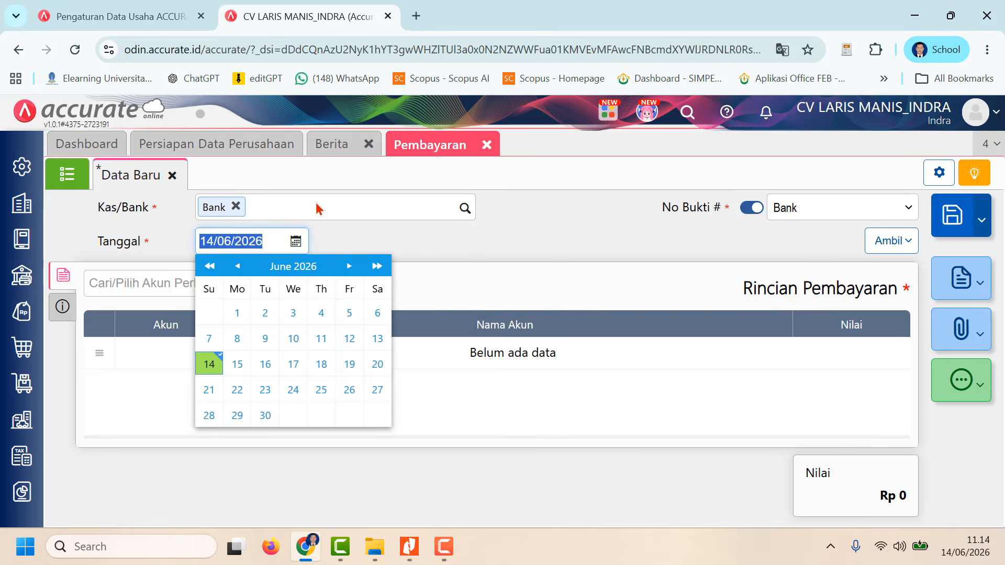
text(2)
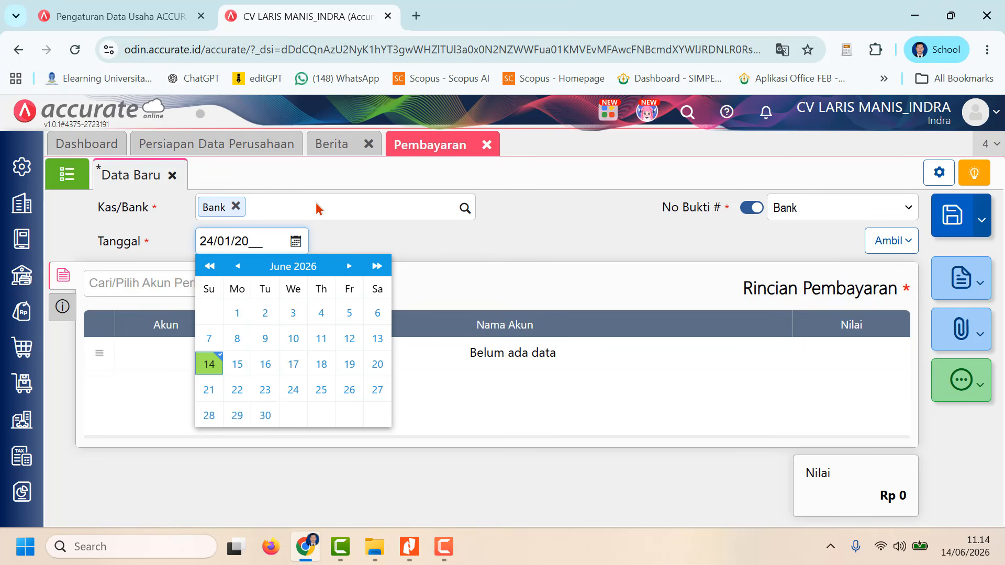
click(419, 242)
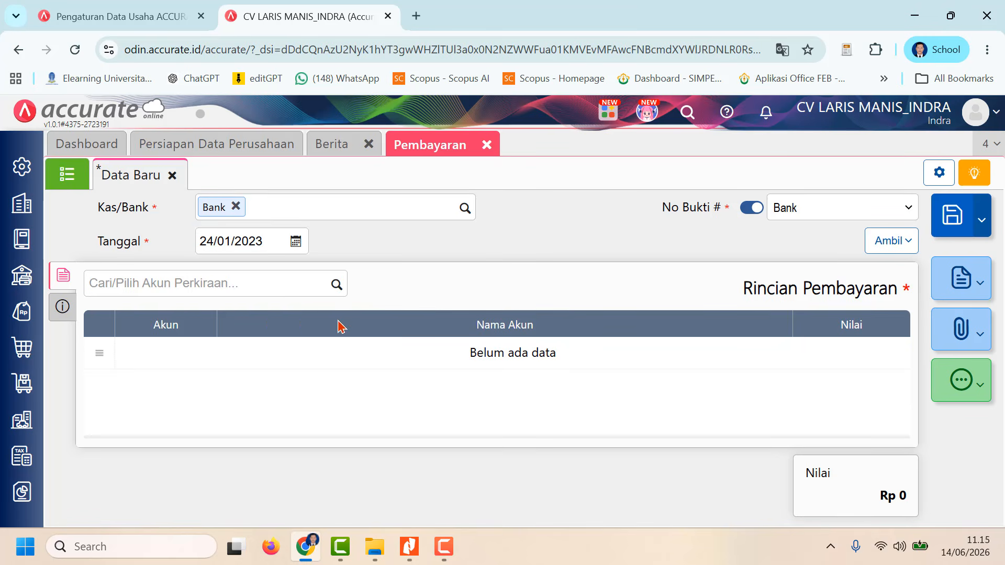
Step: Add the Beban Pemasaran account (6105) to the payment details with a Nilai of Rp 2.000.000
click(338, 285)
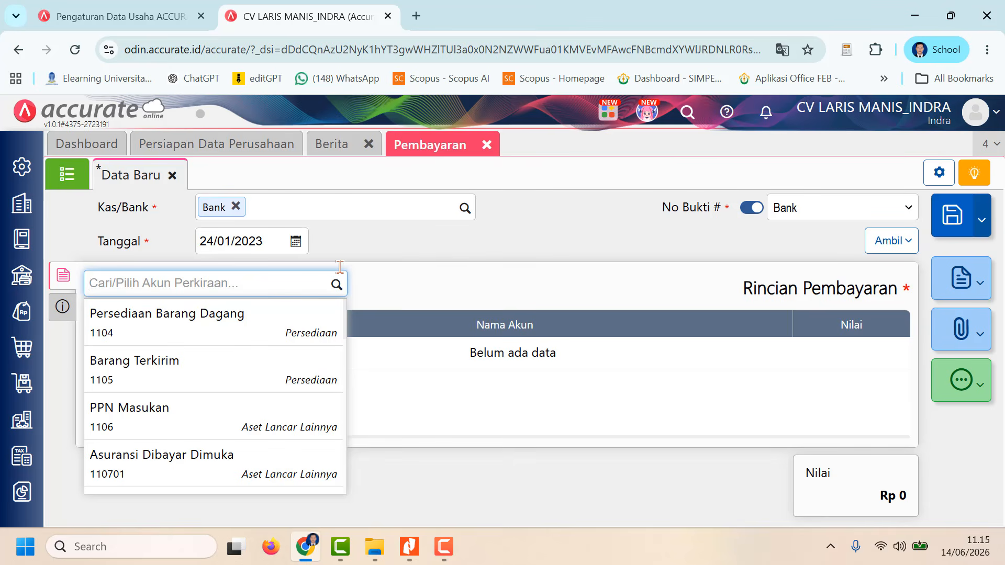
text(beb)
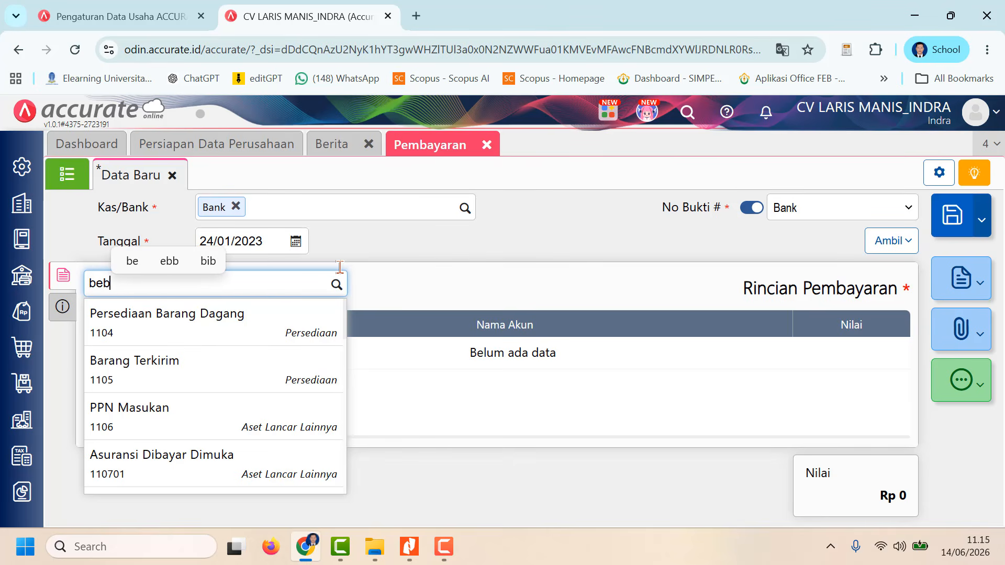
text(an)
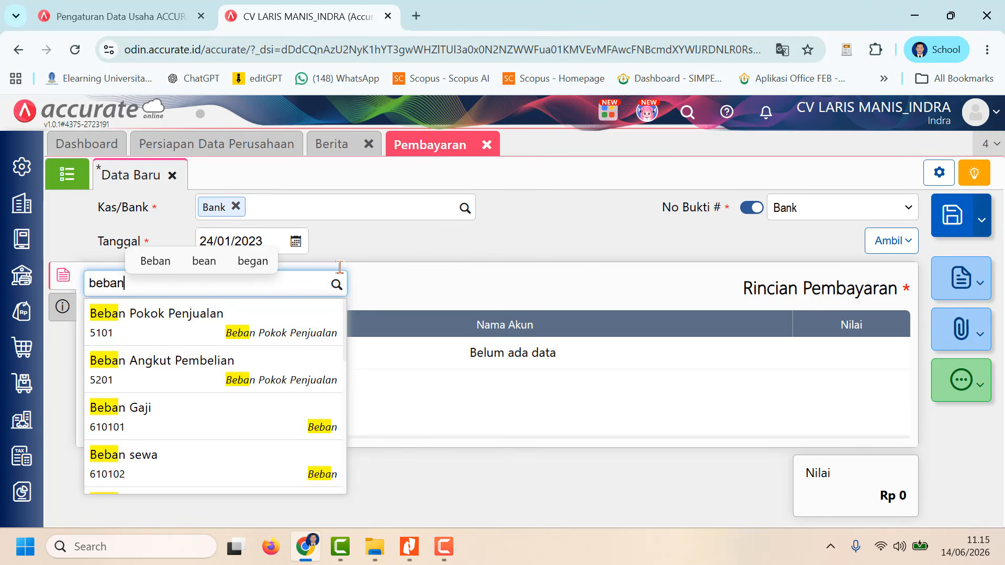
text( pe)
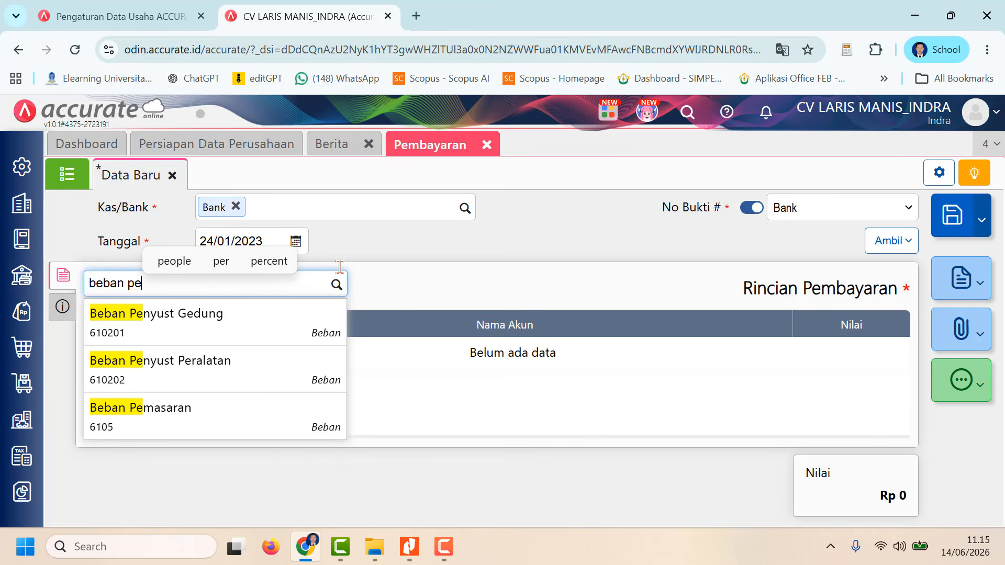
click(294, 428)
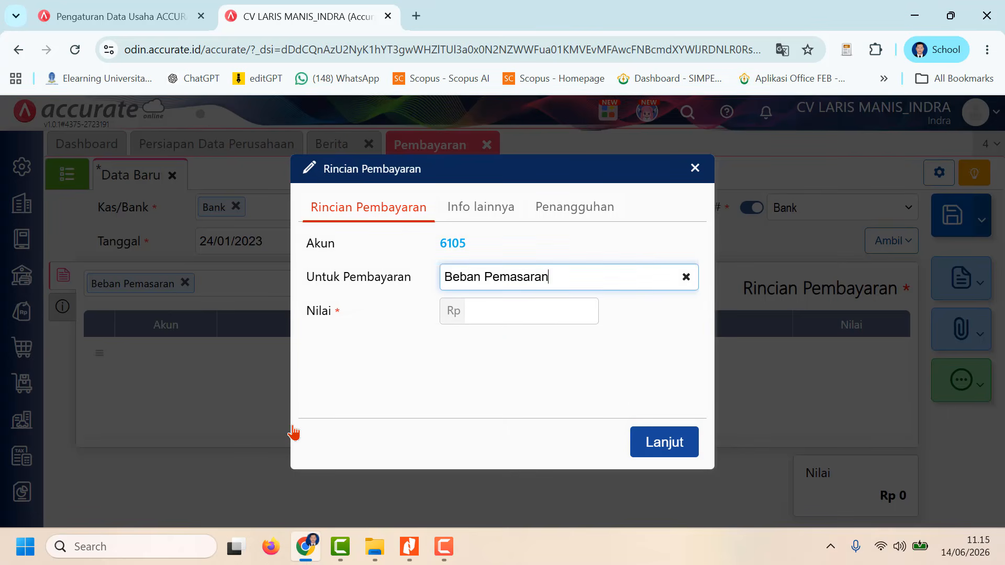
click(512, 313)
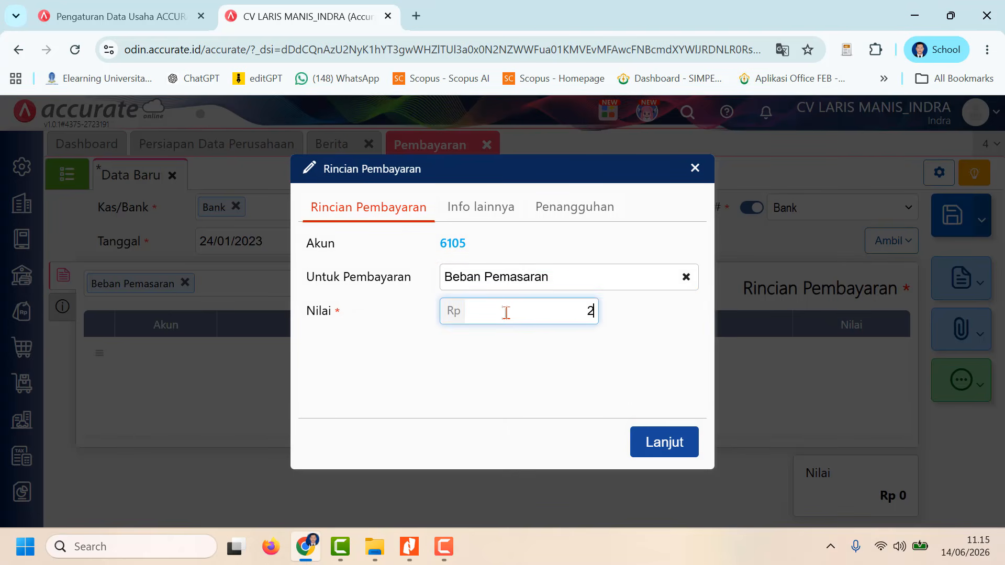
text(200)
click(662, 441)
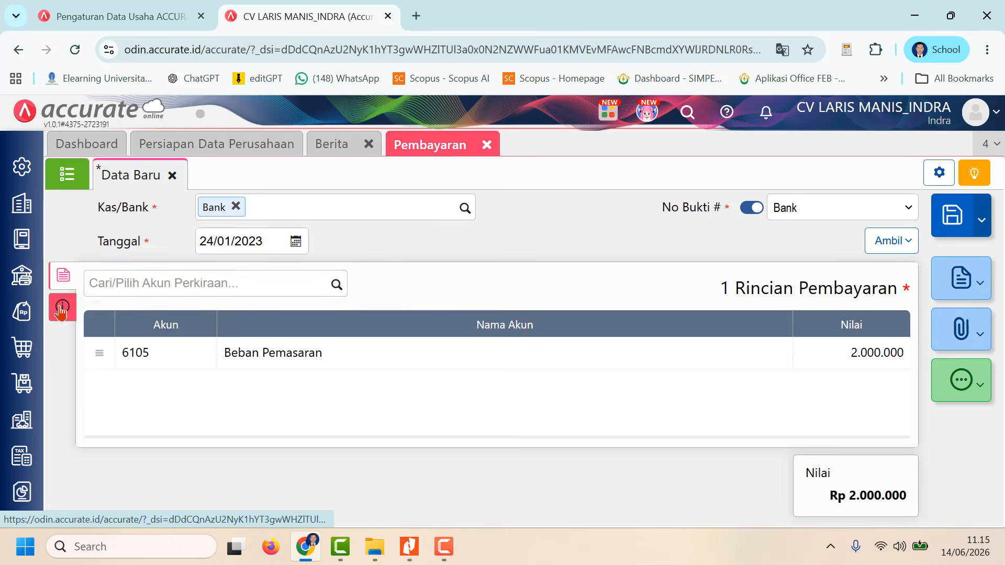
Step: Check the Info lainnya fields of both the payment and its Beban Pemasaran line
click(63, 307)
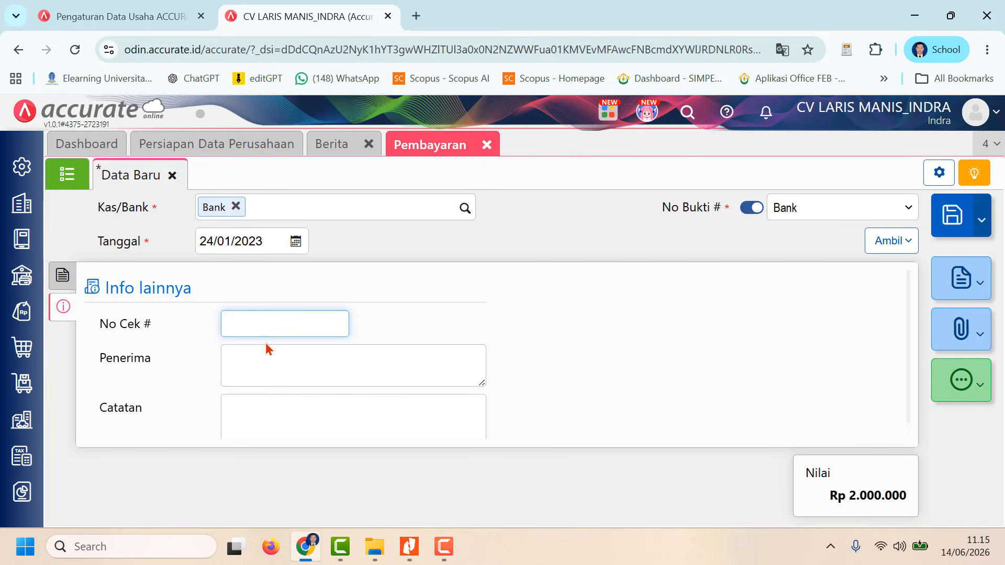
click(267, 364)
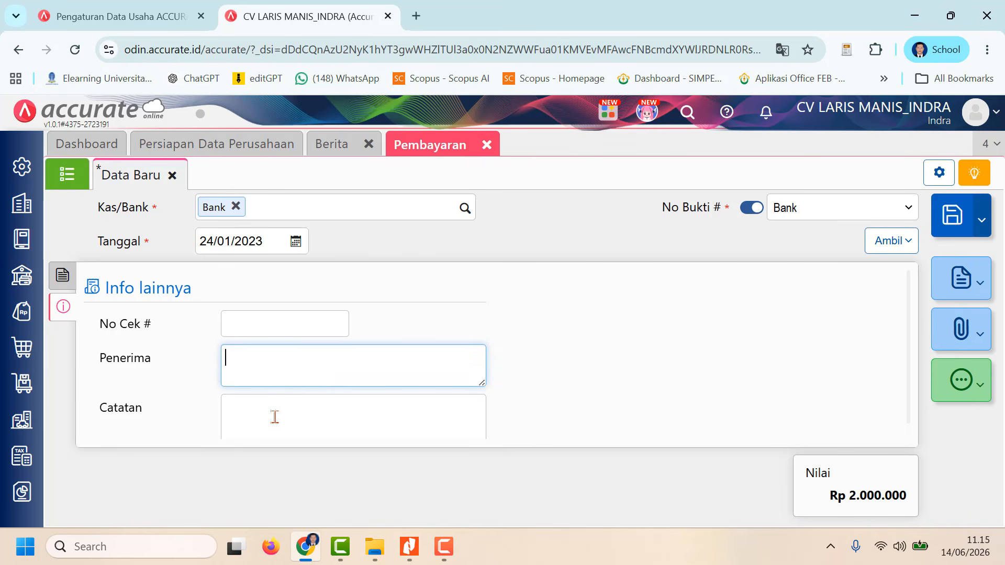
scroll(273, 414, down, 1)
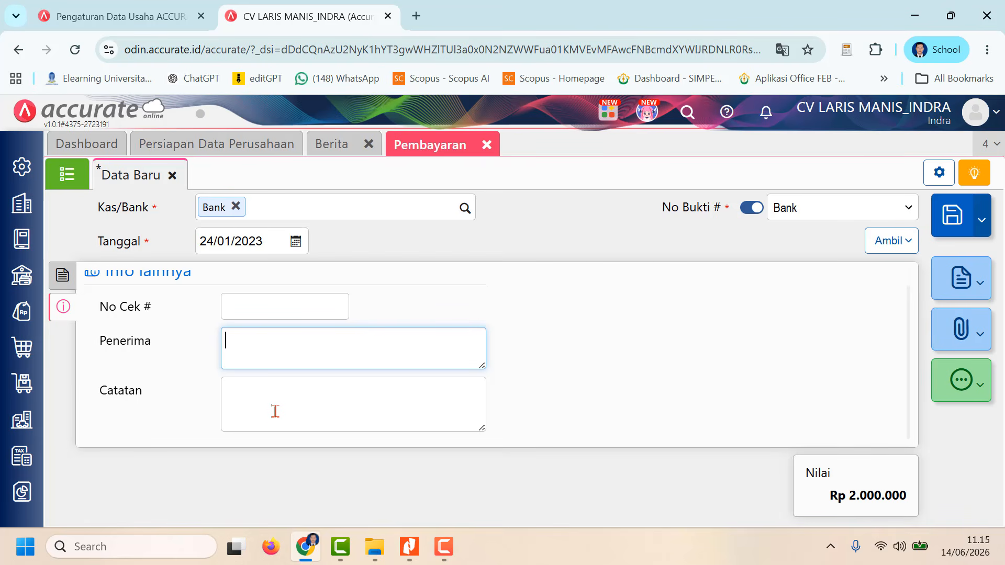
click(276, 411)
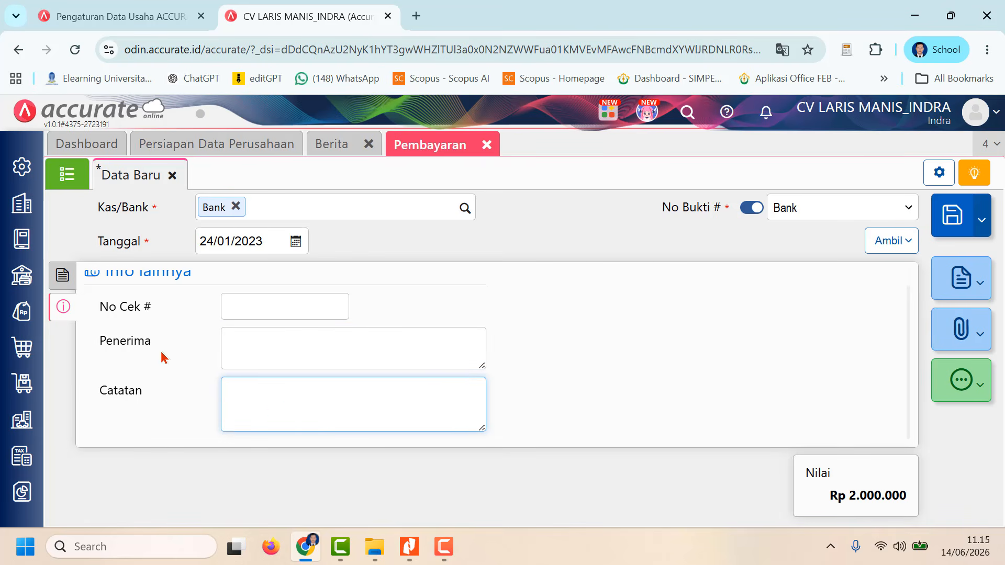
click(63, 274)
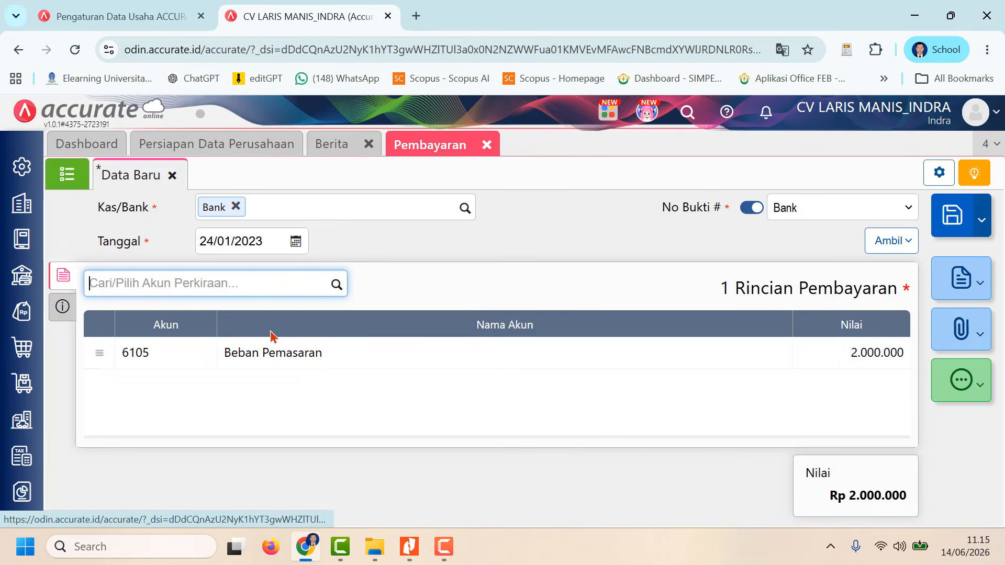
click(730, 361)
click(492, 209)
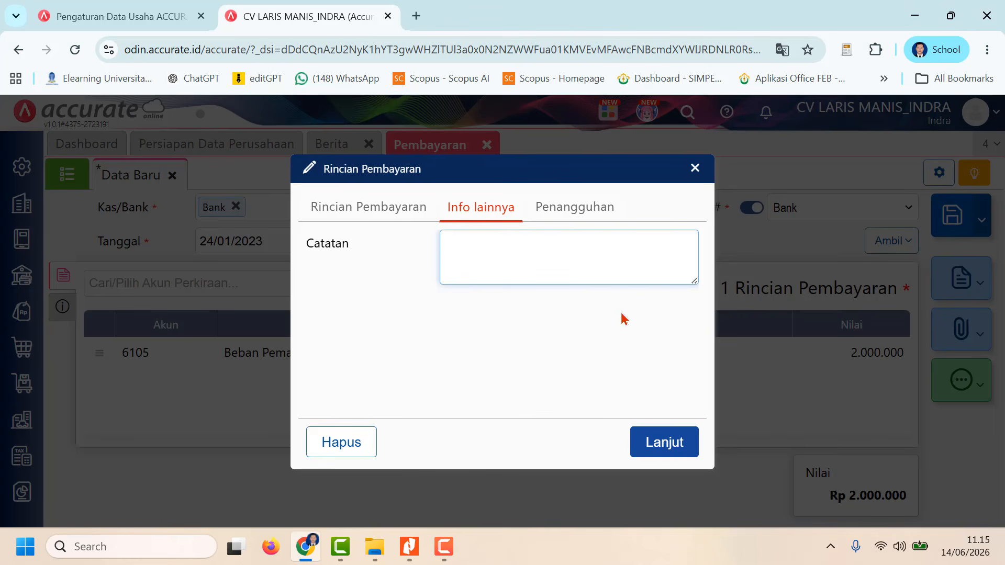
click(665, 442)
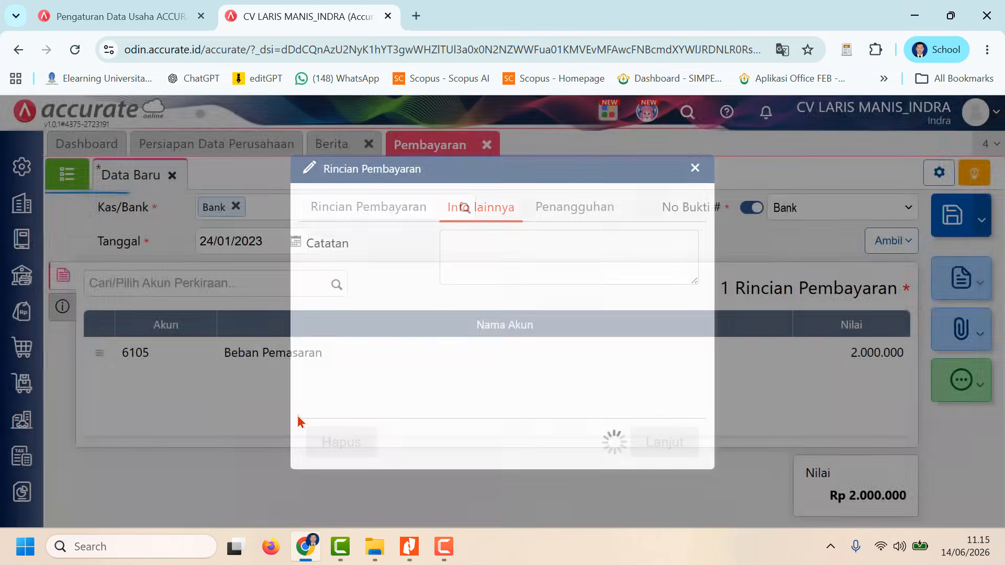
Step: Enter the influencer's name as Penerima in the payment's Info lainnya
click(63, 307)
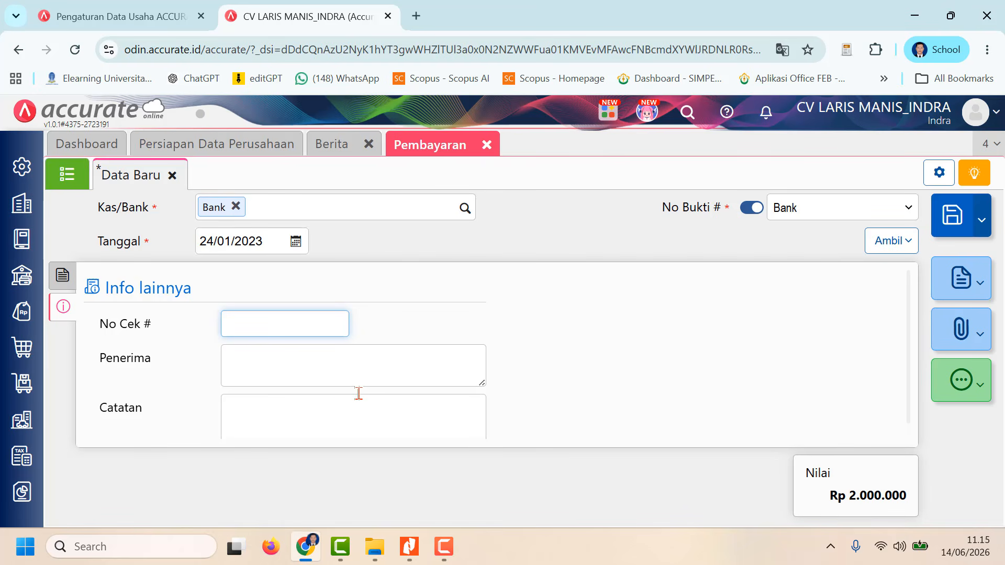
click(277, 364)
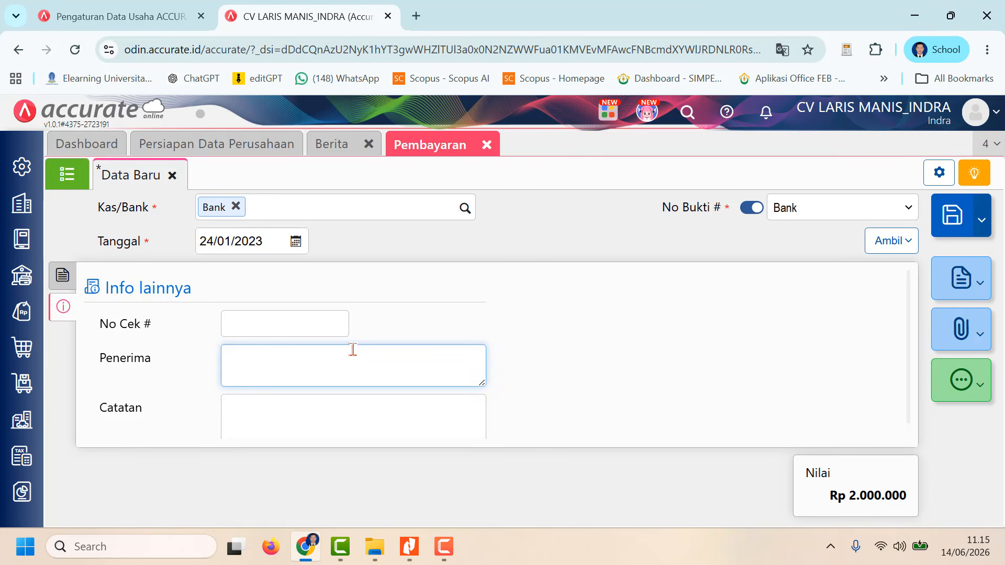
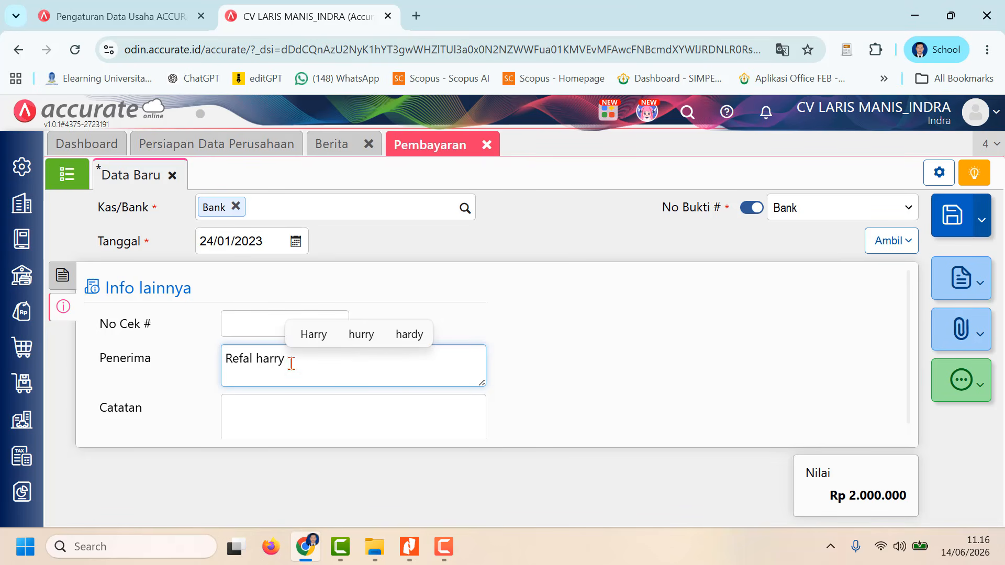
Step: Enter "Jasa Endorse Influencer" followed by the influencer's name as the payment's Catatan
click(260, 414)
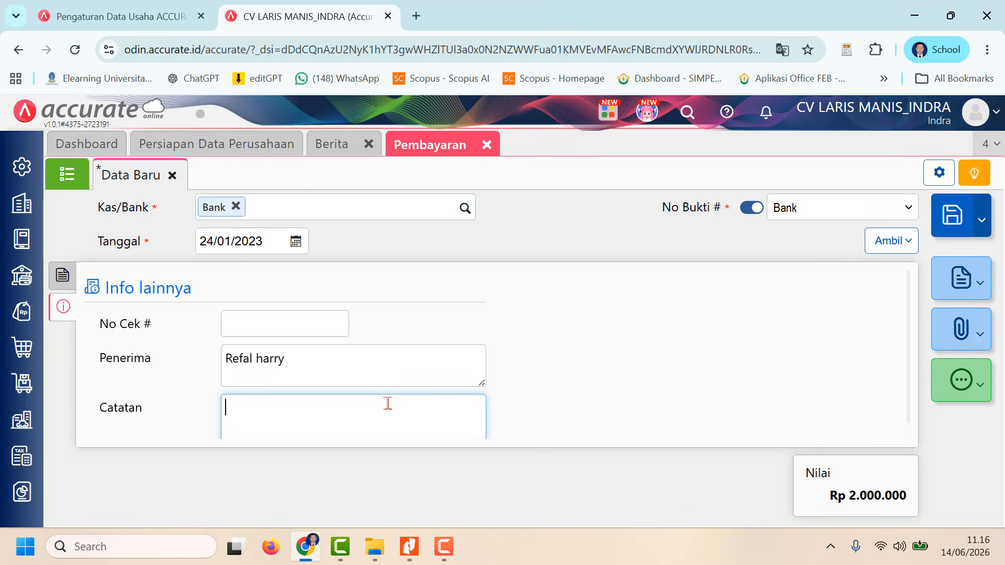
text(Jasa End)
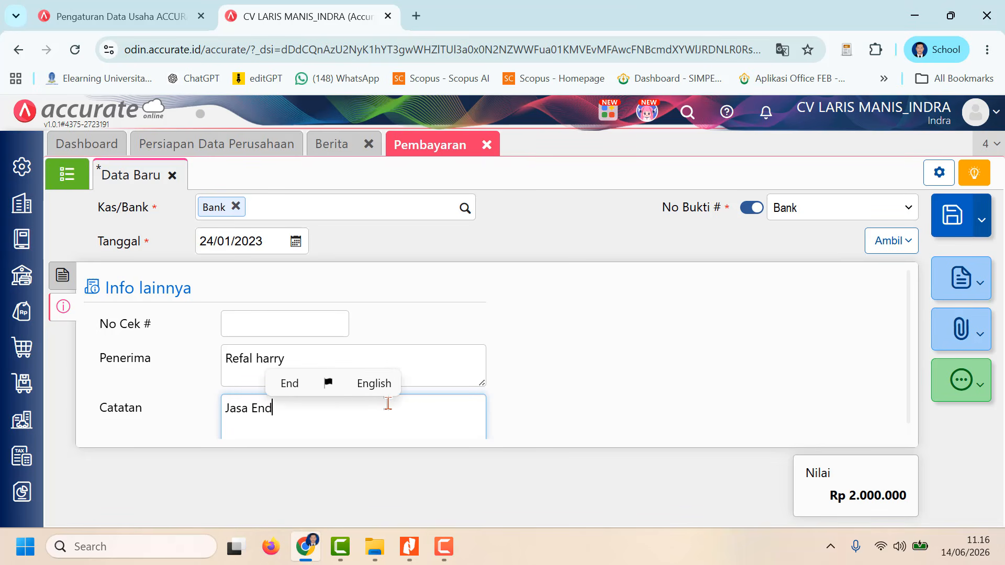
text(orse )
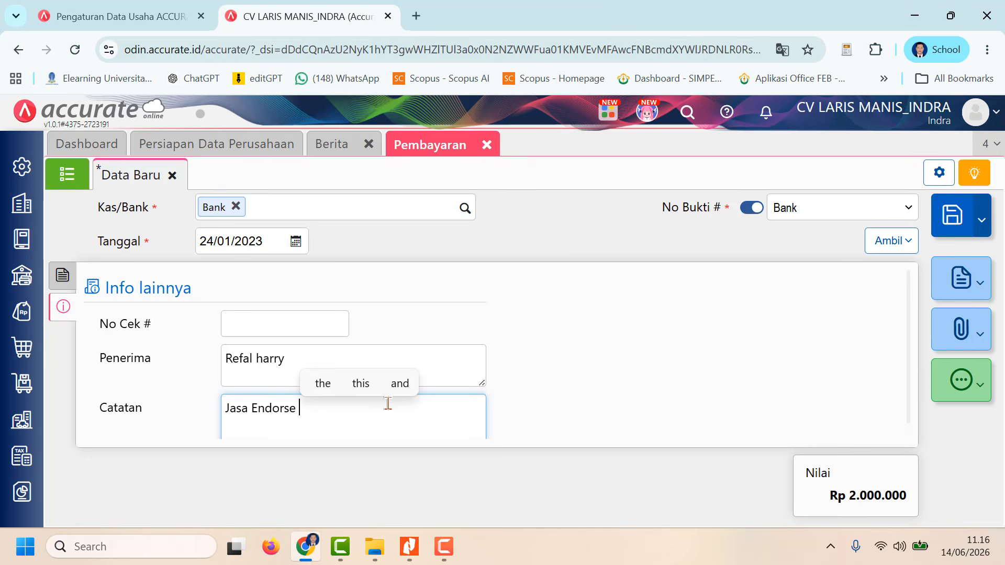
text(Infl)
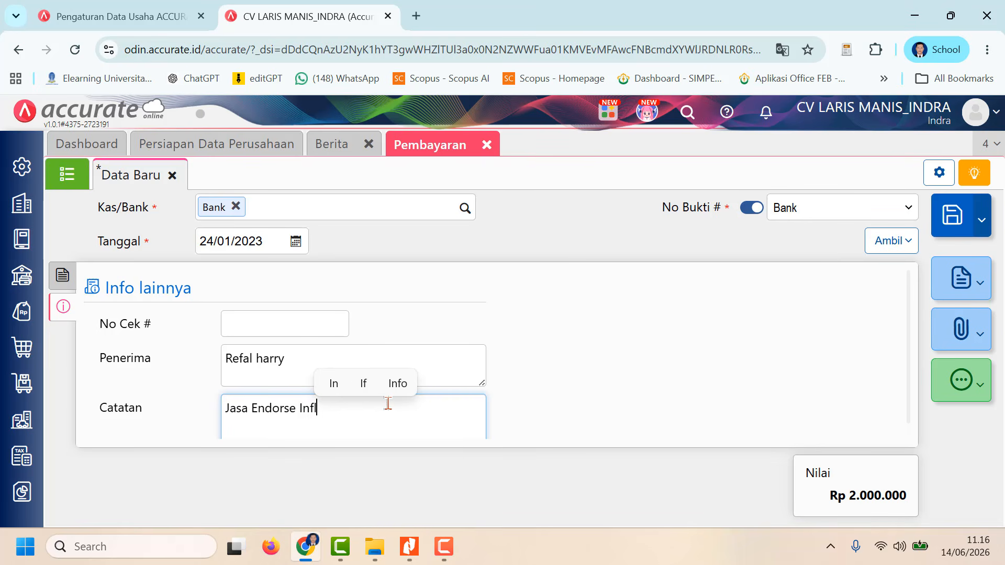
text(uencer )
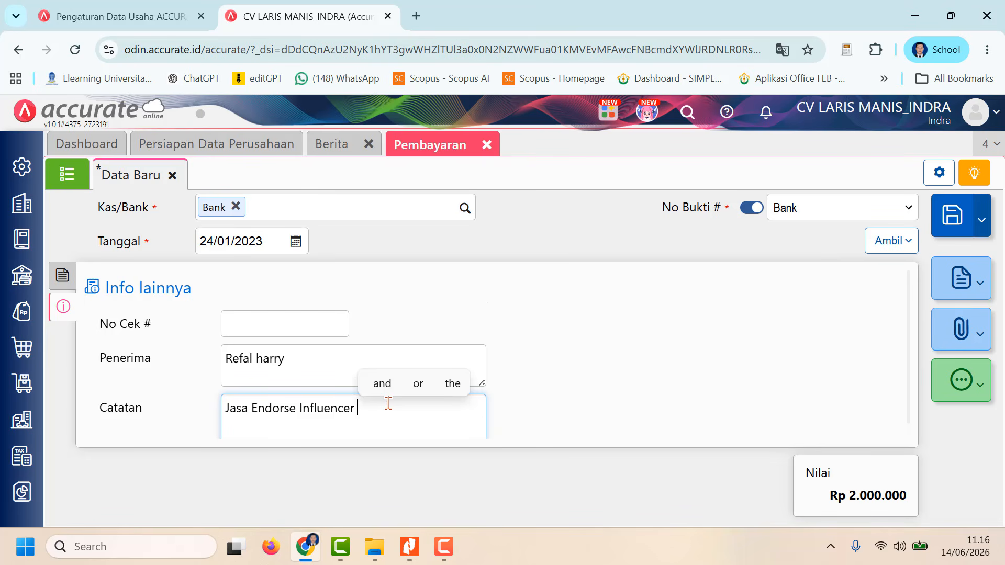
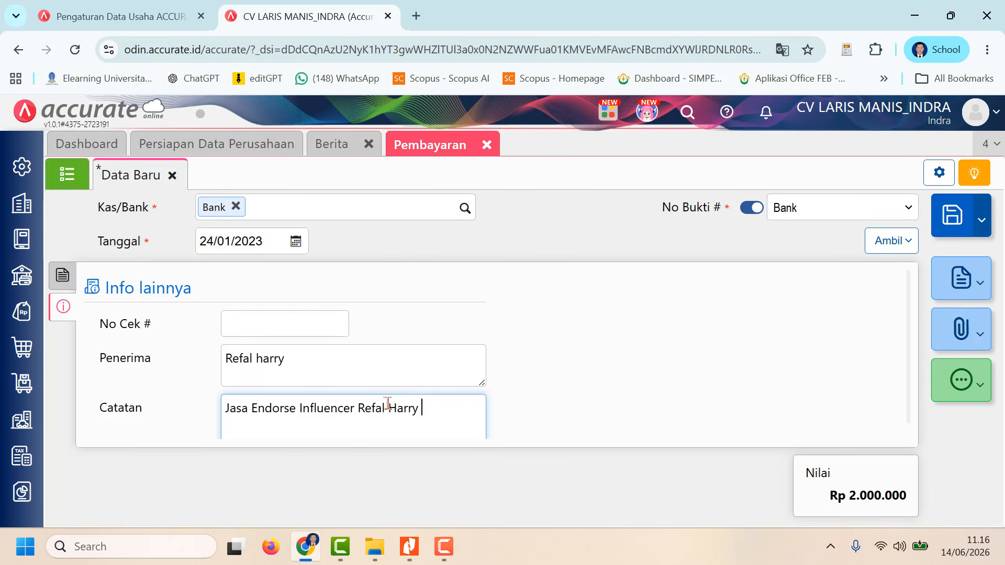
scroll(757, 422, down, 1)
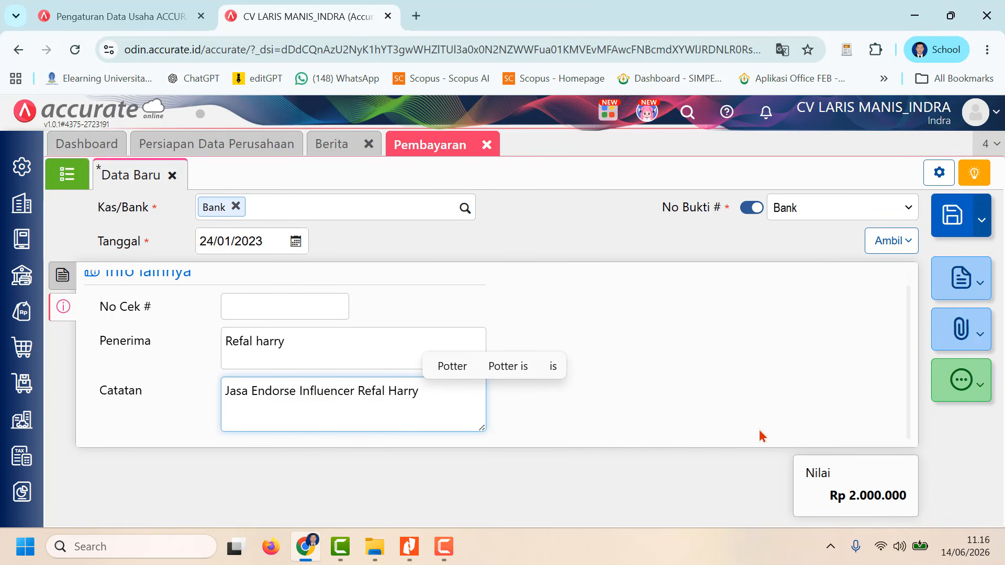
scroll(762, 436, up, 1)
Step: Save the Beban Pemasaran payment and show it in the Pembayaran list
click(62, 274)
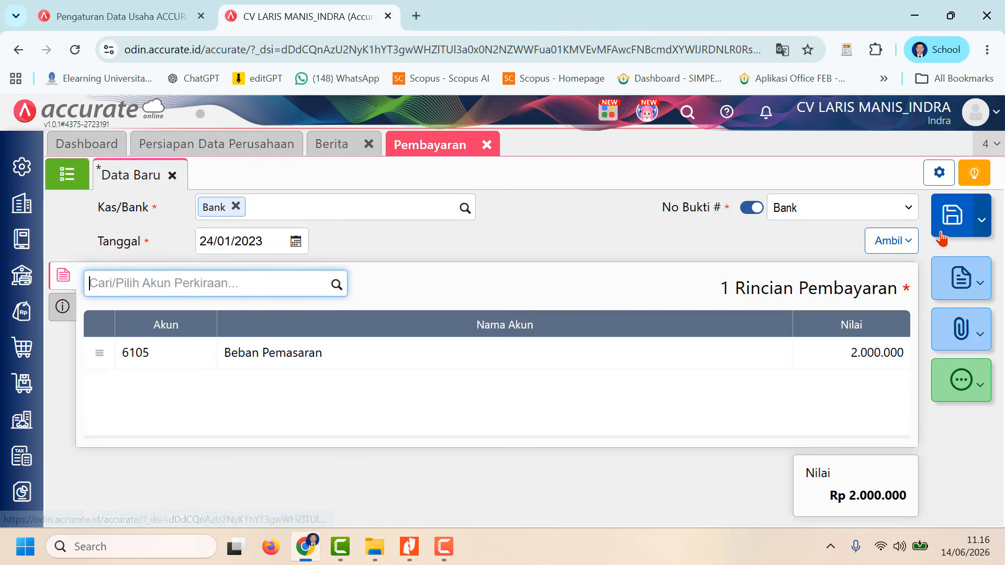
click(941, 234)
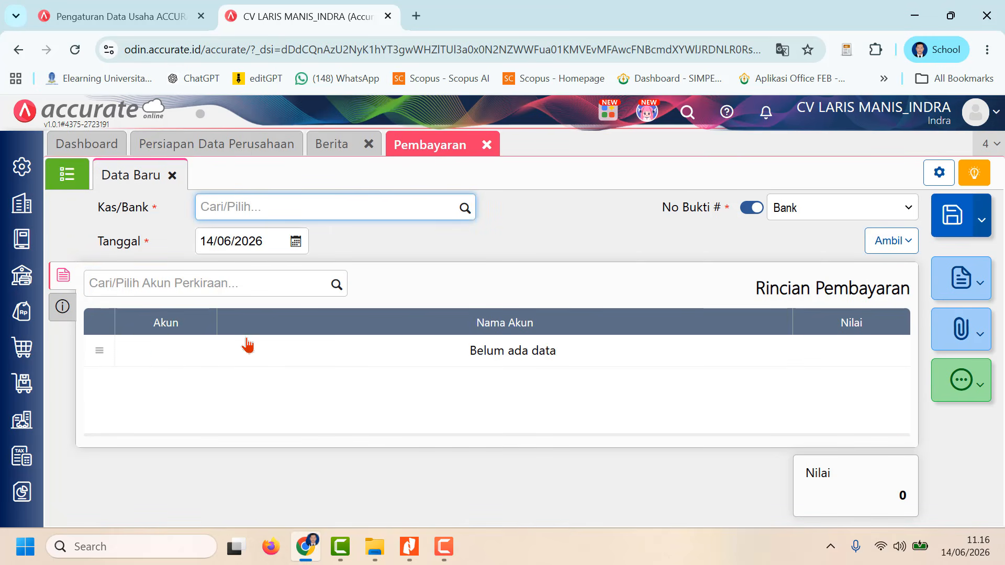
click(67, 173)
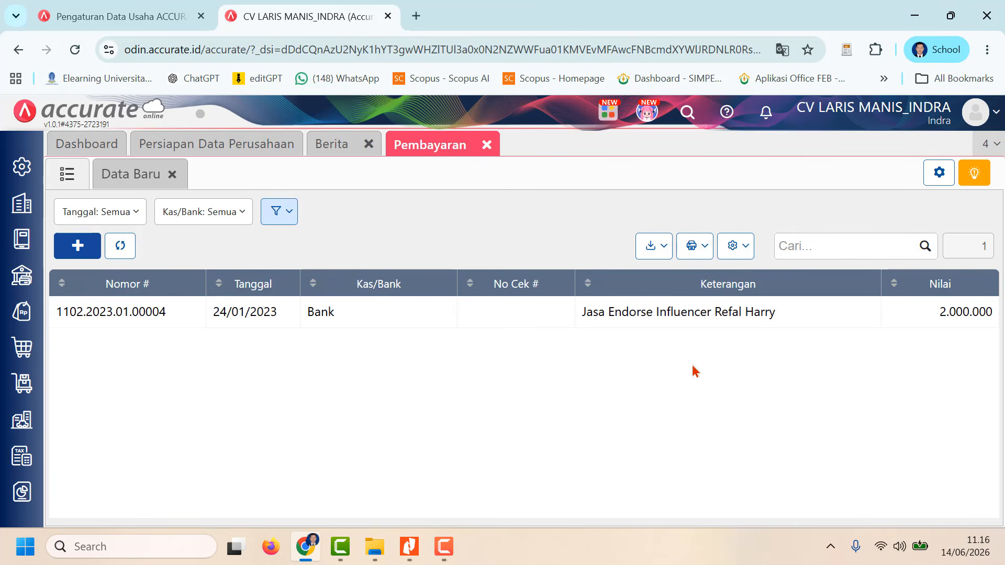
click(446, 548)
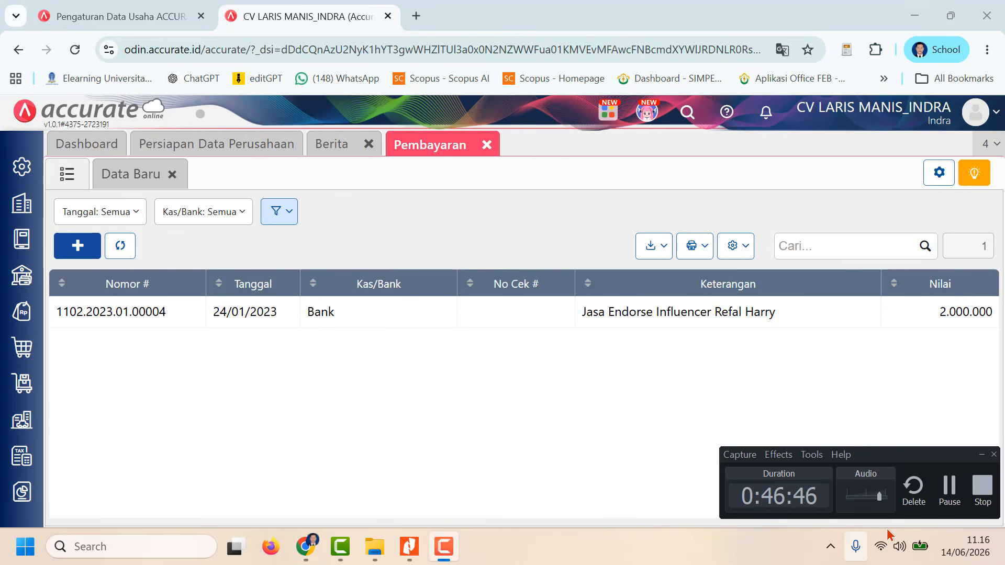
click(950, 487)
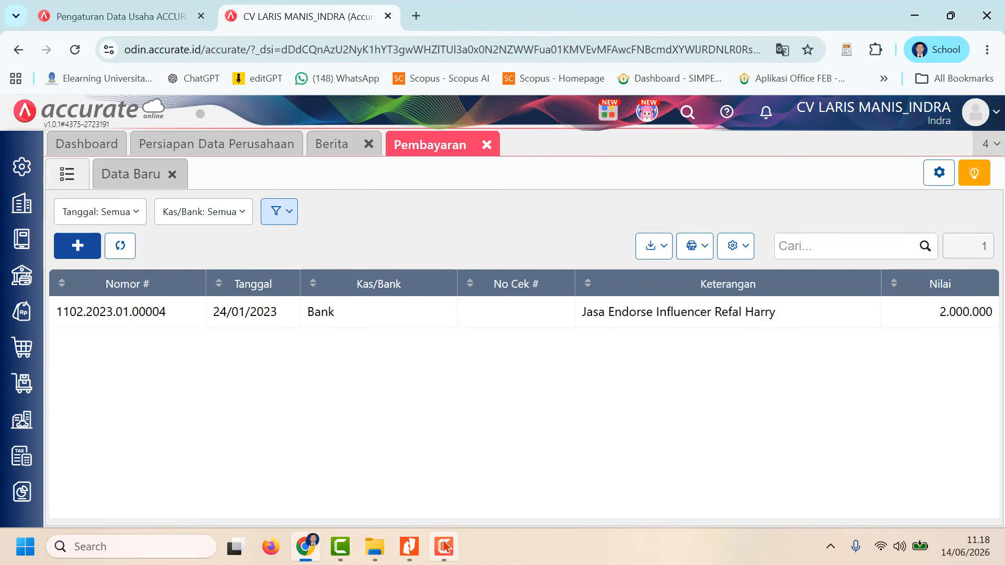
click(448, 557)
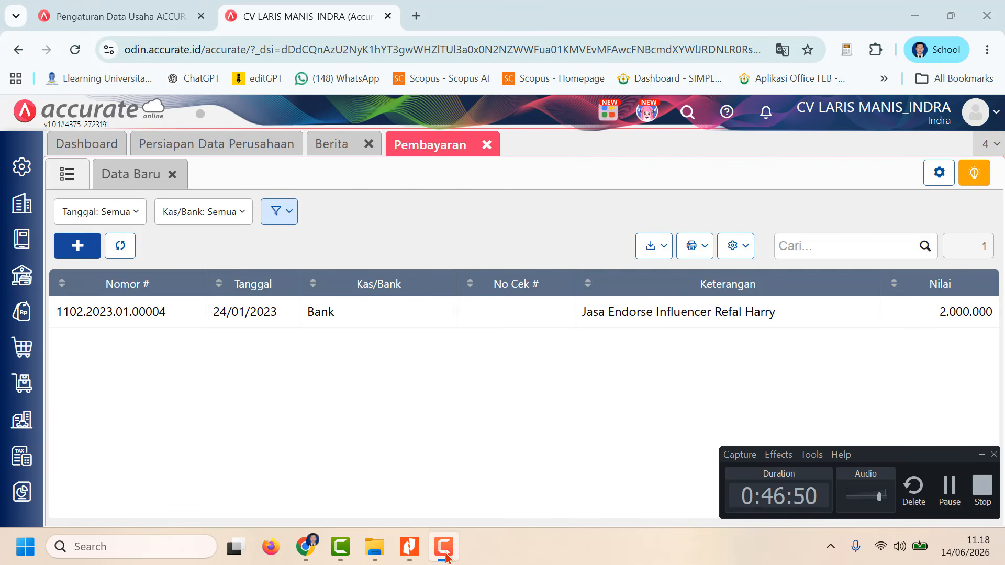
click(305, 547)
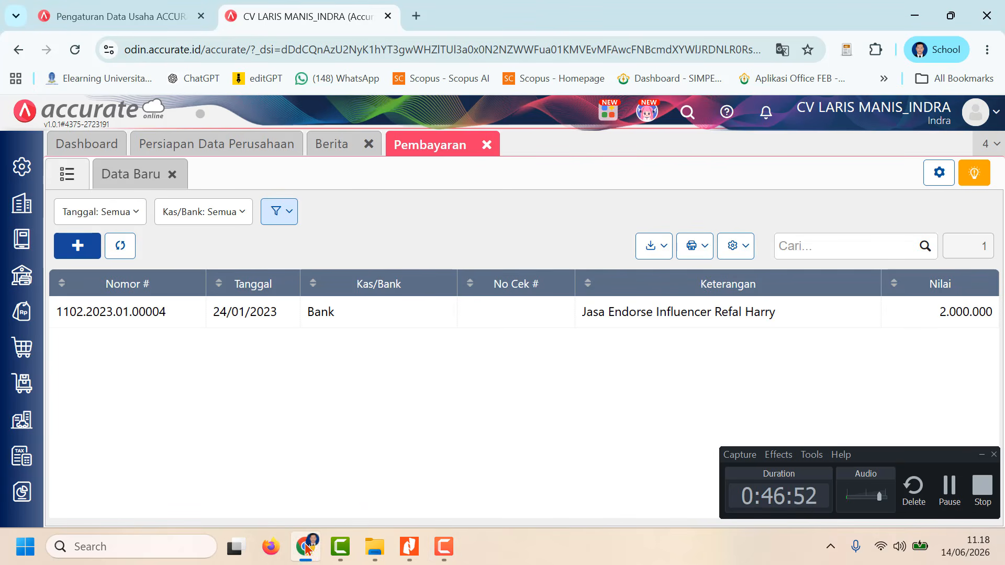
Step: Switch to Nitro Pro to read the transactions from 25 January in the CV-Laris-Manis document, and return to Accurate
click(409, 548)
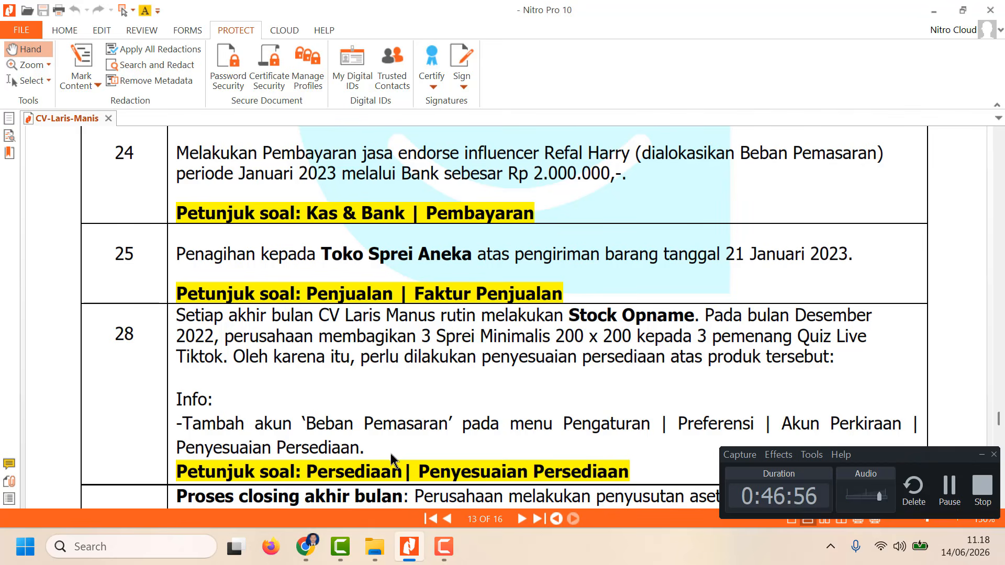
scroll(392, 460, down, 1)
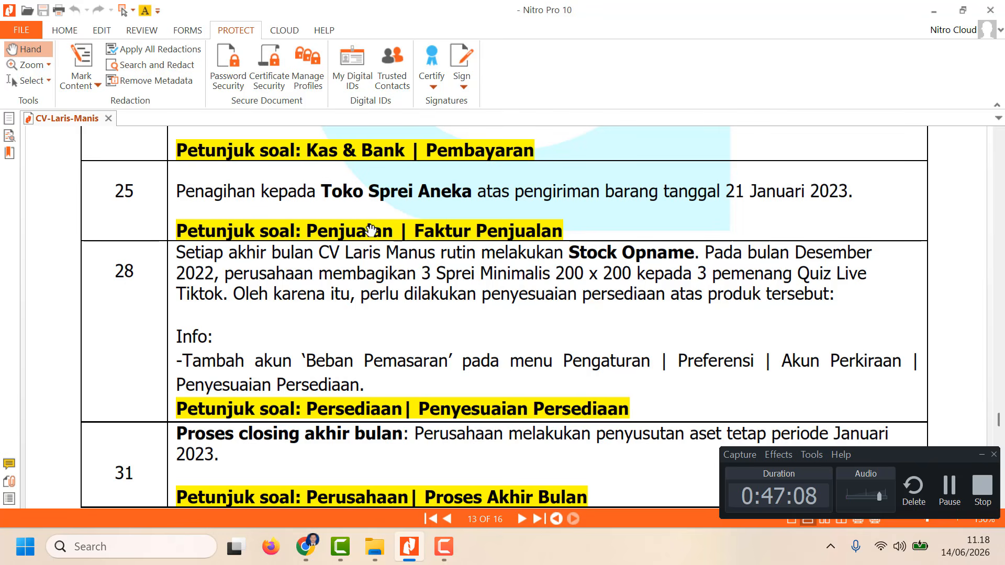
click(305, 546)
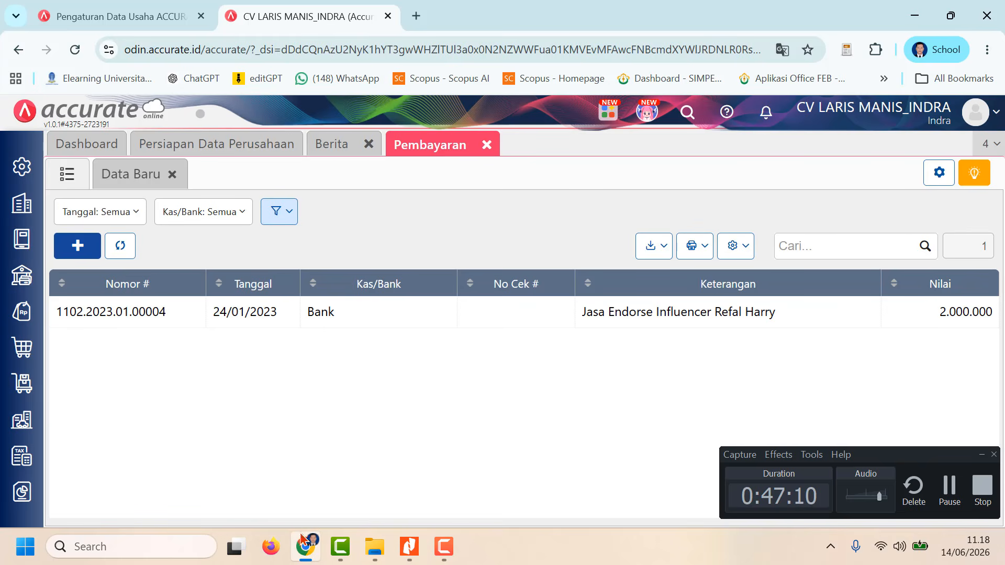
Step: Close Pembayaran and start a new Faktur Penjualan for Toko Sprei Aneka dated 25/01/2023
click(486, 145)
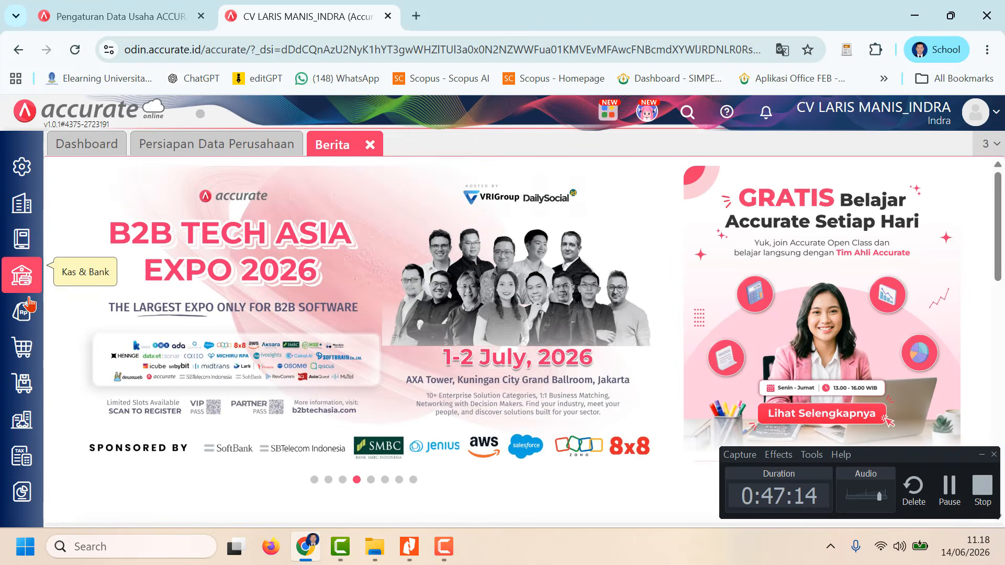
click(25, 313)
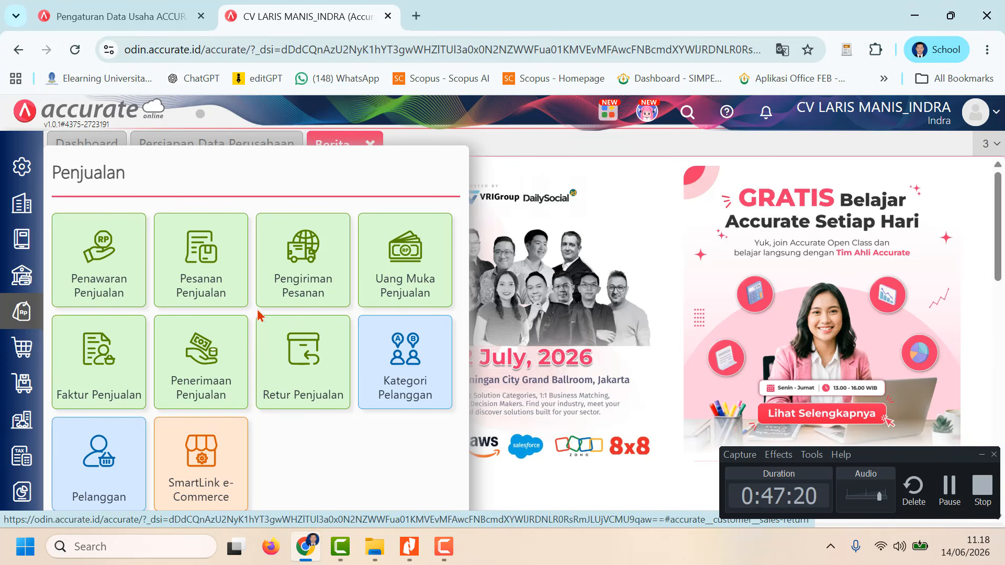
click(113, 356)
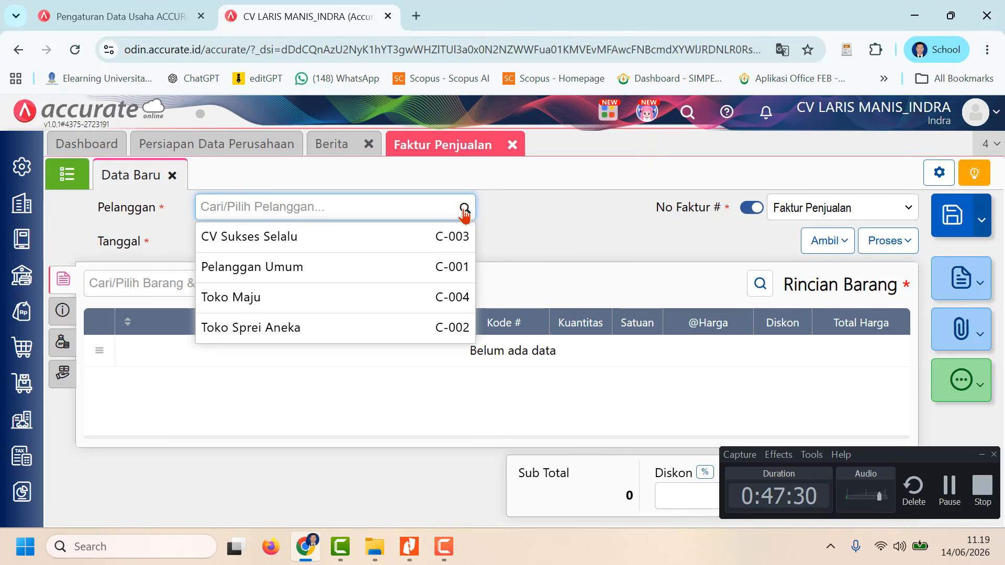
click(363, 328)
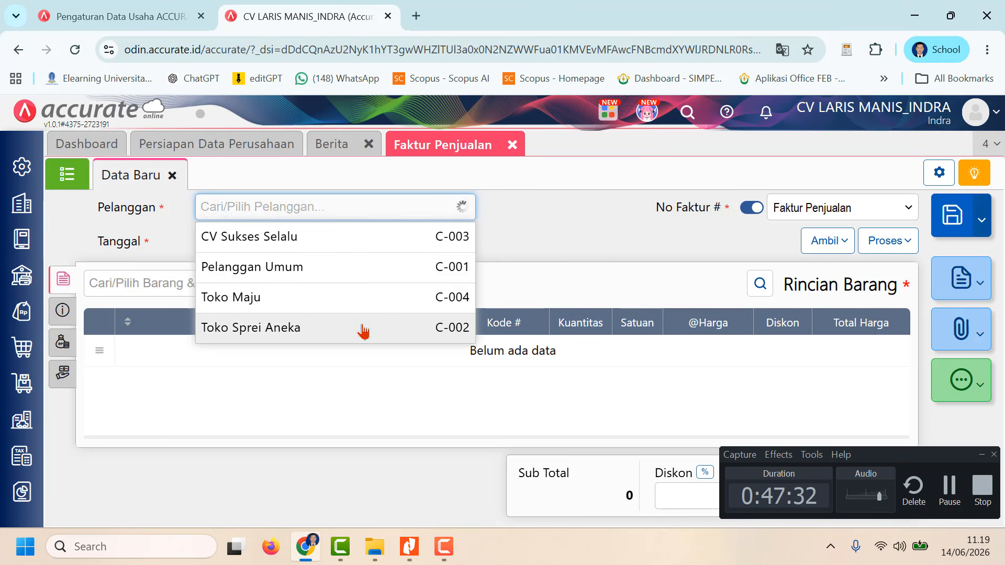
click(246, 241)
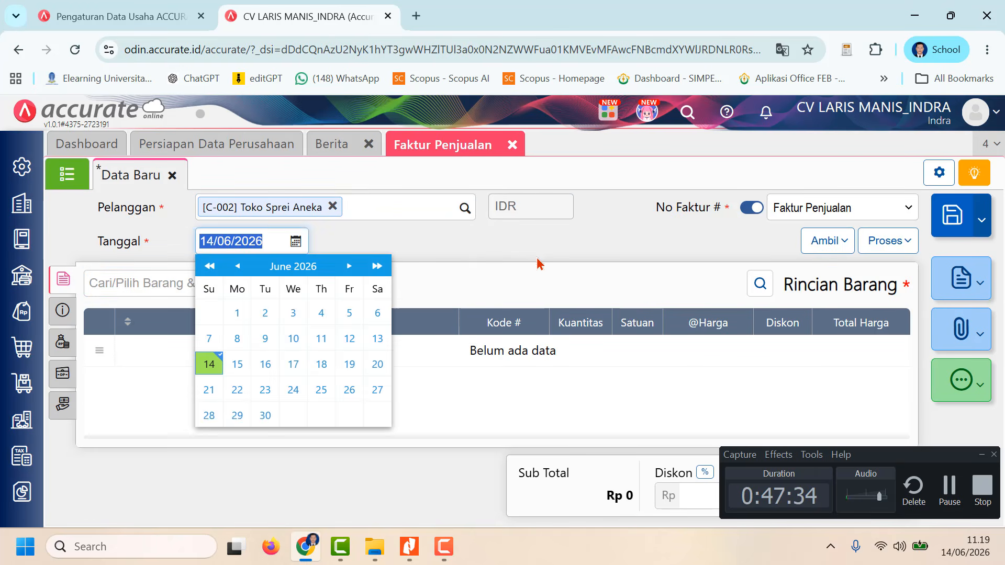
text(2)
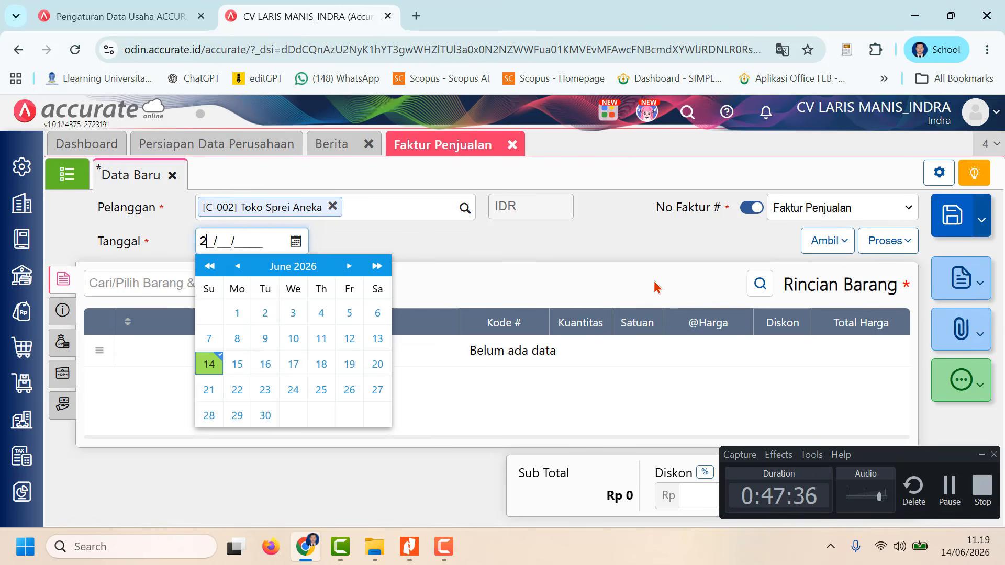
text(5/01/2023)
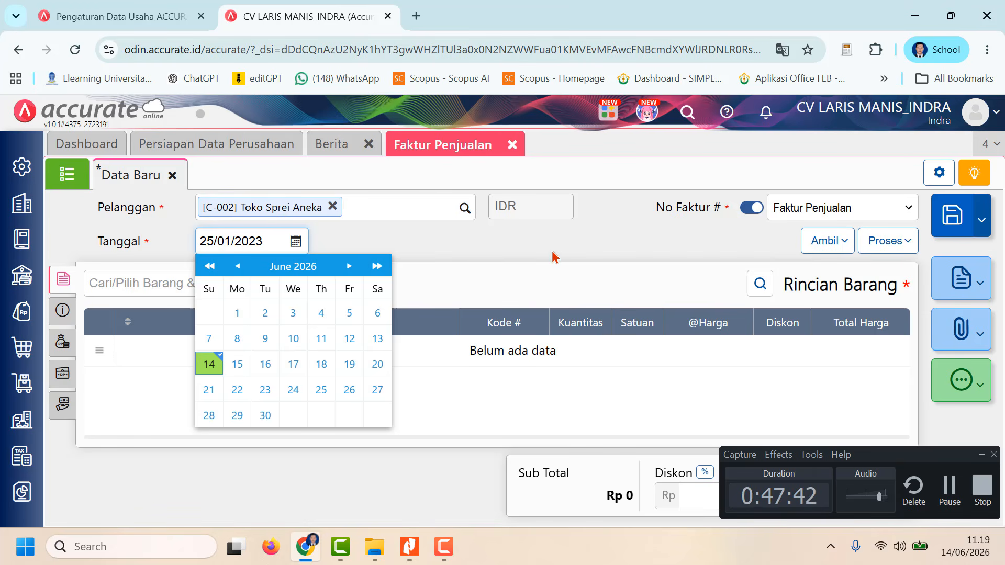
click(552, 271)
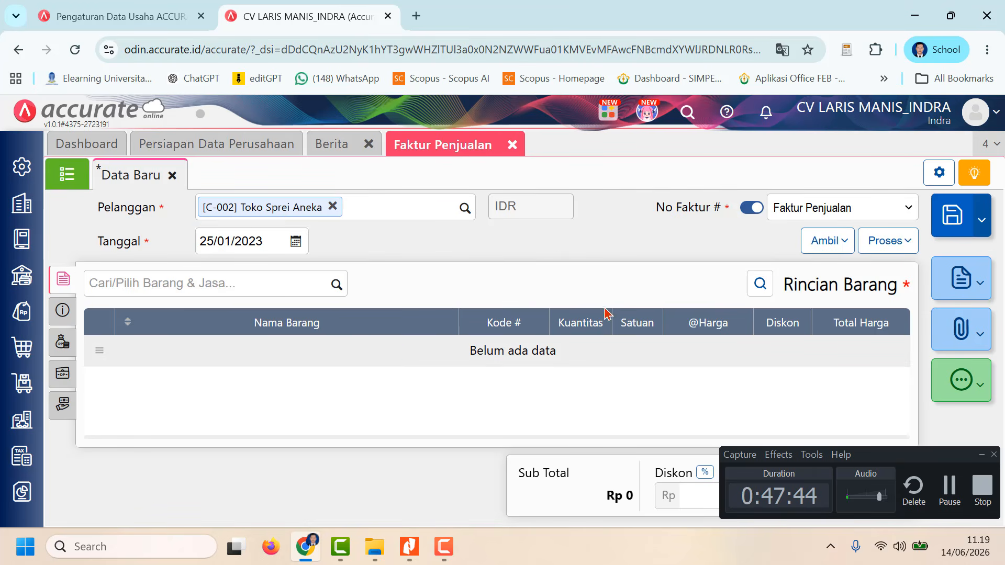
Step: Copy all items of the Pengiriman dated 21/01/2023 into the Toko Sprei Aneka invoice
click(836, 245)
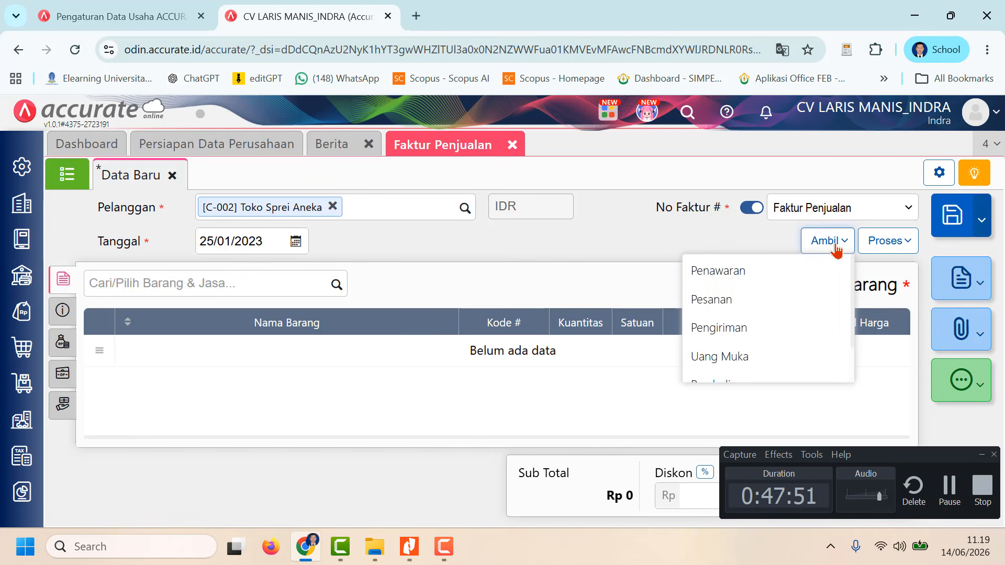
click(772, 329)
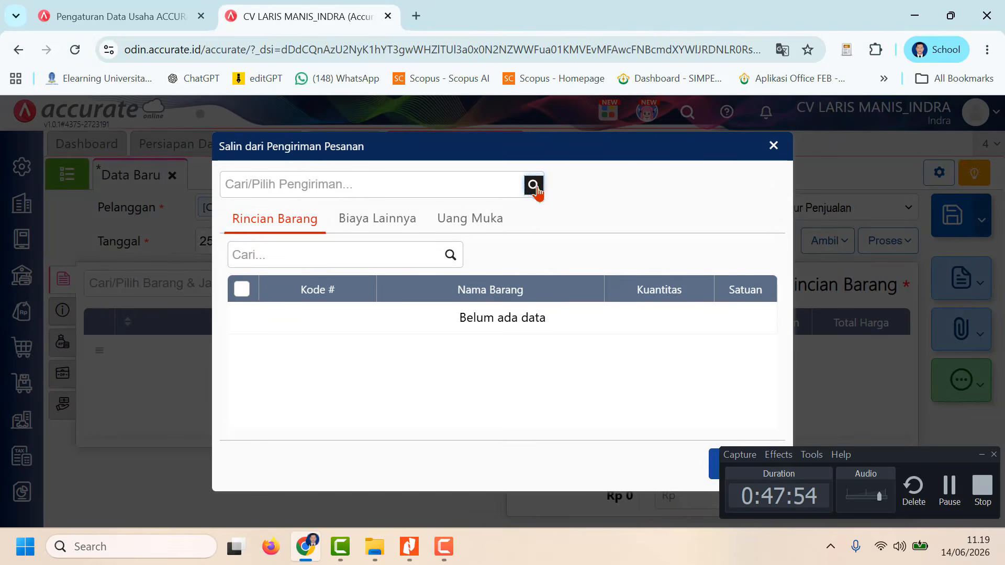
click(534, 187)
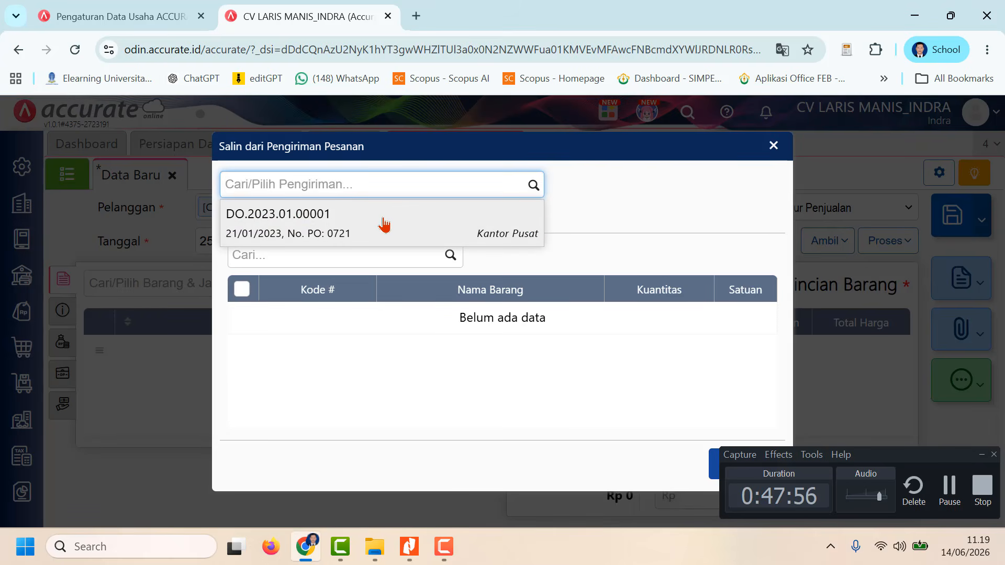
click(395, 224)
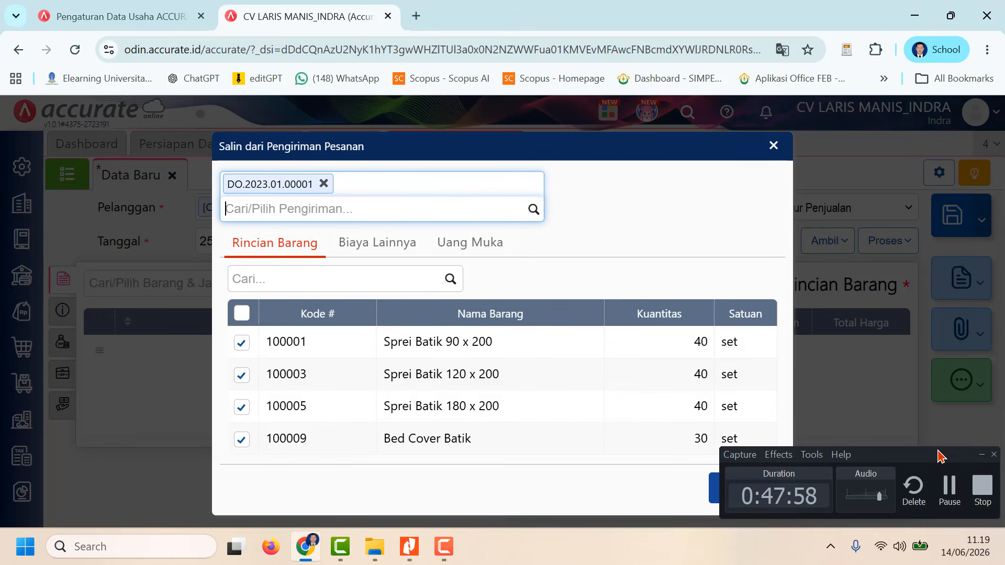
click(981, 460)
click(741, 487)
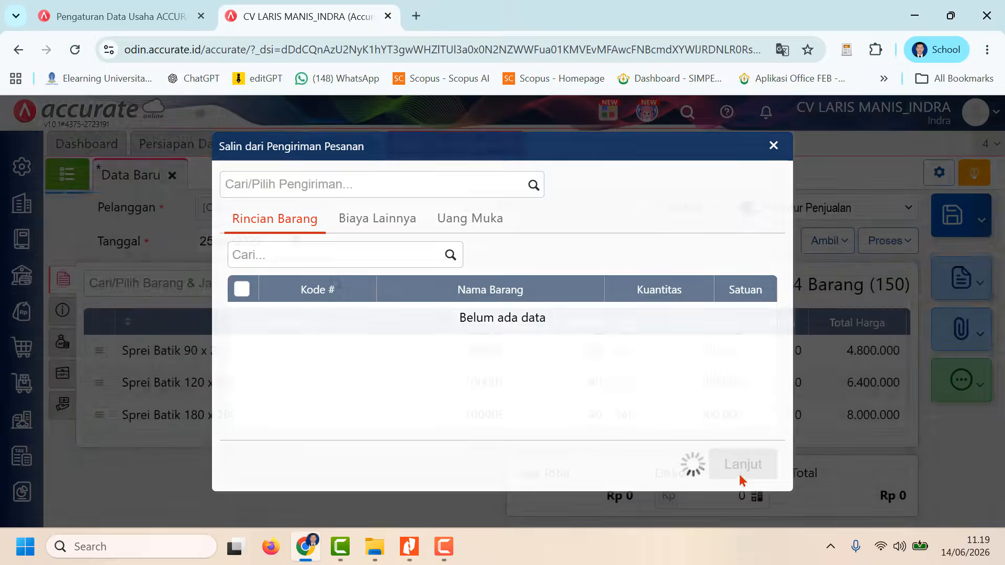
Step: Set the Keterangan of the Toko Sprei Aneka invoice to "Penagihan Atas Pengiriman Barang" in its additional information
scroll(770, 379, down, 1)
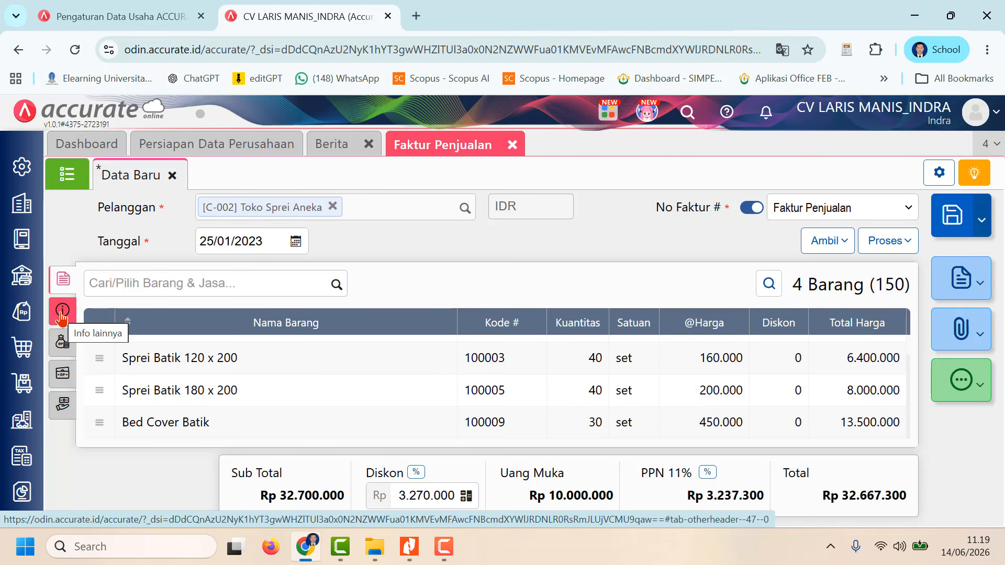
click(61, 315)
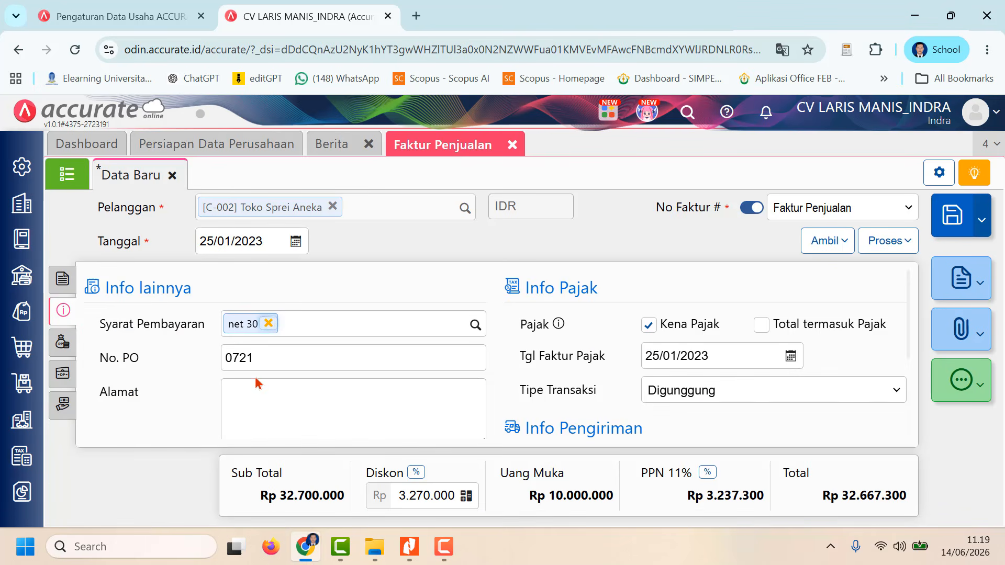
scroll(266, 407, down, 3)
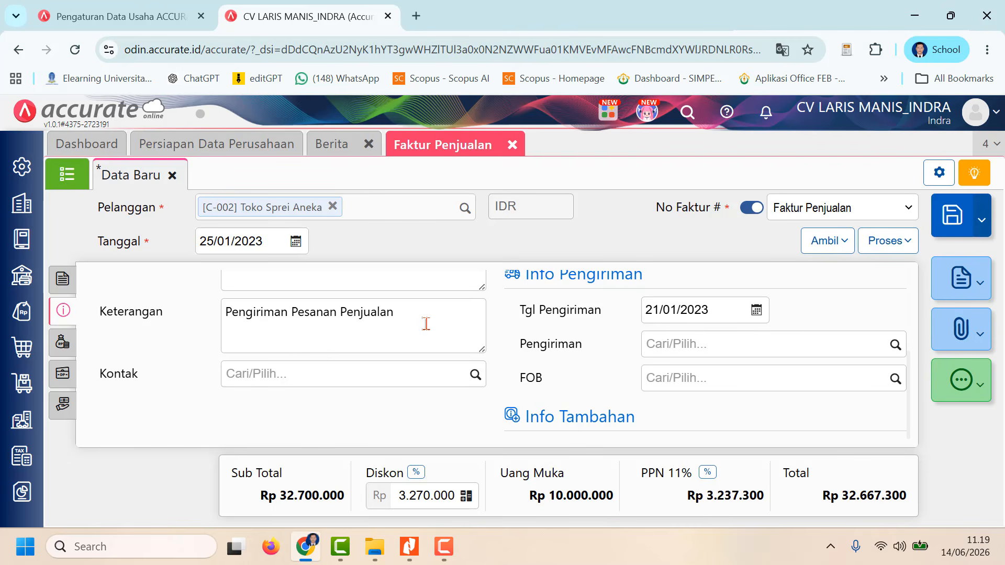
drag(424, 323, 188, 326)
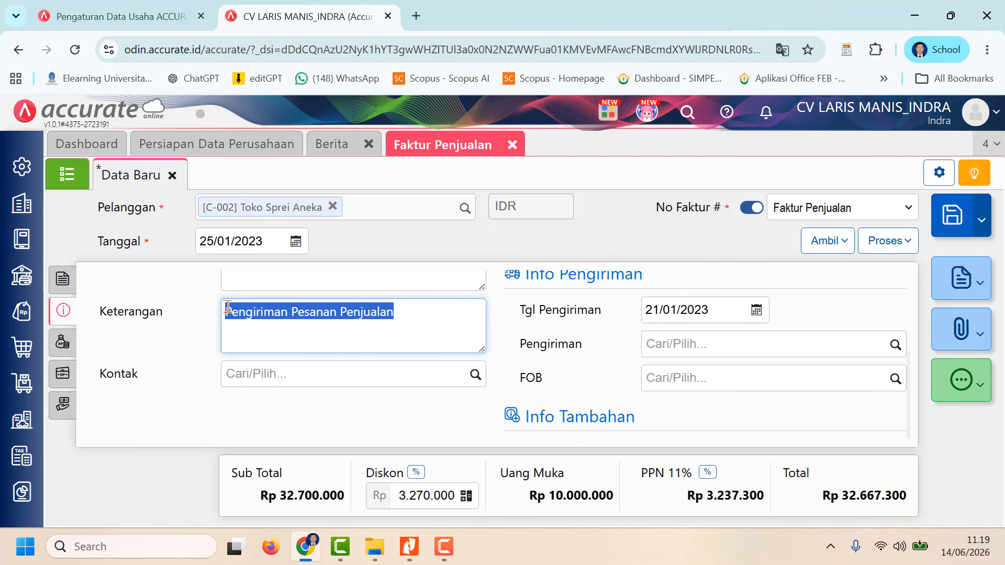
text(Pen)
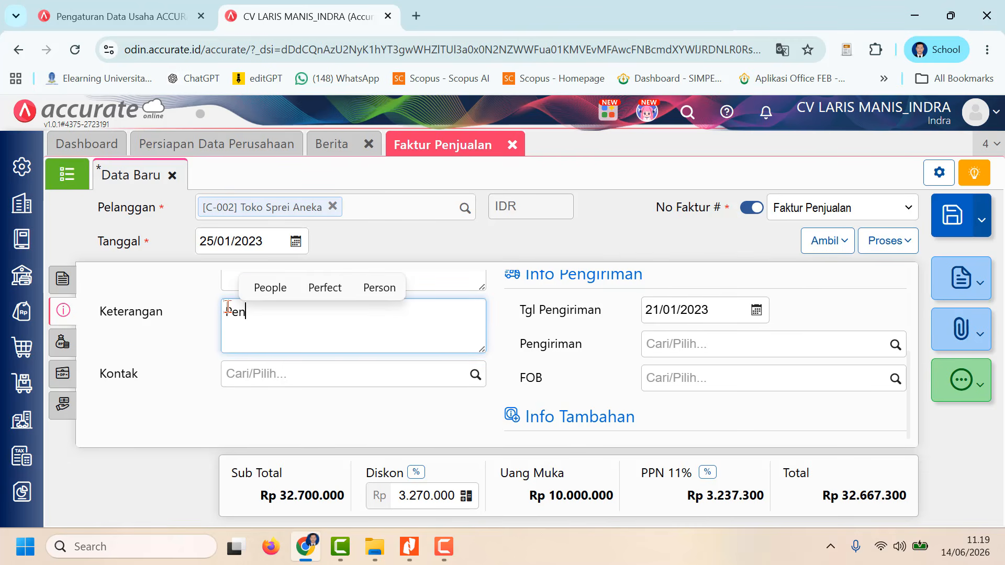
text(agihan Atas)
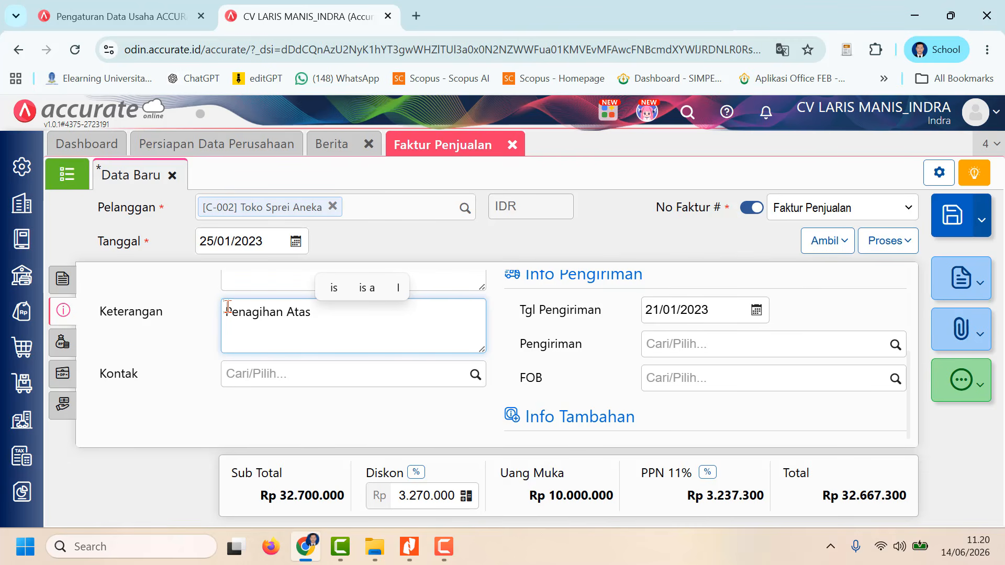
text(Pengiriman)
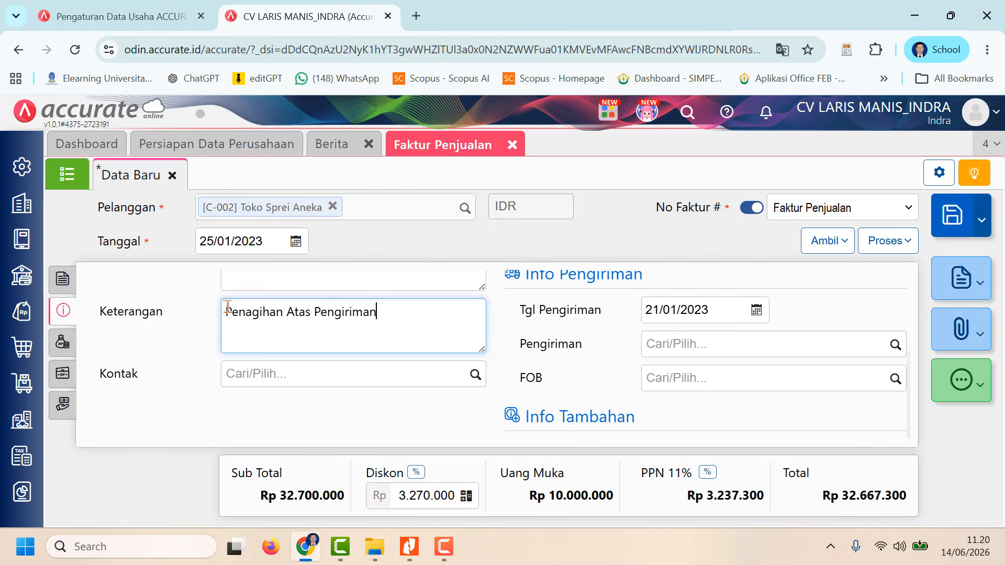
text( Barang)
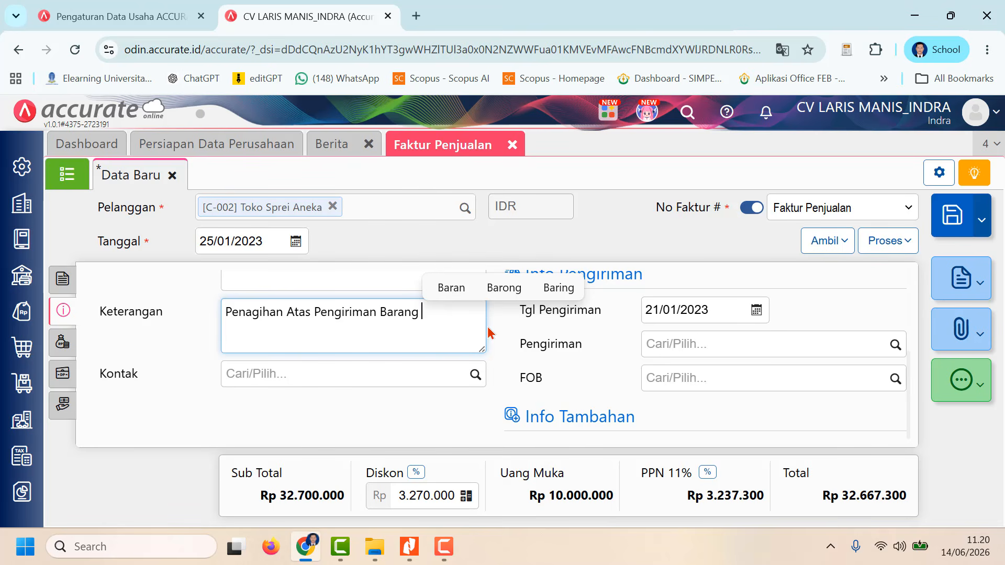
scroll(639, 341, up, 3)
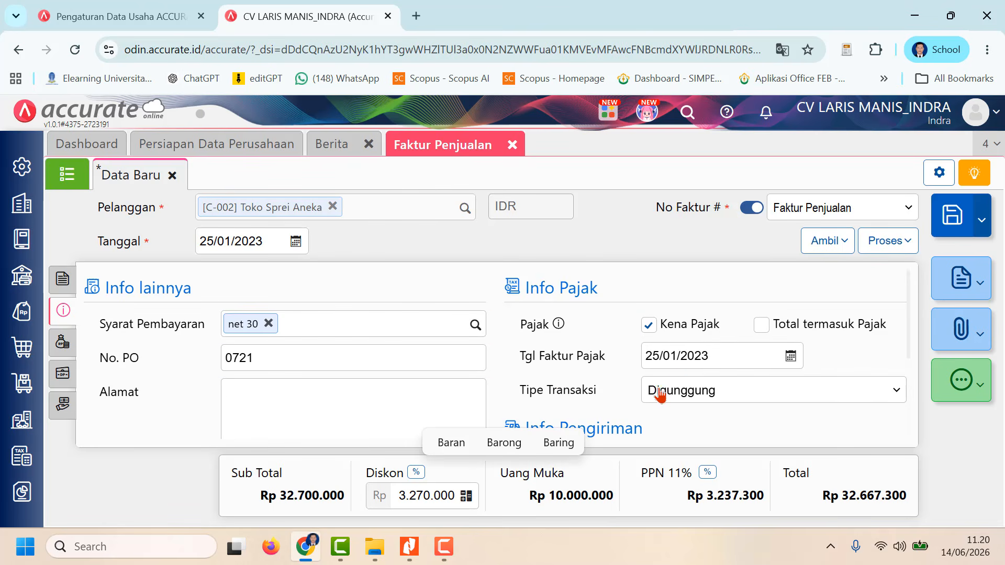
scroll(657, 387, down, 3)
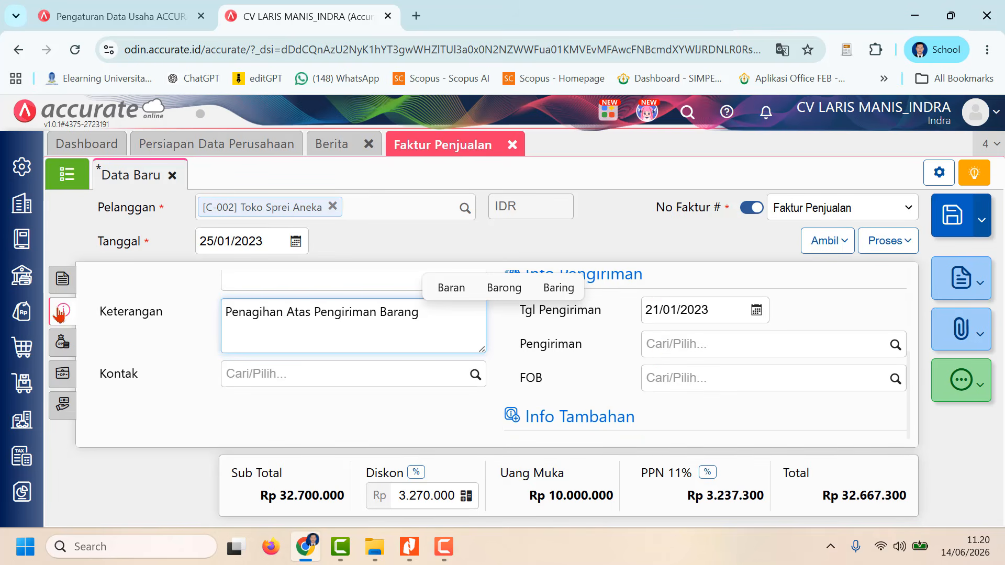
Step: Save the Toko Sprei Aneka invoice and show it in the Faktur Penjualan list
click(62, 279)
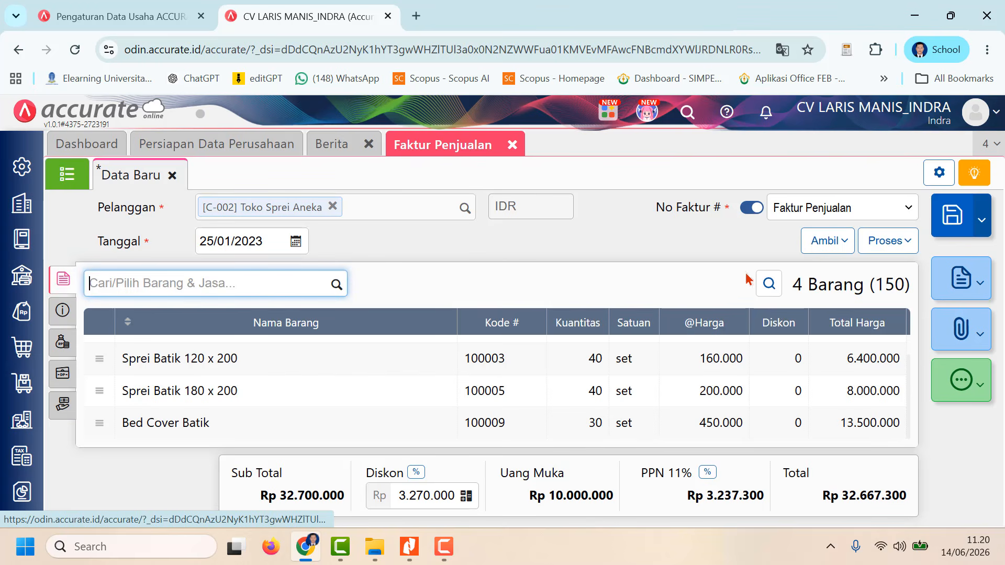
click(953, 220)
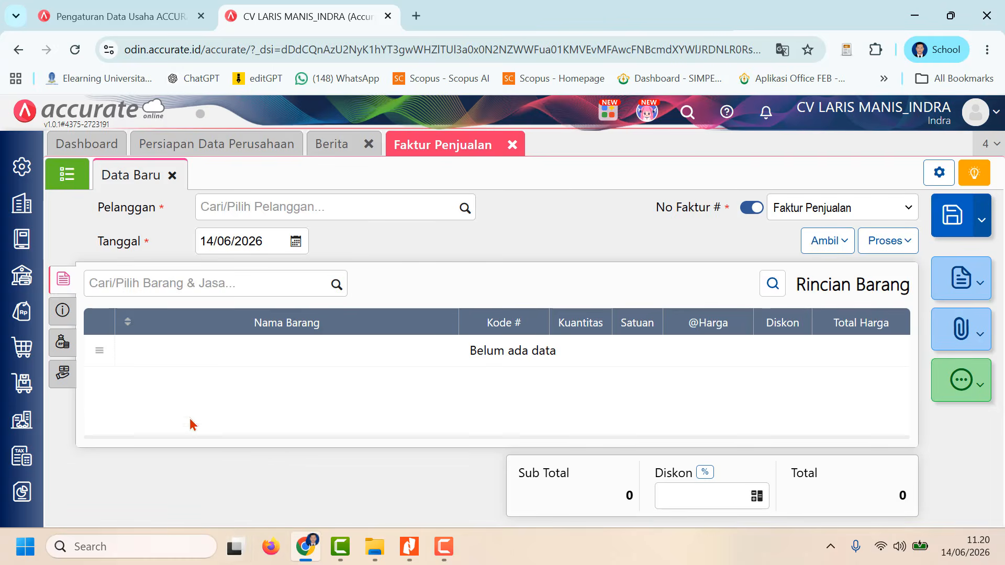
click(82, 176)
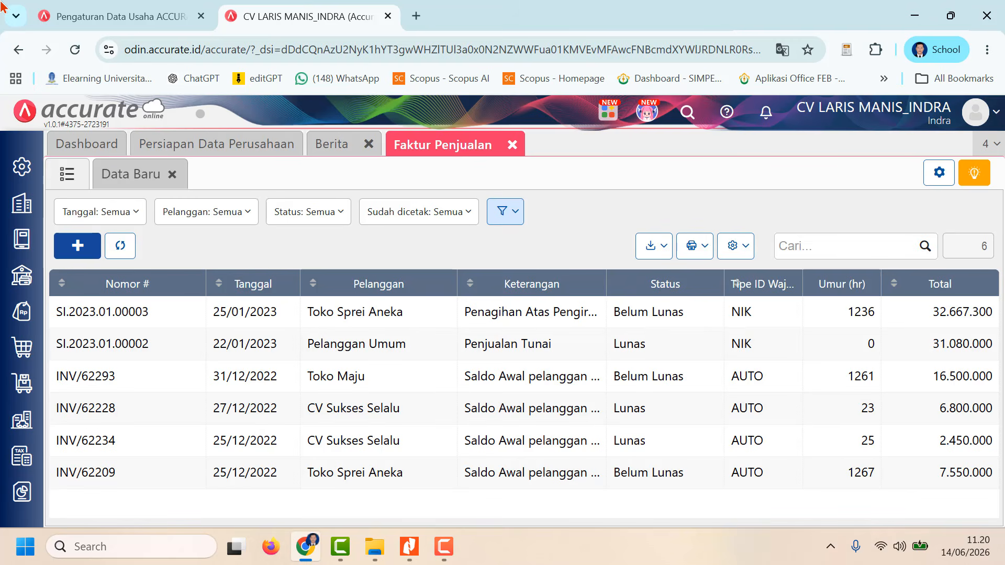
click(444, 547)
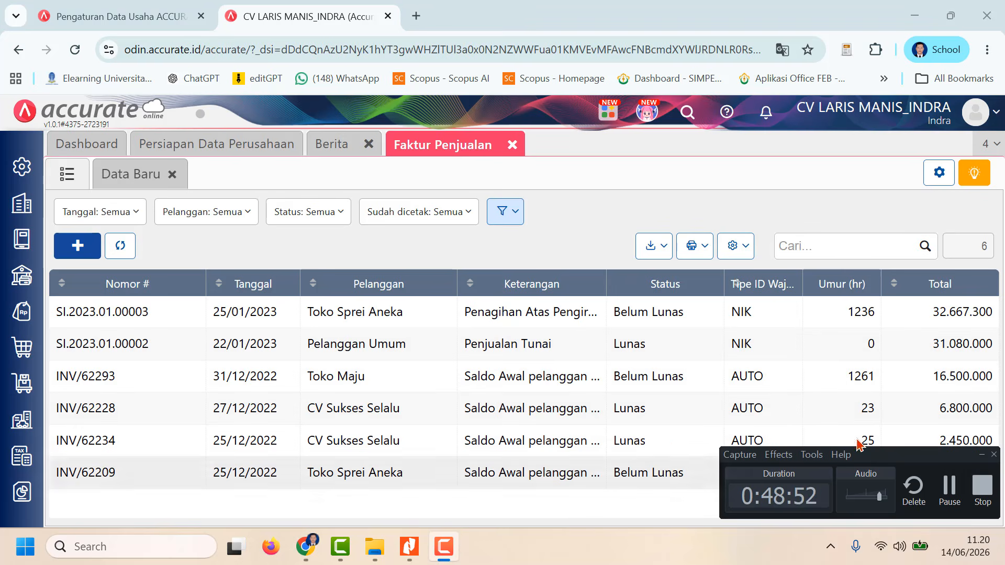
click(949, 490)
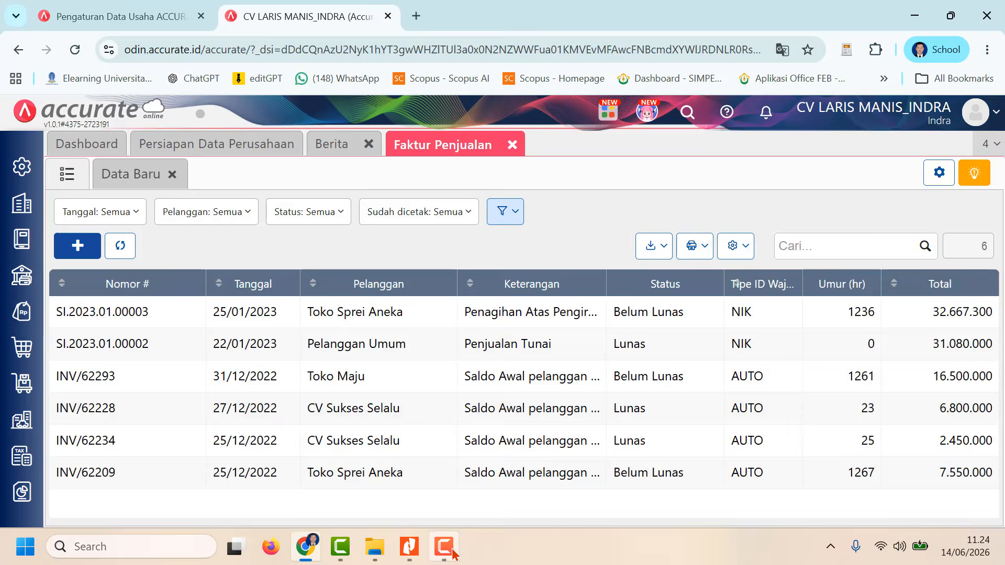
Step: Switch to Nitro Pro to read the 28 January Stock Opname transaction in the CV-Laris-Manis document
click(409, 546)
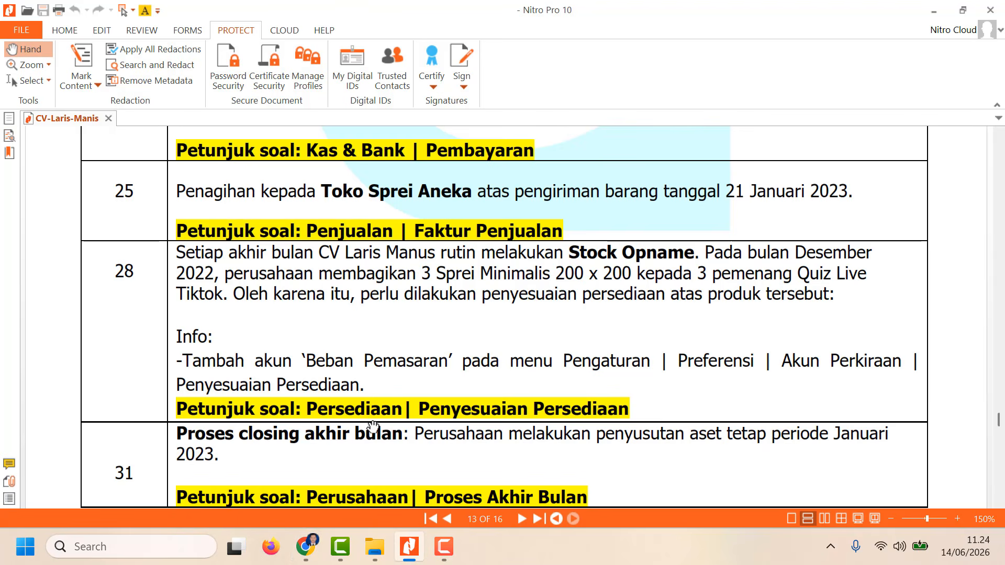
scroll(245, 289, down, 1)
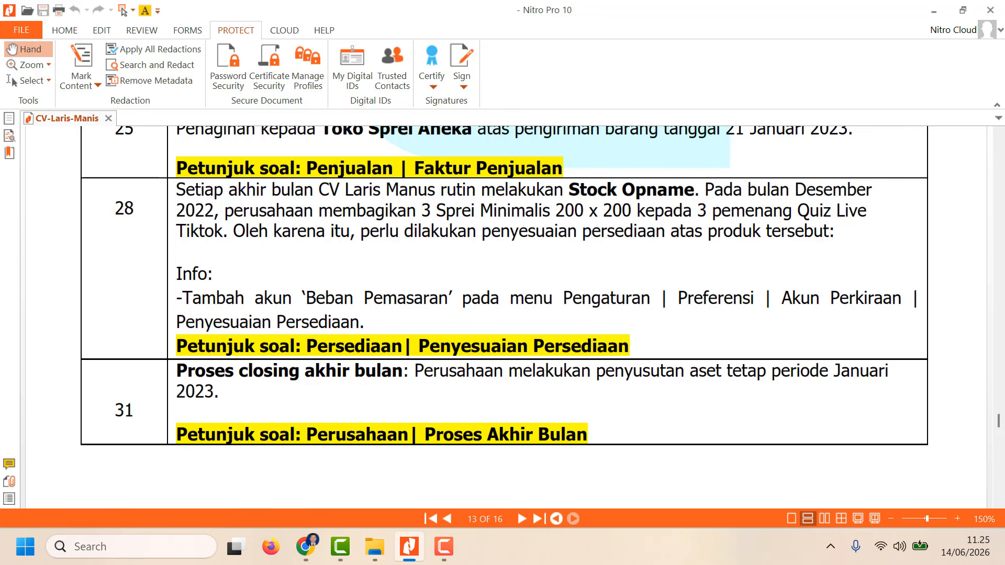
Step: Switch to Accurate, close Faktur Penjualan, and open the Persediaan default accounts under Akun Perkiraan in Preferensi
mouse_move(306, 547)
click(444, 547)
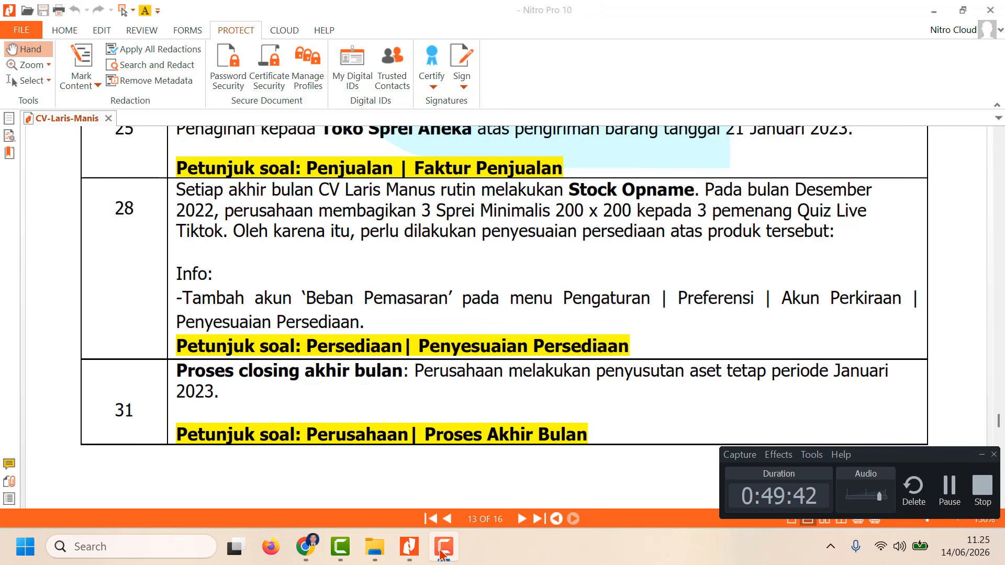
click(305, 547)
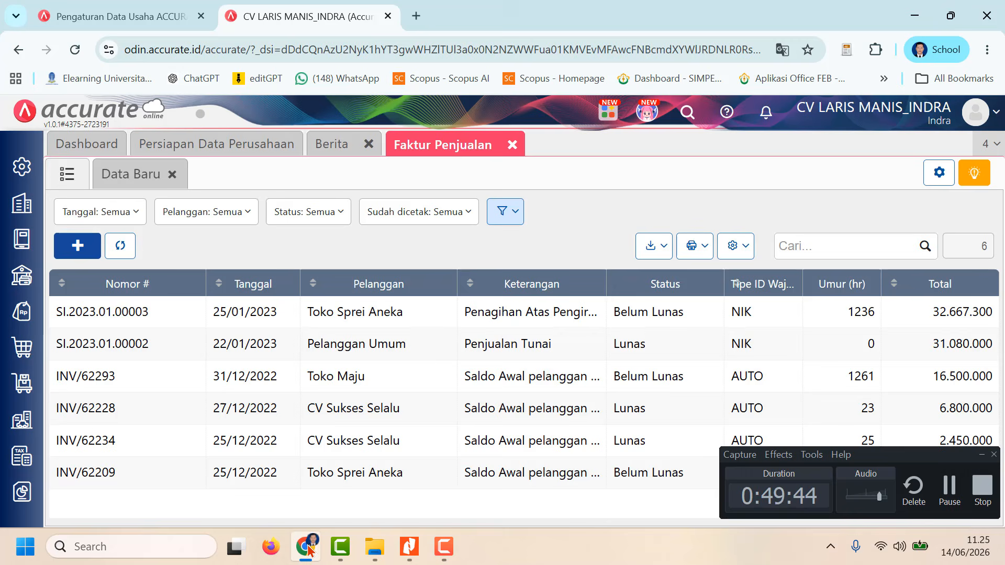
click(513, 145)
click(16, 167)
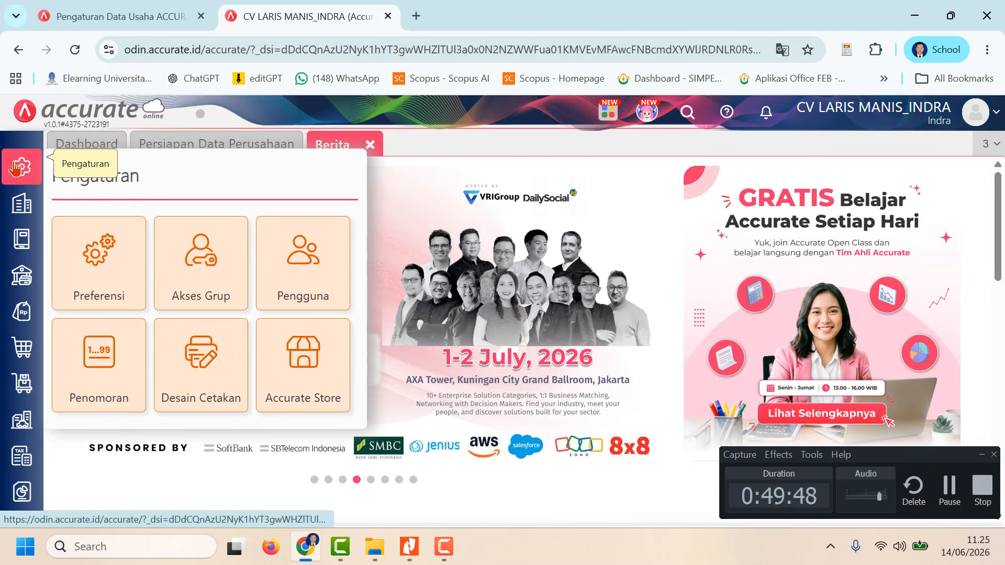
click(102, 273)
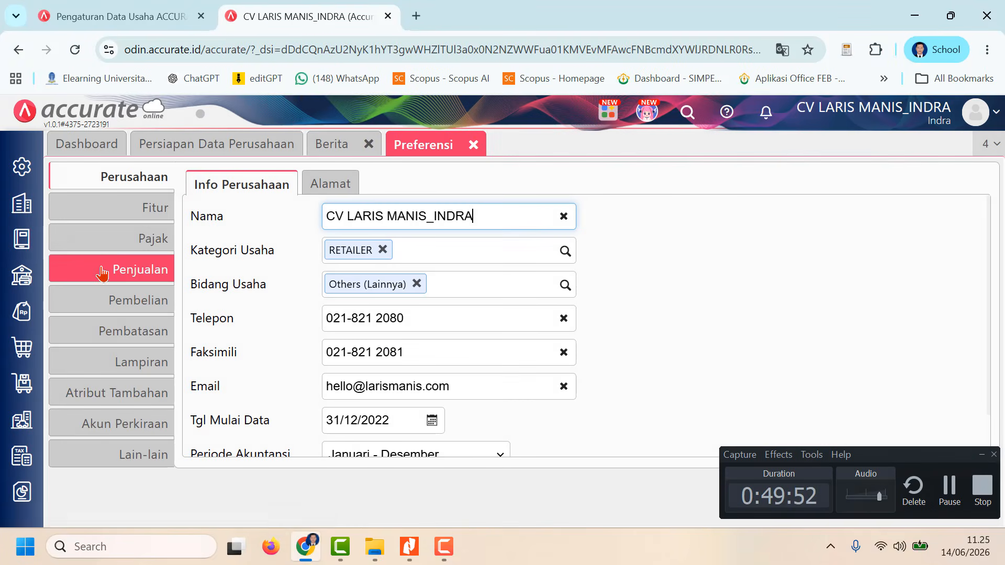
click(137, 431)
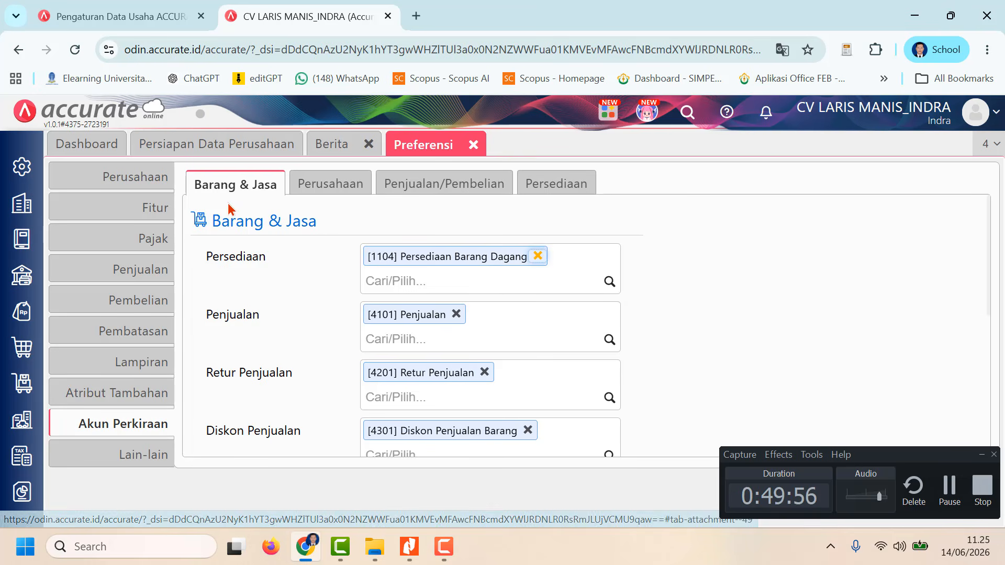
click(553, 186)
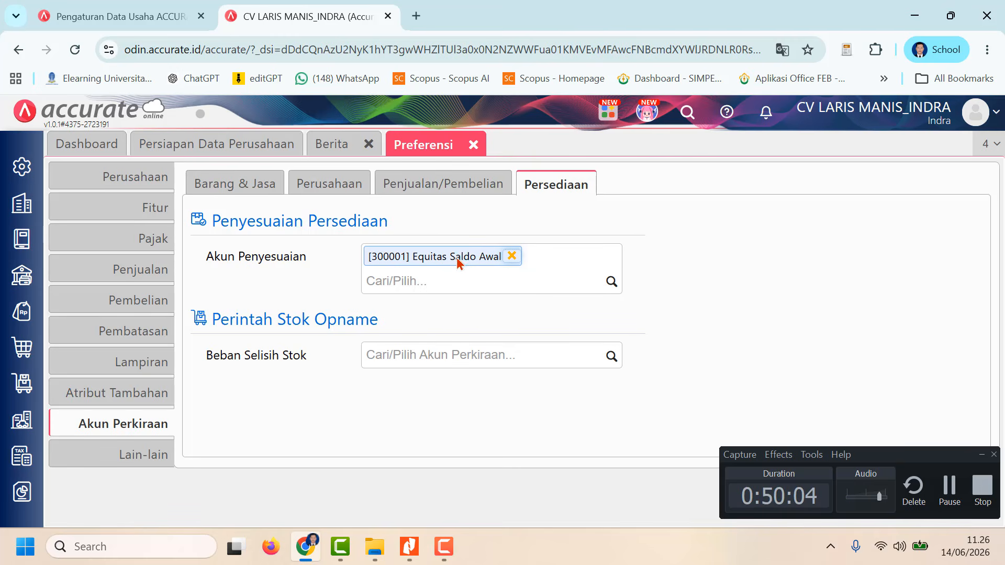
Step: Replace the Akun Penyesuaian for Penyesuaian Persediaan with [6105] Beban Pemasaran and save the preferences
click(512, 257)
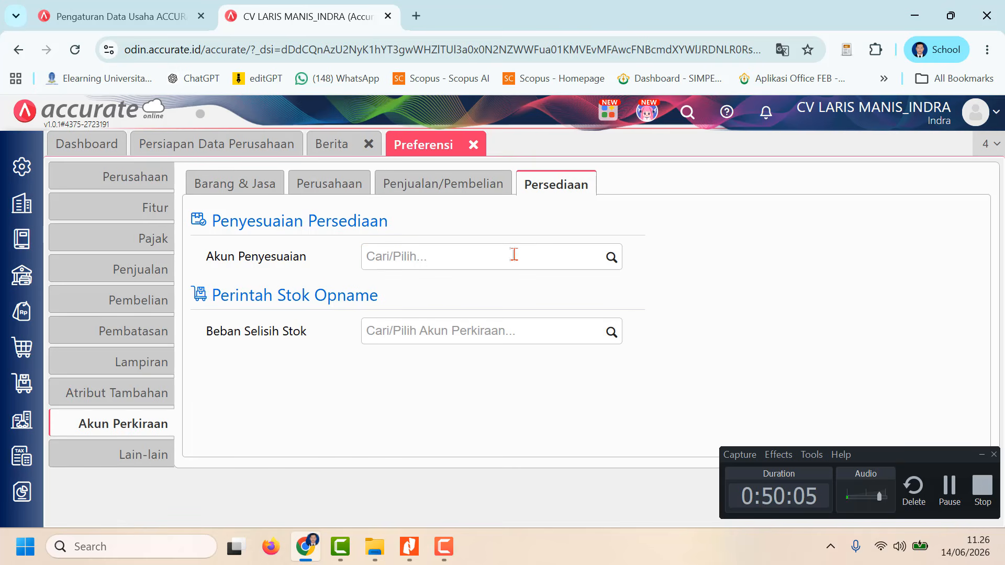
click(611, 257)
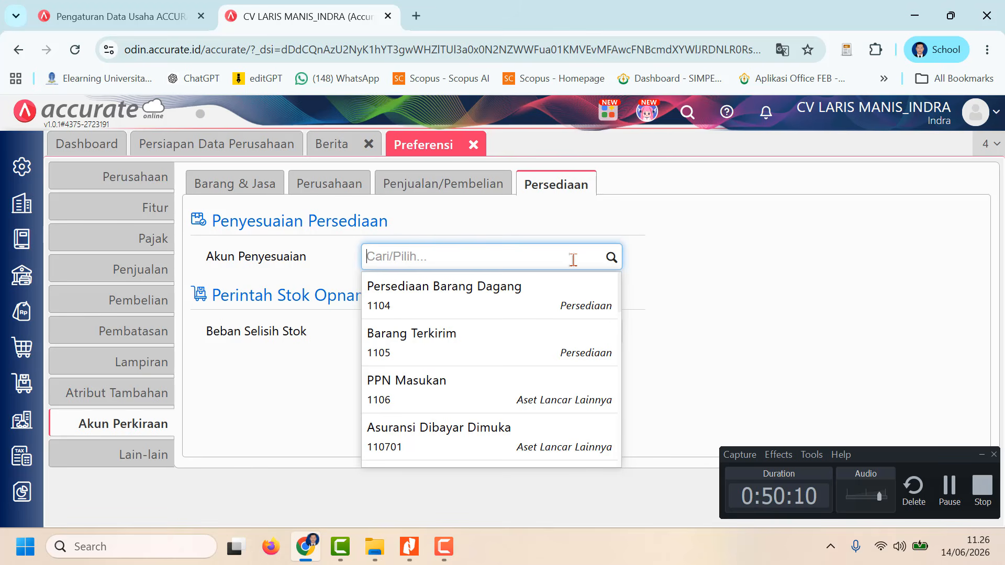
text(b)
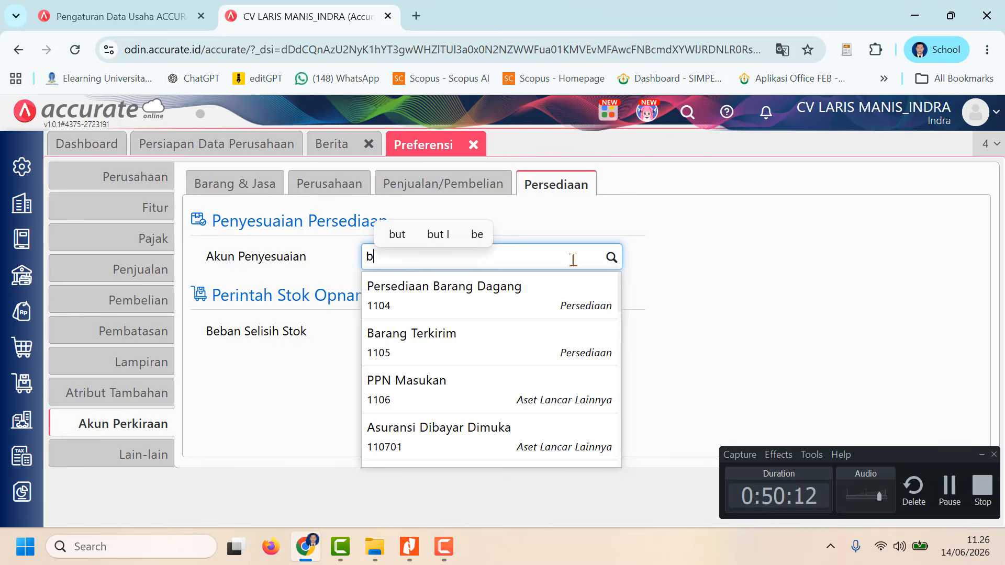
text(eba)
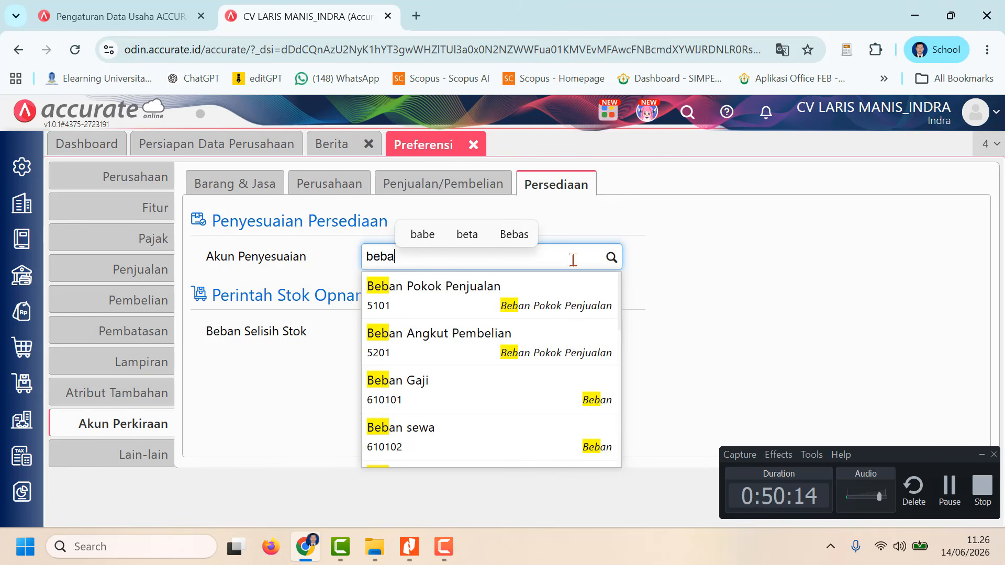
text(n pe)
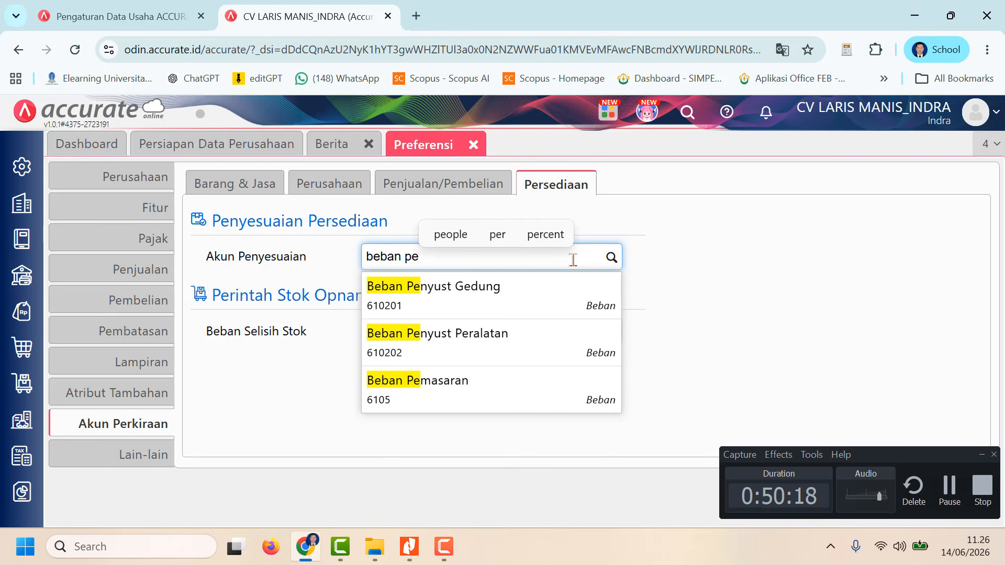
click(491, 394)
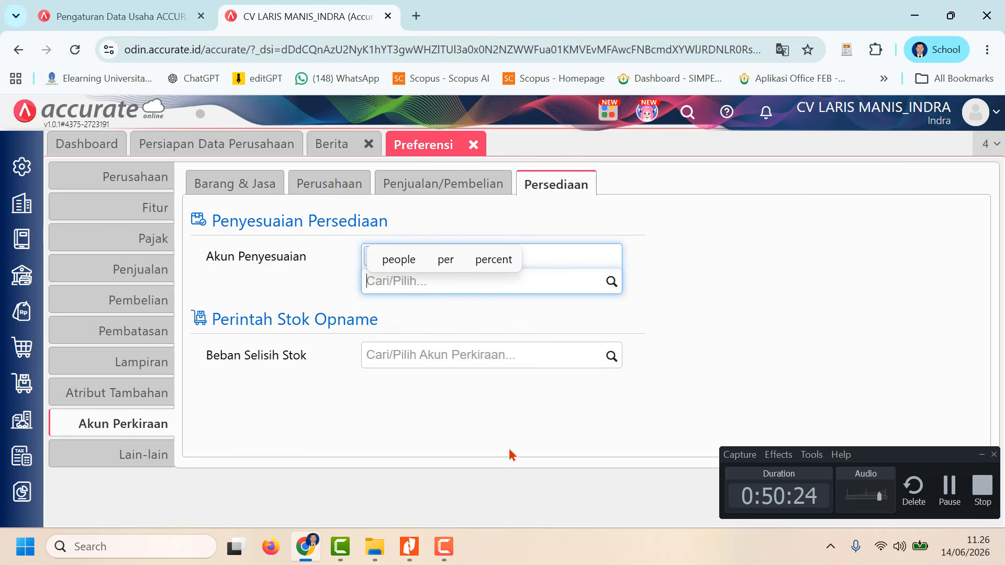
click(511, 433)
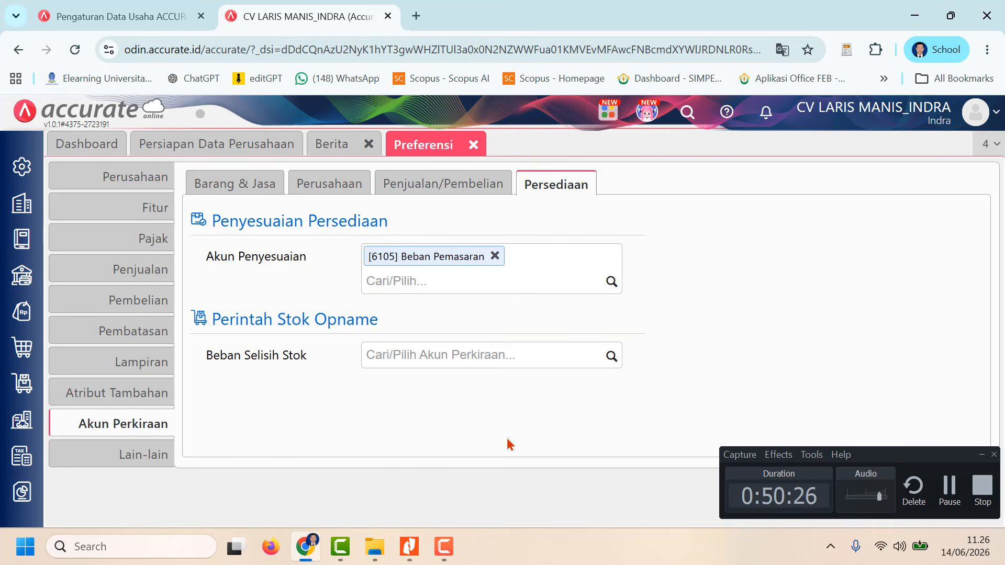
click(981, 456)
click(958, 497)
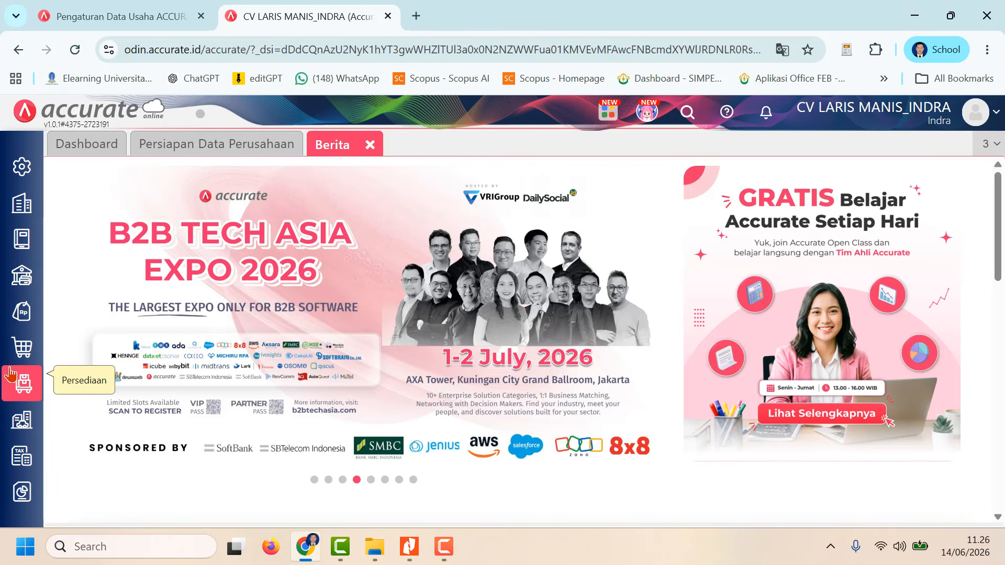
Step: Start a new Penyesuaian Persediaan entry from the Persediaan module and date it 28/01/2023
click(20, 388)
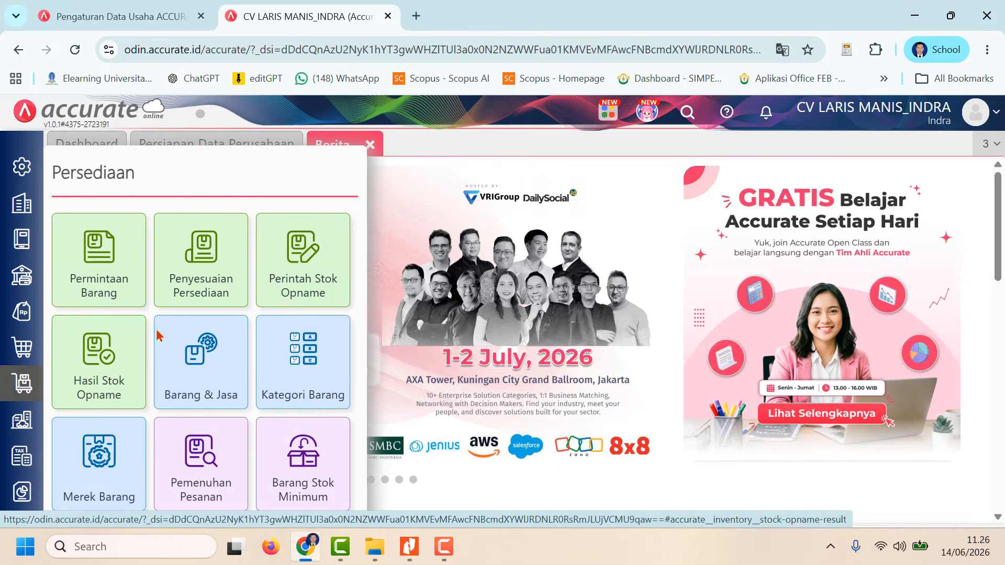
click(173, 285)
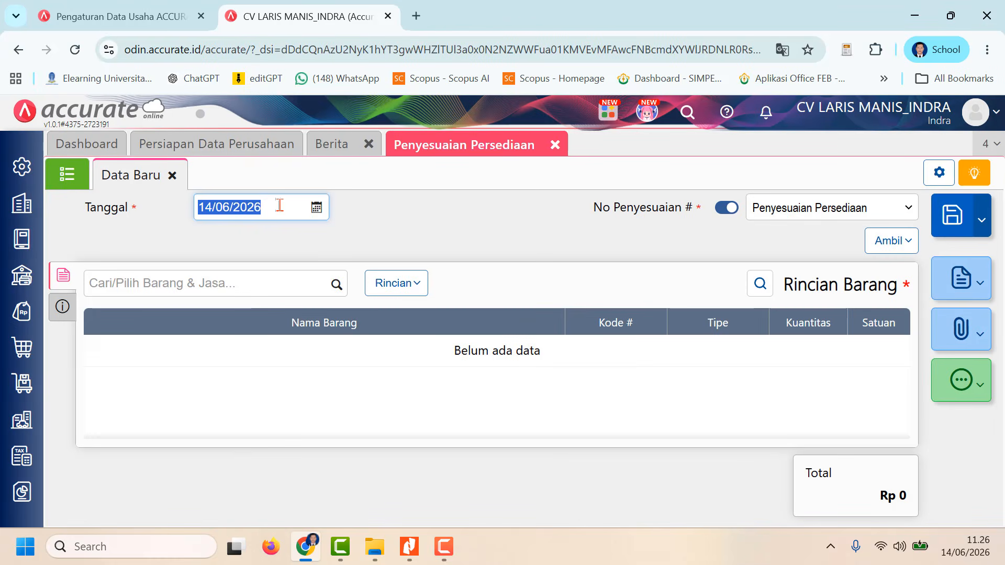
text(28)
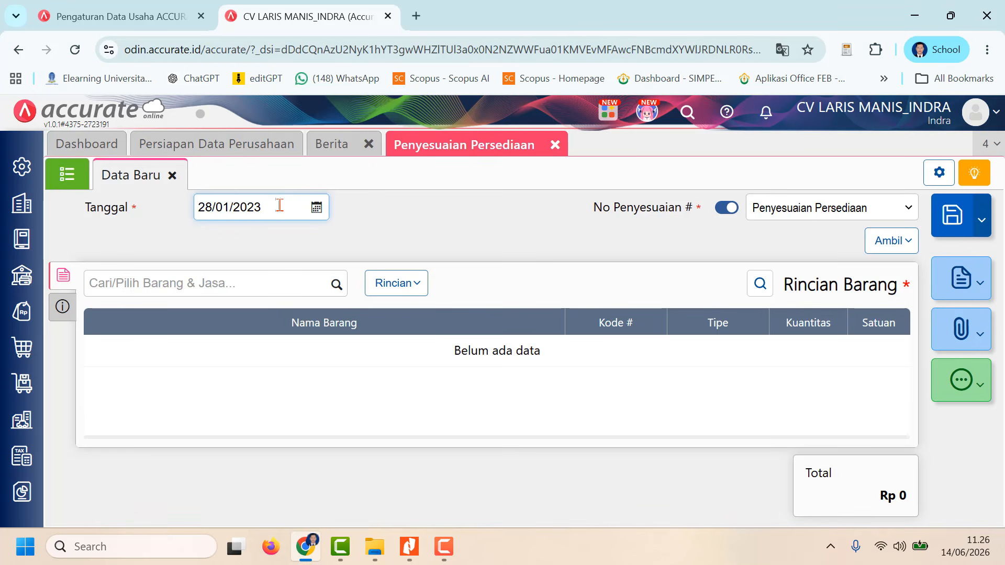
click(395, 217)
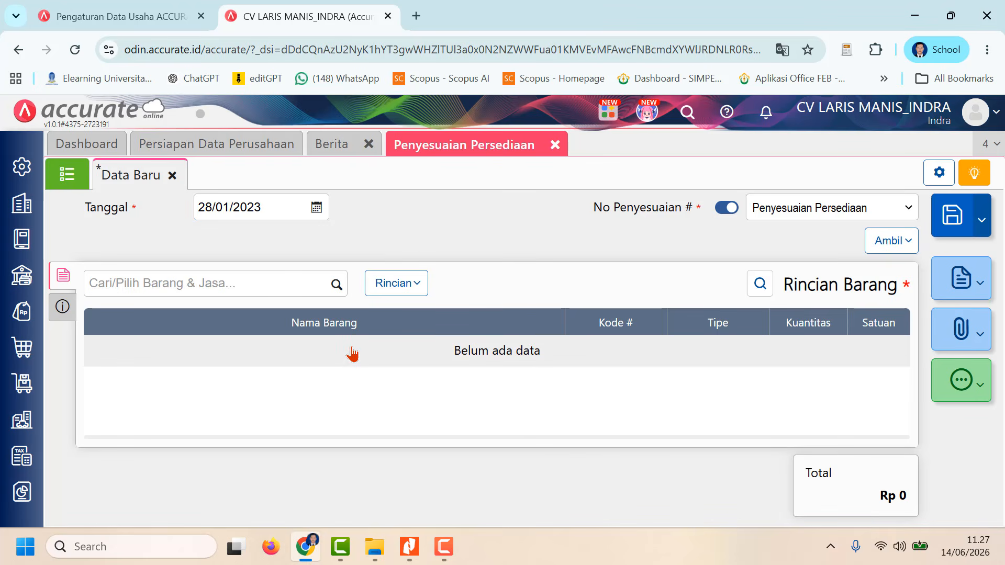
Step: Add Sprei Minimalis 200 x 200 to the inventory adjustment as a Pengurangan with a Kuantitas of 3 set
click(336, 285)
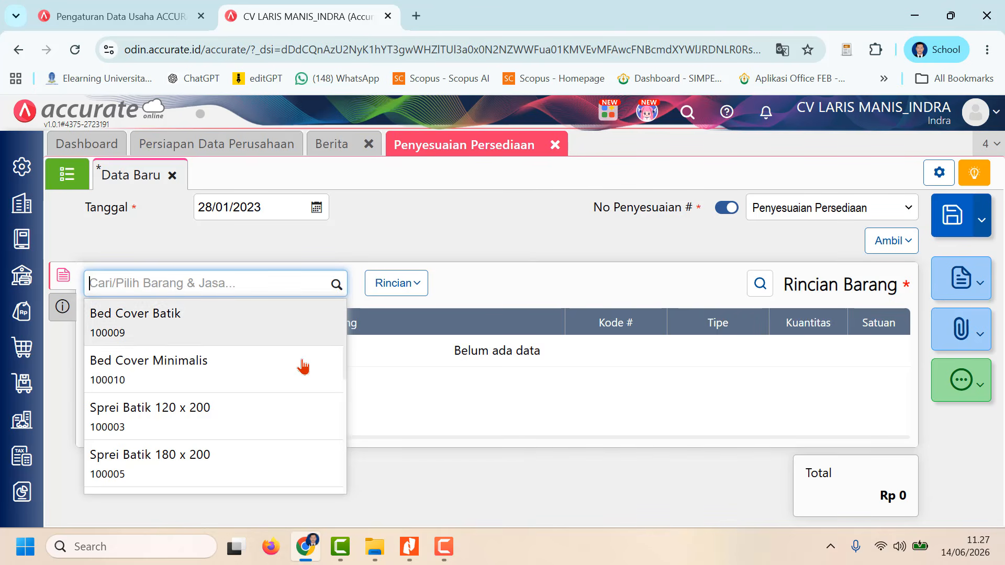
scroll(279, 419, down, 3)
scroll(279, 419, down, 3)
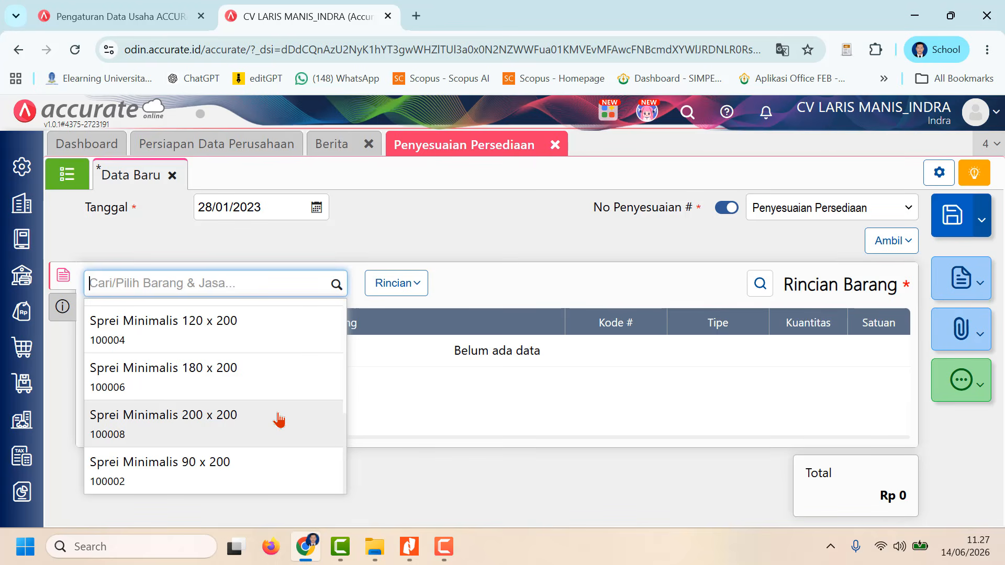
click(279, 419)
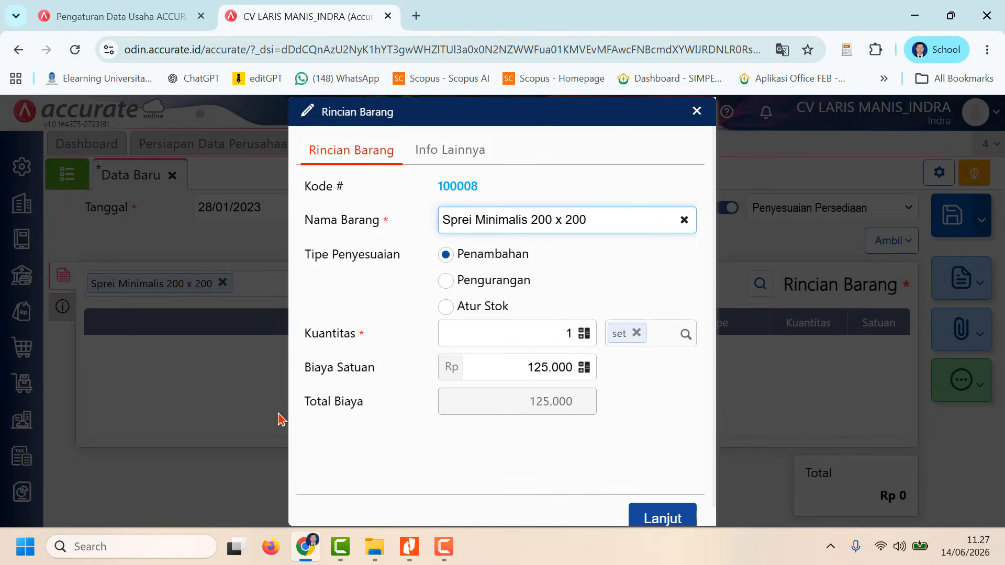
click(452, 282)
click(560, 331)
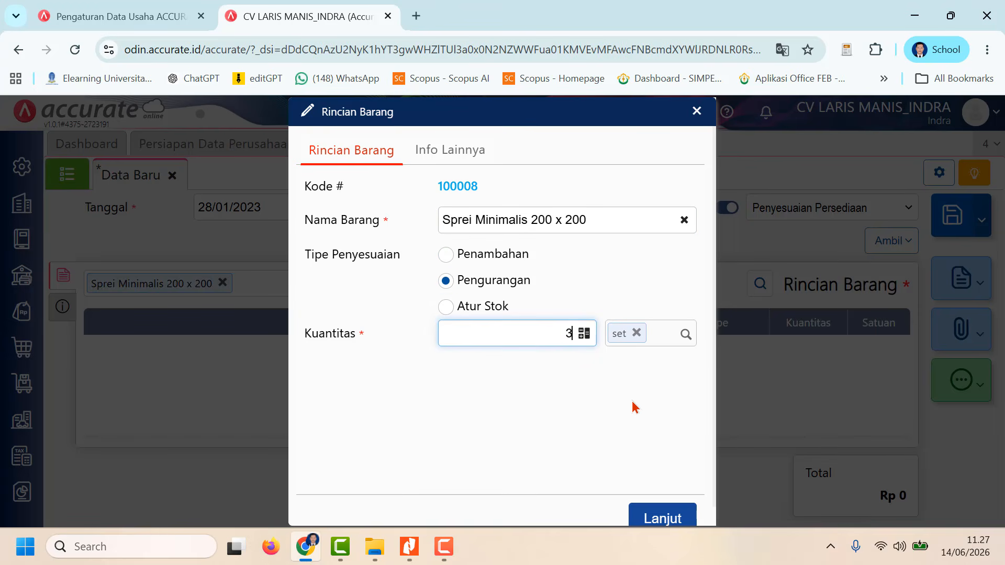
click(666, 515)
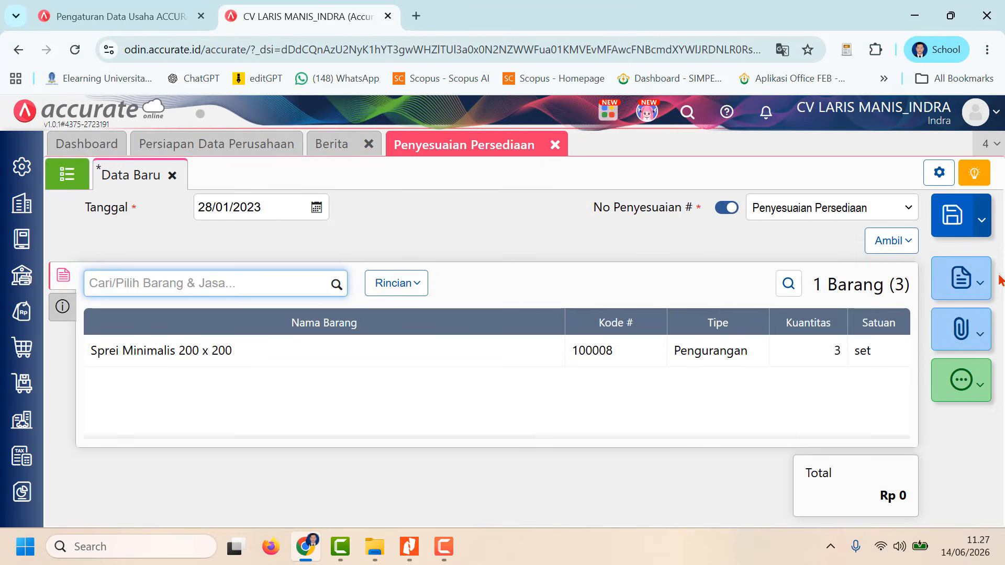
Step: Set the adjustment's Keterangan to "Penyesuaian Persediaan" in its additional information
click(63, 309)
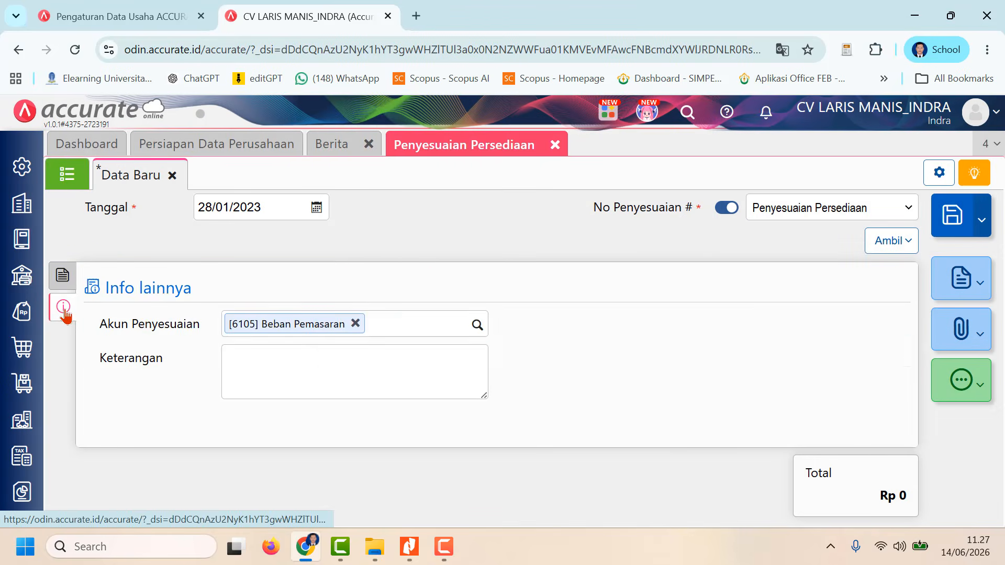
click(325, 367)
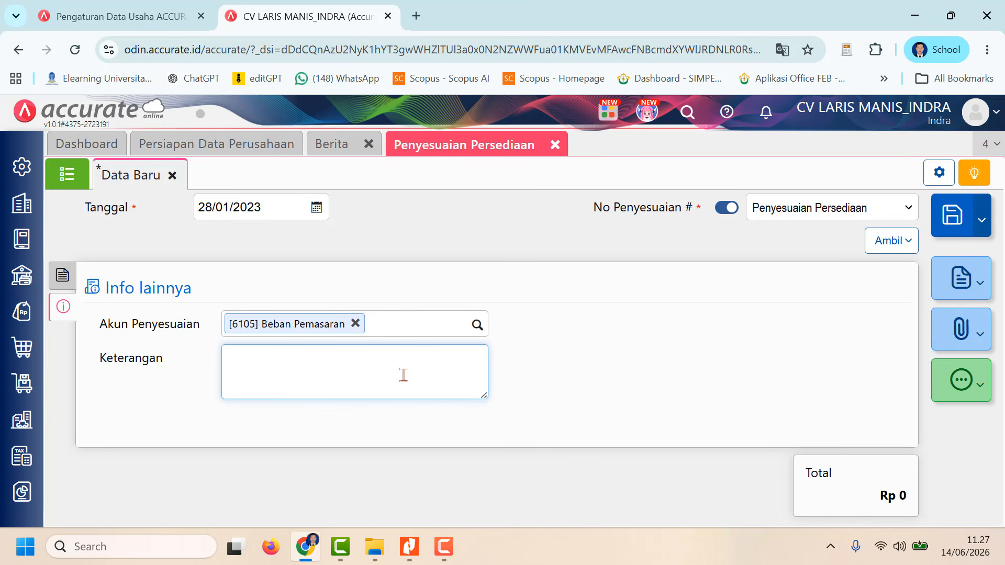
text(Penye)
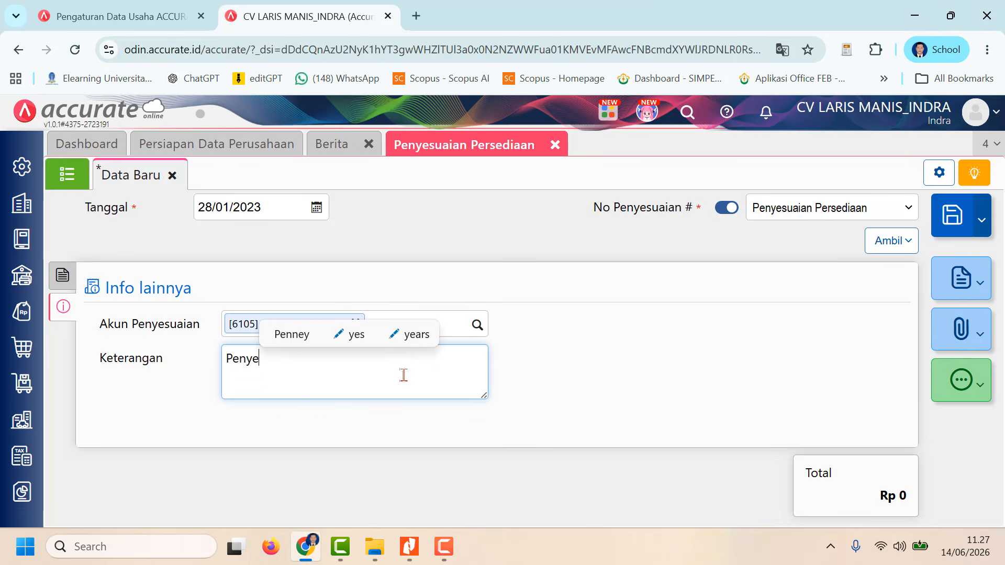
text(suaia)
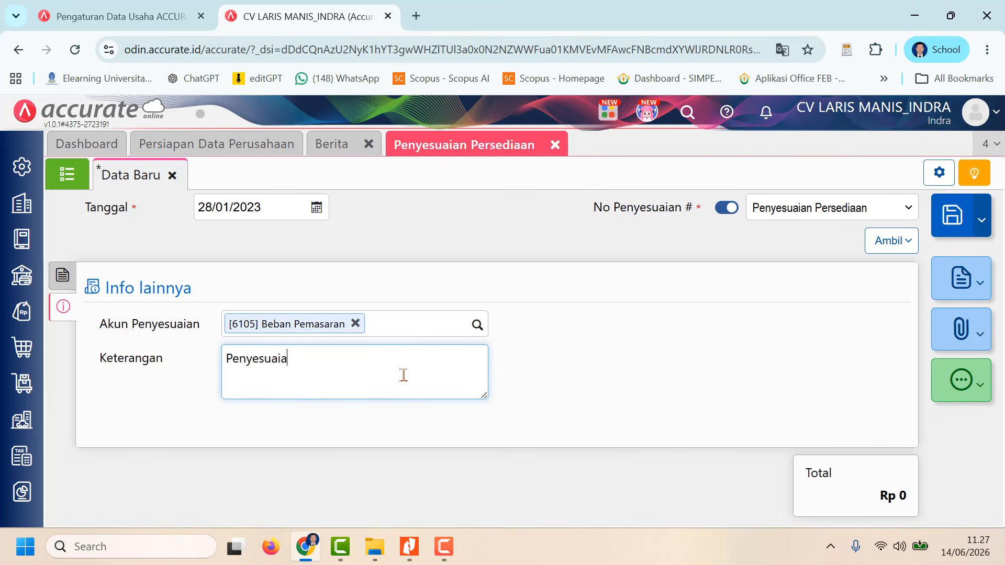
text(n Per)
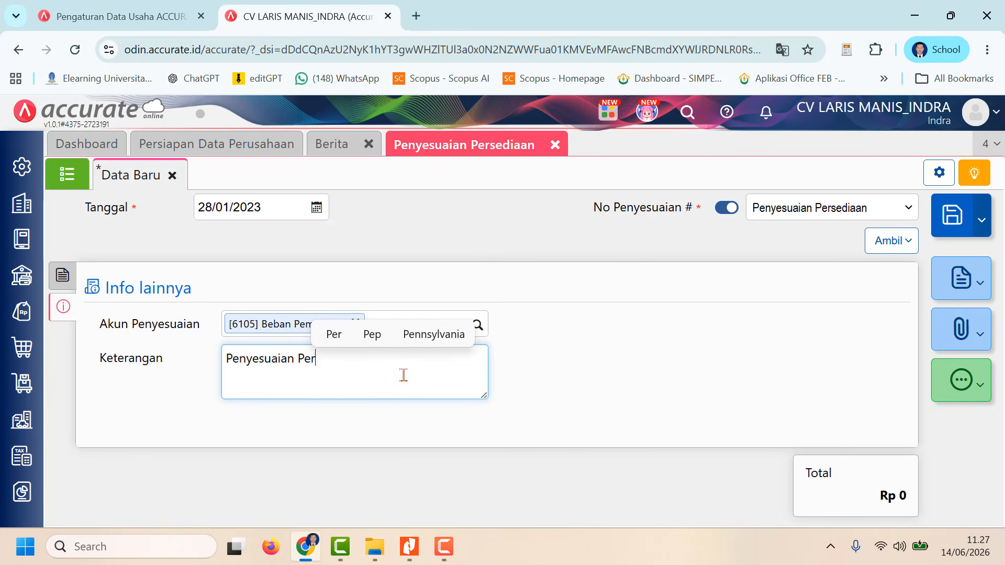
text(sediaan)
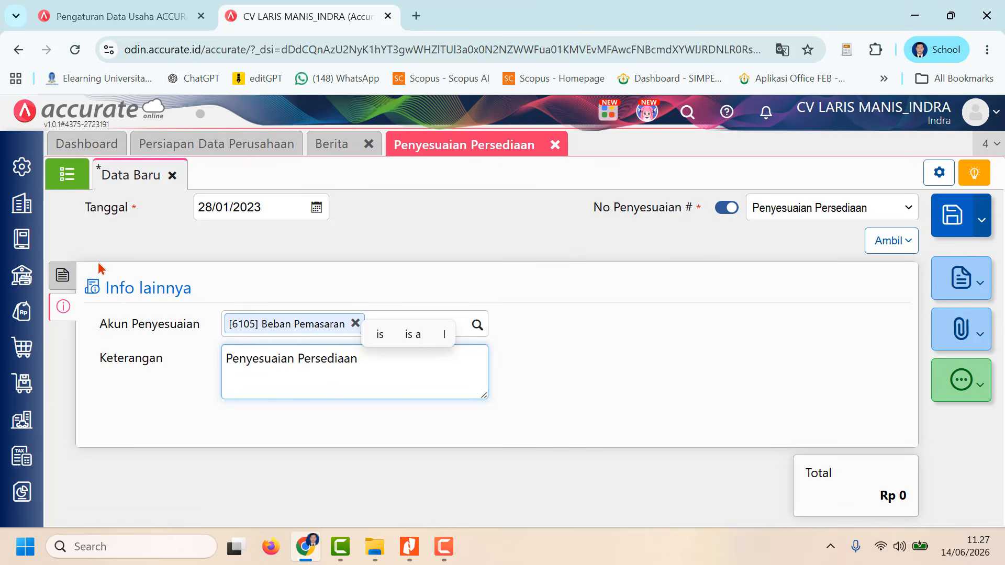
Step: Save the 28/01/2023 inventory adjustment and show it in the Penyesuaian Persediaan list
click(63, 275)
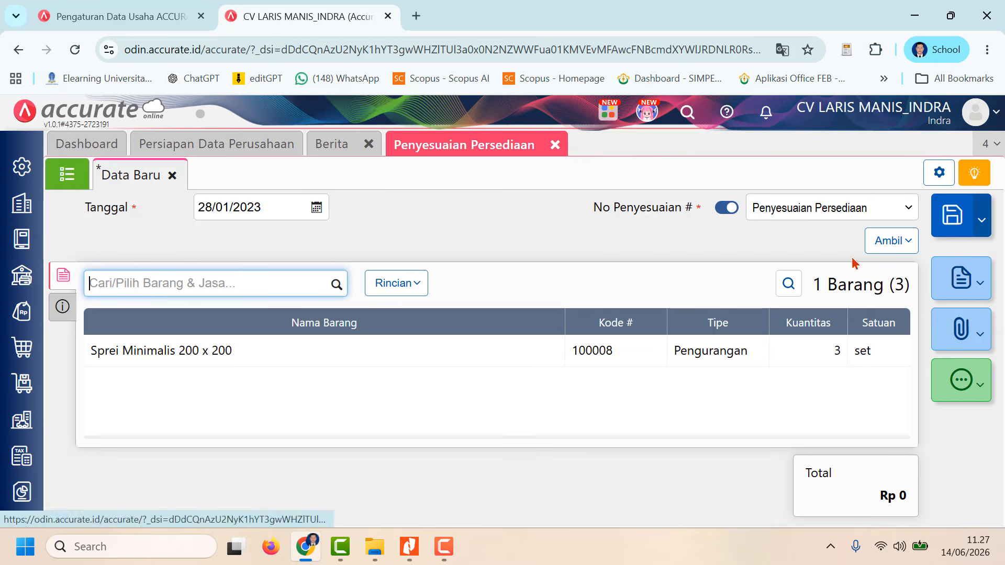
click(954, 224)
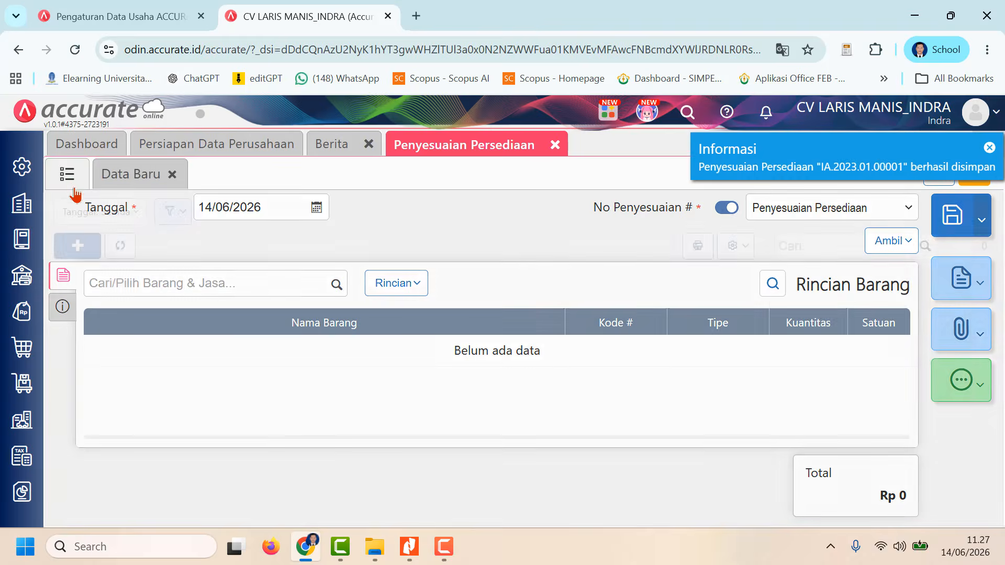
click(64, 175)
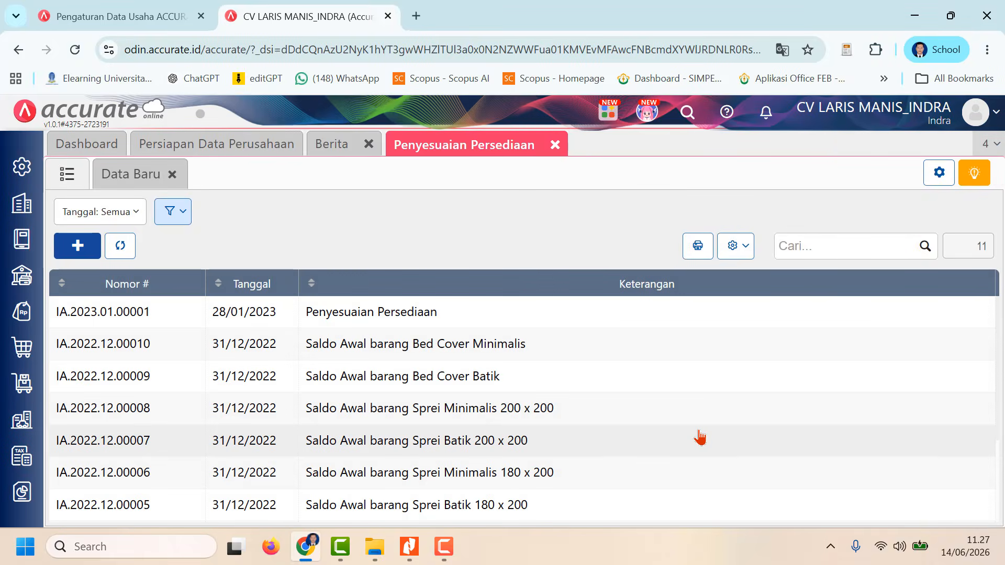
click(449, 548)
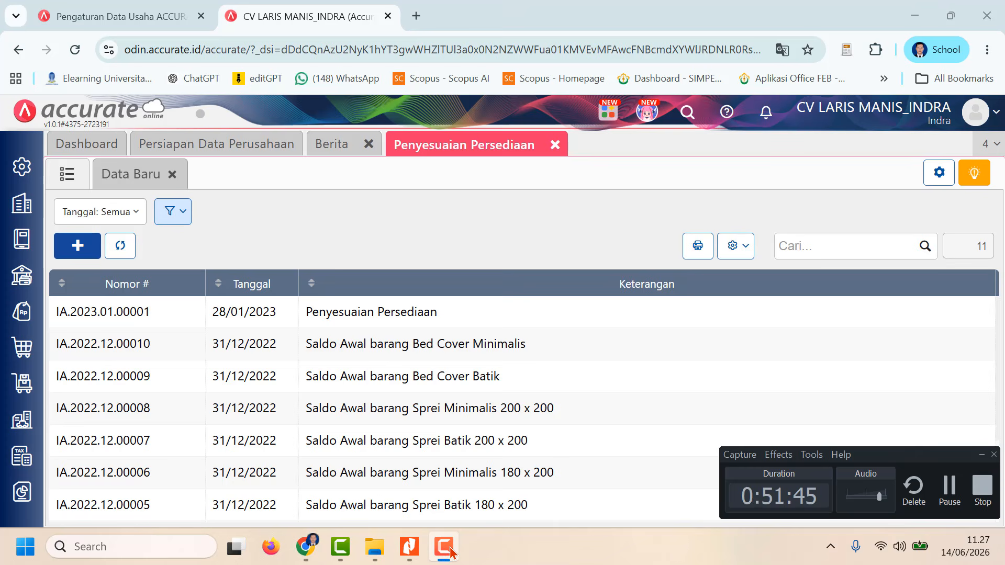
click(950, 487)
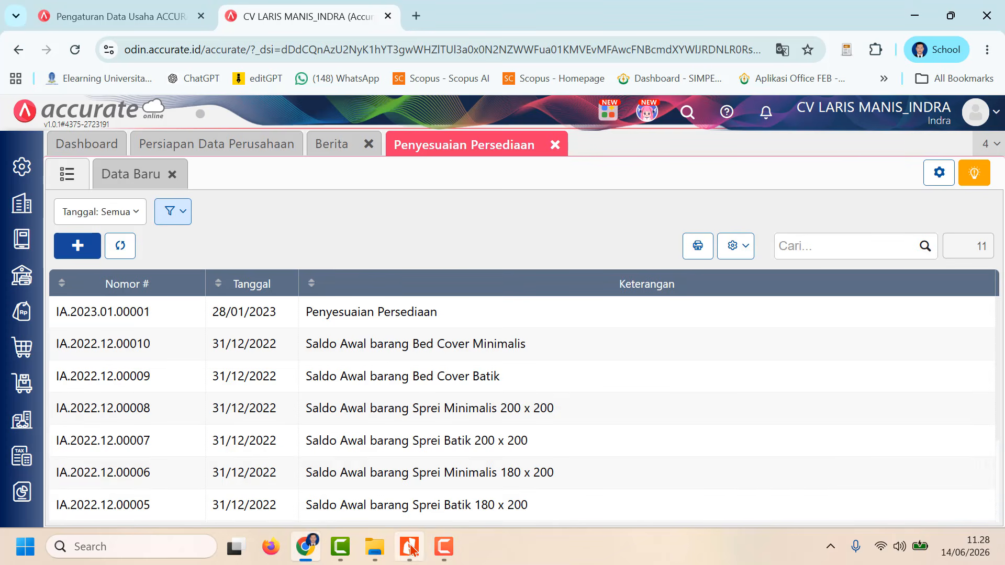
click(441, 556)
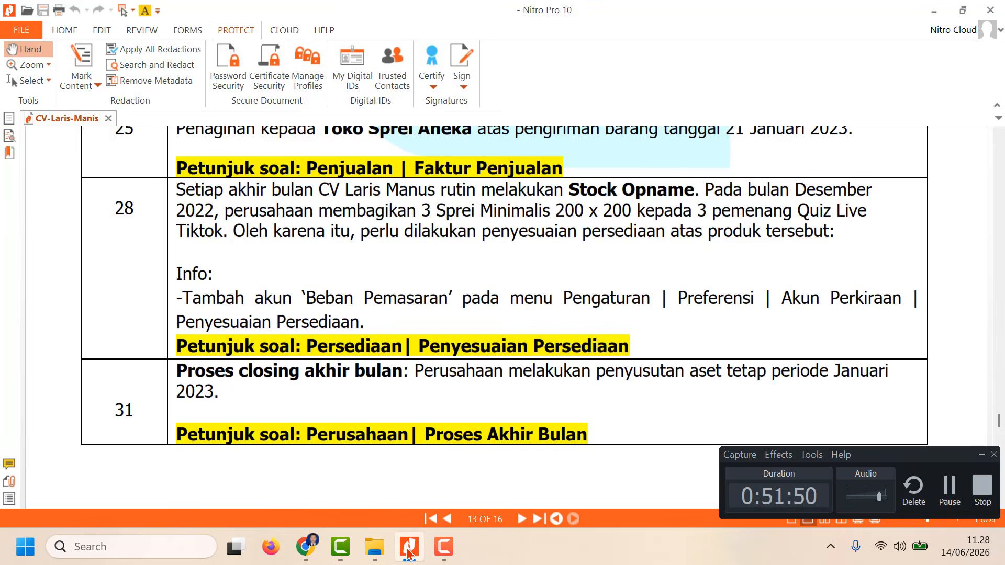
Step: Read the 31 January month-end closing instruction in the CV-Laris-Manis PDF in Nitro Pro and return to Accurate
click(409, 546)
scroll(316, 441, down, 2)
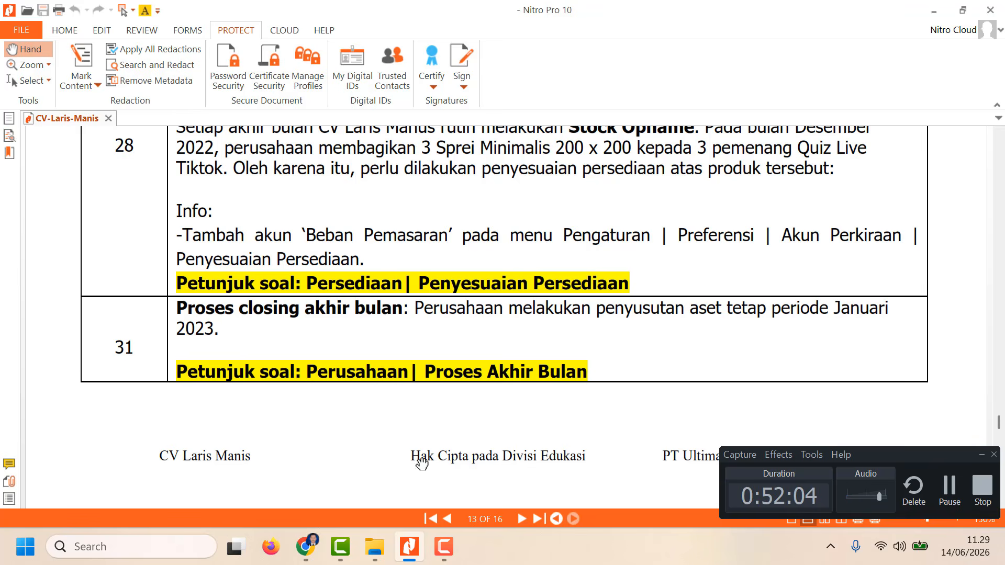
click(305, 547)
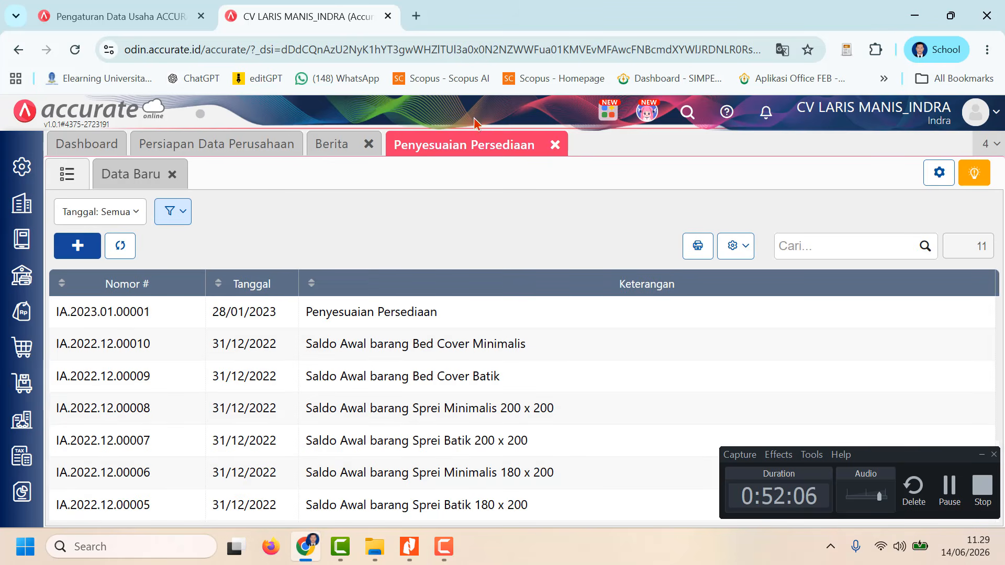
Step: Close Penyesuaian Persediaan and start a new Proses Akhir Bulan entry from the Perusahaan module
click(555, 145)
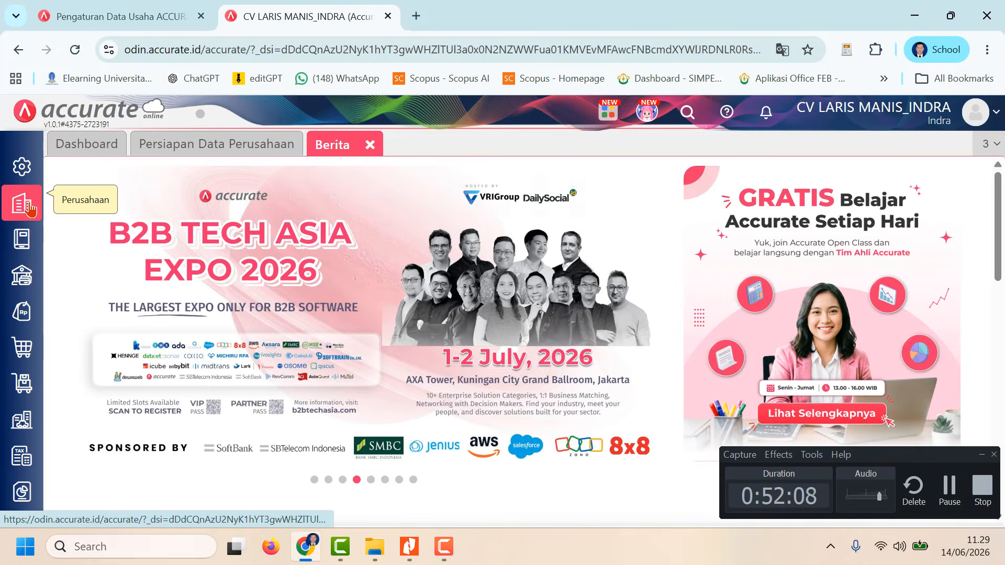
click(26, 205)
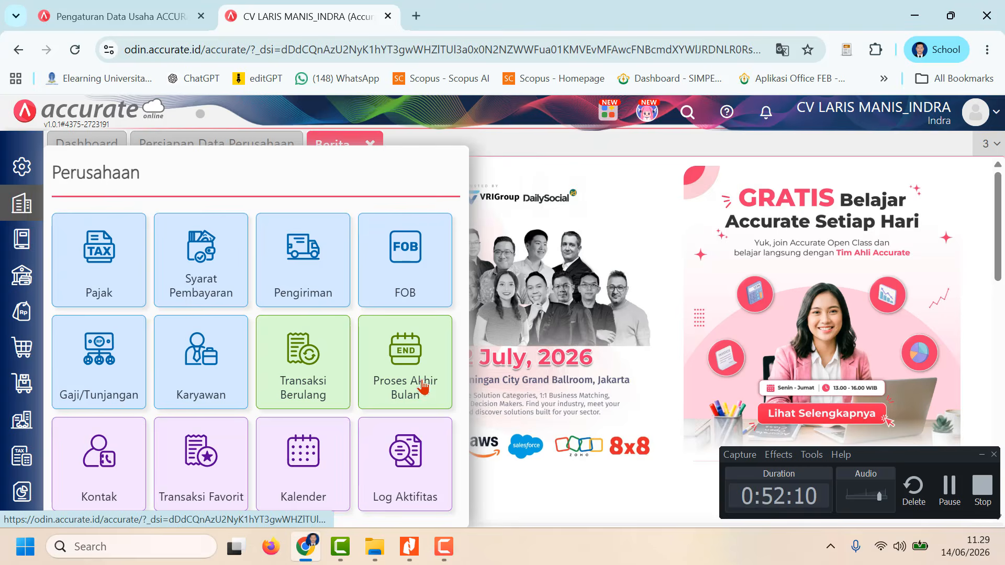
click(423, 393)
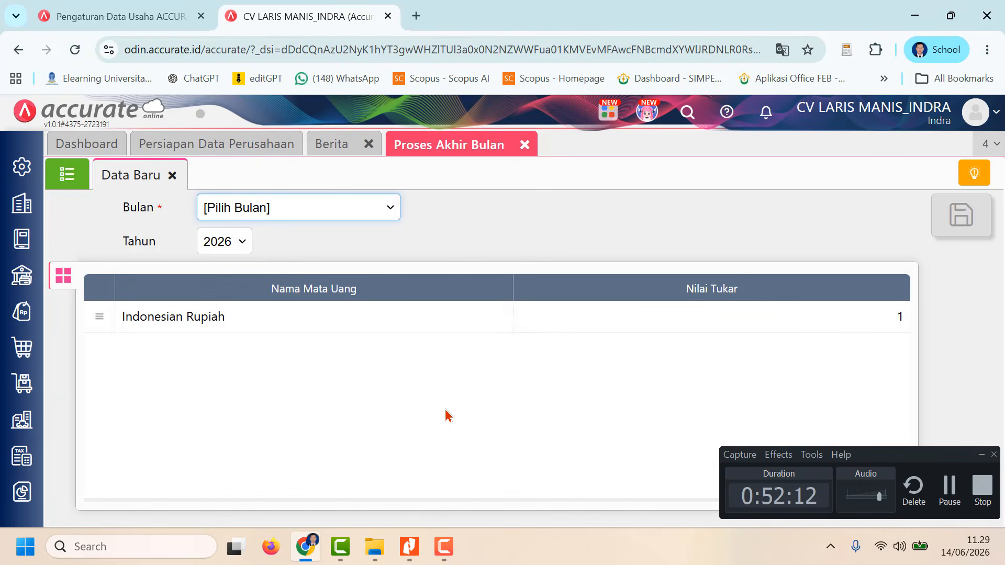
Step: Save the month-end process for Bulan Januari and Tahun 2023 and show it in the Proses Akhir Bulan list
click(388, 210)
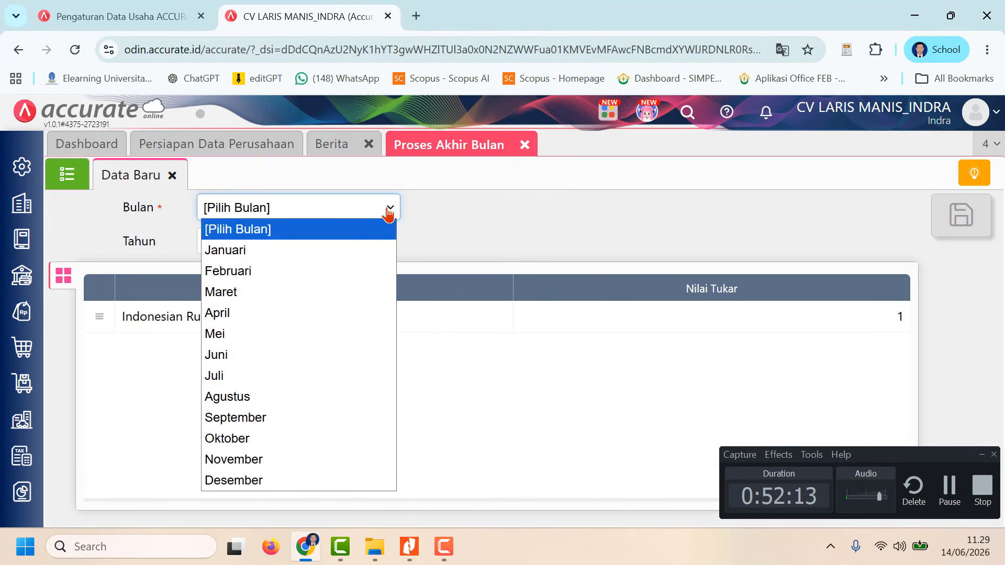
click(354, 253)
click(240, 243)
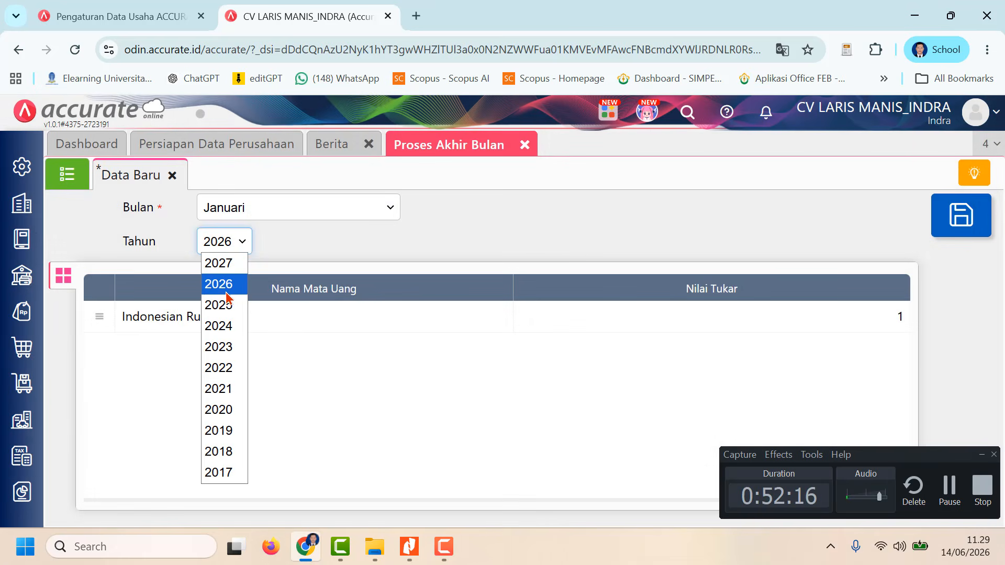
click(227, 348)
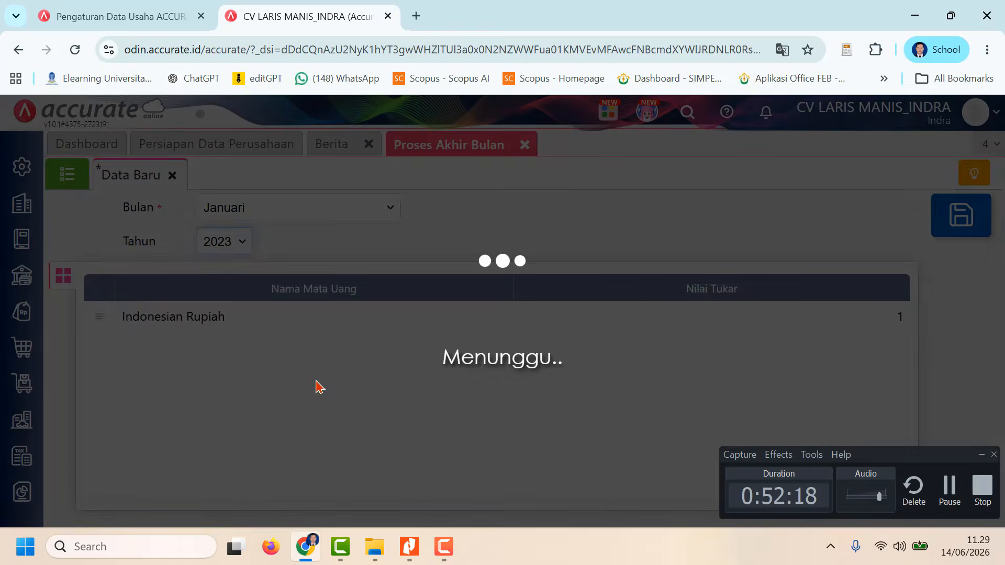
click(962, 215)
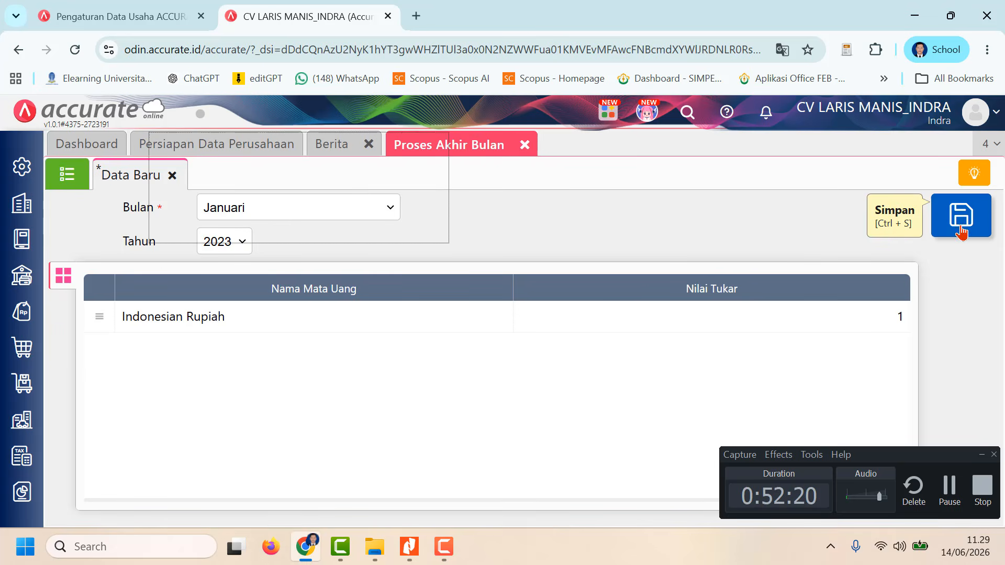
click(67, 175)
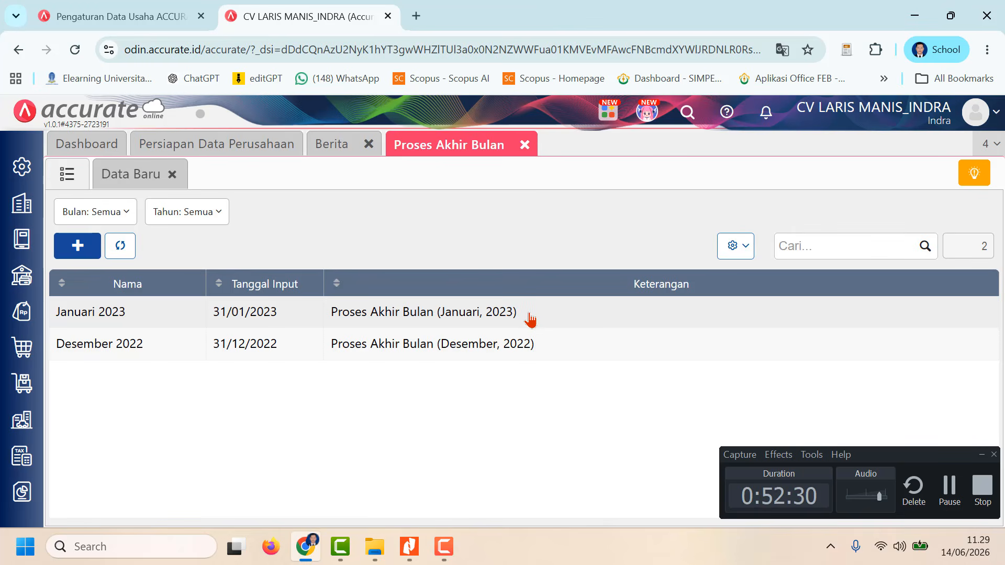
Step: Examine the reference Neraca (Induk Skontro) per 31 Jan 2023 and the remaining pages of the CV-Laris-Manis PDF in Nitro Pro
mouse_move(442, 558)
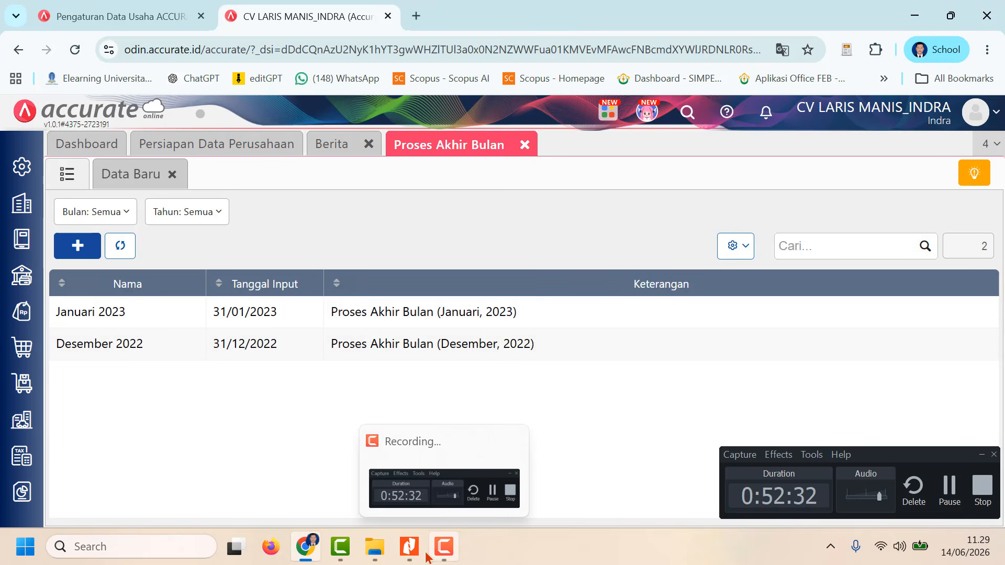
click(409, 547)
scroll(398, 467, down, 10)
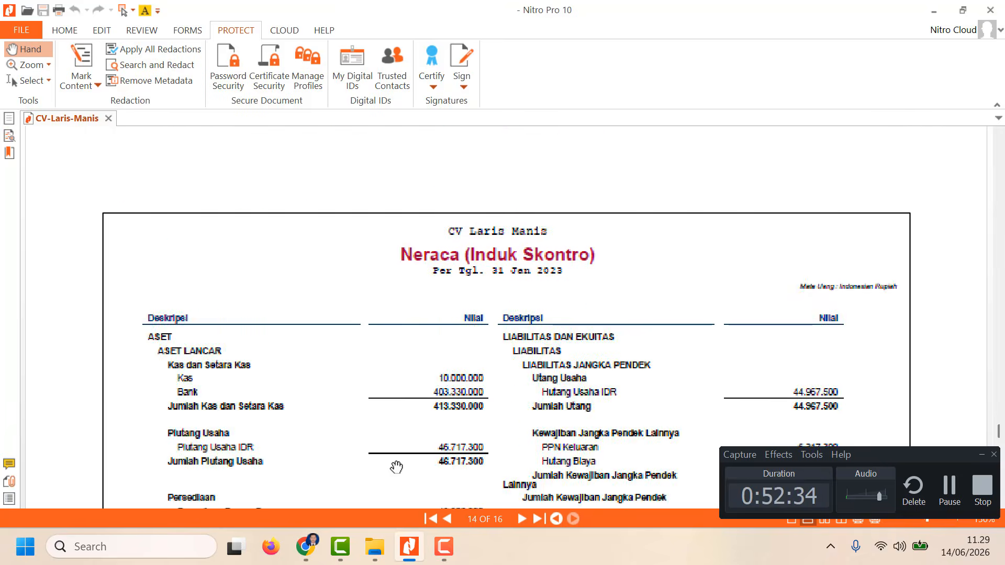
scroll(397, 468, down, 12)
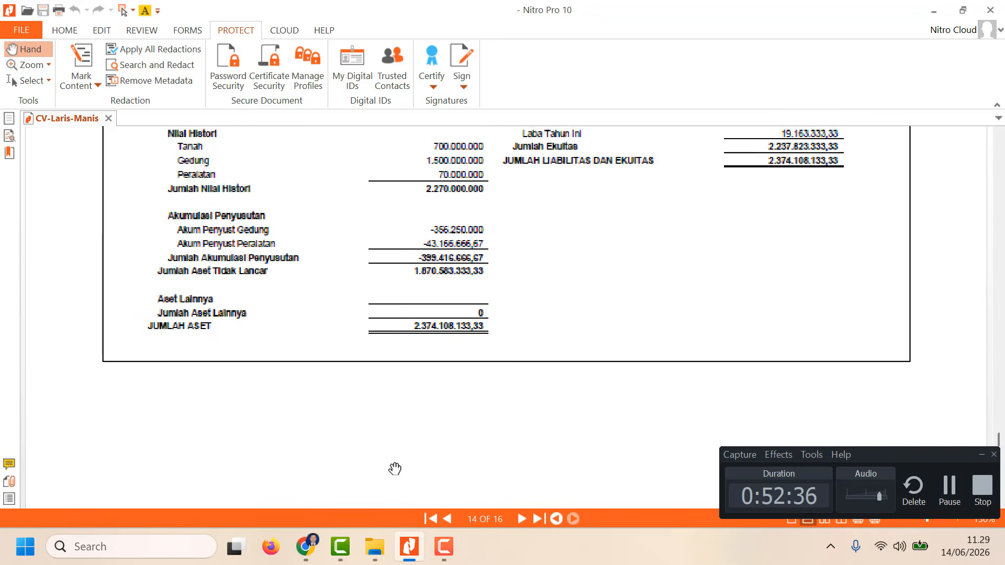
scroll(394, 468, up, 5)
scroll(394, 469, down, 5)
scroll(392, 461, up, 10)
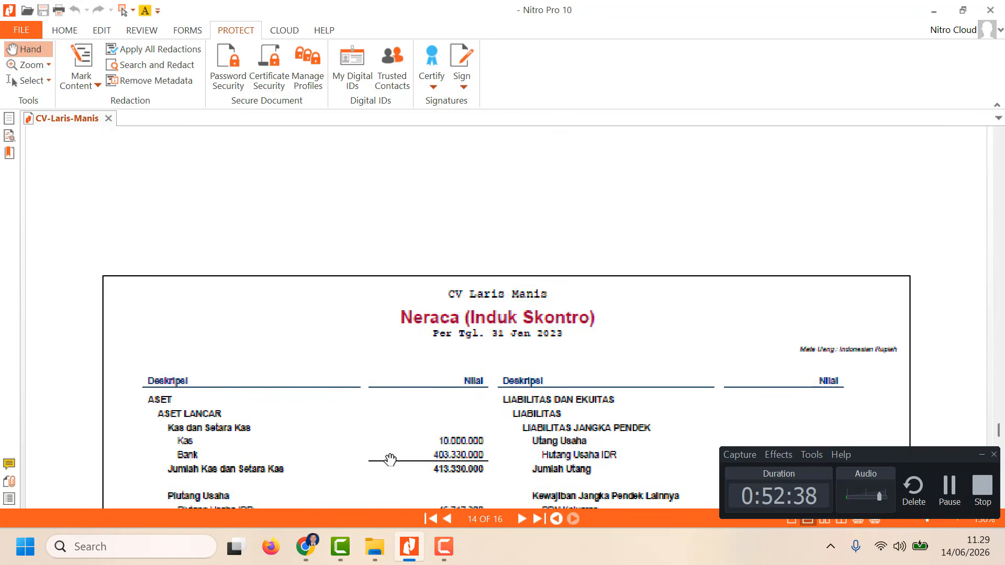
scroll(390, 460, down, 15)
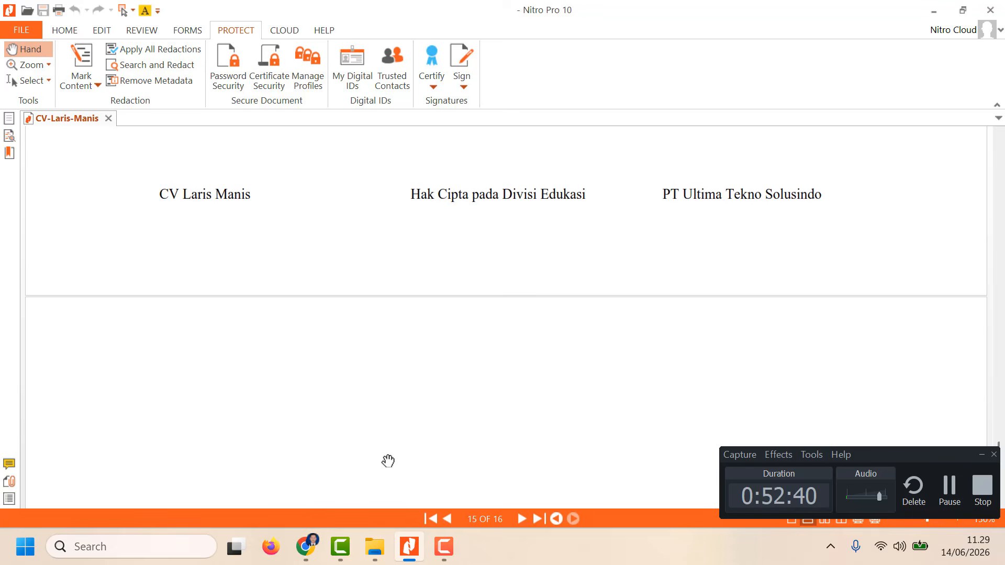
scroll(388, 461, up, 12)
scroll(387, 461, down, 10)
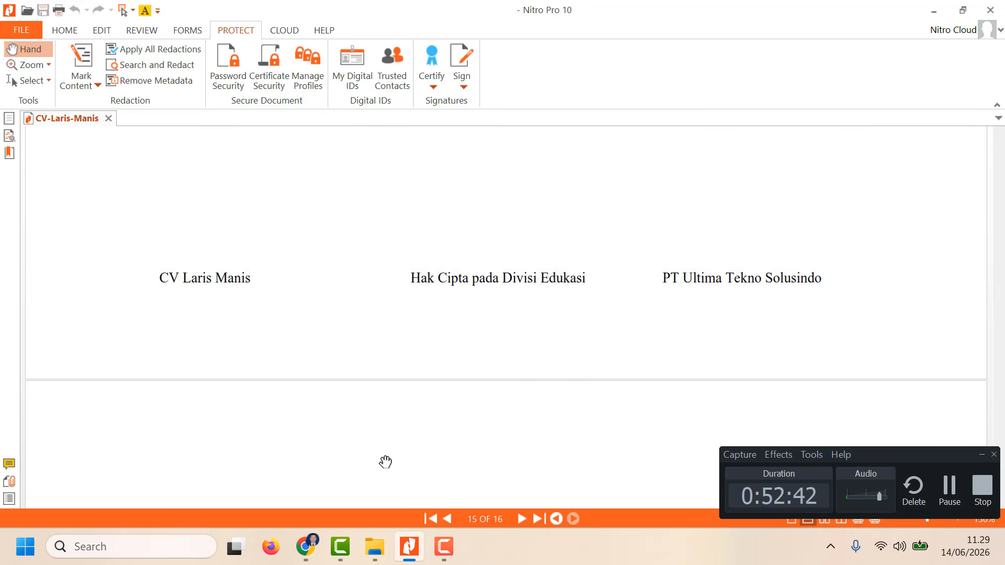
scroll(386, 463, down, 13)
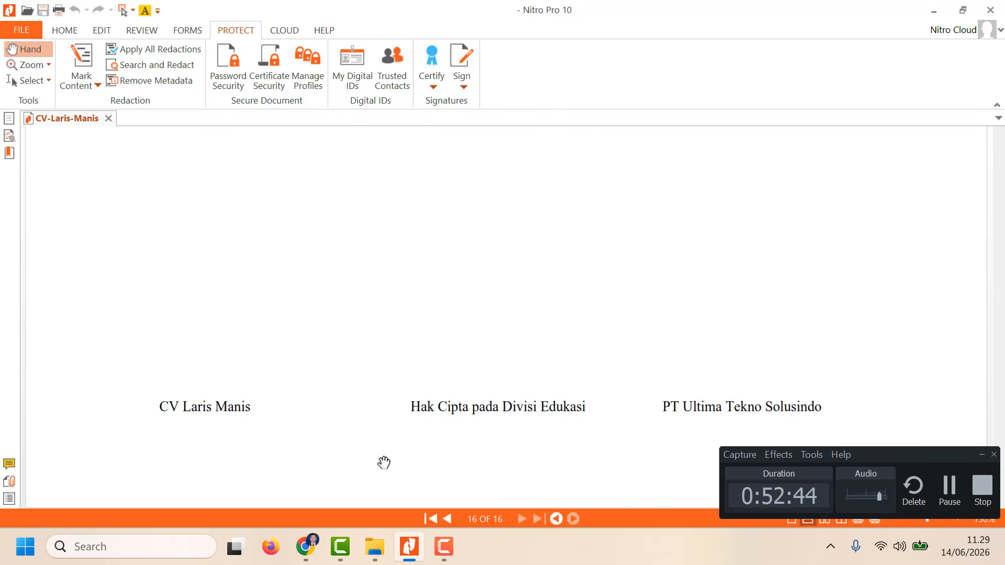
click(444, 547)
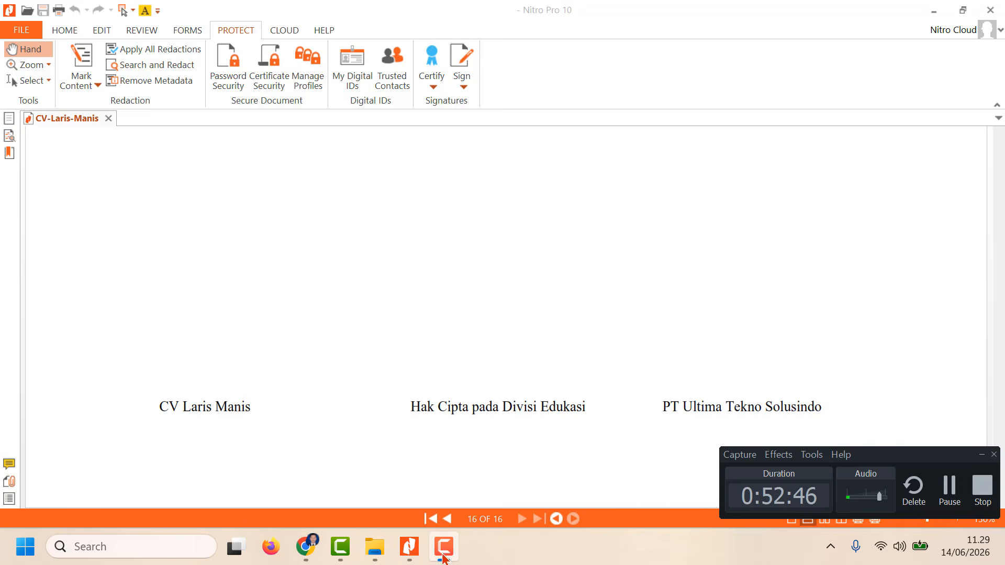
Step: Switch back to Accurate and open the parameters of the Laba/Rugi (Standar) report from the Keuangan group of Daftar Laporan
click(305, 548)
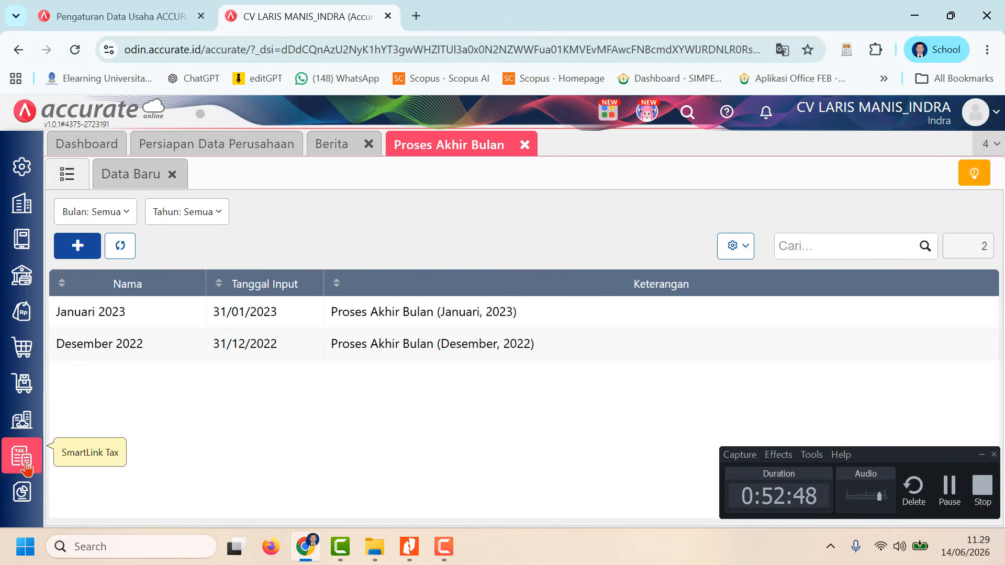
mouse_move(25, 493)
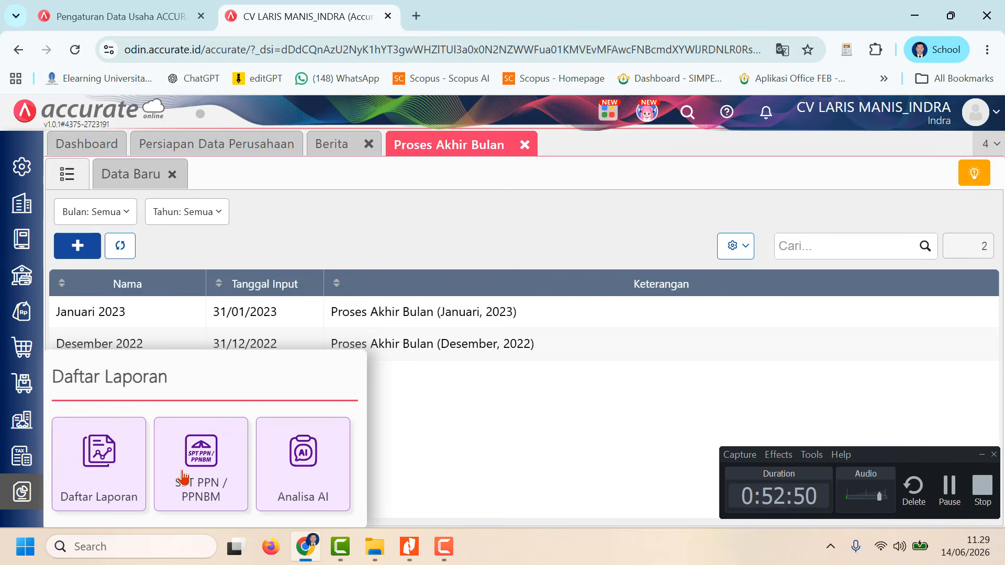
click(99, 492)
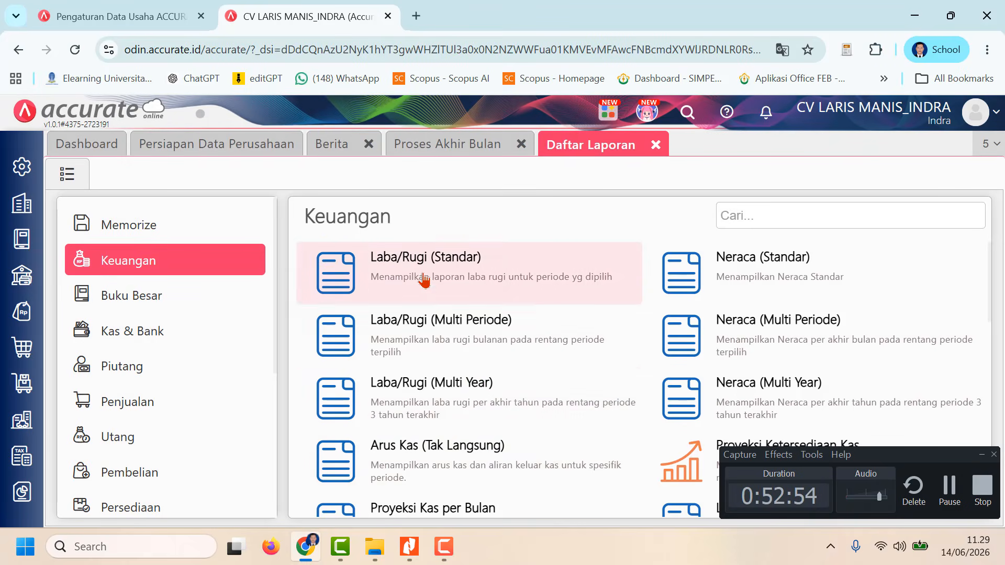
click(424, 280)
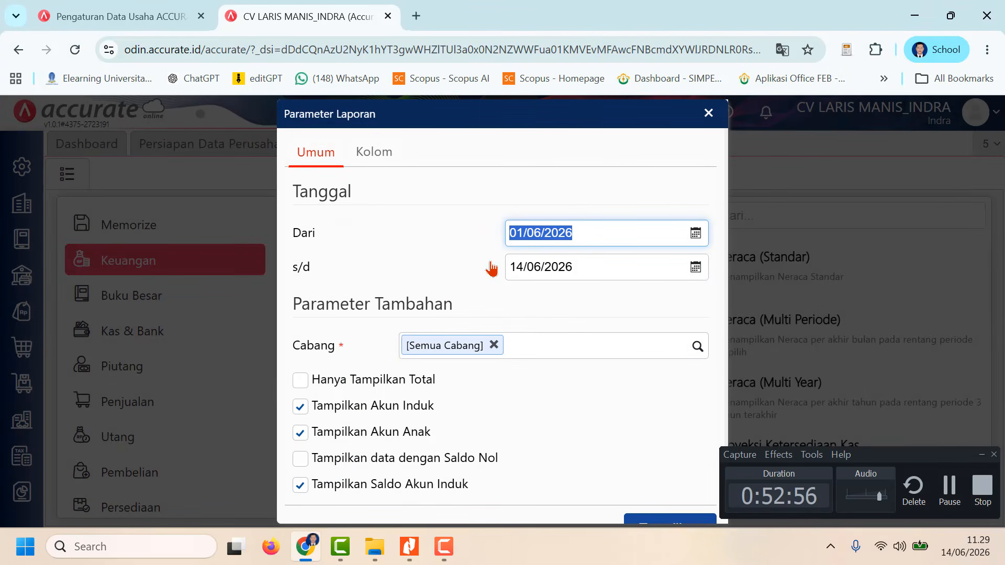
Step: Generate the Laba/Rugi (Standar) report for 01/01/2023 s/d 31/01/2023 and review it down to Laba Bersih
click(544, 232)
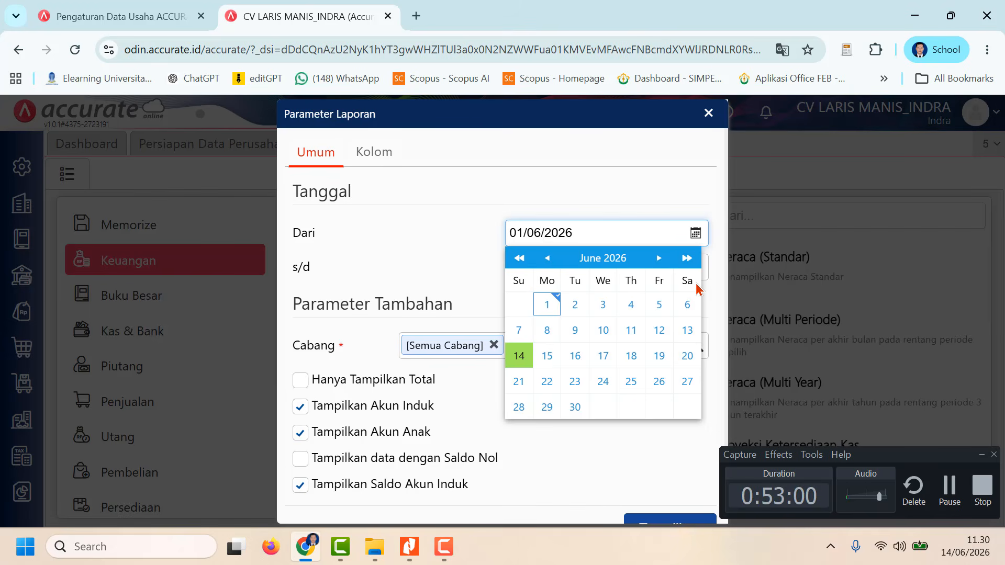
key(BackSpace)
text(1)
click(442, 254)
click(591, 268)
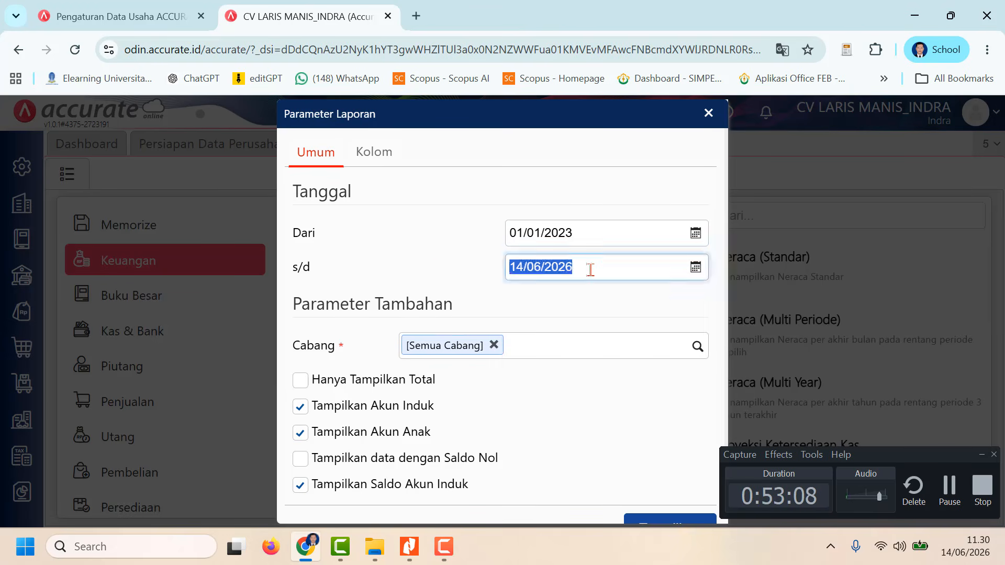
text(3)
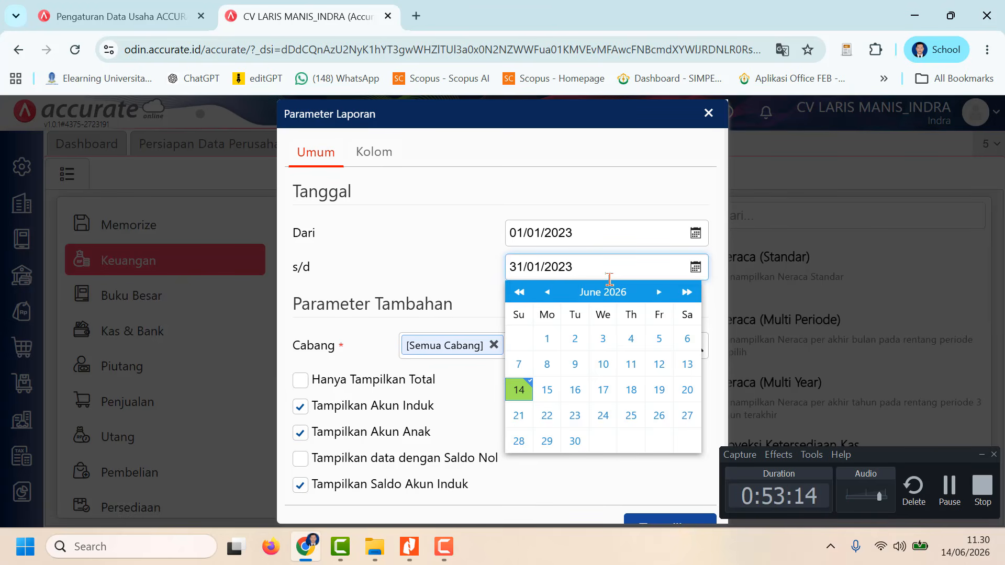
click(408, 265)
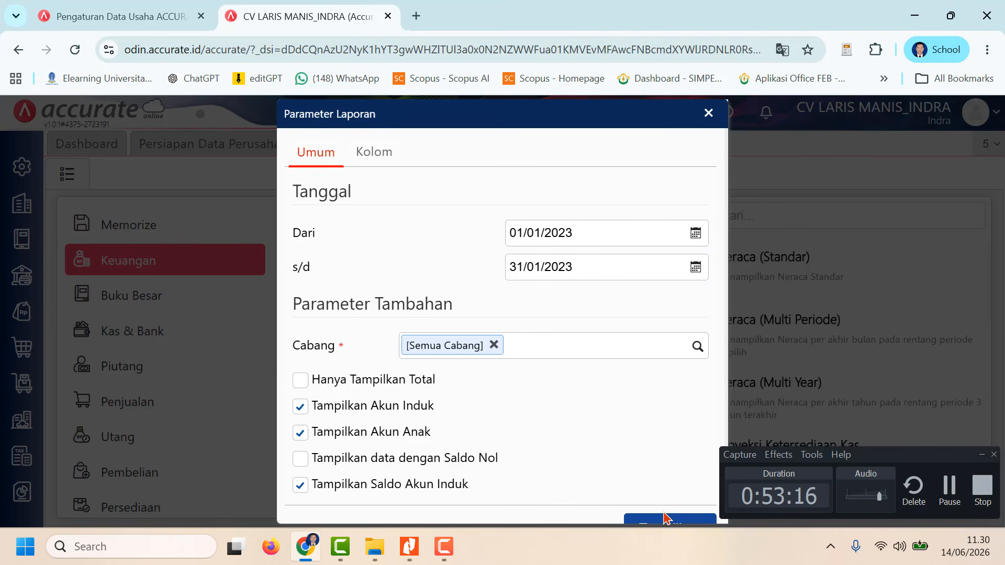
scroll(623, 416, down, 1)
click(664, 487)
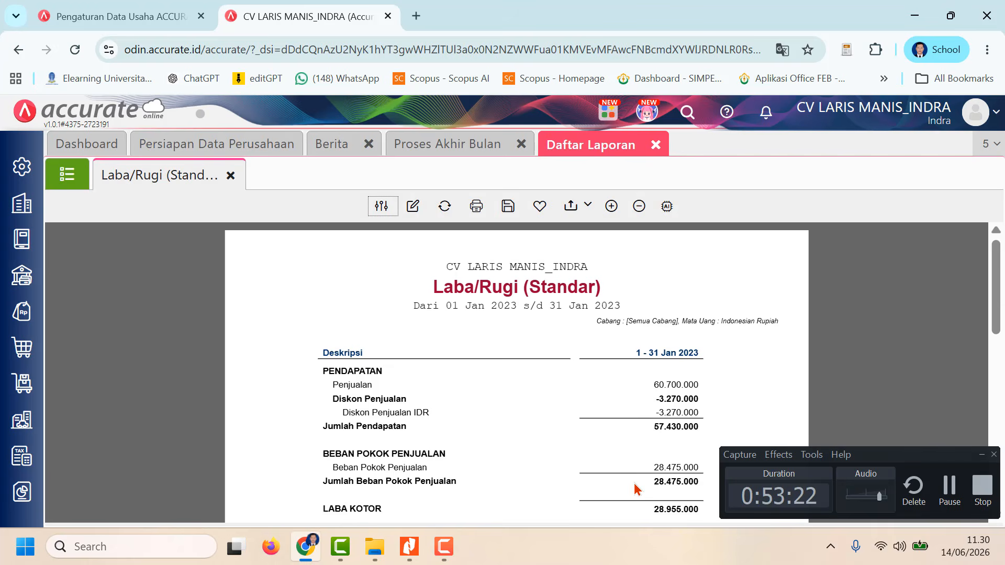
scroll(616, 460, down, 10)
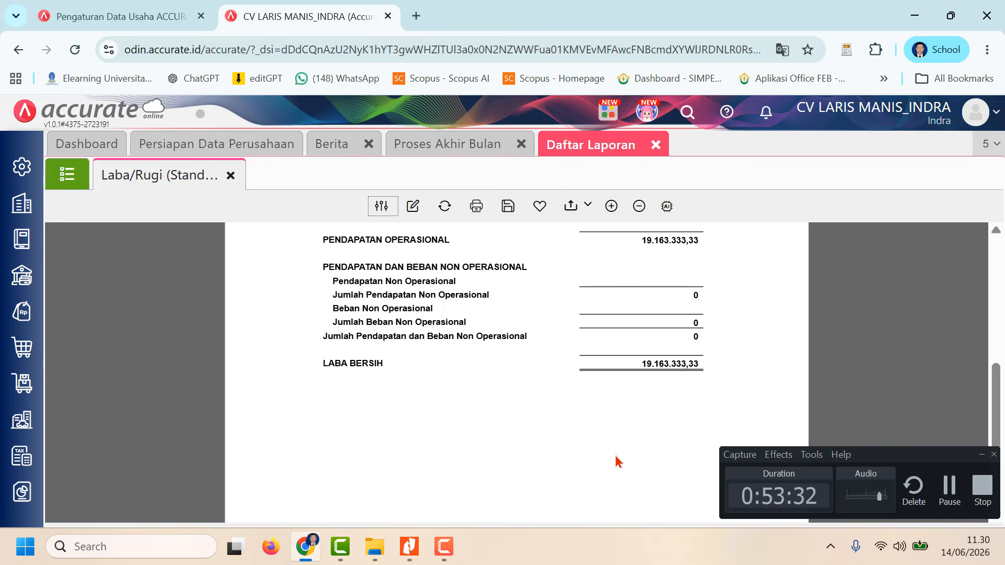
scroll(717, 319, up, 10)
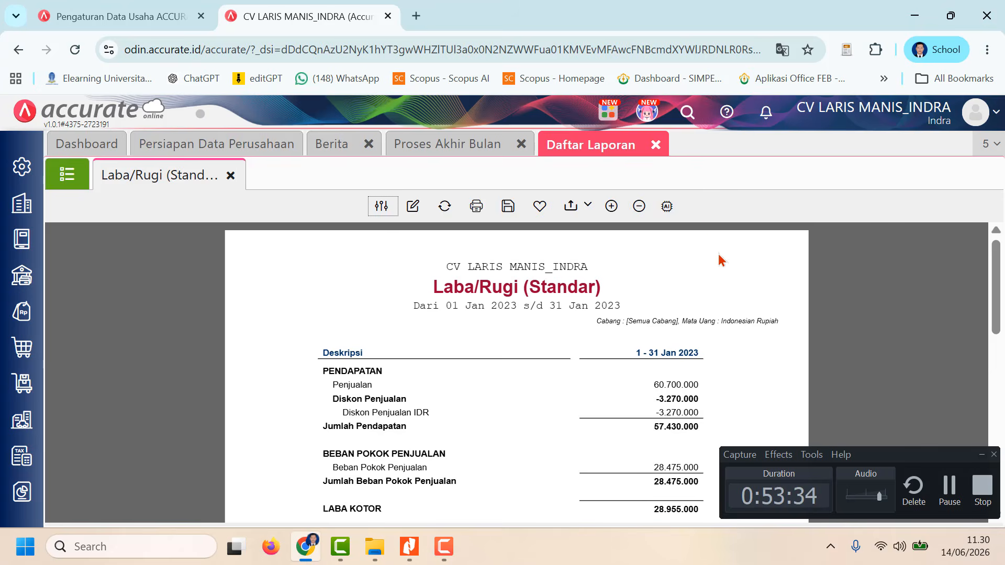
Step: Export the Laba/Rugi (Standar) report as a PDF and minimize the window of the opened file
click(573, 206)
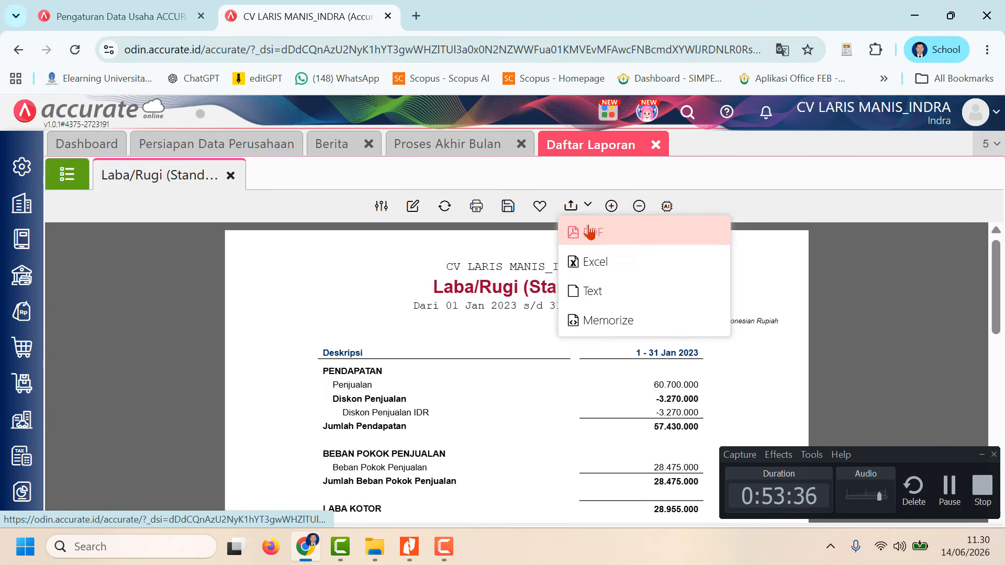
click(590, 232)
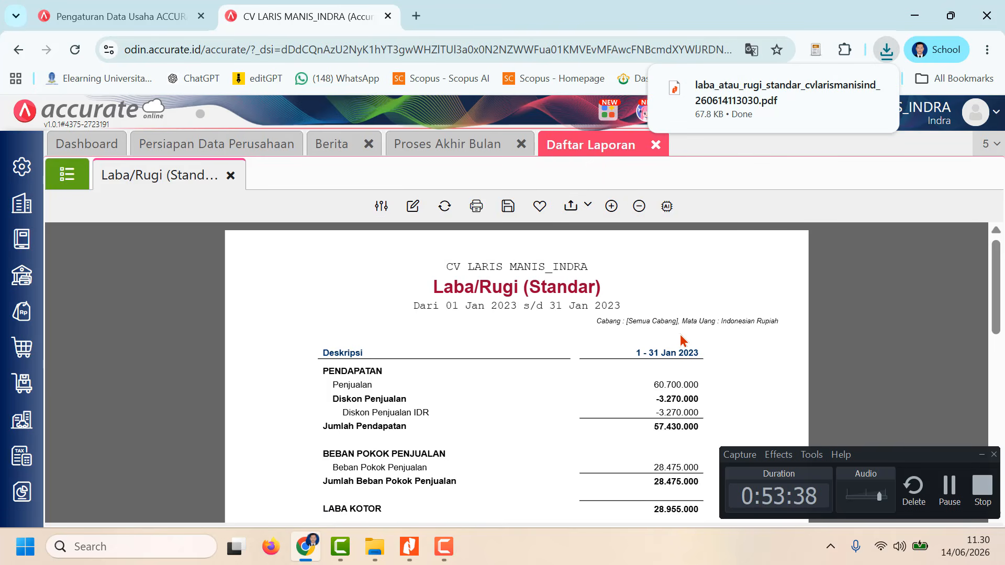
scroll(683, 340, down, 5)
scroll(686, 332, up, 2)
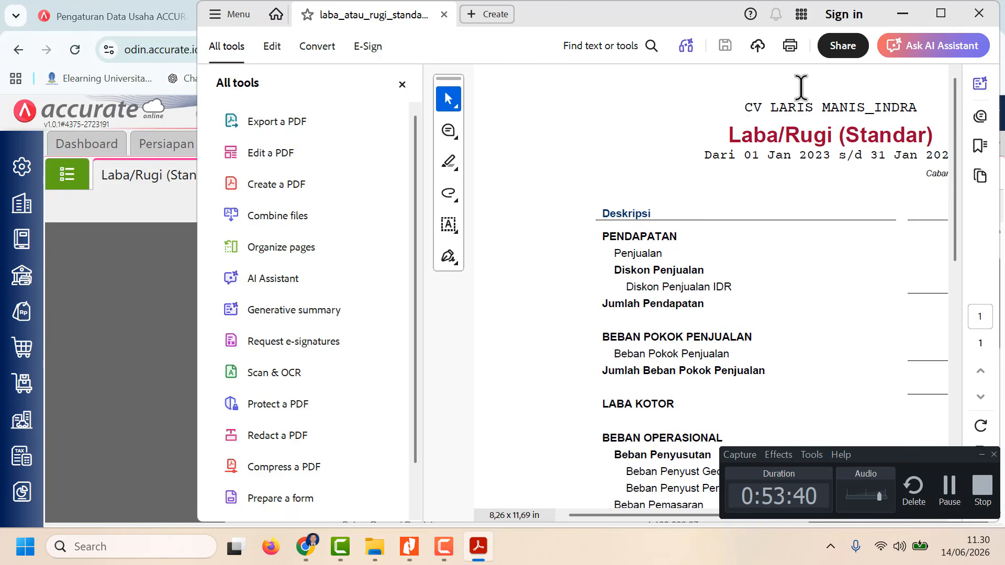
click(902, 20)
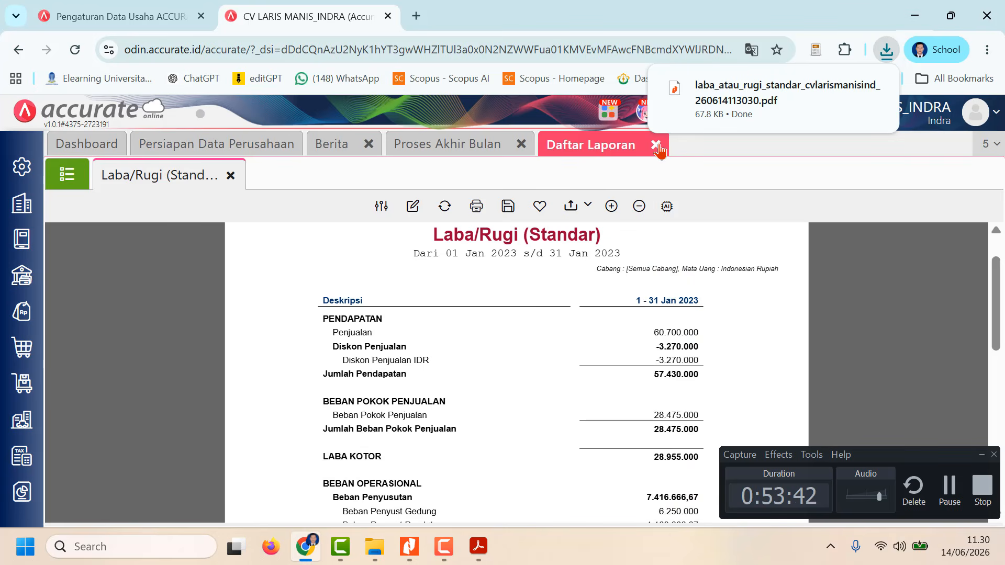
Step: Close the open Daftar Laporan page with the Laba/Rugi (Standar) report and the Proses Akhir Bulan page
click(29, 504)
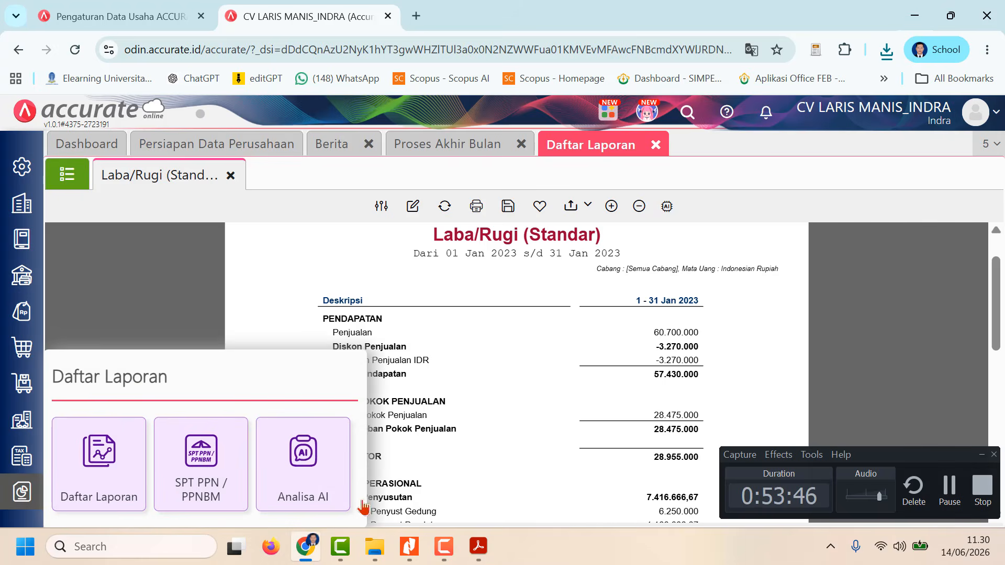
click(110, 467)
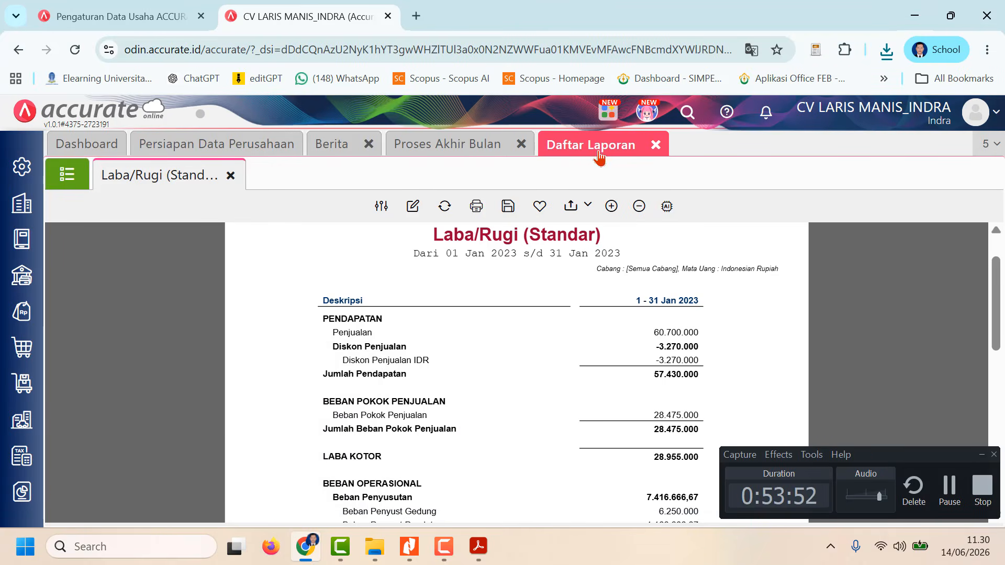
click(654, 146)
click(525, 145)
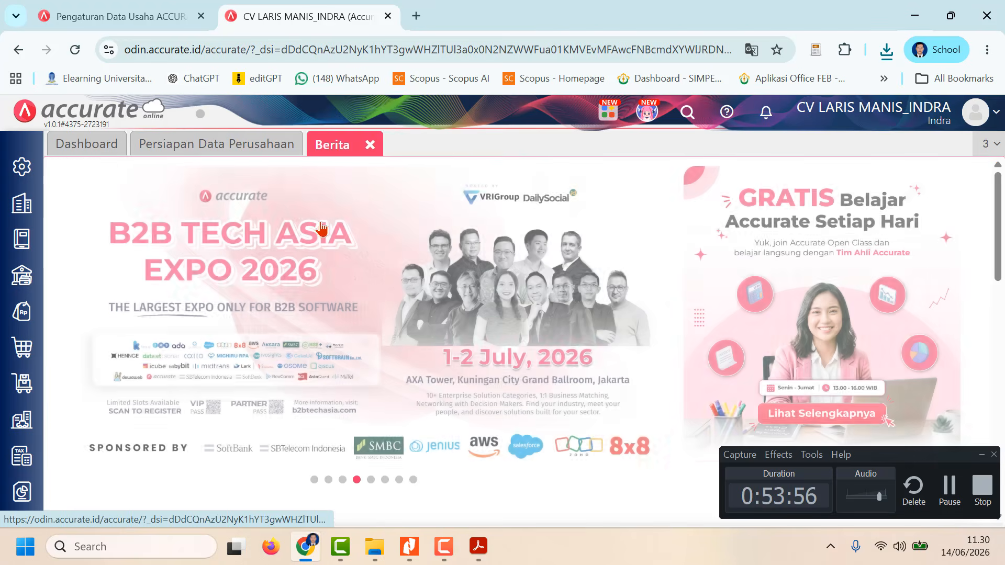
Step: Reopen Daftar Laporan and open the parameters of the Neraca (Induk Skontro) report from the Keuangan group
click(22, 492)
click(135, 487)
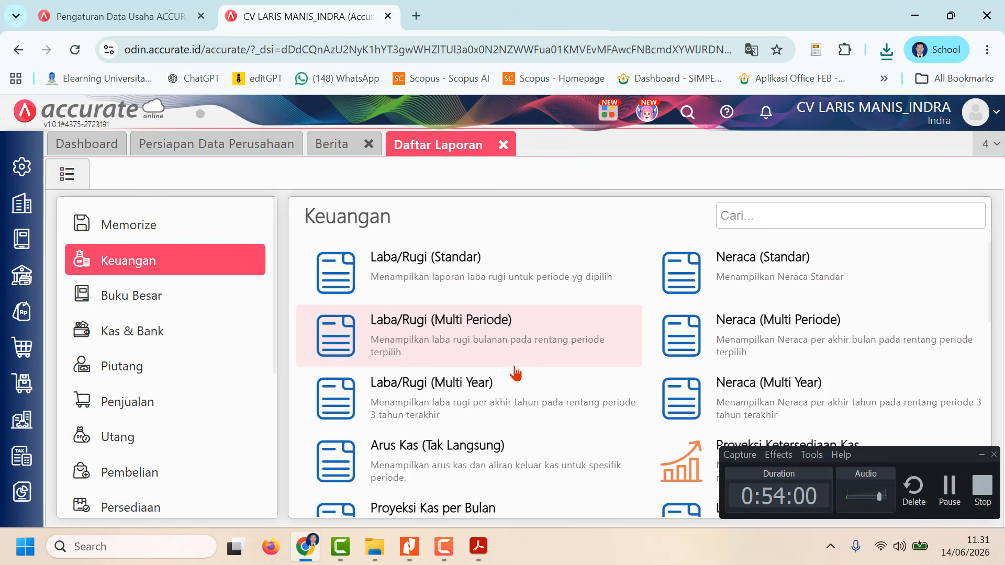
scroll(514, 375, down, 6)
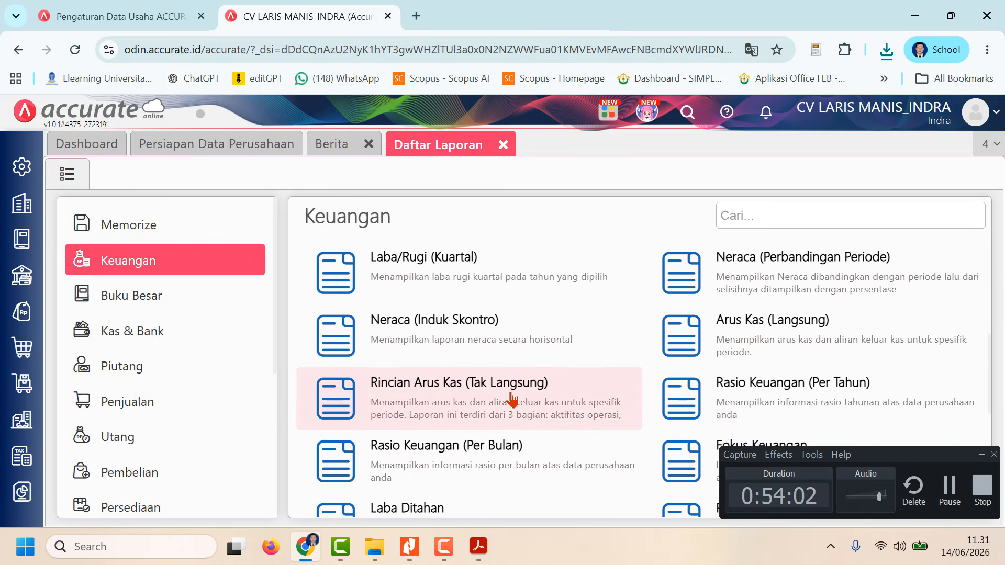
click(479, 335)
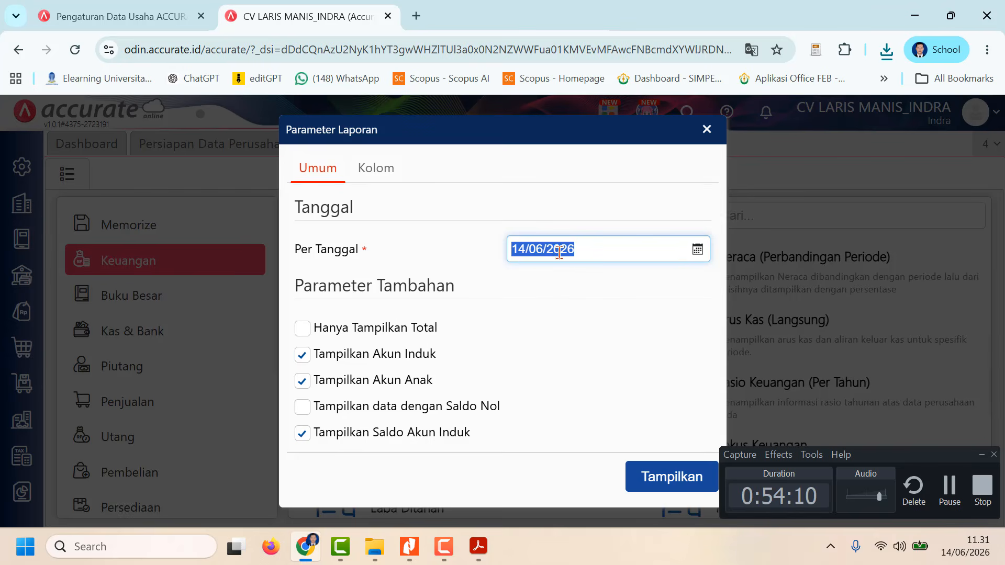
Step: Generate the Neraca (Induk Skontro) report per 31/01/2023 and review it down to Jumlah Aset and the liabilities and equity
text(3)
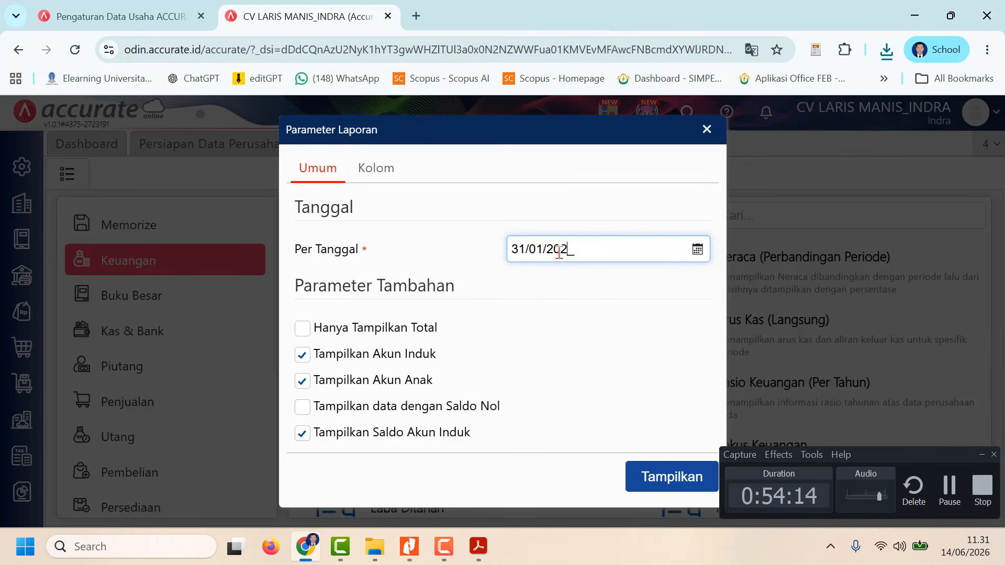
click(666, 477)
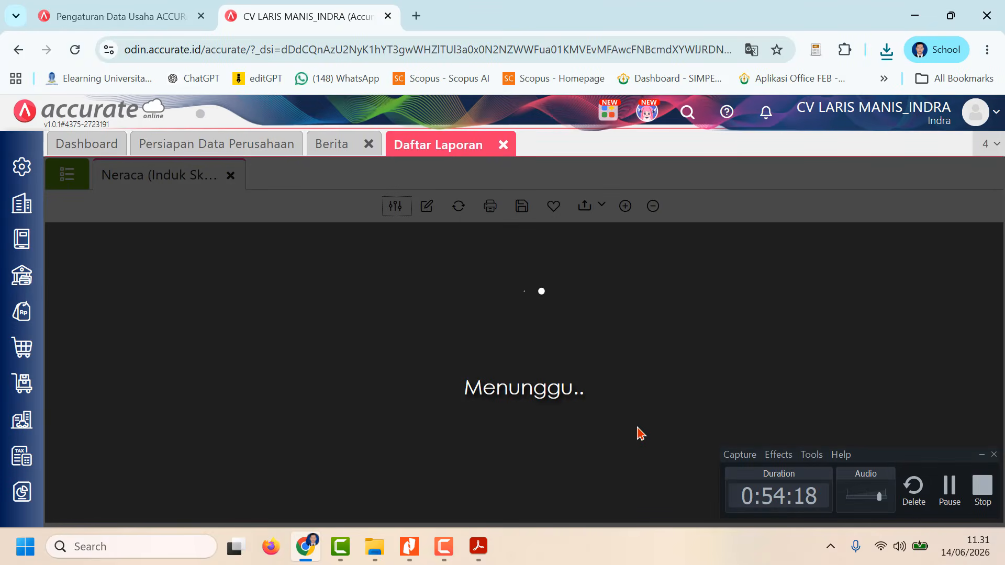
scroll(639, 432, down, 8)
scroll(639, 432, down, 3)
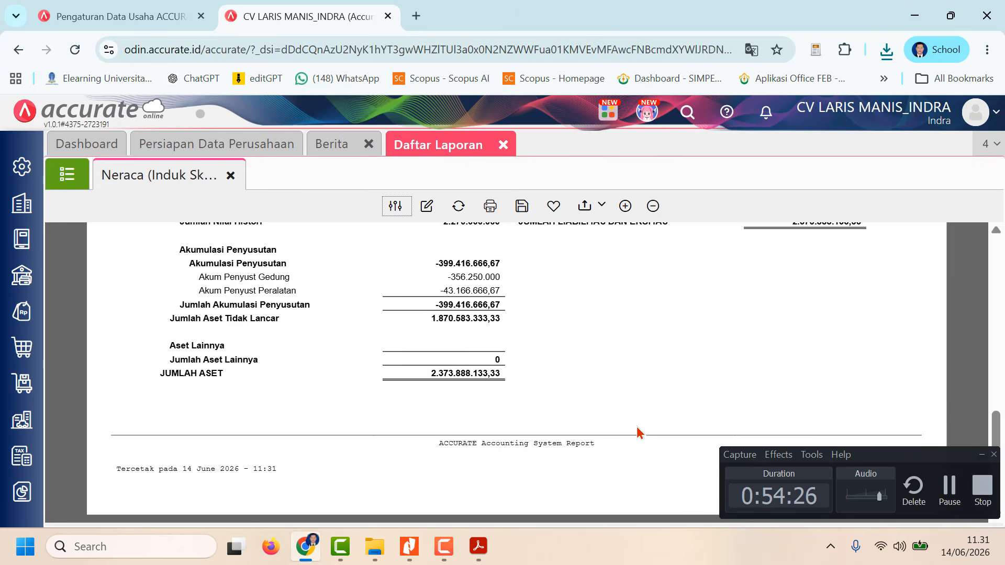
scroll(638, 435, up, 11)
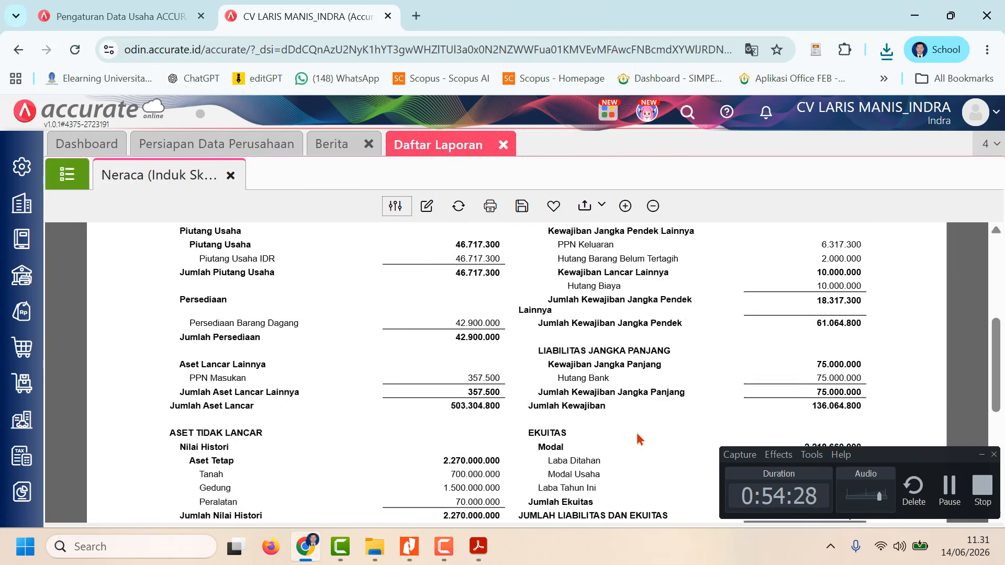